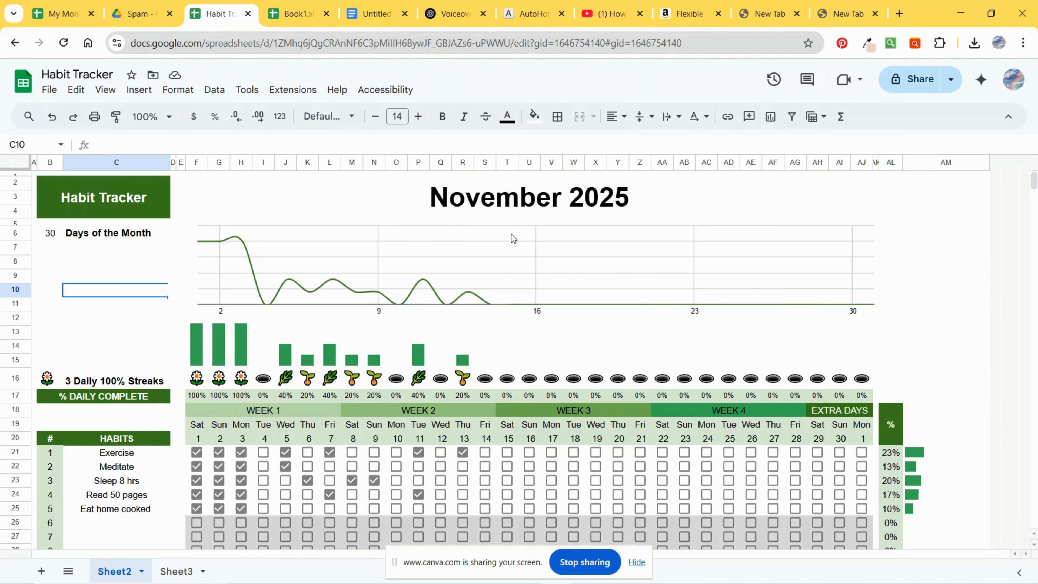
Step: Change the tracker's month date to October 1, 2025
double_click(498, 203)
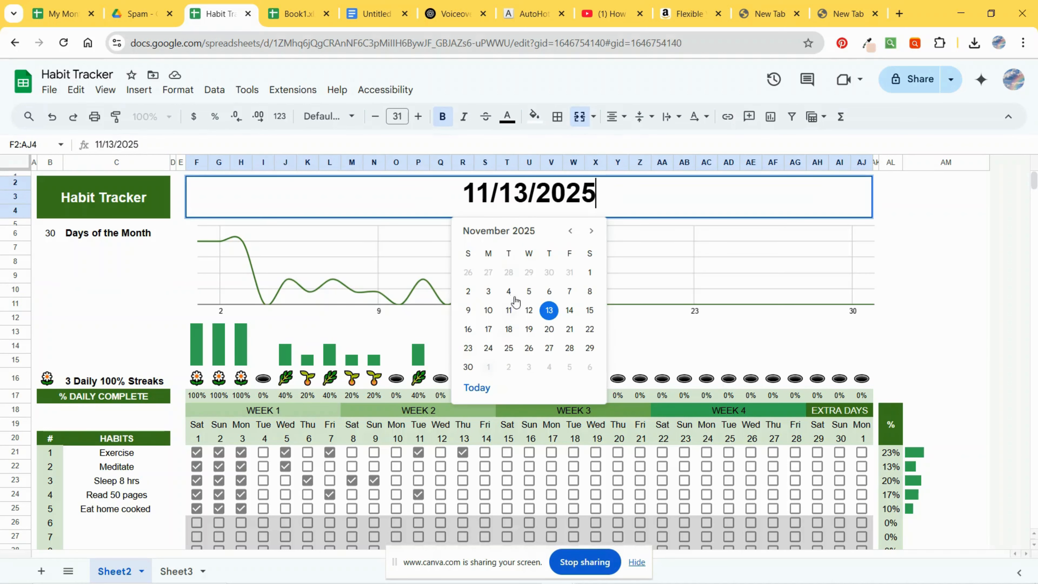
left_click(570, 231)
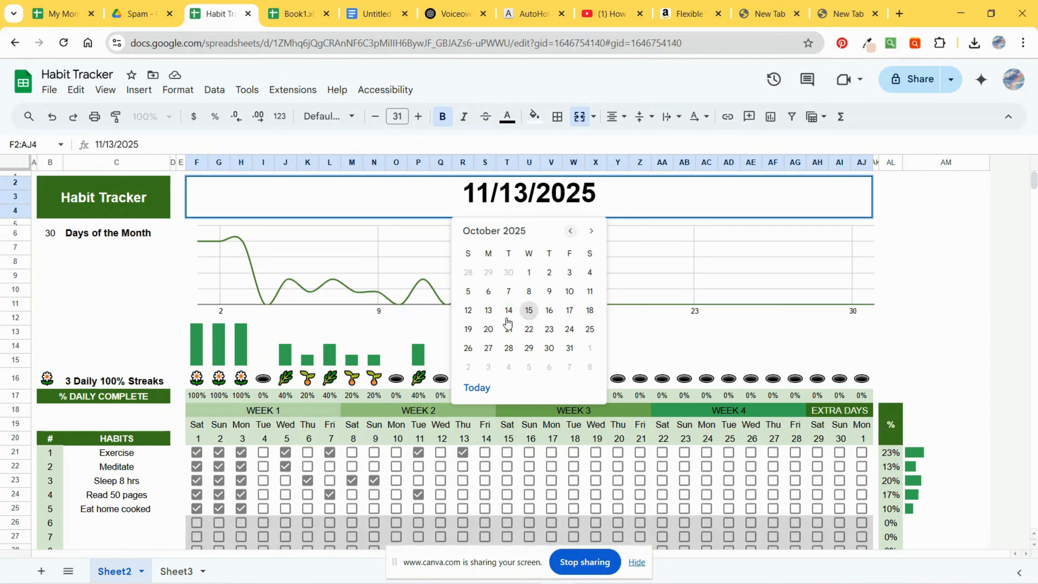
left_click(528, 272)
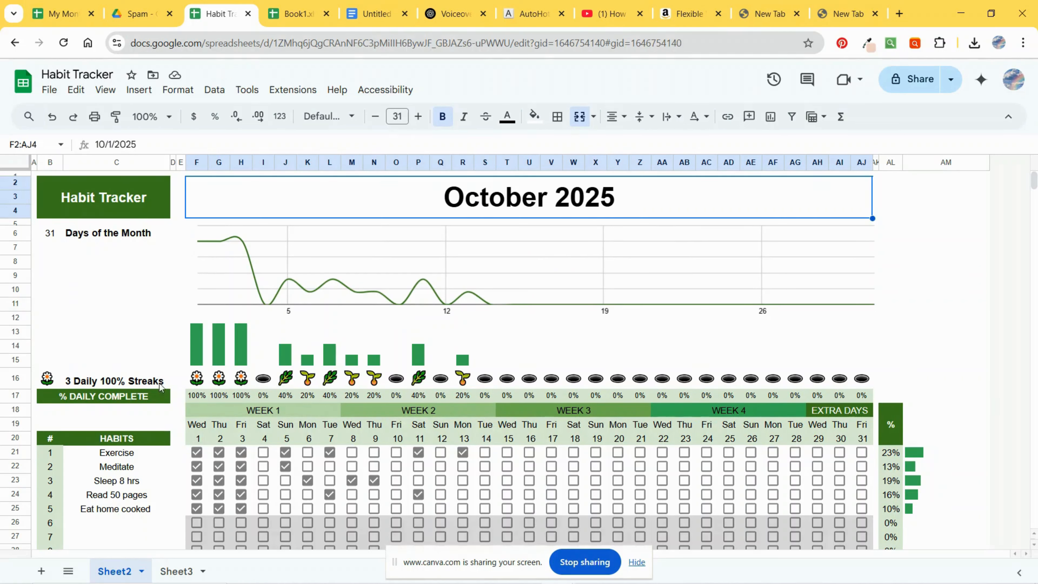
Step: Select the whole sheet and toggle the checkboxes to clear every habit checkmark
scroll(293, 536, "down", 3)
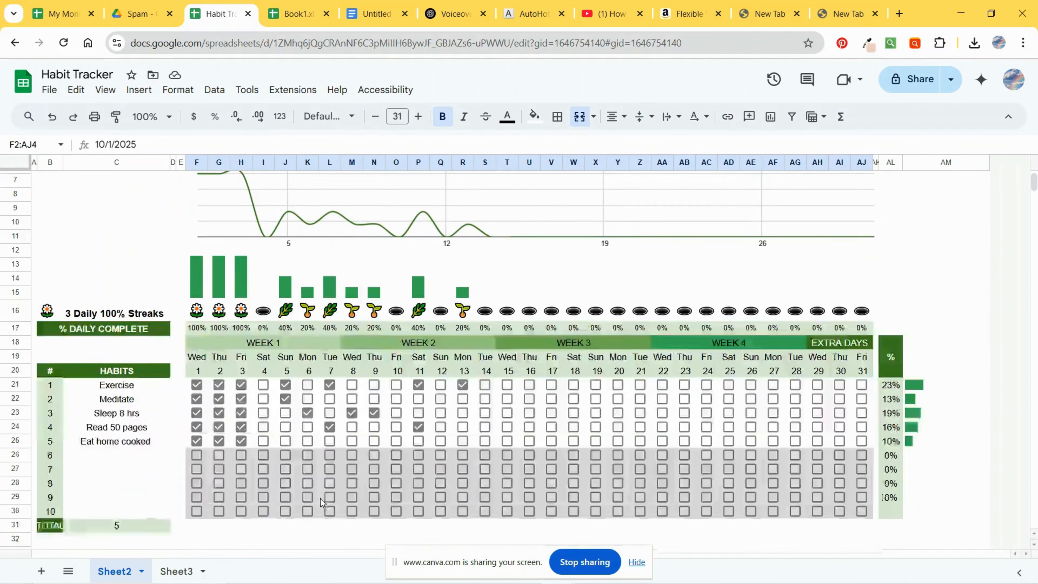
scroll(319, 493, "up", 3)
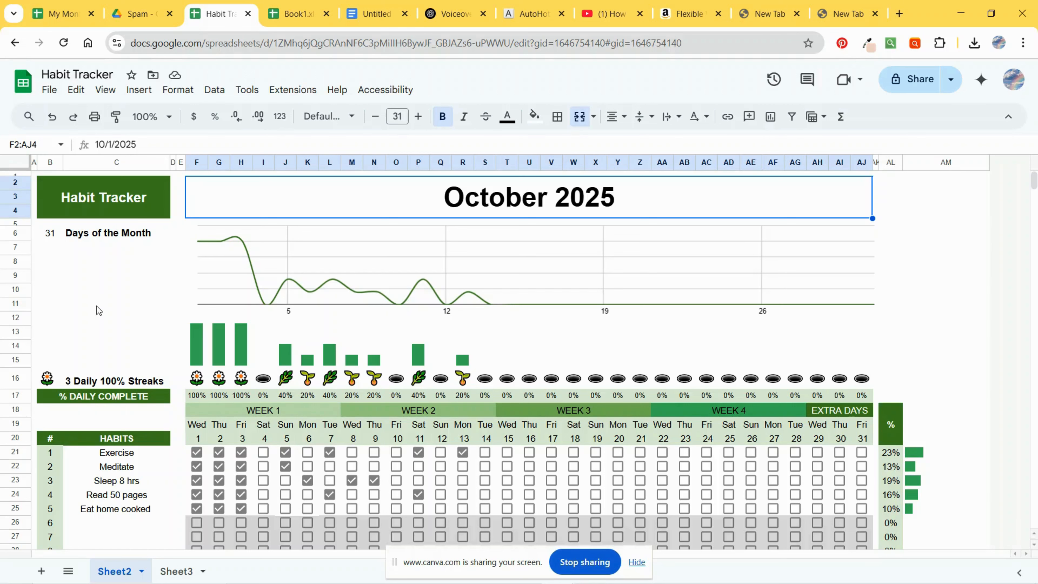
left_click(13, 165)
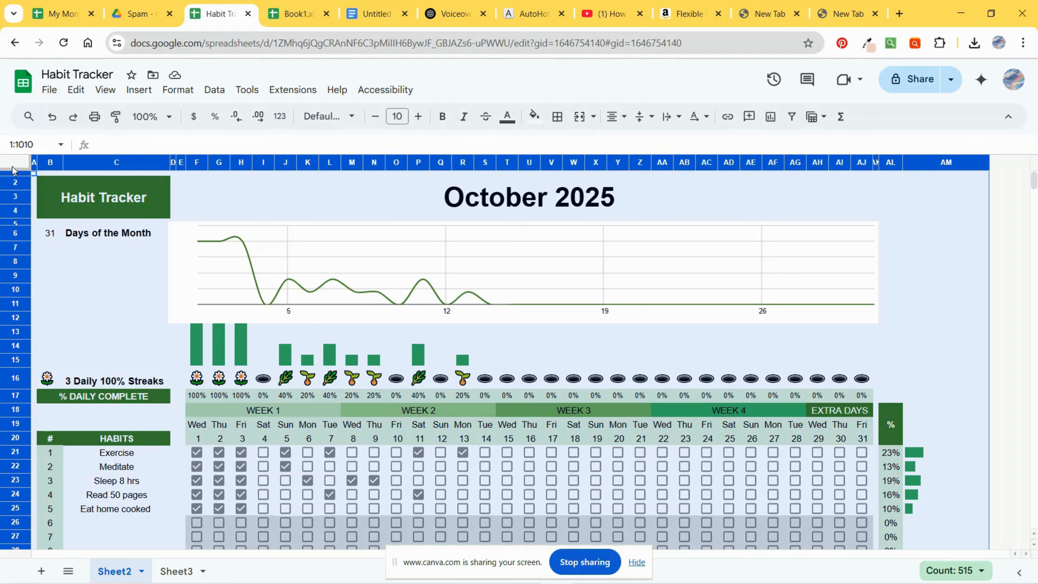
key("space")
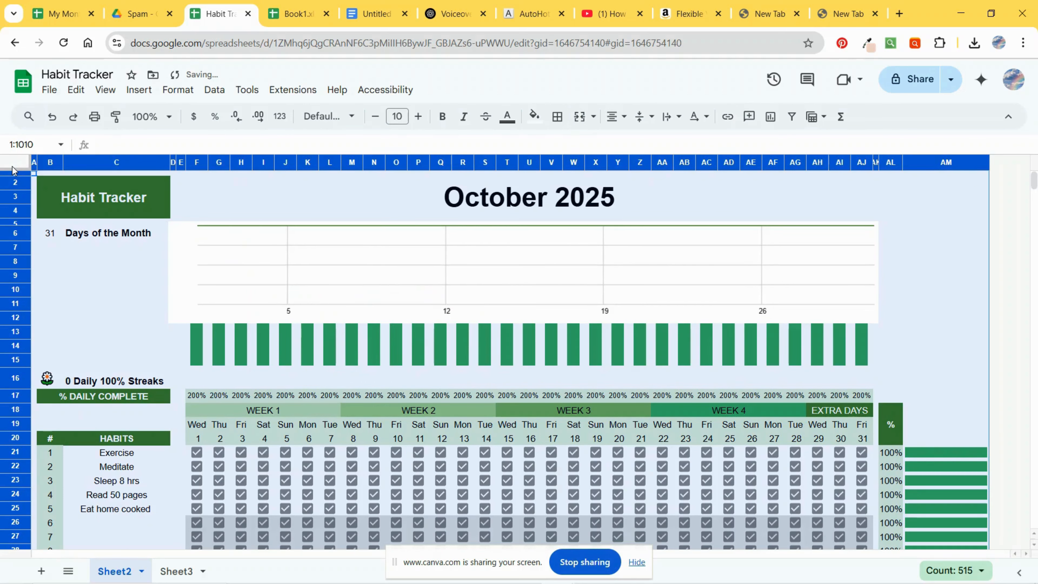
key("space")
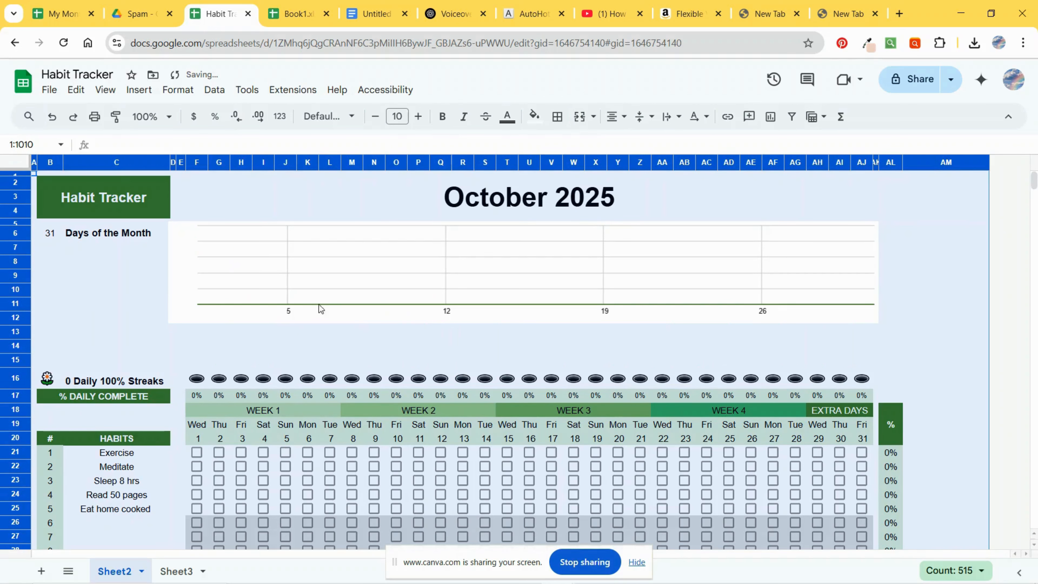
Step: Tick day 1 for Exercise, Meditate, Read 50 pages and Sleep 8 hrs
scroll(322, 311, "down", 2)
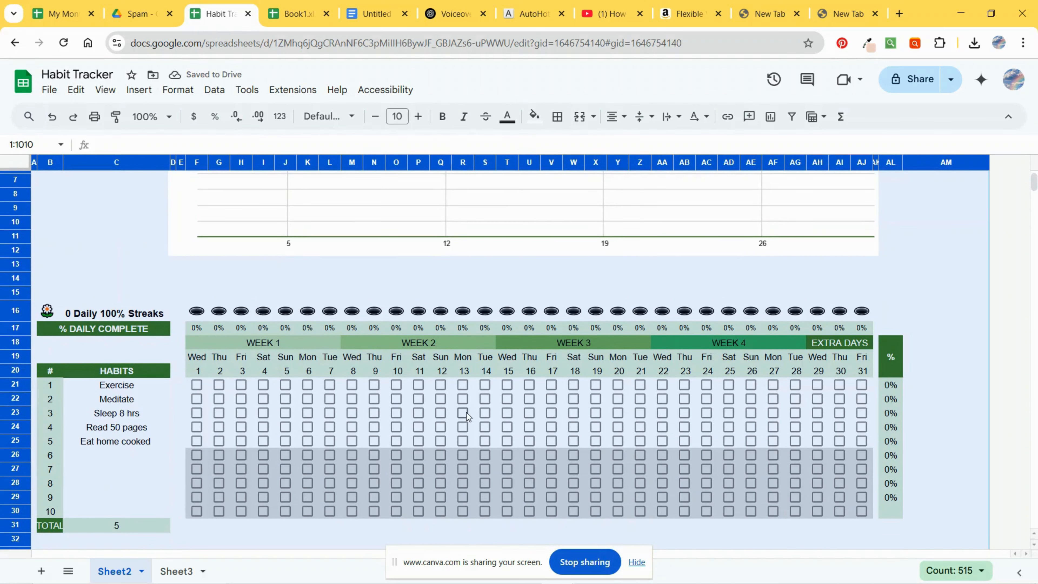
scroll(444, 409, "up", 2)
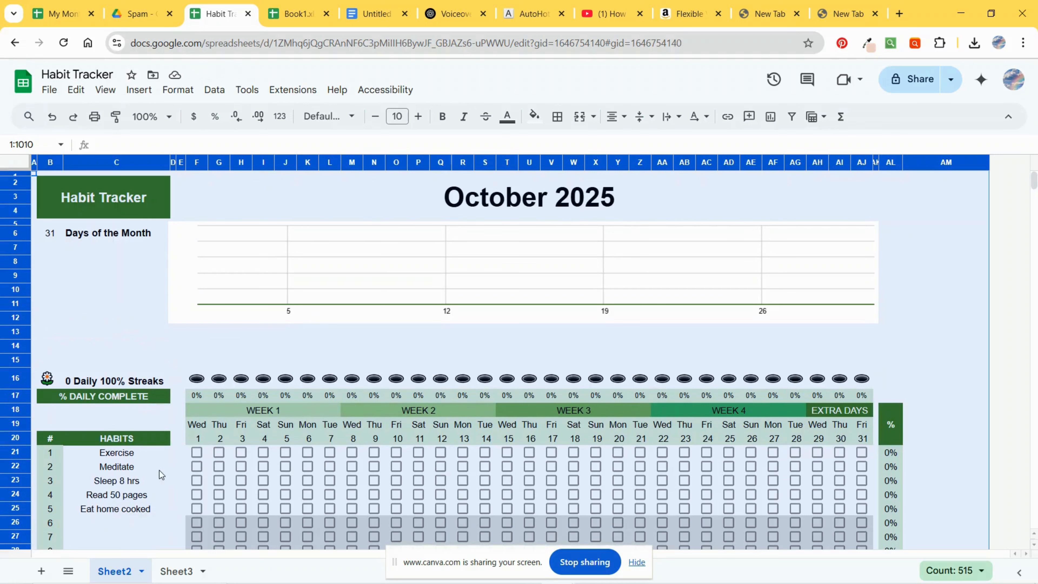
left_click(112, 465)
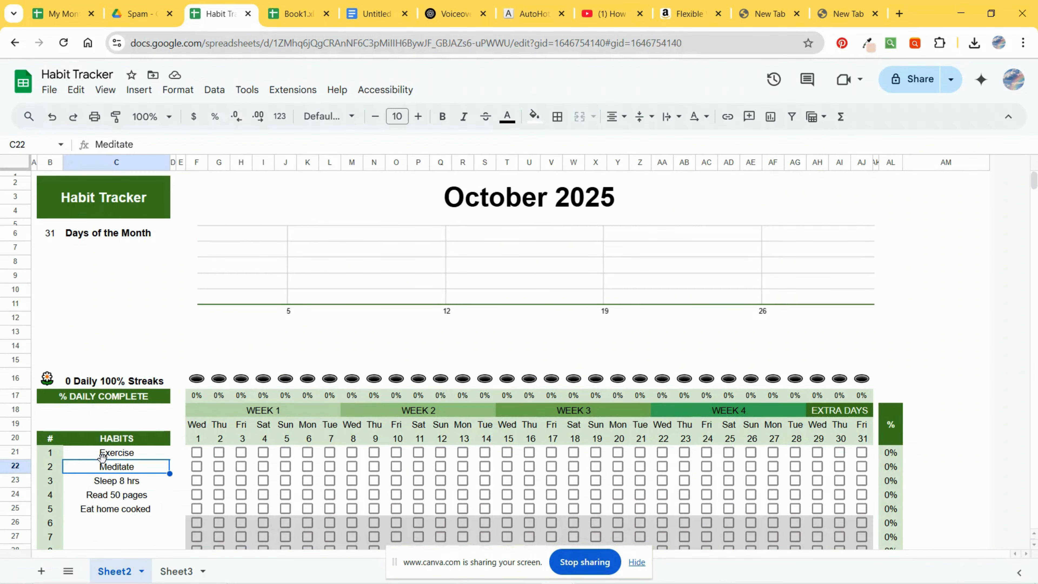
left_click(102, 513)
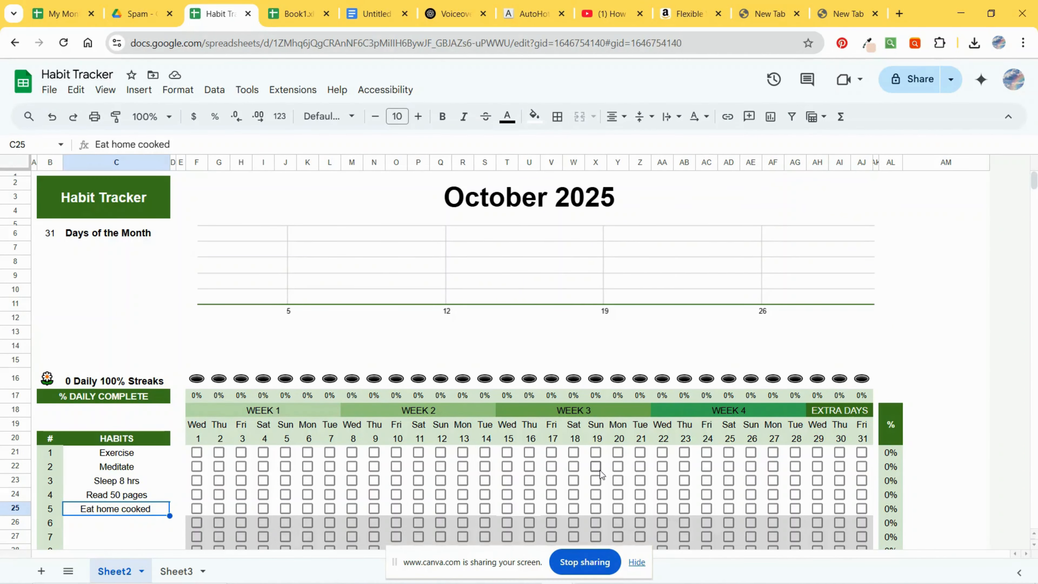
scroll(491, 470, "down", 2)
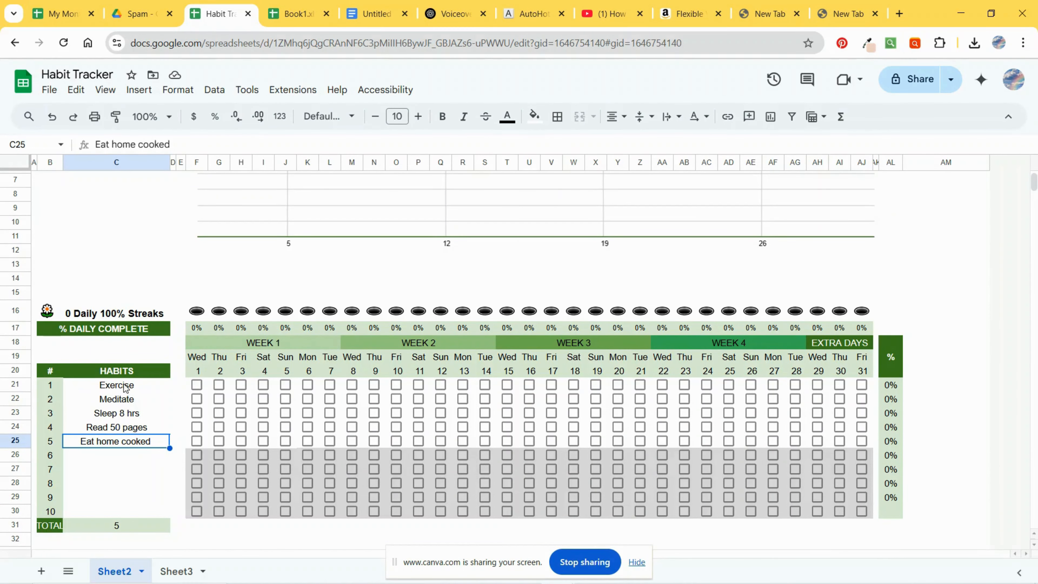
scroll(127, 392, "up", 2)
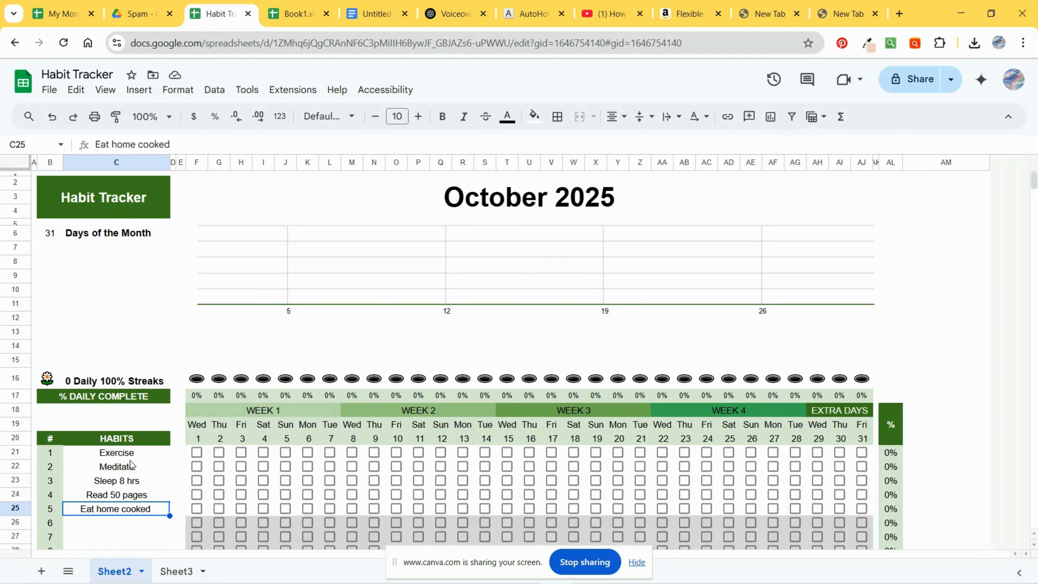
left_click(196, 453)
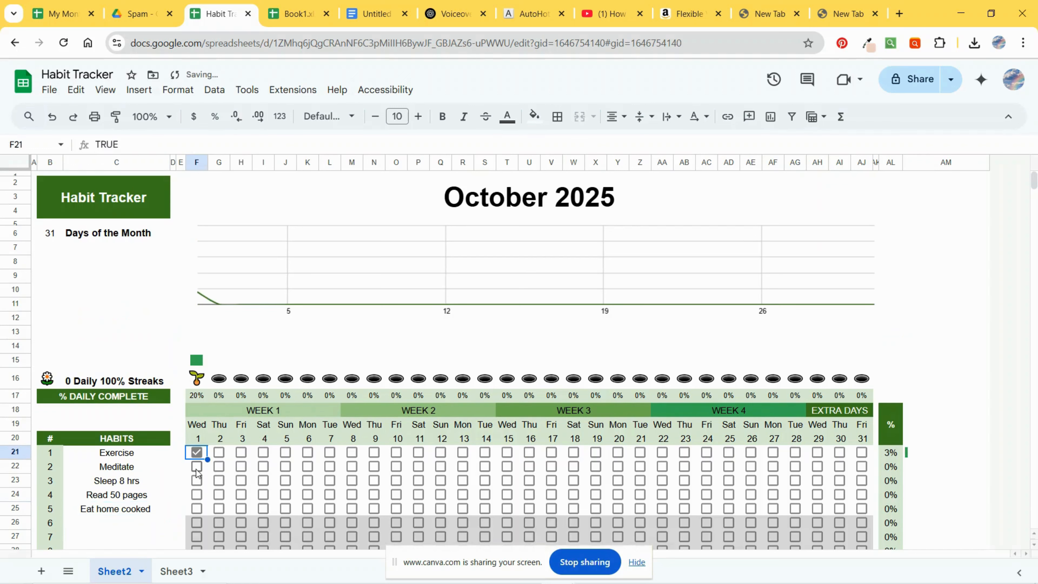
left_click(196, 469)
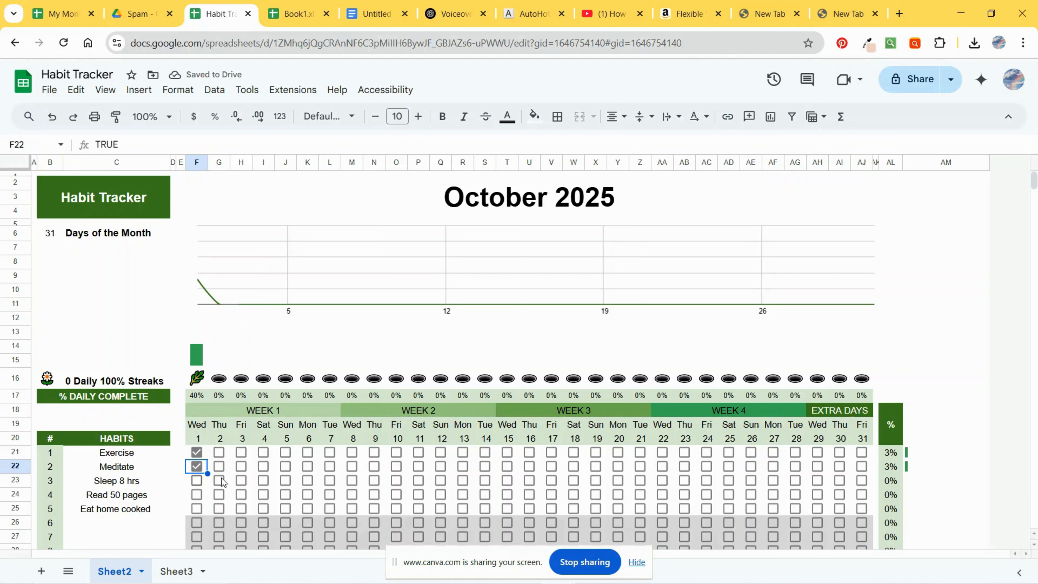
left_click(197, 495)
left_click(202, 481)
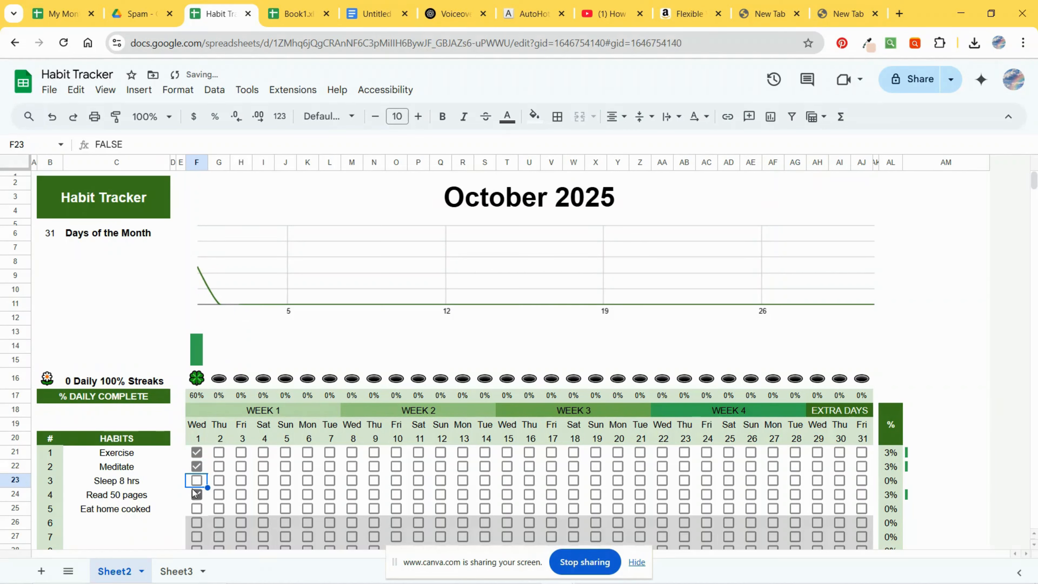
left_click(195, 483)
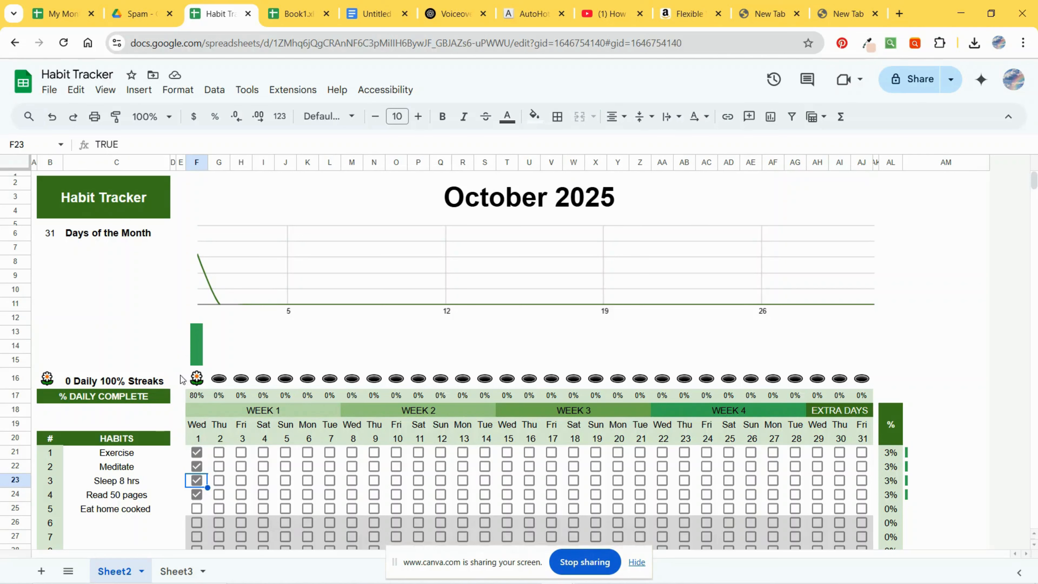
Step: Tick Exercise and Meditate checkboxes across days 2 to 6
left_click(242, 454)
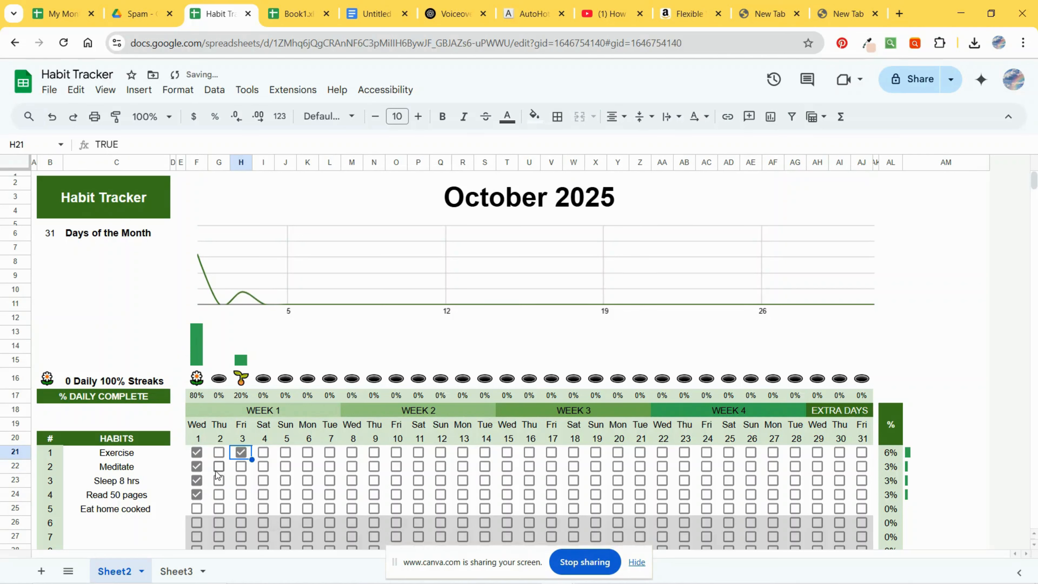
left_click(218, 469)
left_click(263, 467)
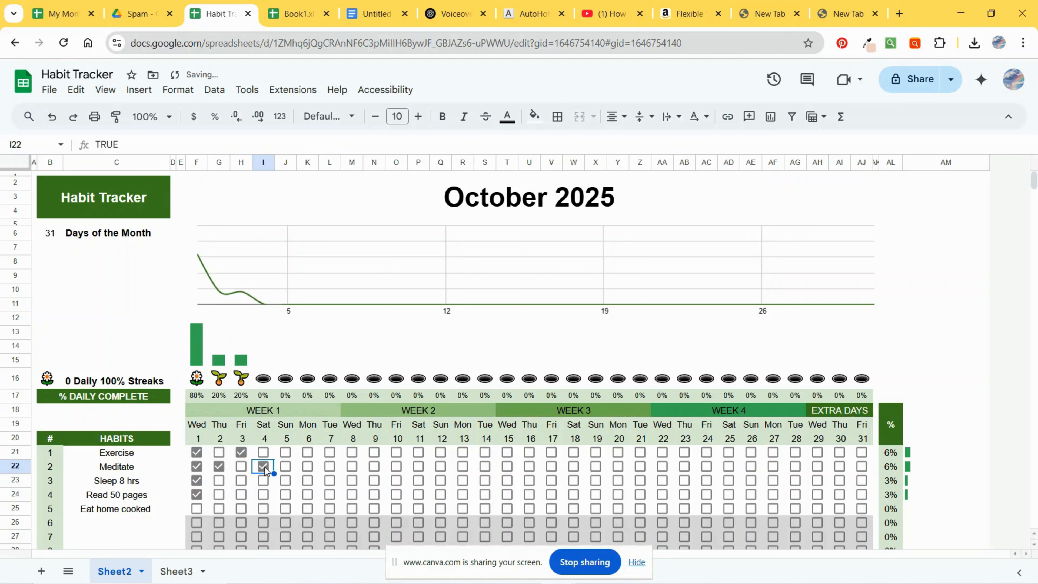
left_click(286, 453)
left_click(286, 464)
left_click(308, 466)
left_click(308, 452)
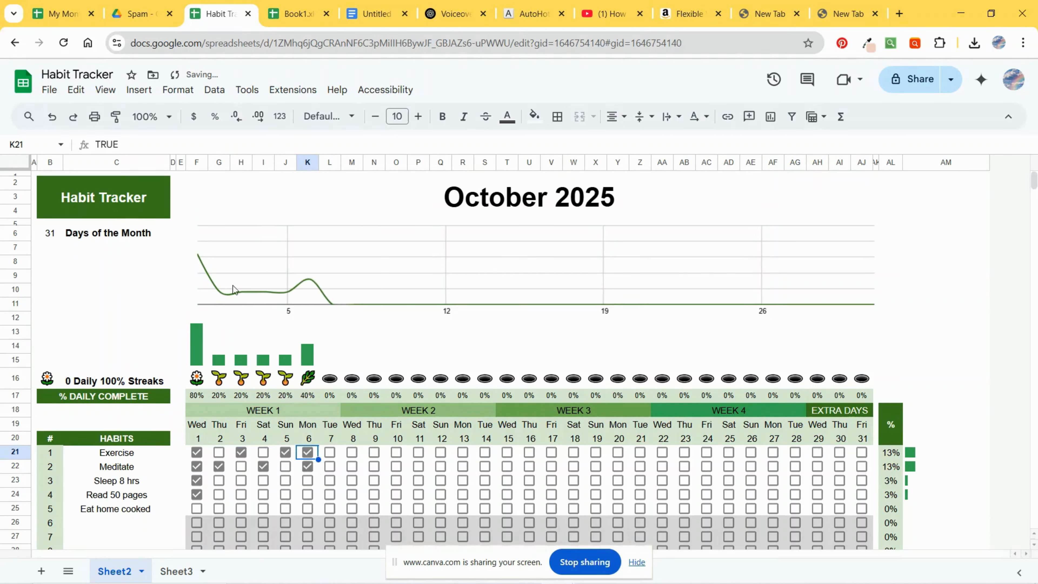
Step: Tick Exercise and Meditate on day 7, Meditate and Sleep 8 hrs on day 8, and Sleep 8 hrs on day 6
left_click(330, 466)
left_click(330, 452)
left_click(352, 466)
left_click(352, 481)
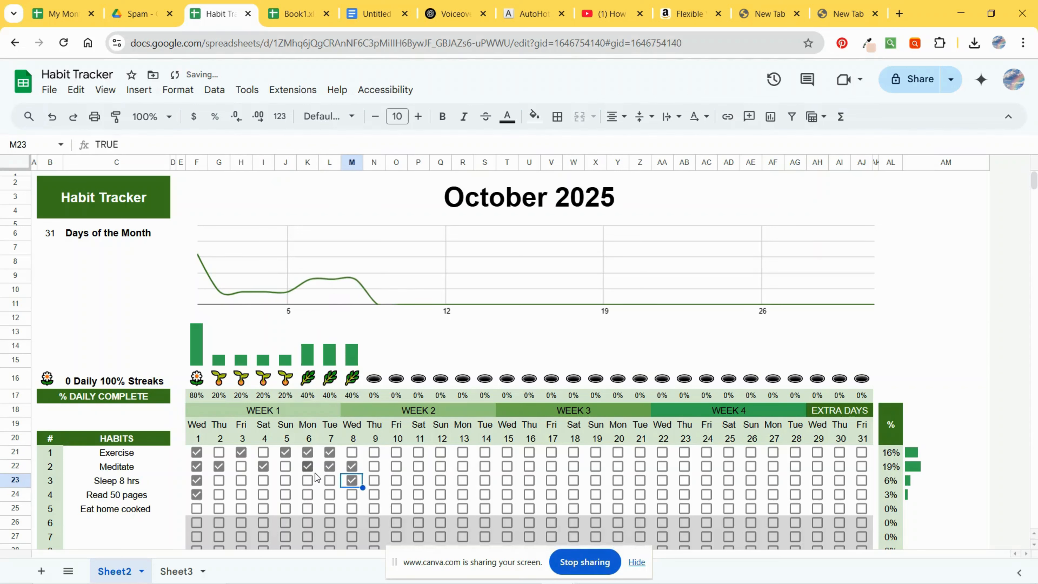
left_click(308, 467)
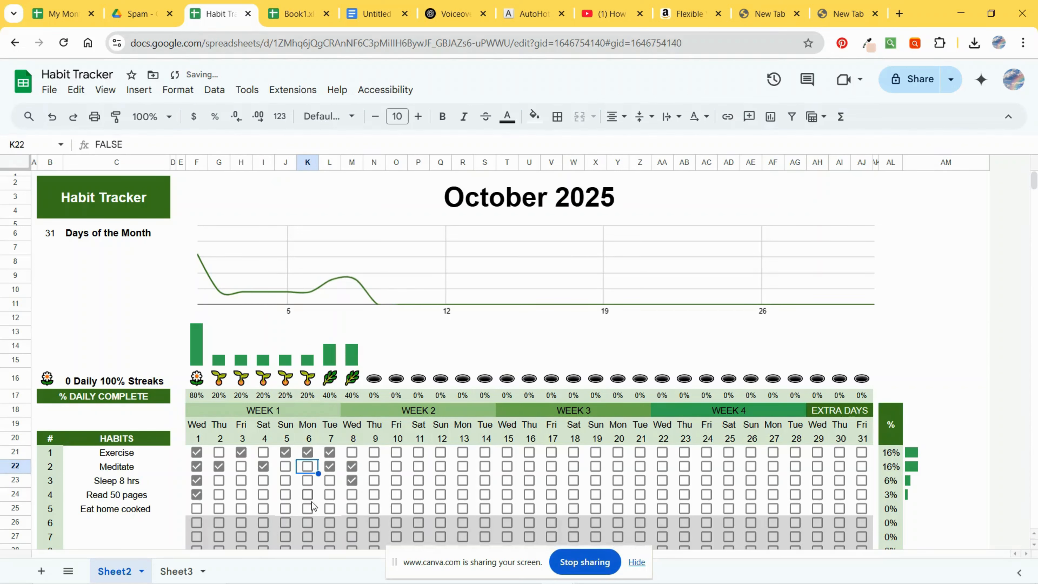
left_click(307, 480)
left_click(307, 466)
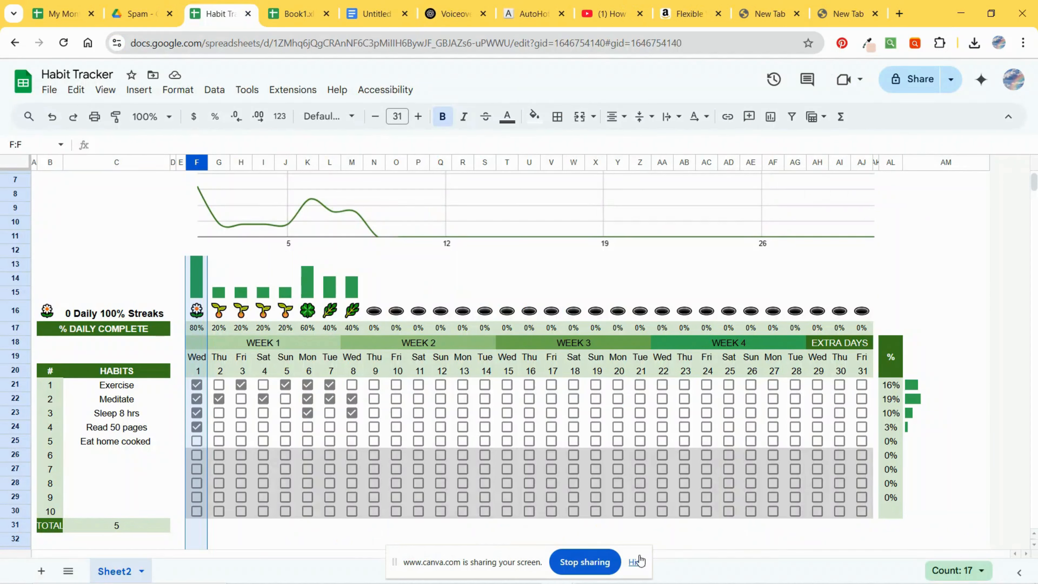
Step: Add a new blank sheet to the spreadsheet
left_click(636, 562)
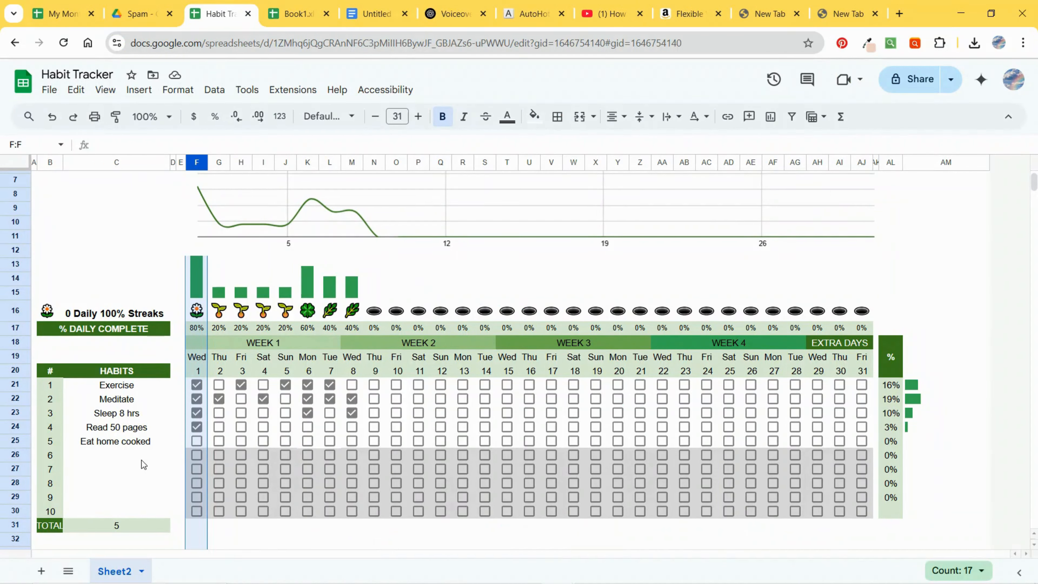
left_click(41, 571)
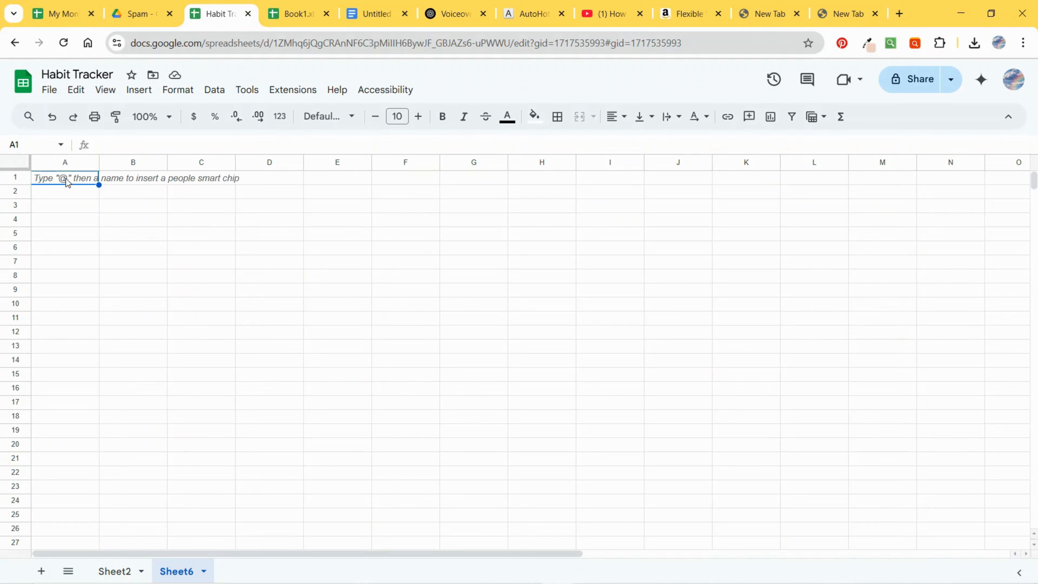
Step: Select columns A through N and insert 14 columns to their right
left_click(64, 160)
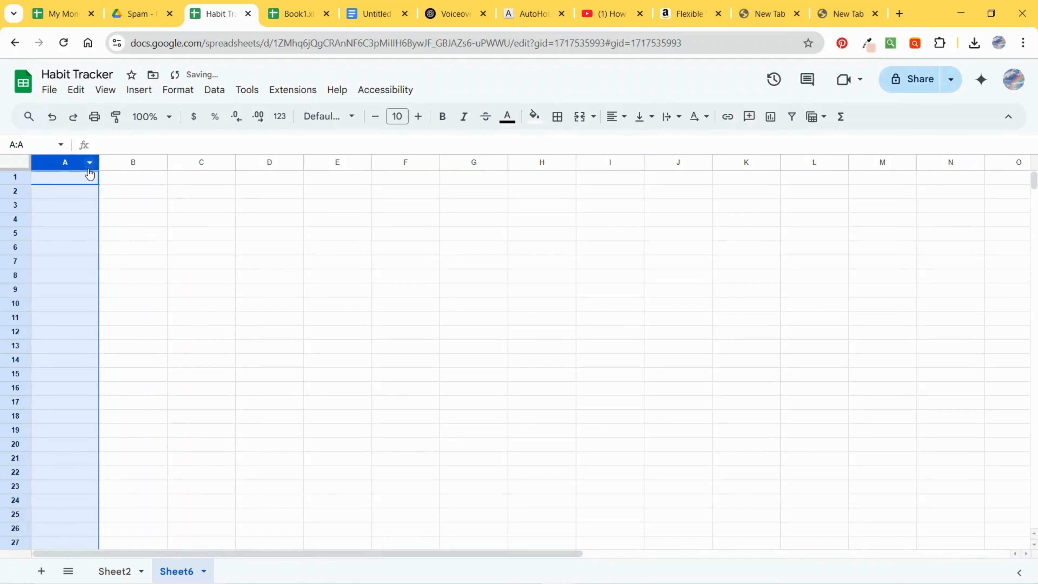
key("shift+Right")
key("shift+Right")
key("shift+Right")
key("shift+Right")
key("shift+Right")
key("shift+Right")
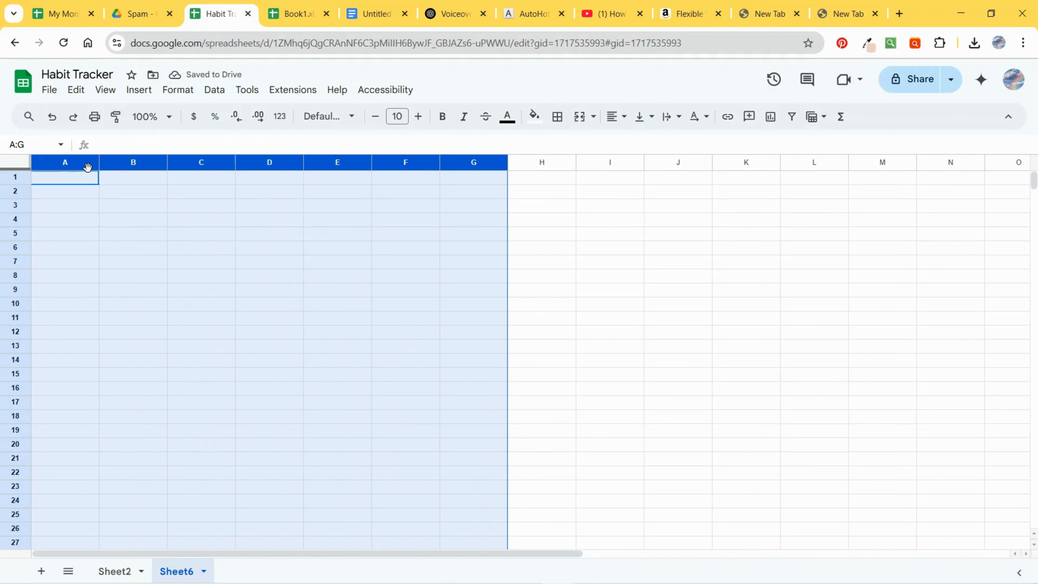
key("shift+Right")
key("shift+Right")
key("shift+Right")
key("shift+Right")
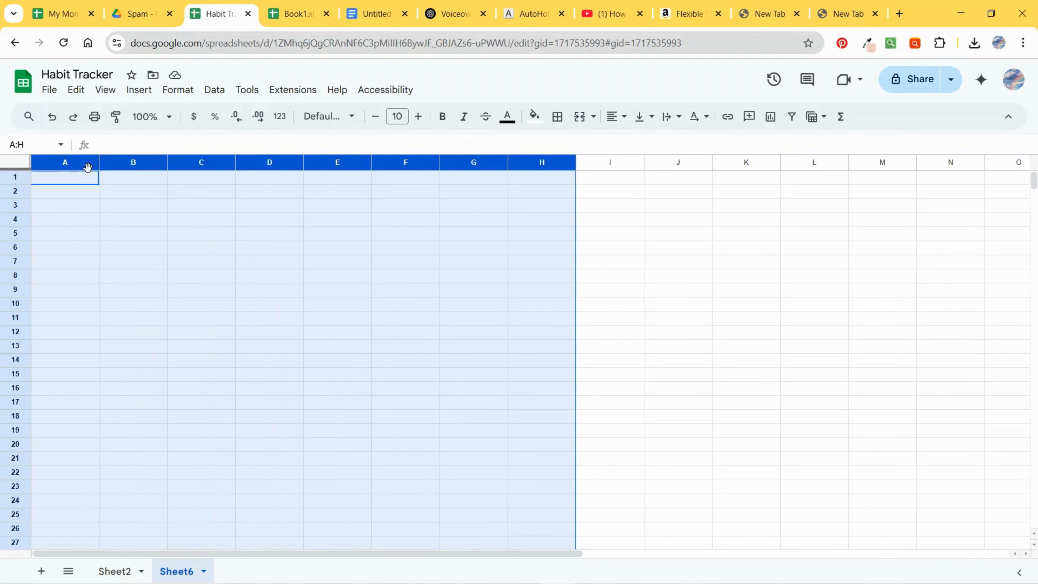
key("shift+Right")
key("shift+Right")
key("shift+Right")
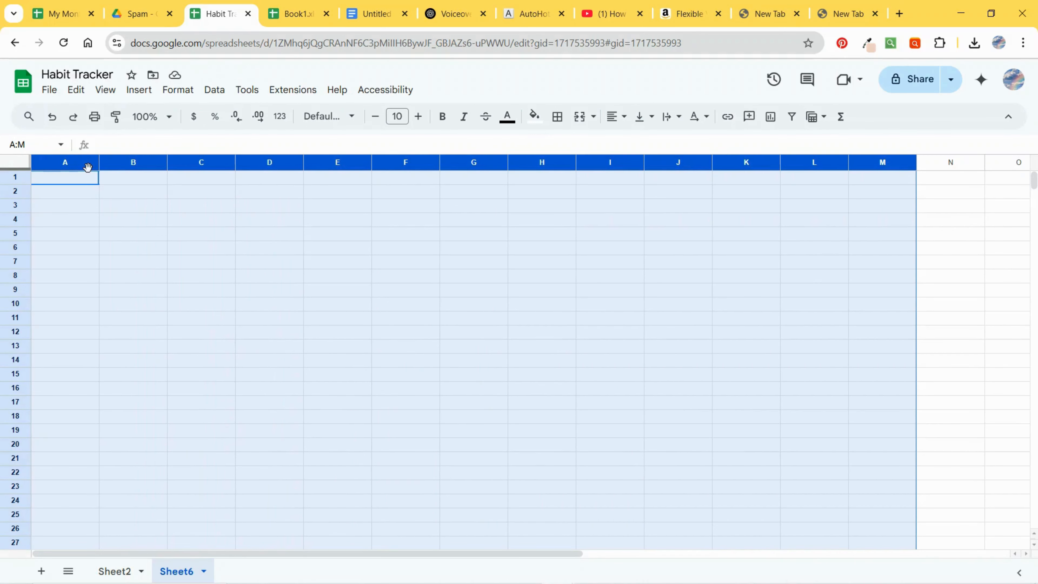
right_click(469, 177)
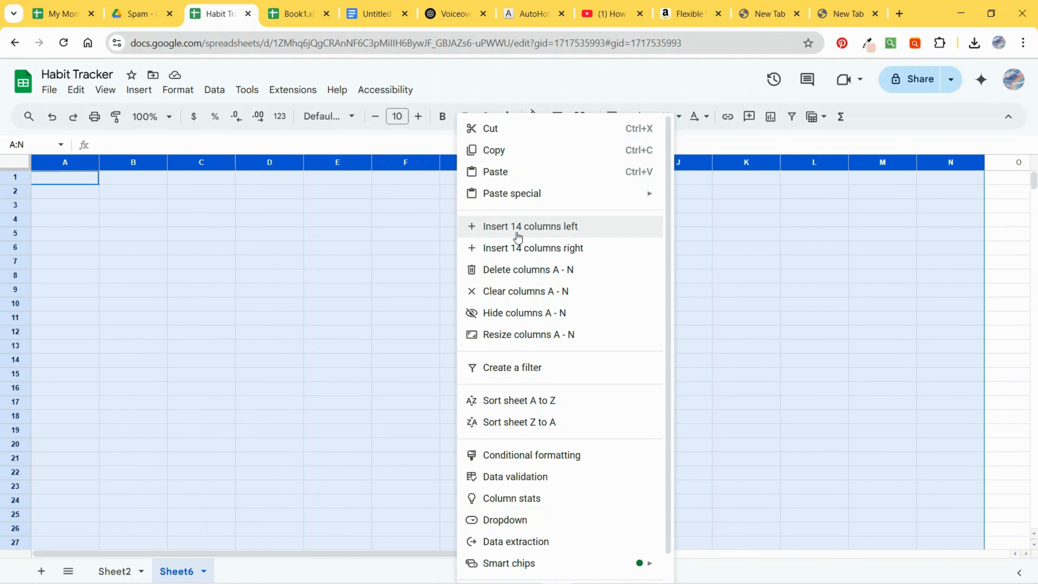
left_click(516, 249)
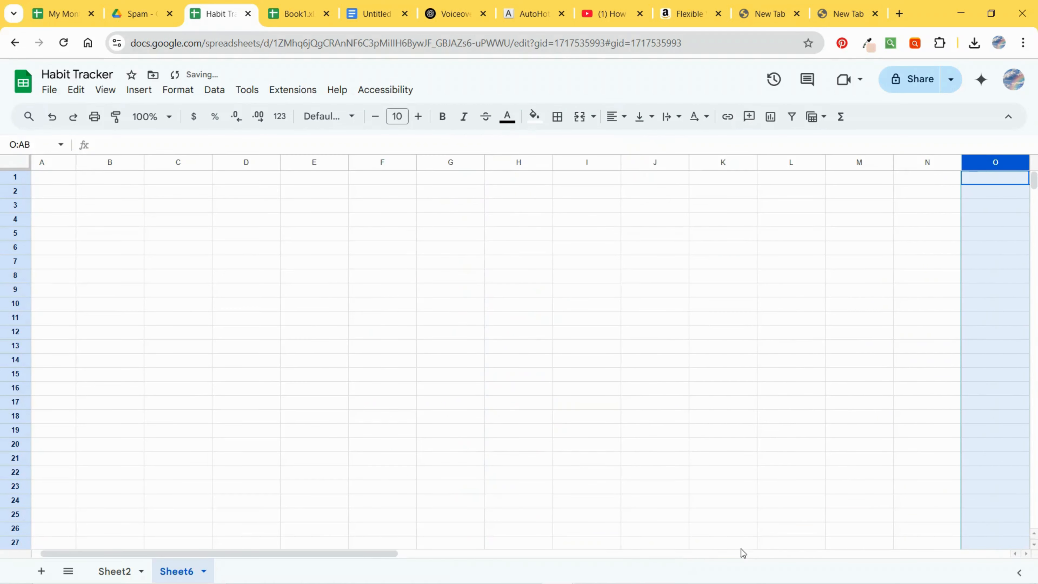
Step: Delete column AN from the new sheet
left_click_drag(372, 553, 983, 553)
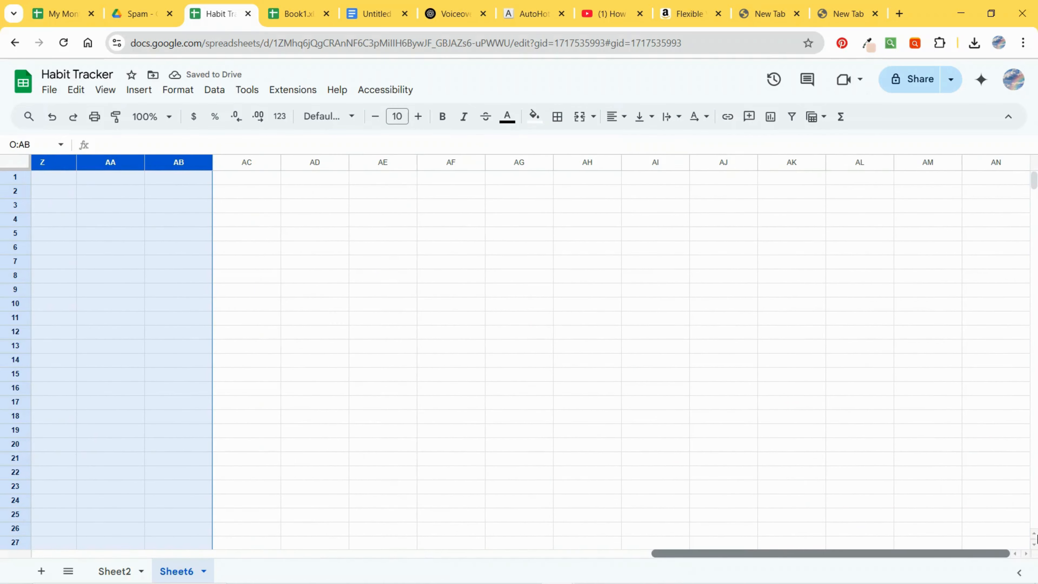
left_click(983, 163)
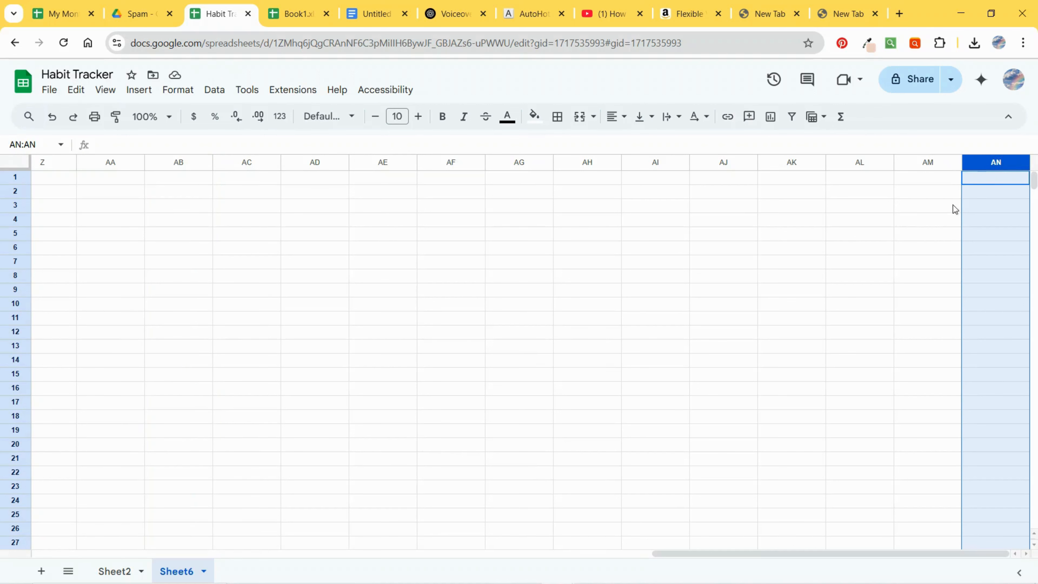
right_click(992, 163)
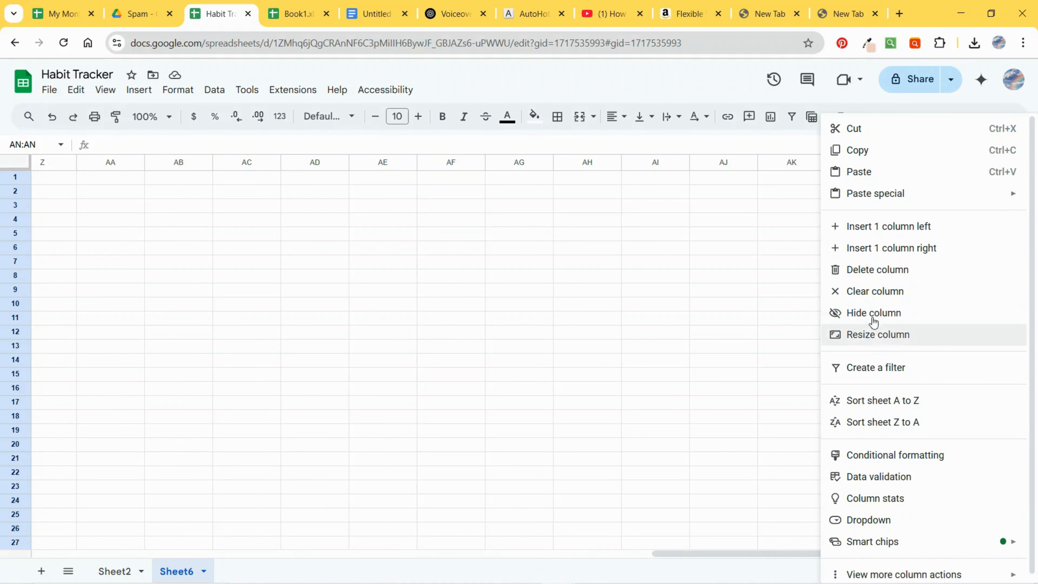
left_click(863, 270)
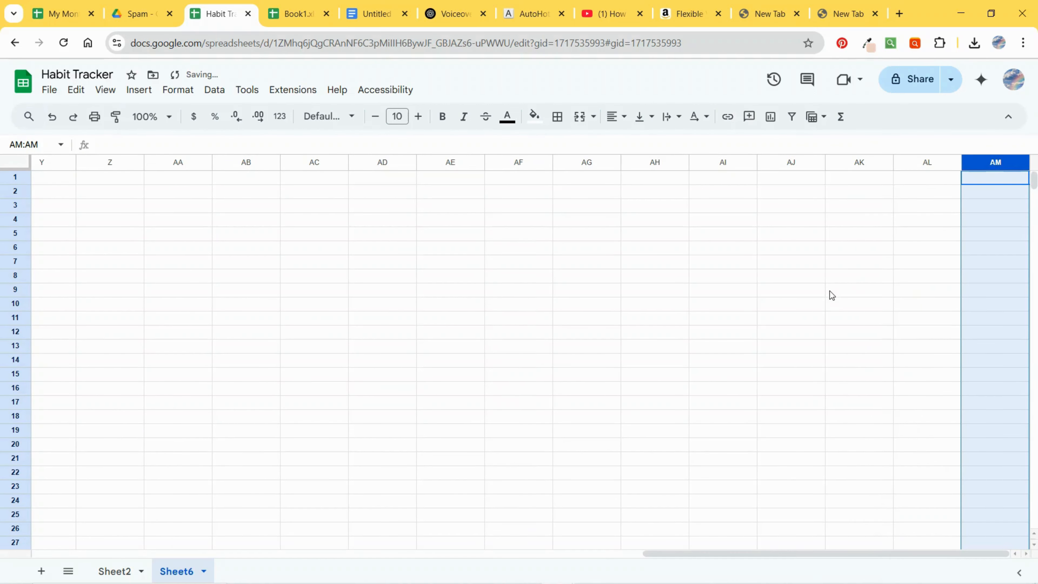
Step: Narrow all columns of the sheet to a much smaller uniform width
left_click(844, 262)
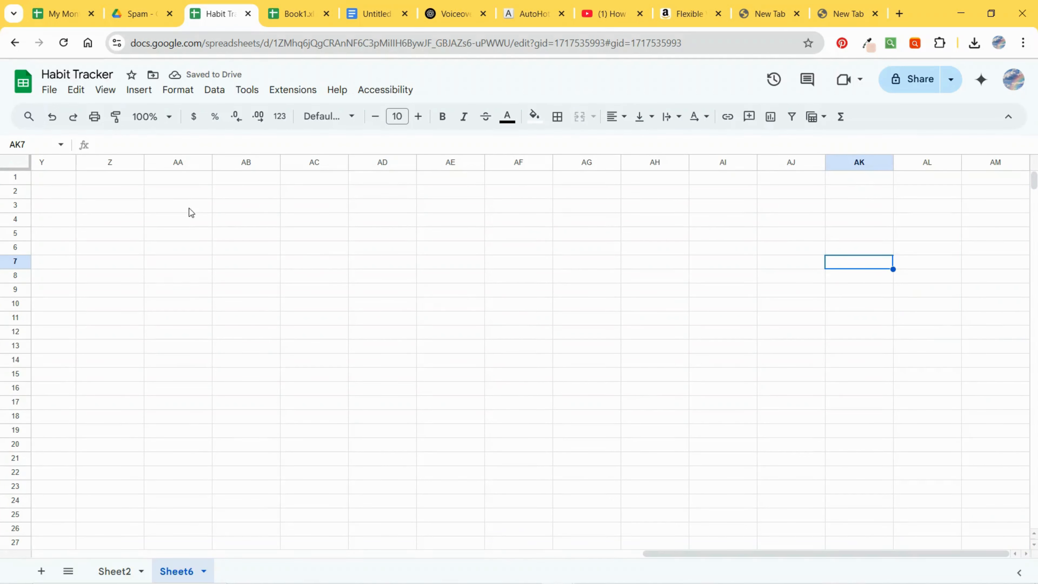
left_click(16, 162)
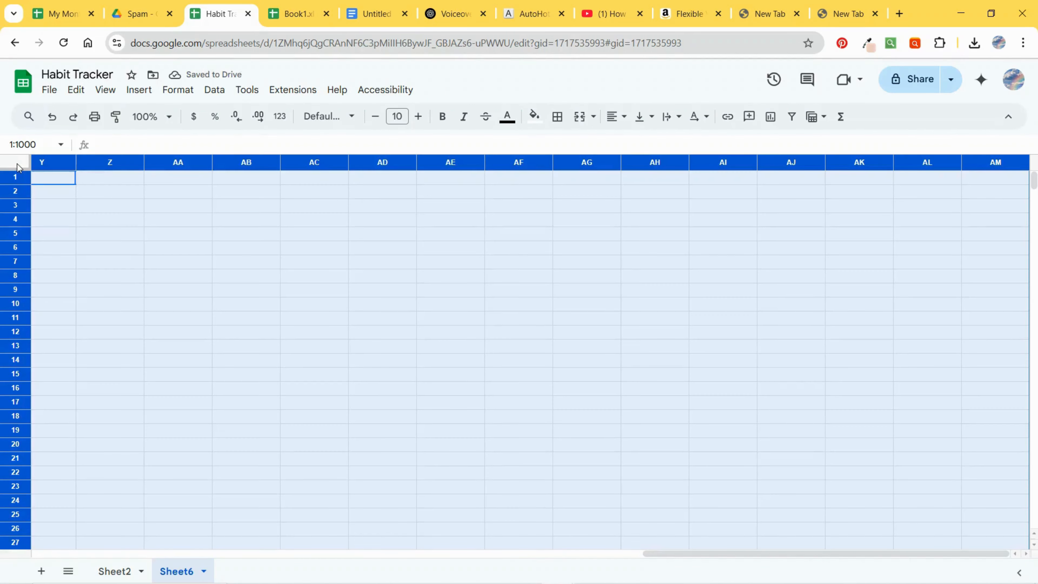
left_click_drag(212, 162, 169, 163)
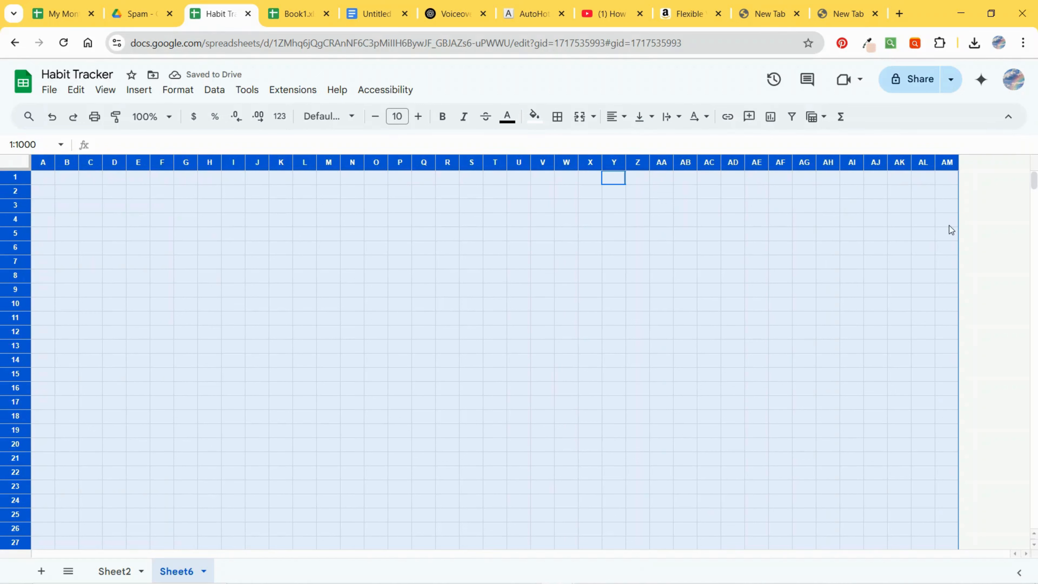
Step: Make columns A, D, E and AK even narrower as spacer columns
left_click(887, 276)
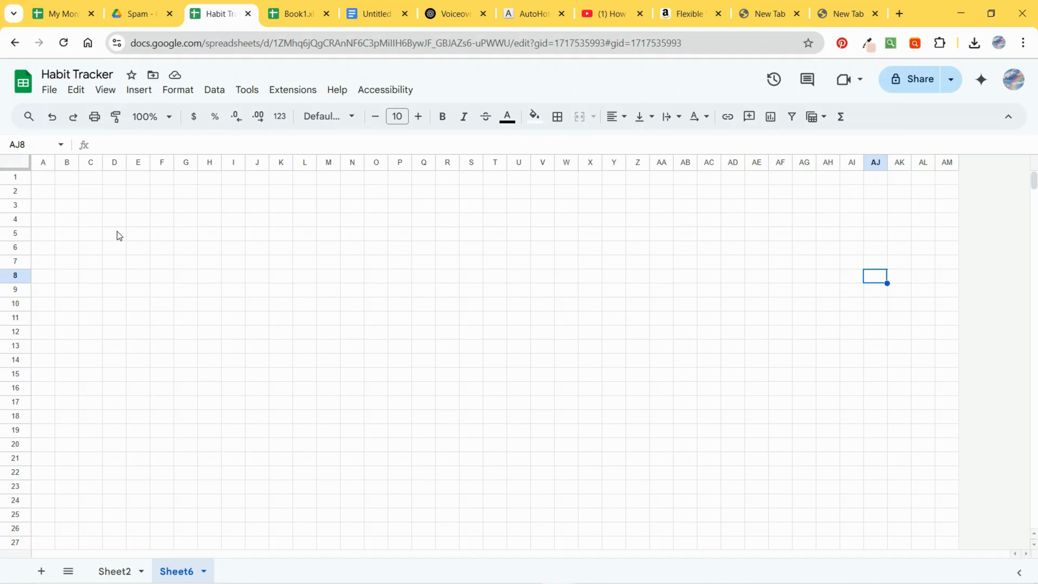
left_click(41, 164)
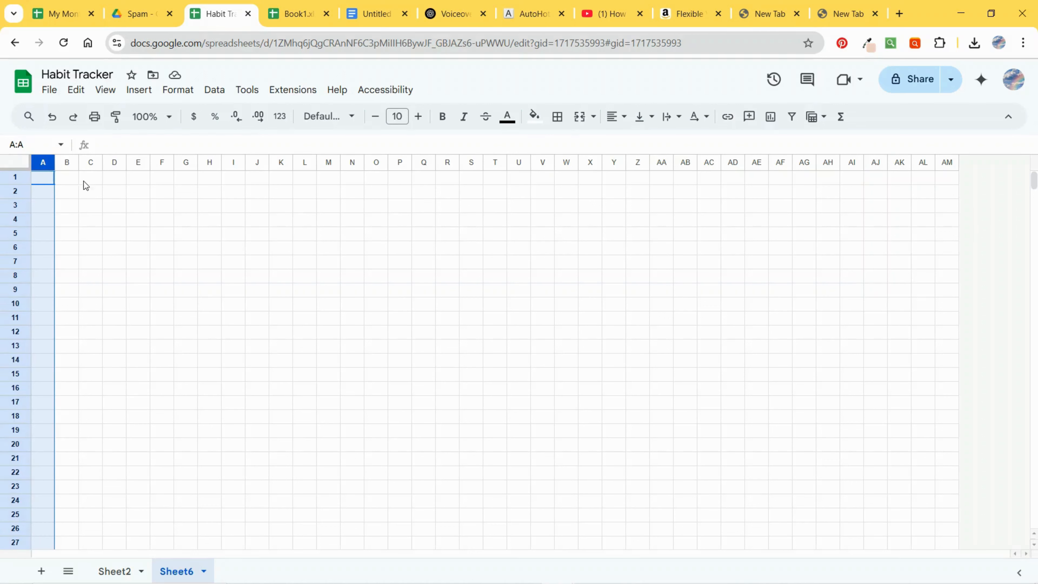
left_click(116, 163, "ctrl")
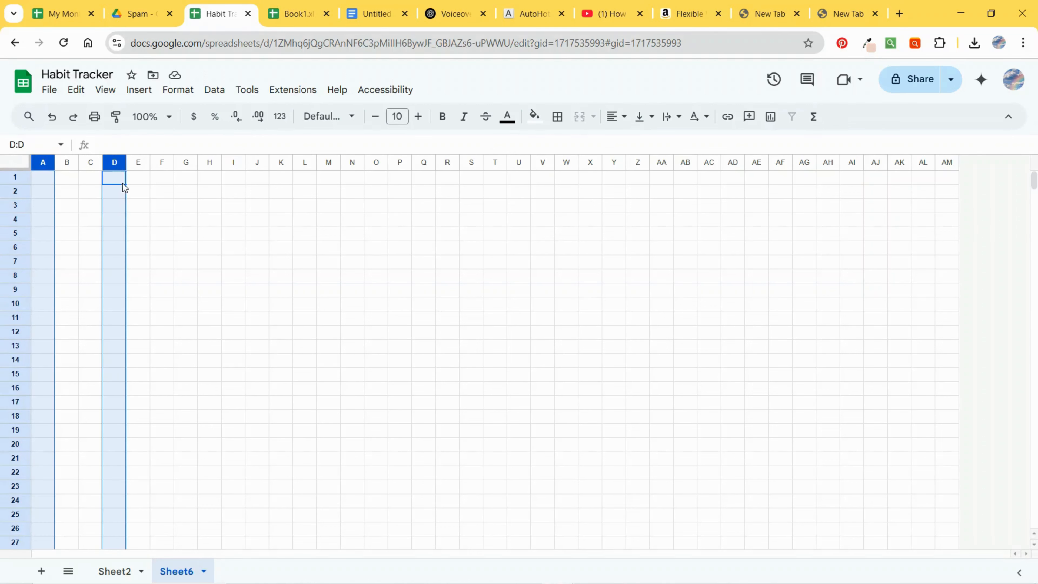
left_click(138, 163, "ctrl")
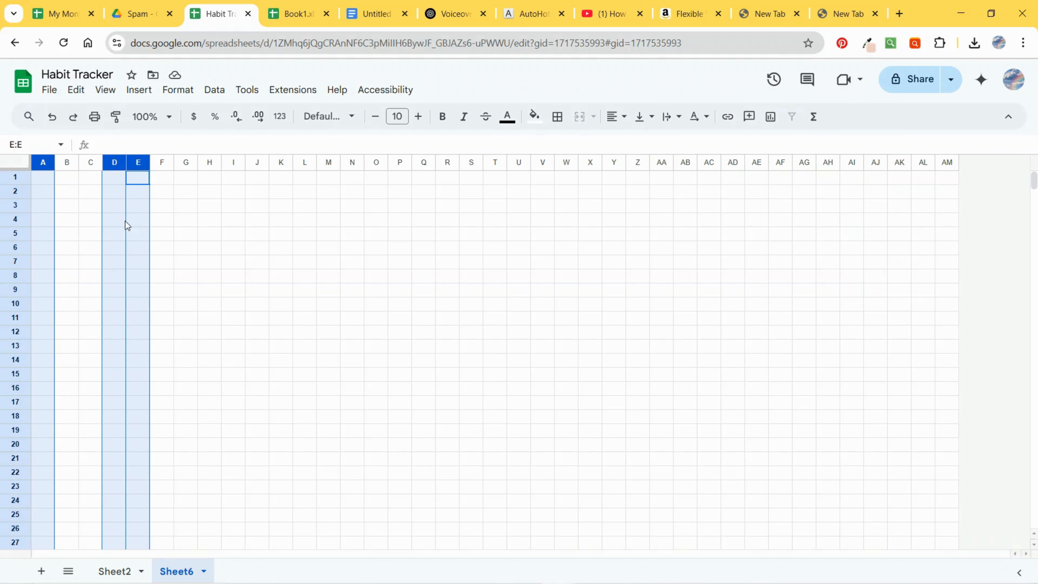
left_click(901, 164, "ctrl")
left_click_drag(911, 162, 896, 163)
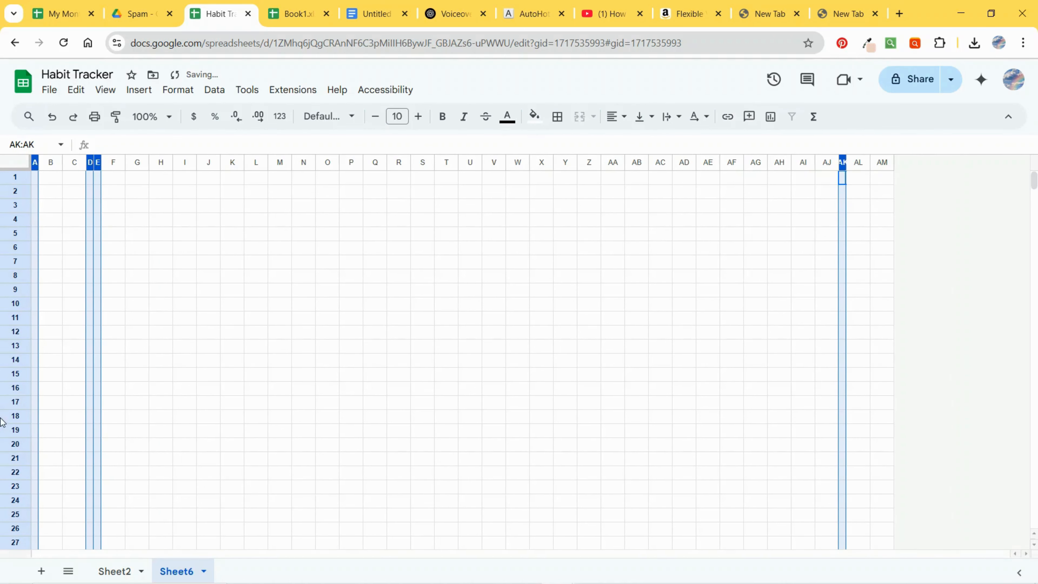
left_click(19, 180)
left_click_drag(23, 192, 19, 178)
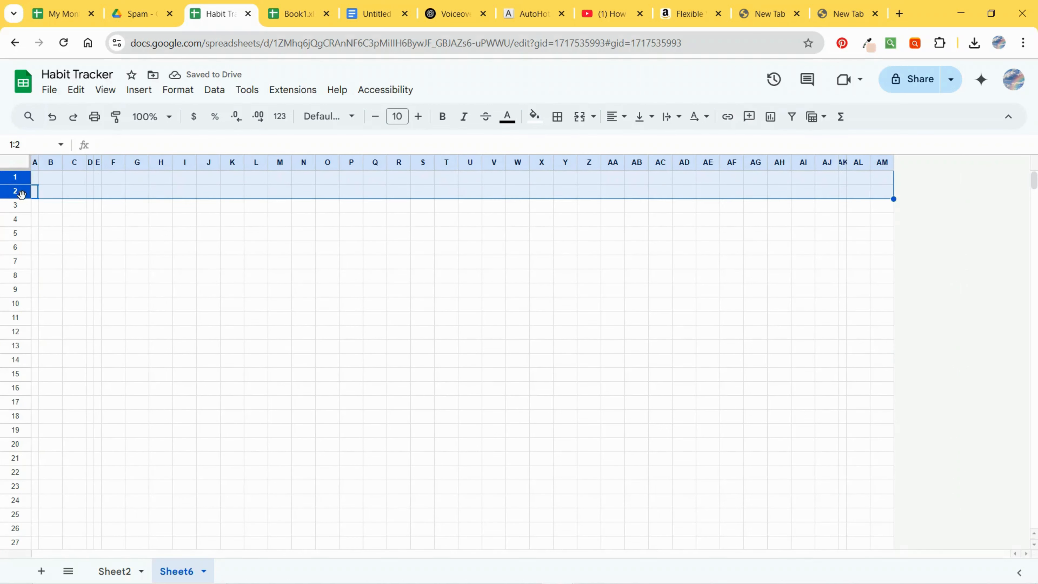
left_click(60, 220)
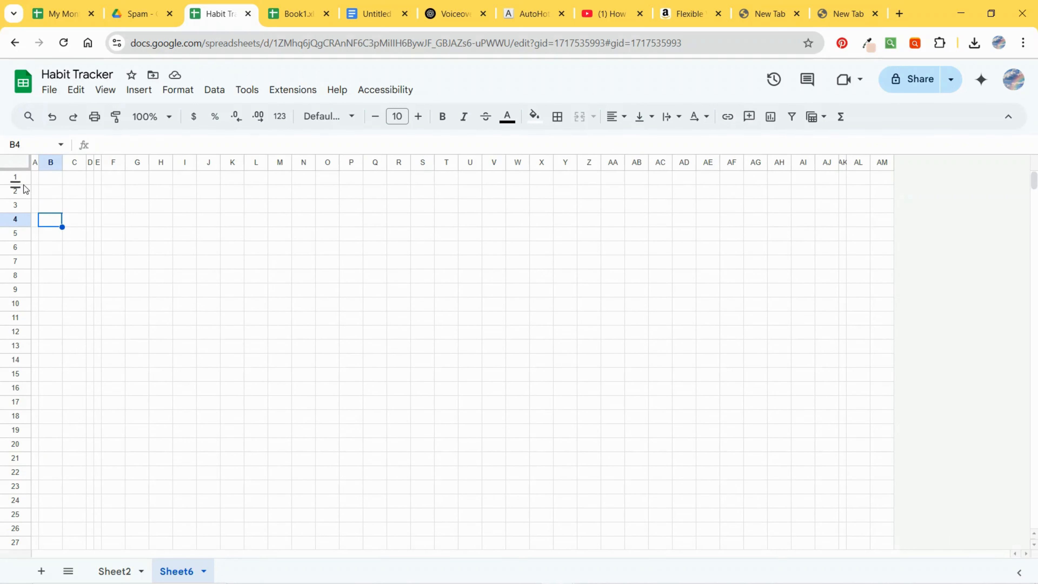
Step: Shrink the heights of rows 1 and 5 to thin spacer rows
left_click(16, 176)
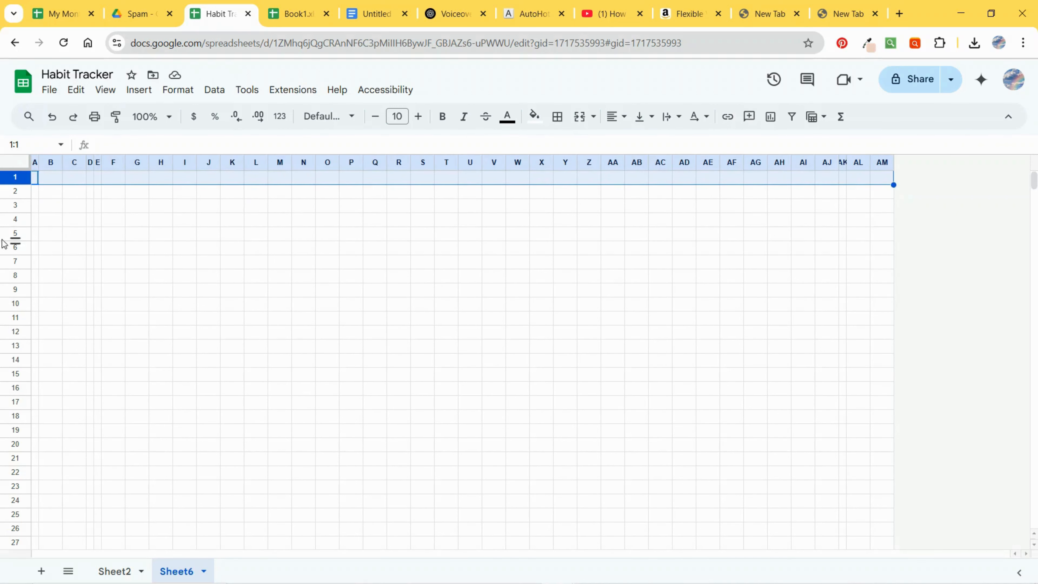
left_click(16, 233, "ctrl")
left_click_drag(14, 241, 14, 230)
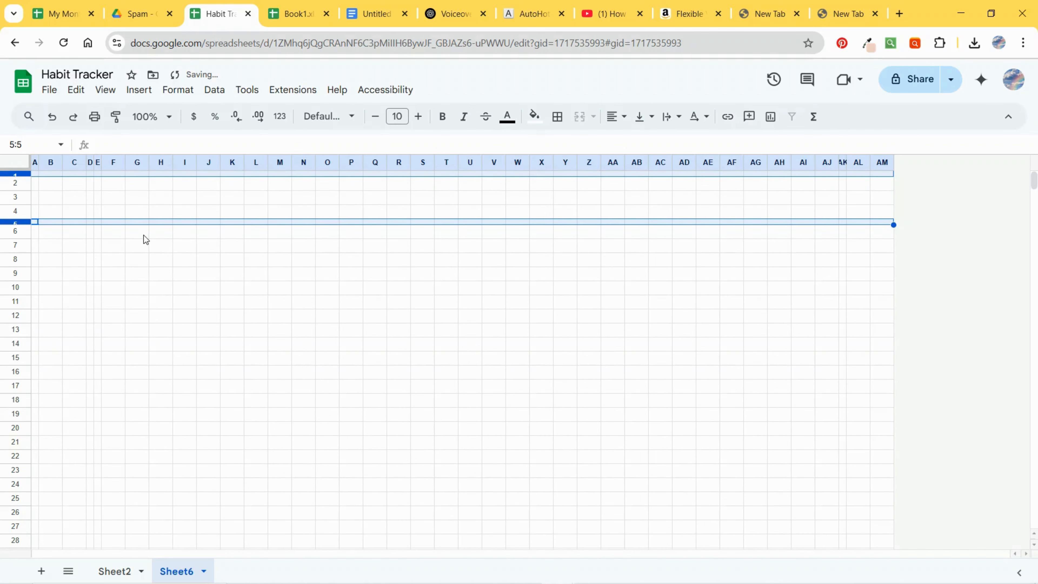
Step: Widen column C and merge B2:C4 and F2:AJ4 each into a single cell
left_click_drag(86, 162, 163, 168)
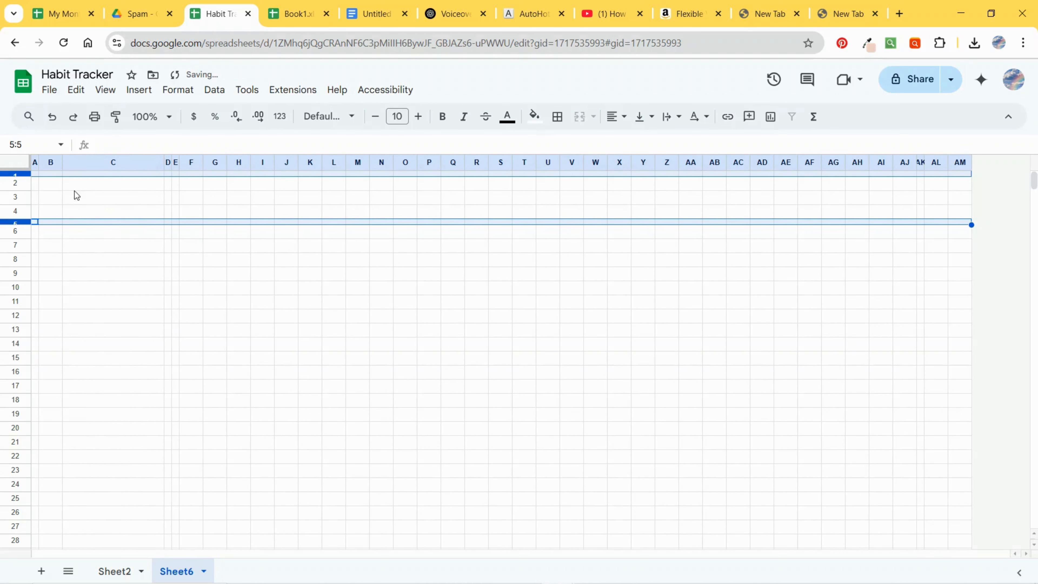
left_click_drag(54, 190, 155, 209)
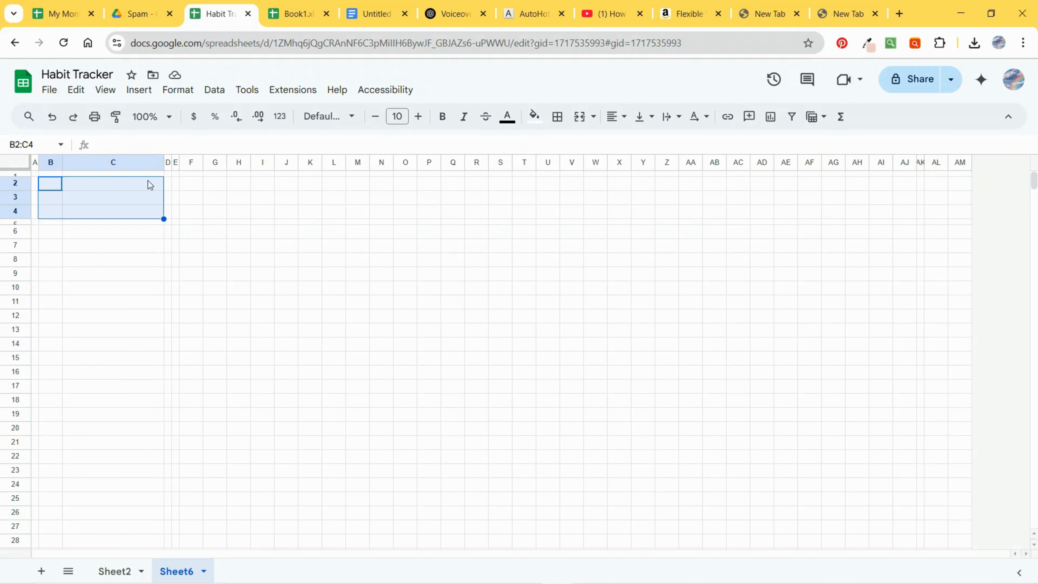
left_click(579, 117)
left_click_drag(197, 182, 902, 213)
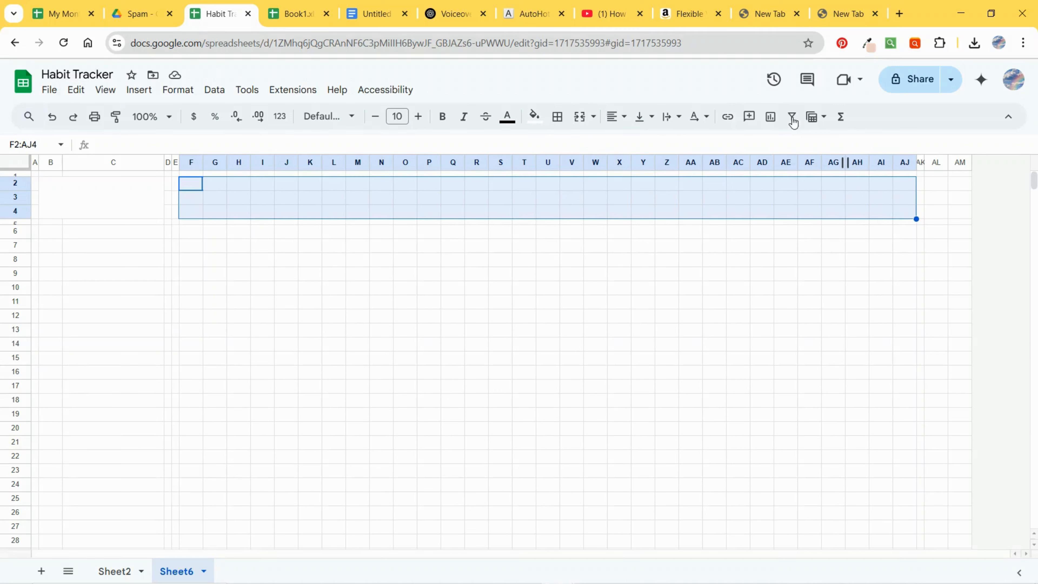
left_click(580, 116)
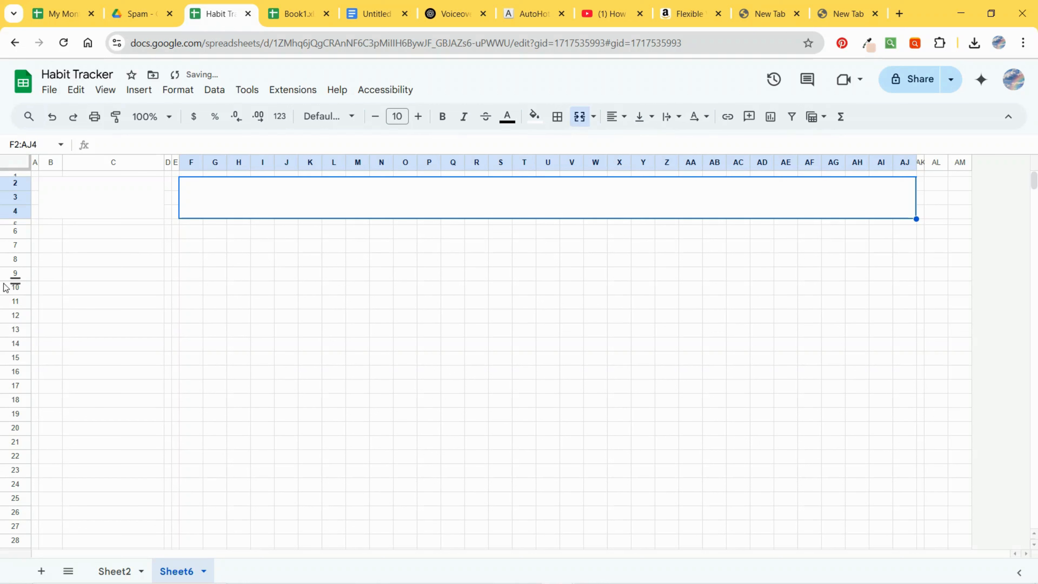
Step: Enter the title Habit Tracker in the merged B2:C4 cell
left_click(126, 202)
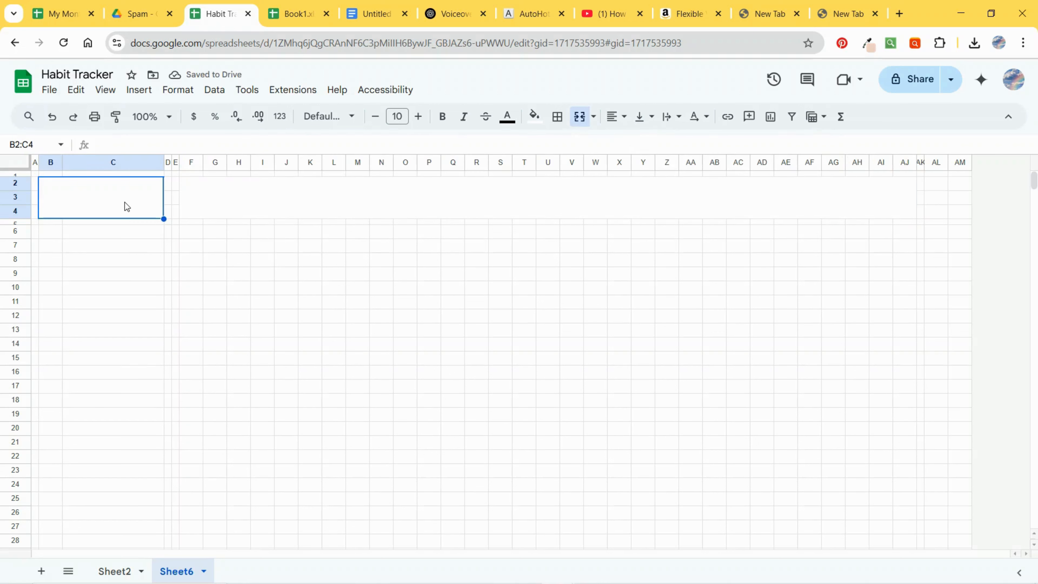
type("Hav")
key("BackSpace")
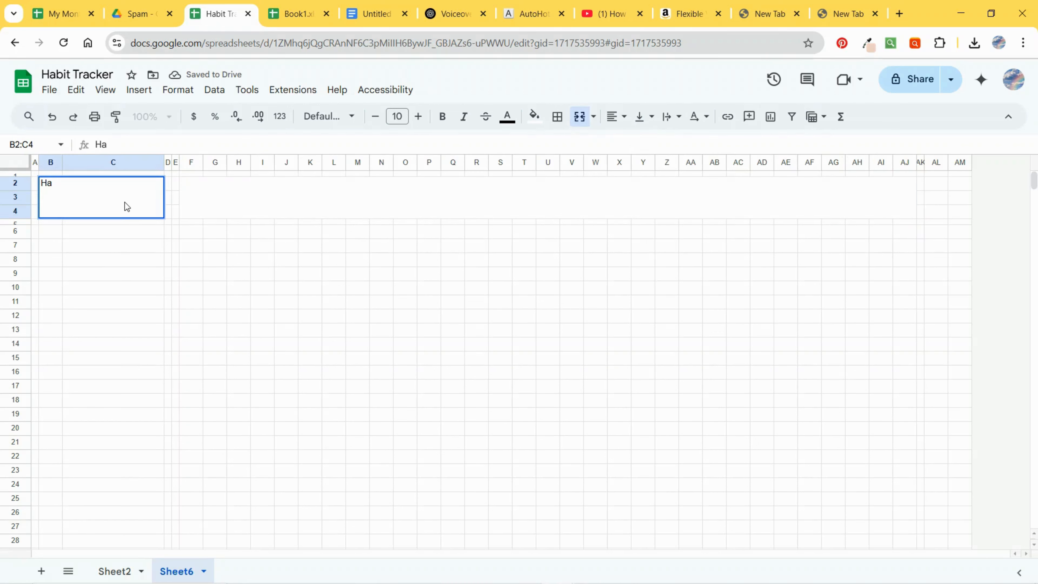
type("bit Trac")
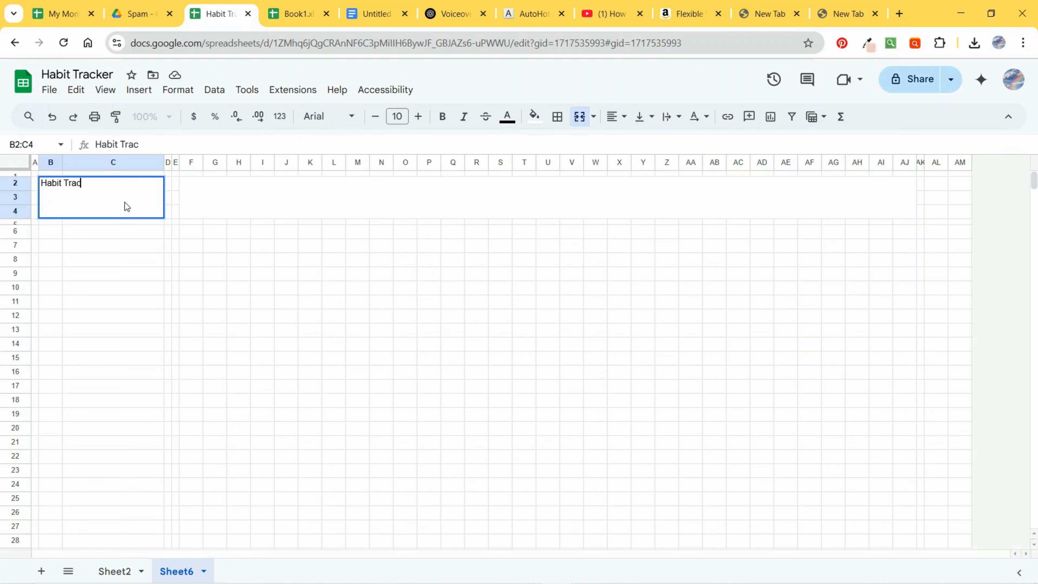
type("ker")
left_click(176, 307)
Step: Center all cells of the sheet both horizontally and vertically
left_click(106, 216)
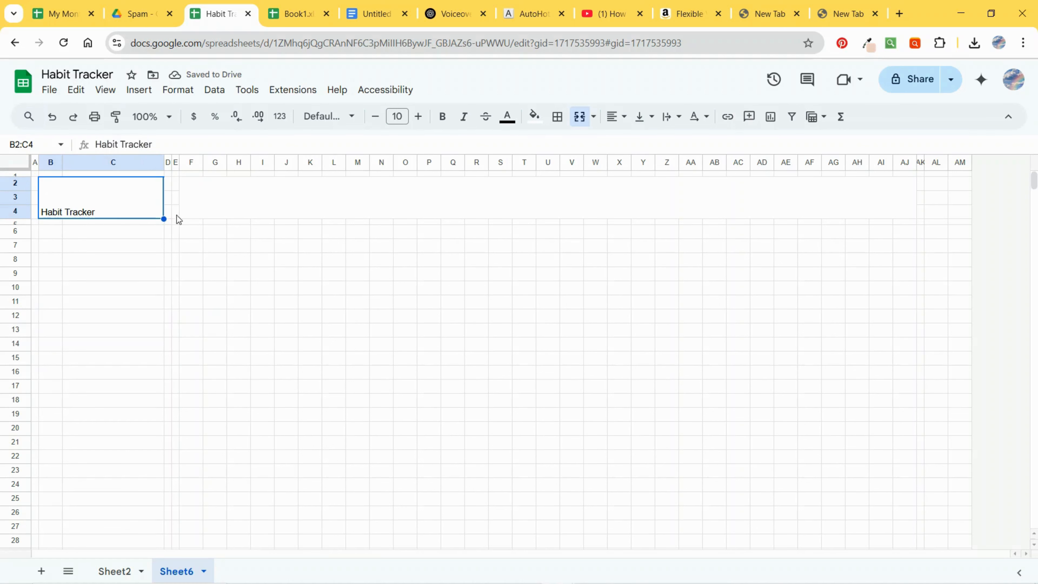
left_click(22, 165)
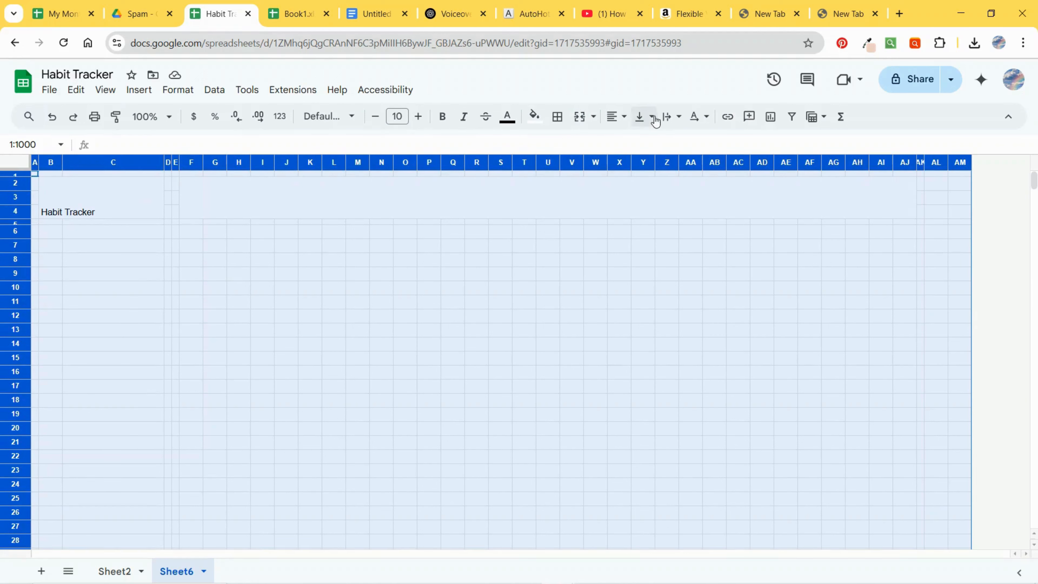
left_click(612, 122)
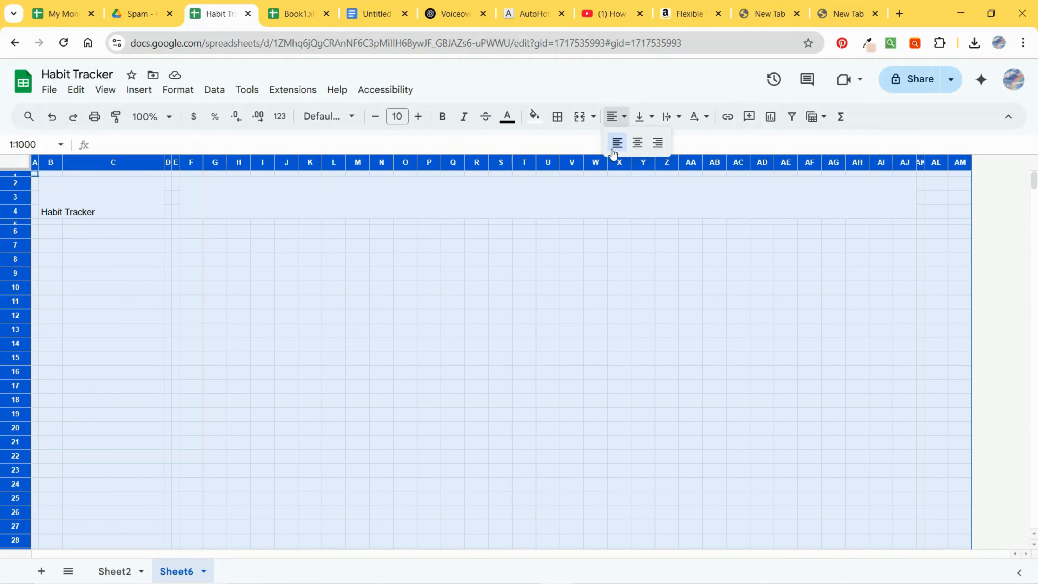
left_click(638, 142)
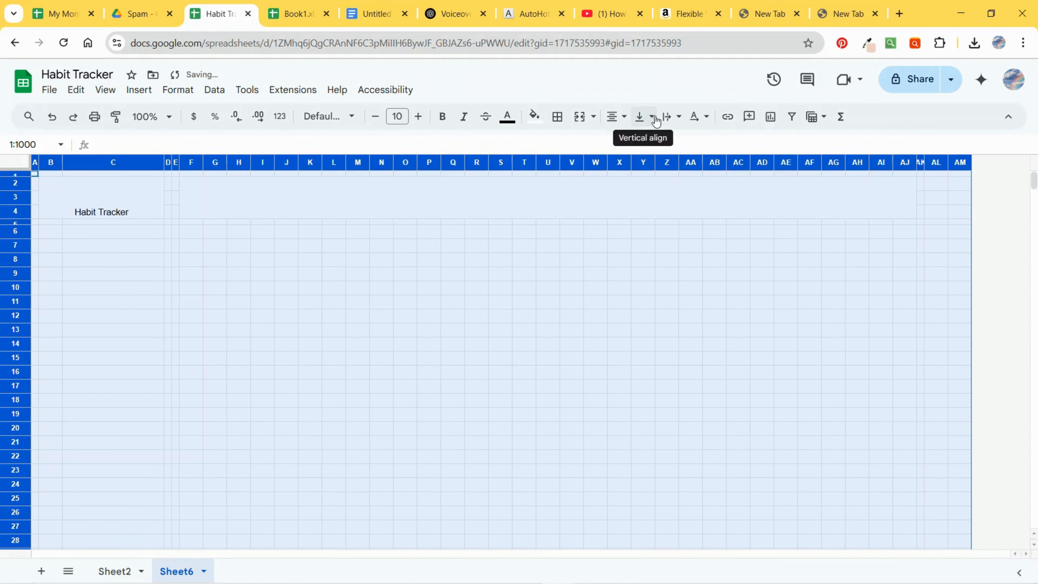
left_click(644, 118)
left_click(656, 148)
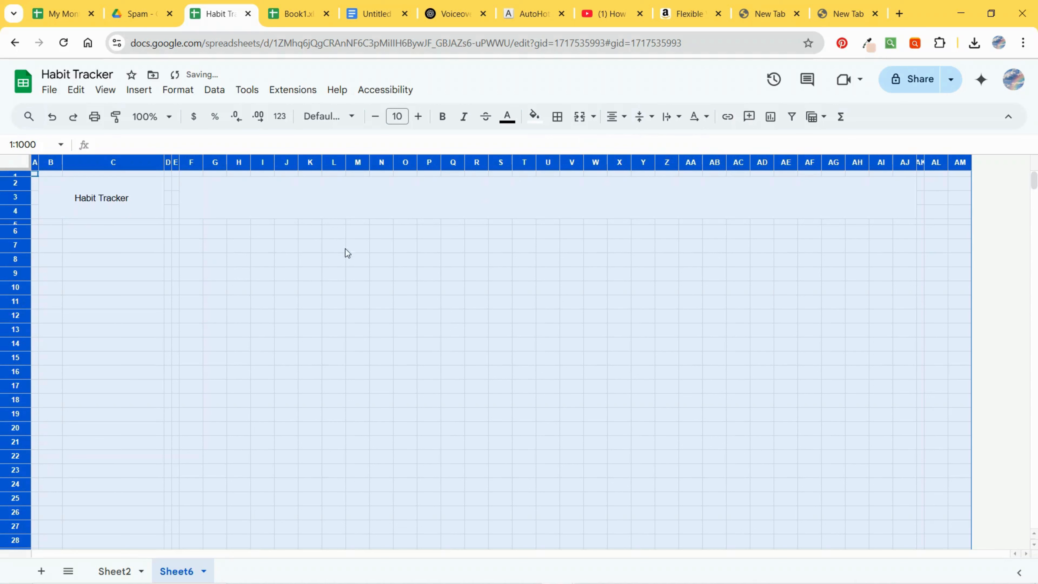
Step: Make the Habit Tracker title bold with a font size of 21
left_click(116, 215)
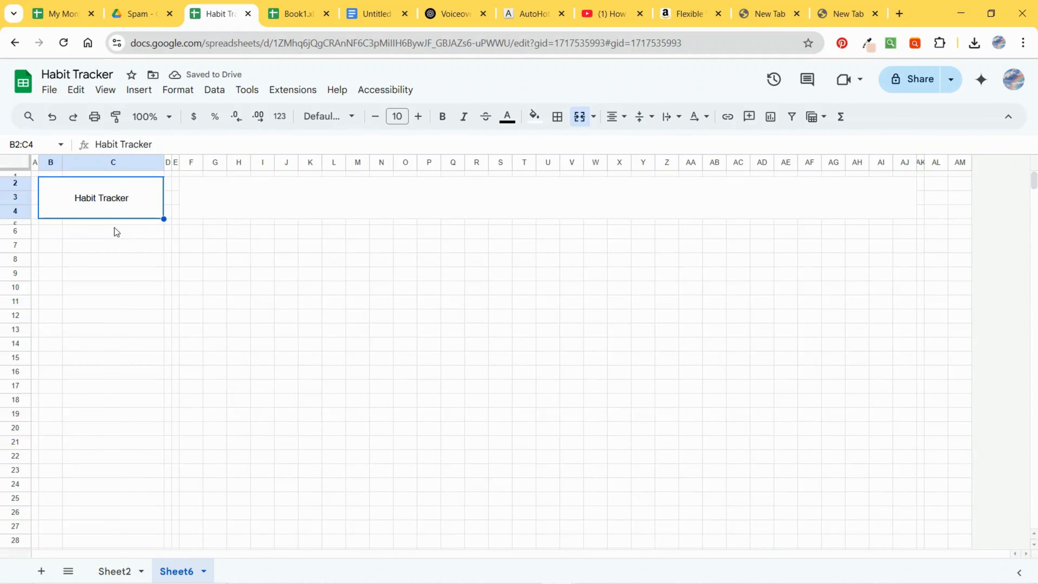
left_click(443, 117)
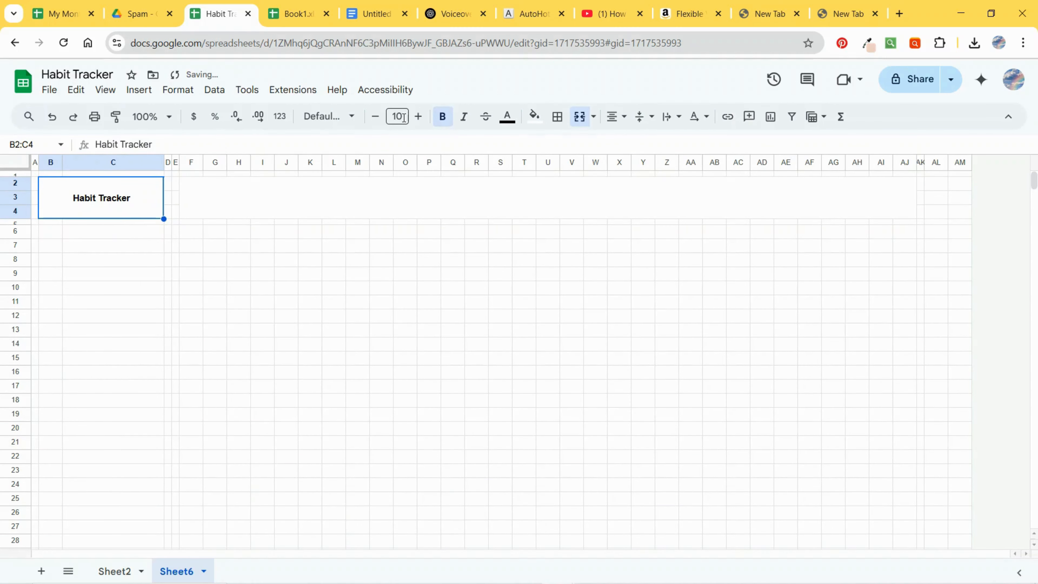
left_click(405, 118)
left_click(397, 336)
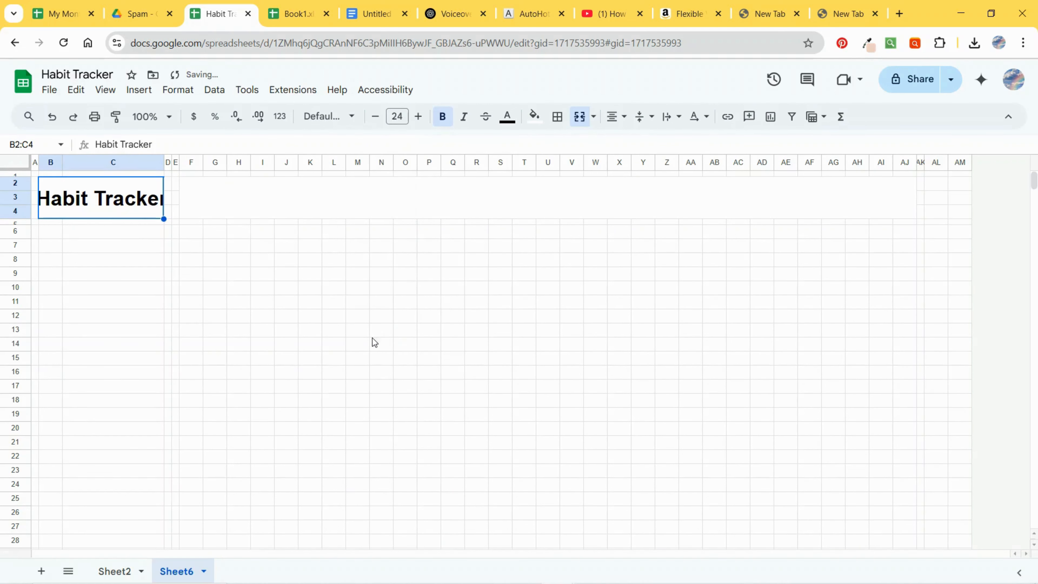
left_click(382, 118)
left_click(381, 118)
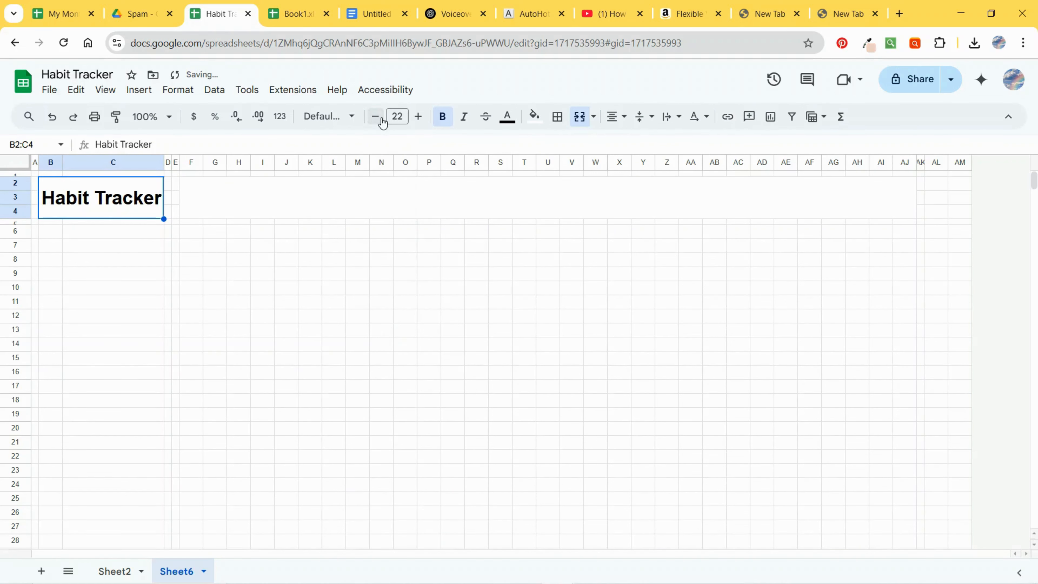
left_click(375, 117)
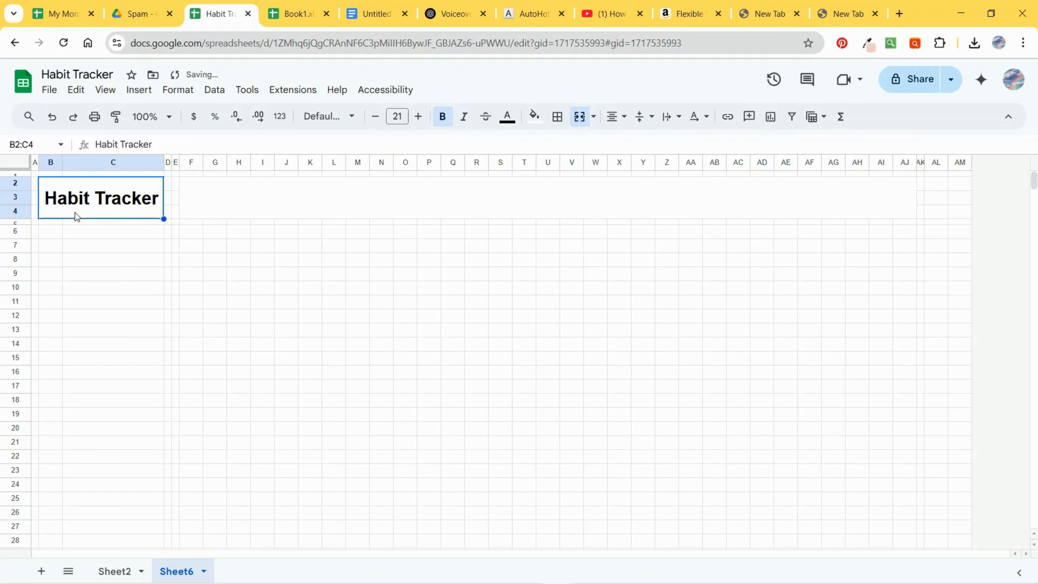
Step: Add a data validation rule to the merged F2:AJ4 cell requiring a valid date and rejecting invalid input
left_click(316, 201)
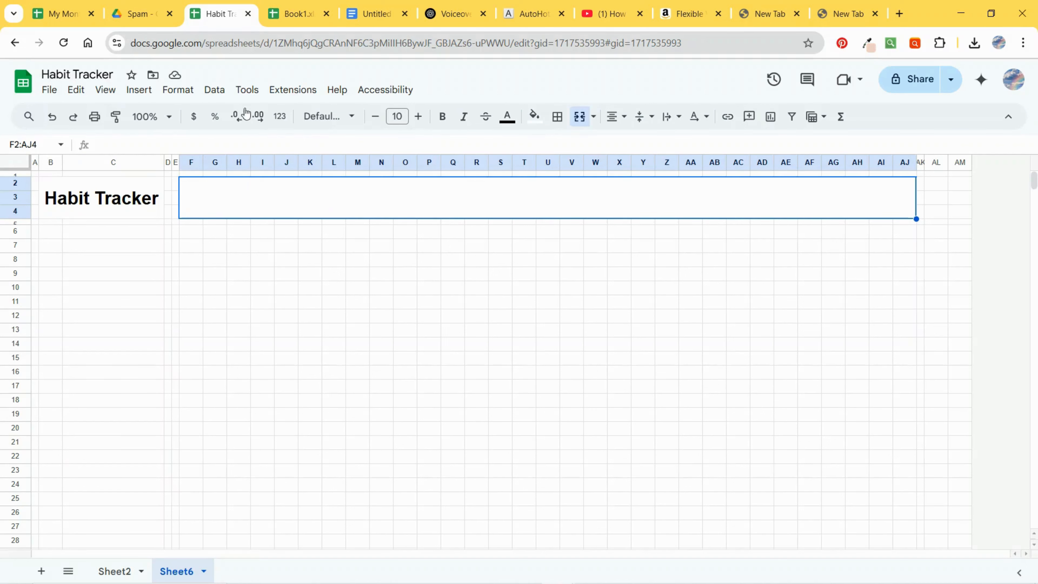
left_click(214, 89)
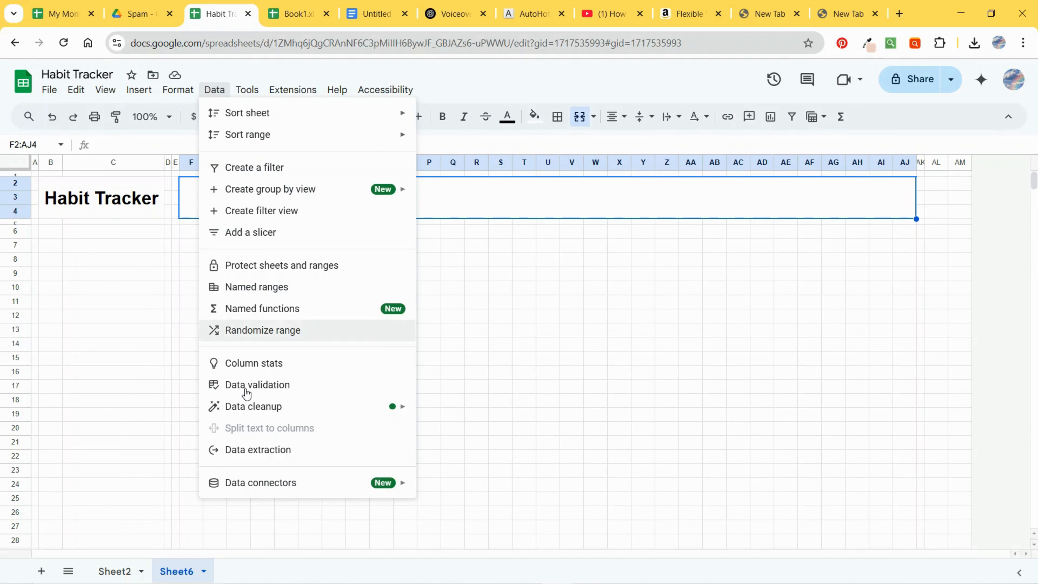
left_click(264, 384)
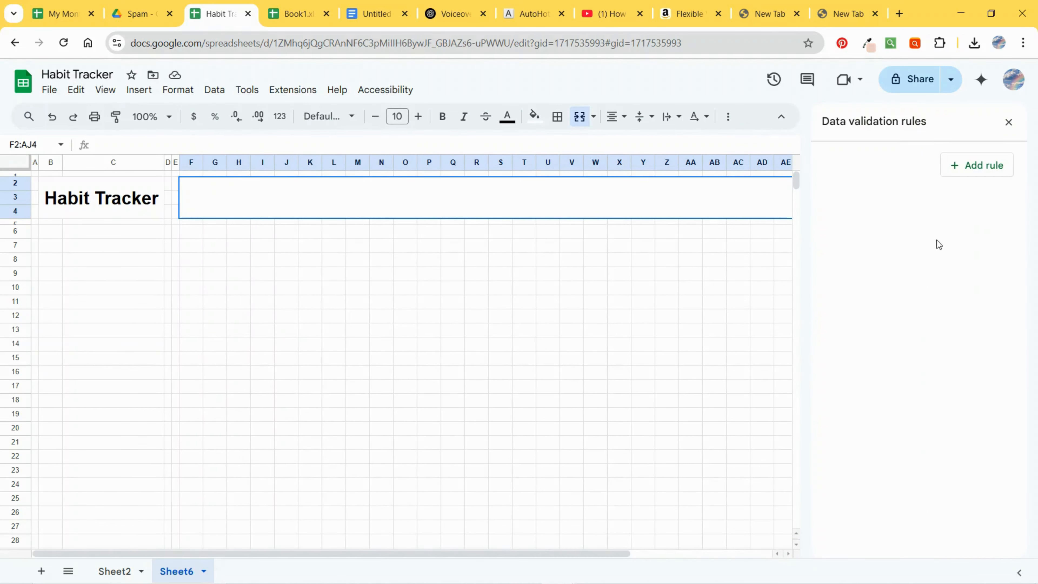
left_click(977, 167)
left_click(862, 256)
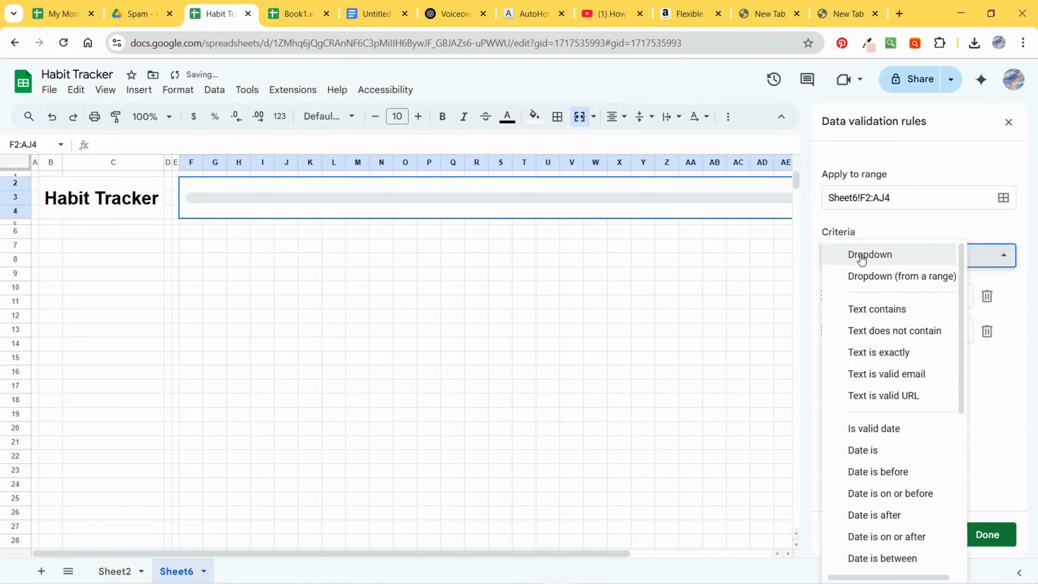
left_click(873, 430)
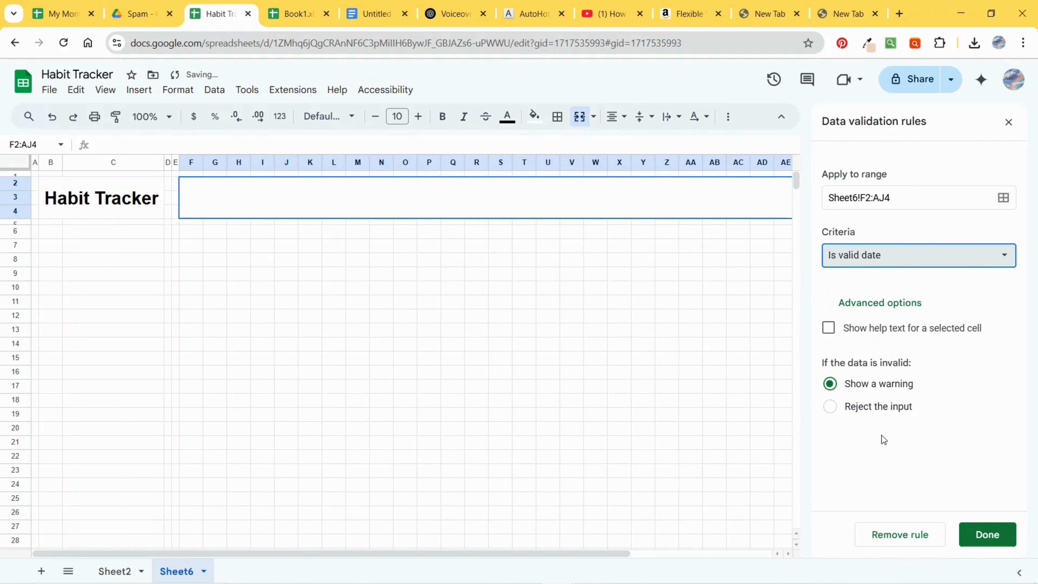
left_click(853, 409)
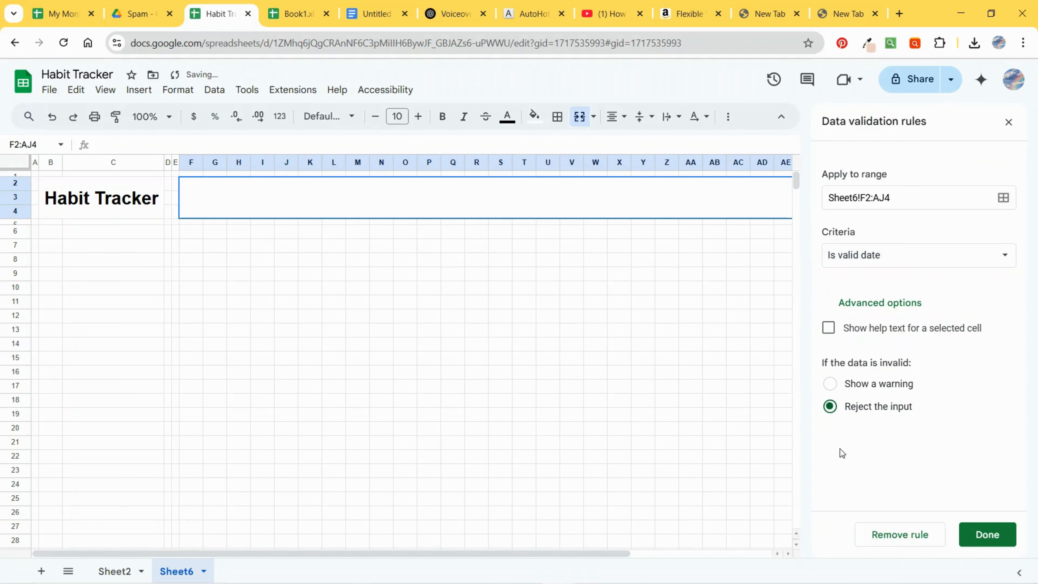
left_click(970, 539)
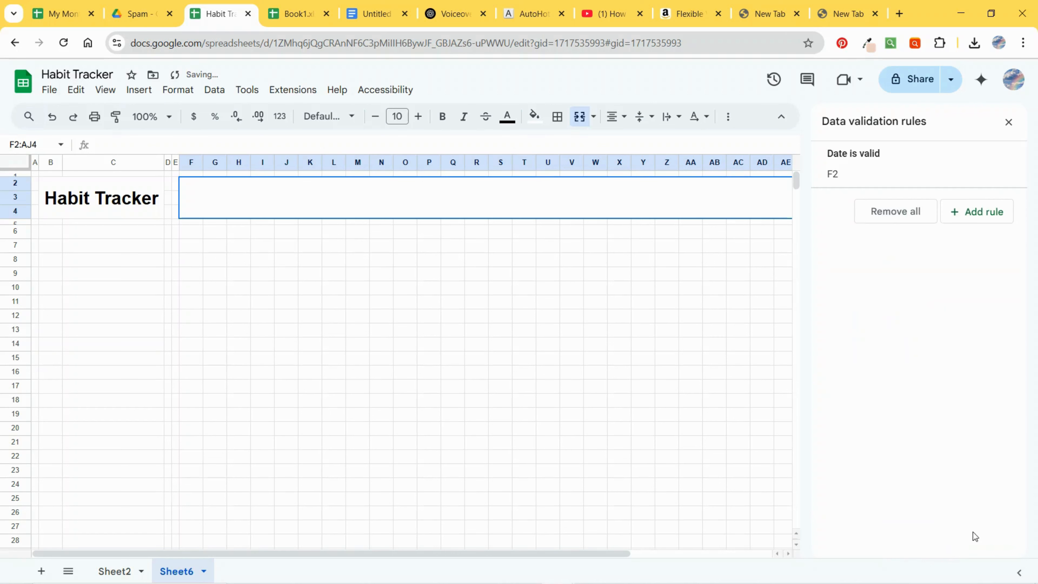
left_click(1008, 123)
Step: Pick June 25, 2025 from the date picker in the merged F2:AJ4 cell
double_click(558, 201)
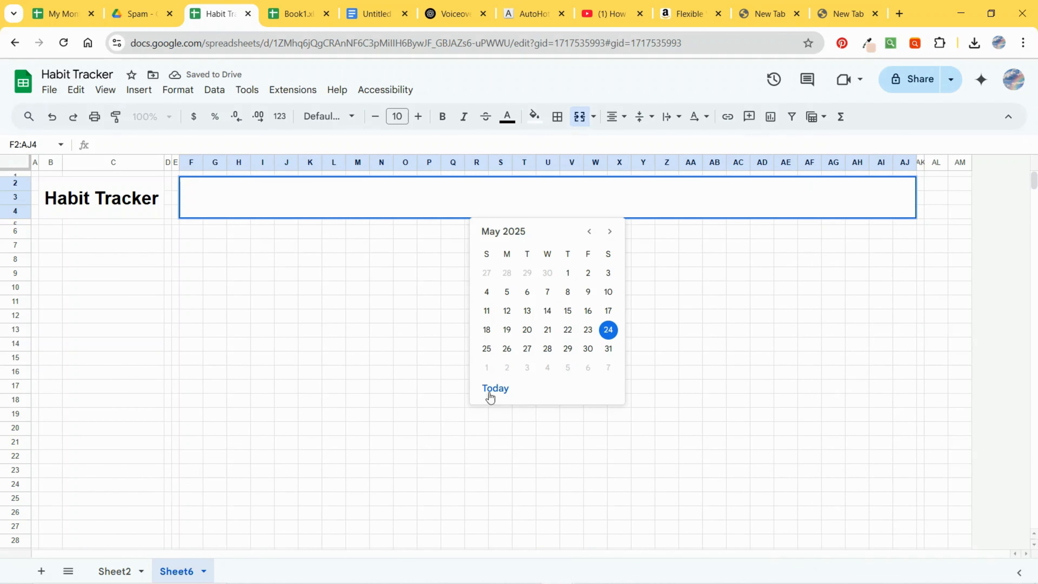
left_click(609, 232)
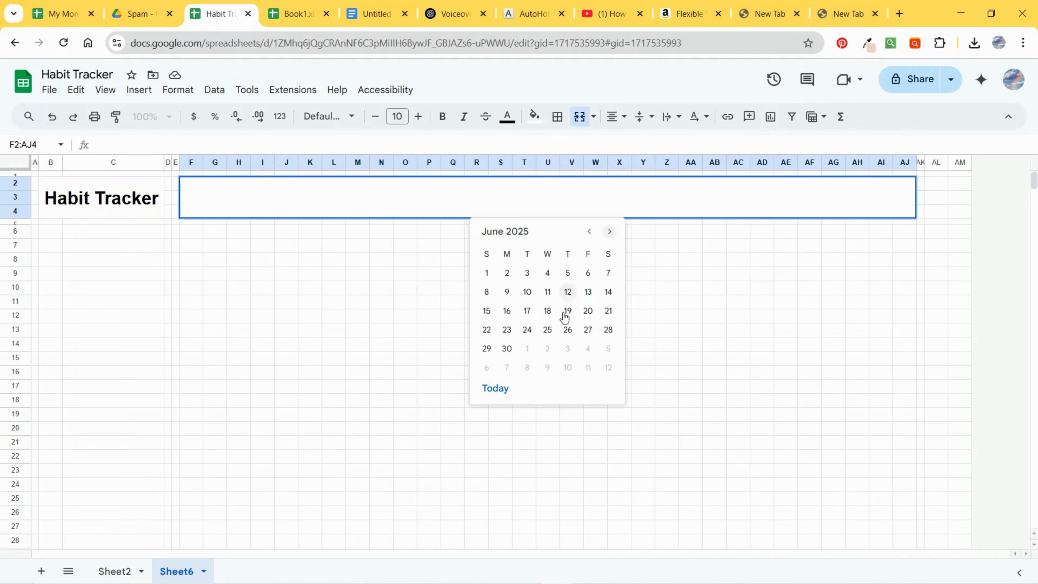
left_click(557, 329)
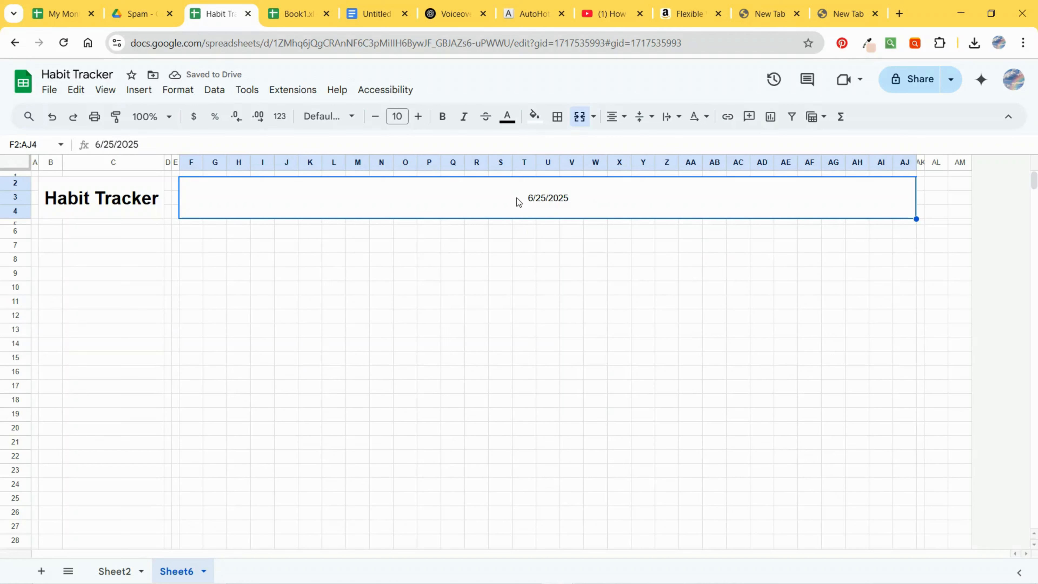
Step: Apply a month-and-year number format to the date in the merged F2:AJ4 cell
left_click(170, 91)
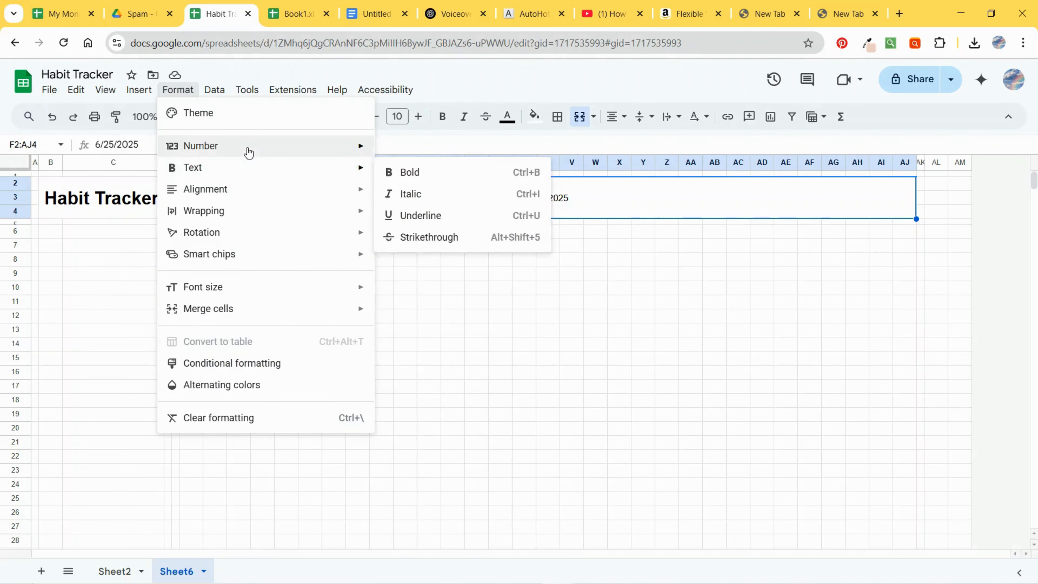
mouse_move(248, 149)
left_click(459, 447)
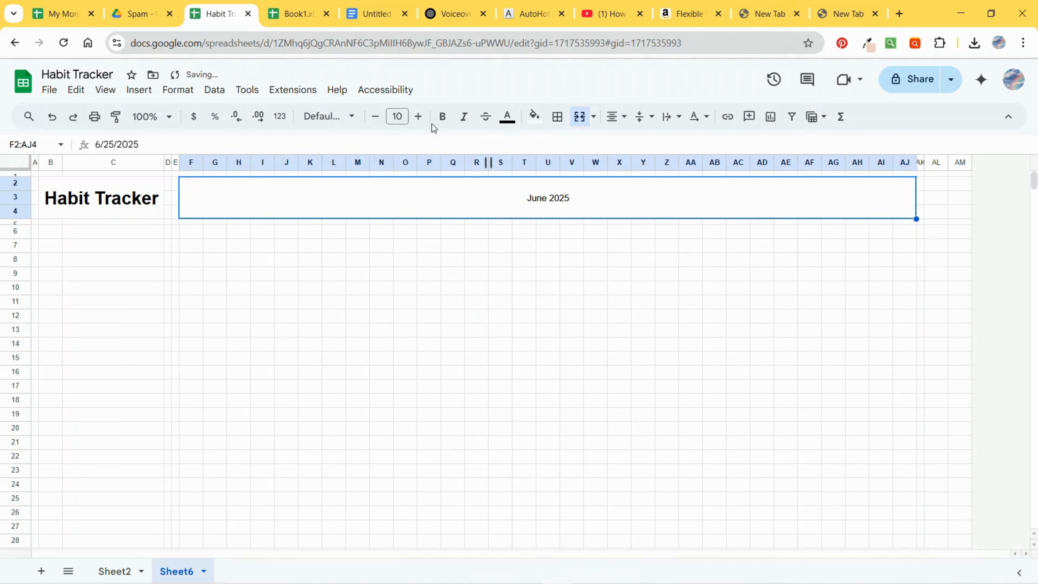
Step: Make the month heading bold and set its font size to 32
left_click(442, 117)
left_click(397, 116)
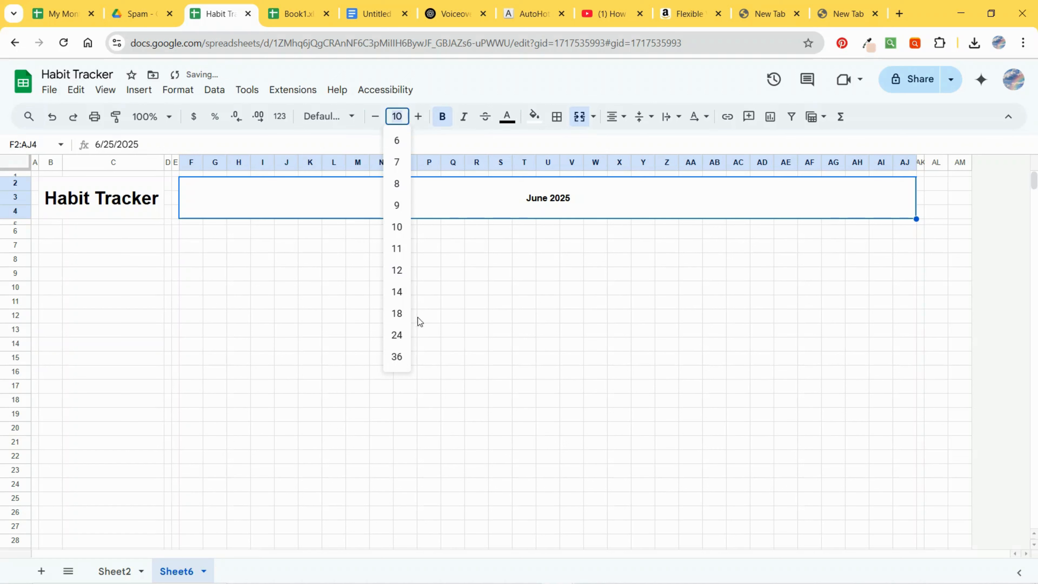
left_click(397, 335)
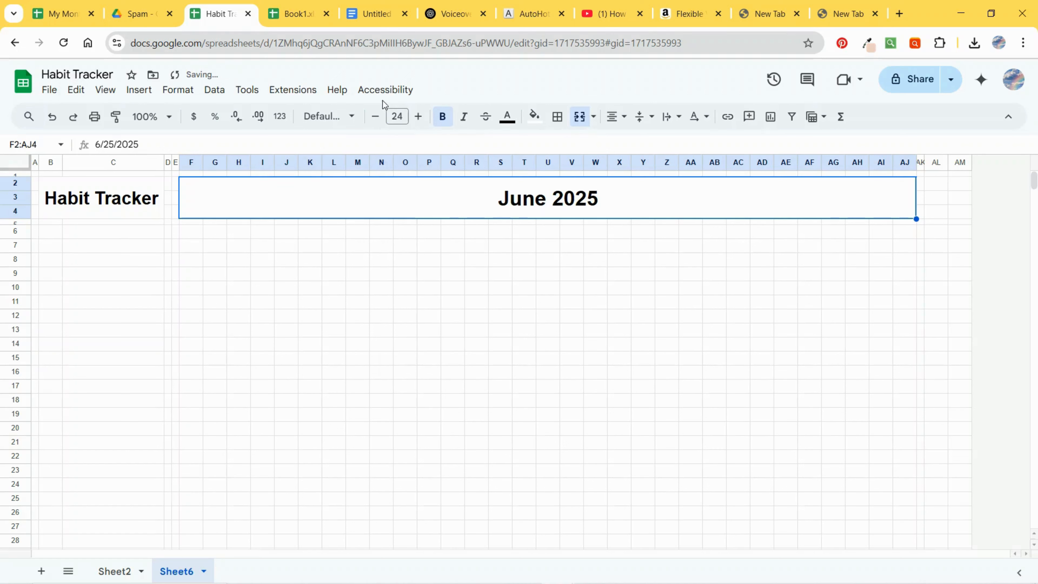
left_click(417, 119)
left_click(418, 119)
left_click(417, 119)
left_click(418, 120)
left_click(418, 119)
left_click(417, 120)
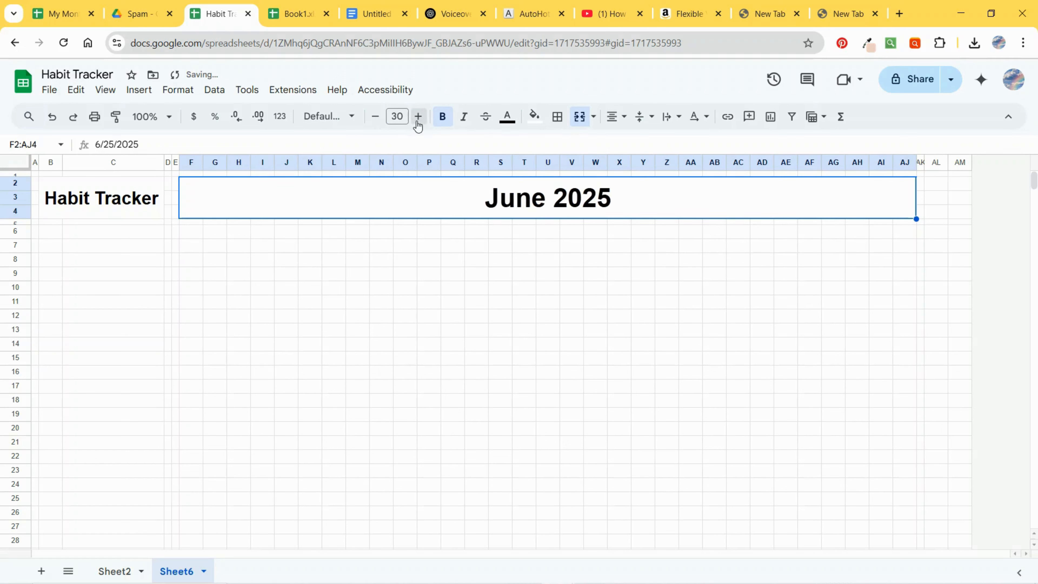
left_click(418, 119)
left_click(417, 119)
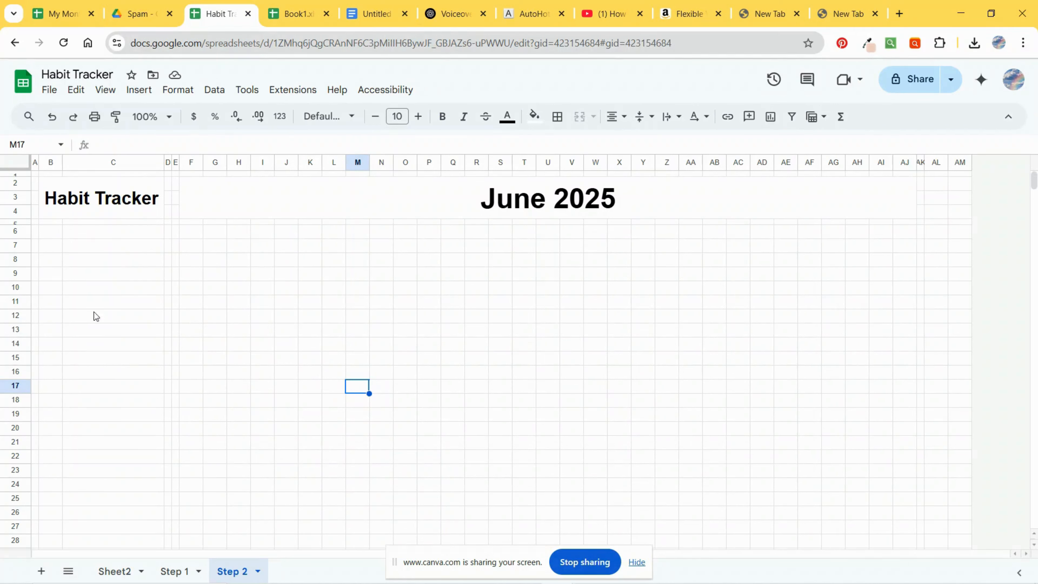
left_click(456, 207)
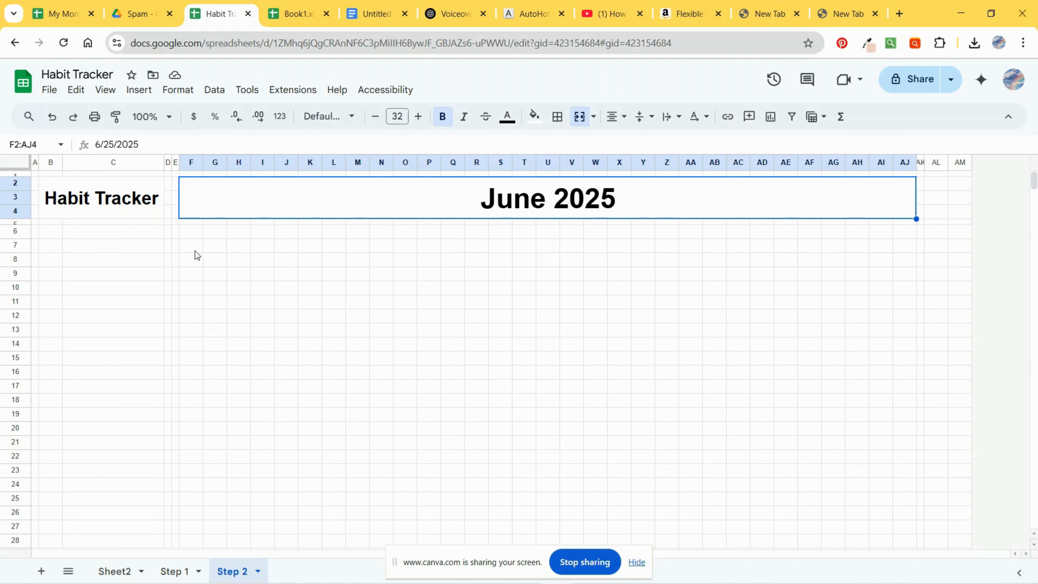
left_click(195, 347)
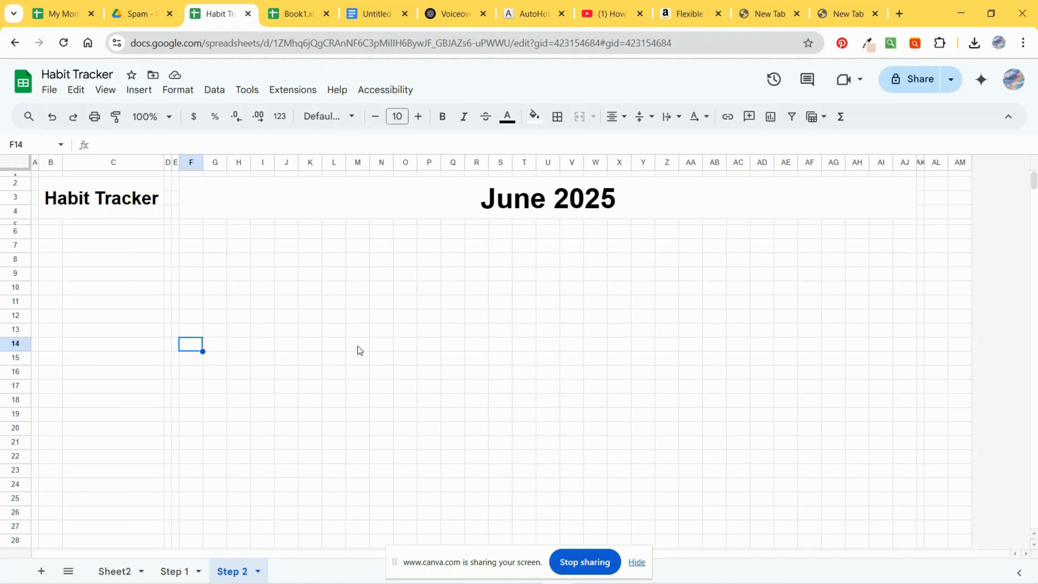
left_click(48, 234)
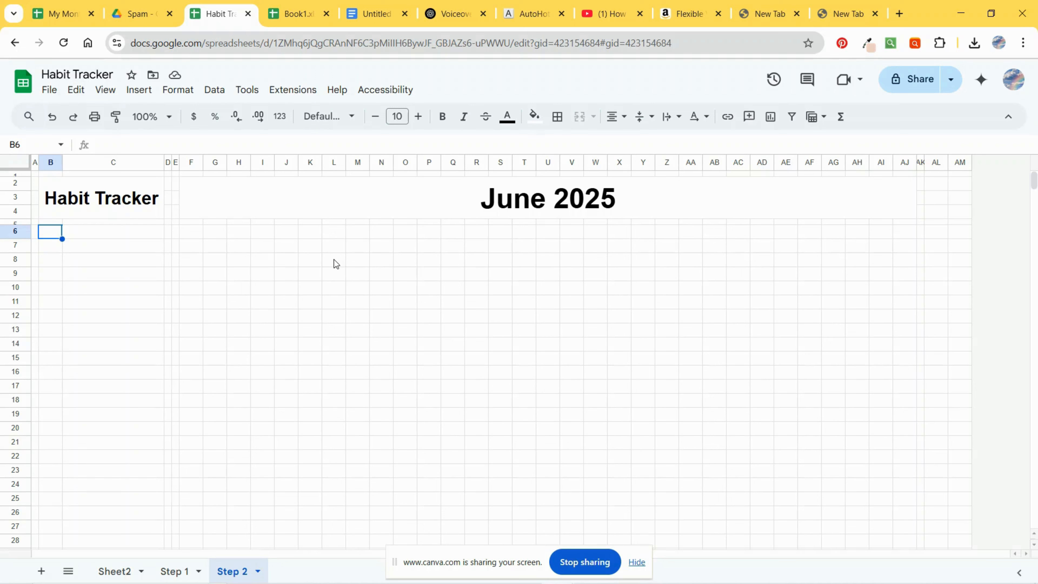
left_click(103, 238)
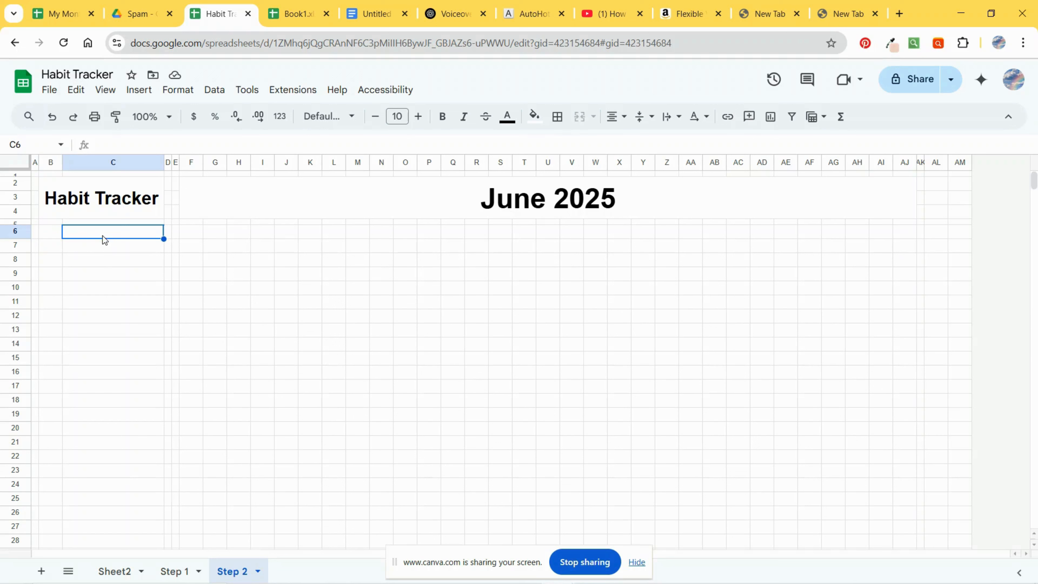
type("T")
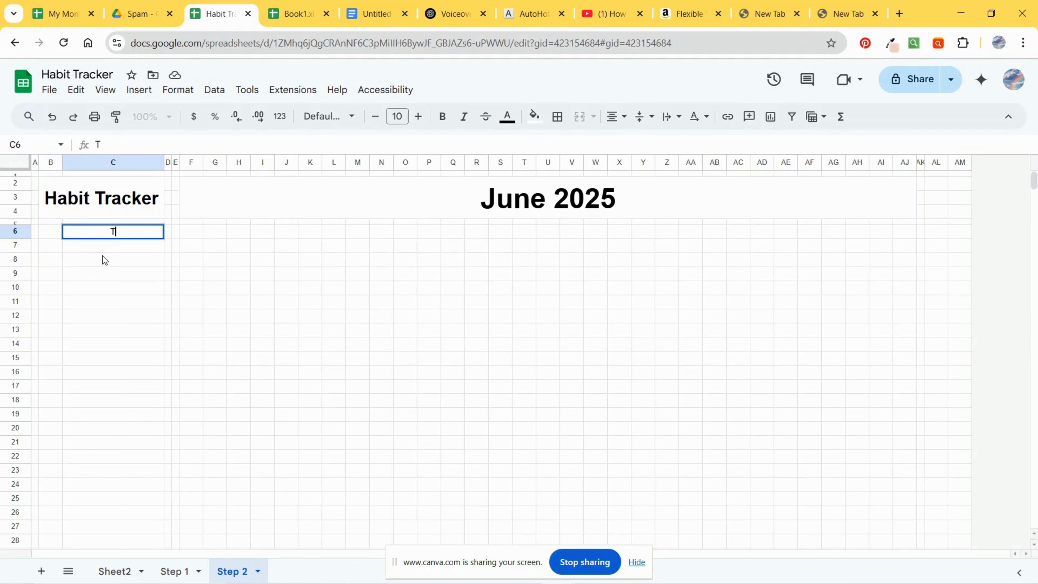
left_click(594, 193)
Step: Enter the formula =EOMONTH(F2,0) in cell C6 to get the month's last day
left_click(116, 240)
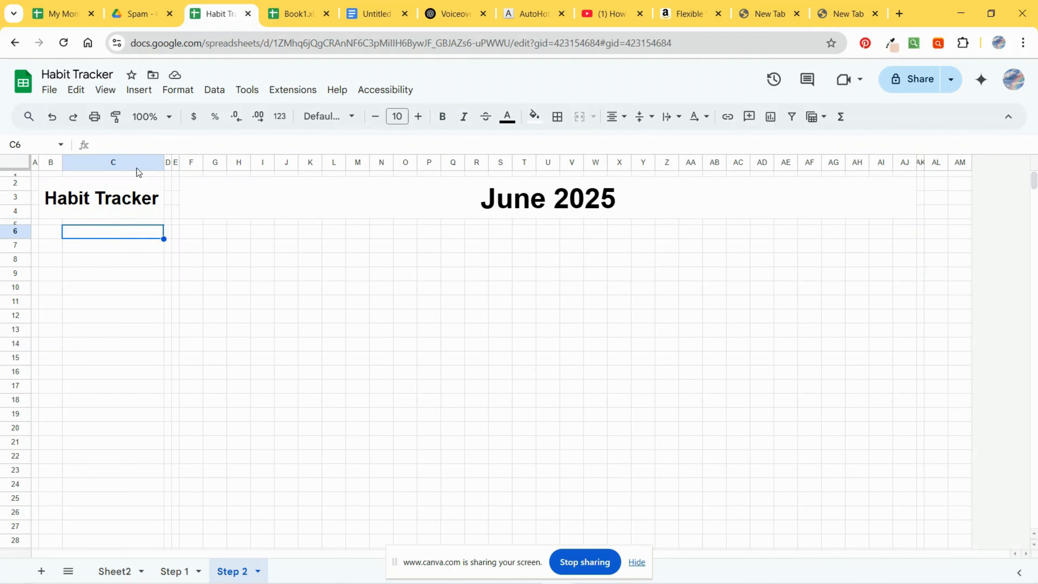
left_click(144, 139)
type("=EO")
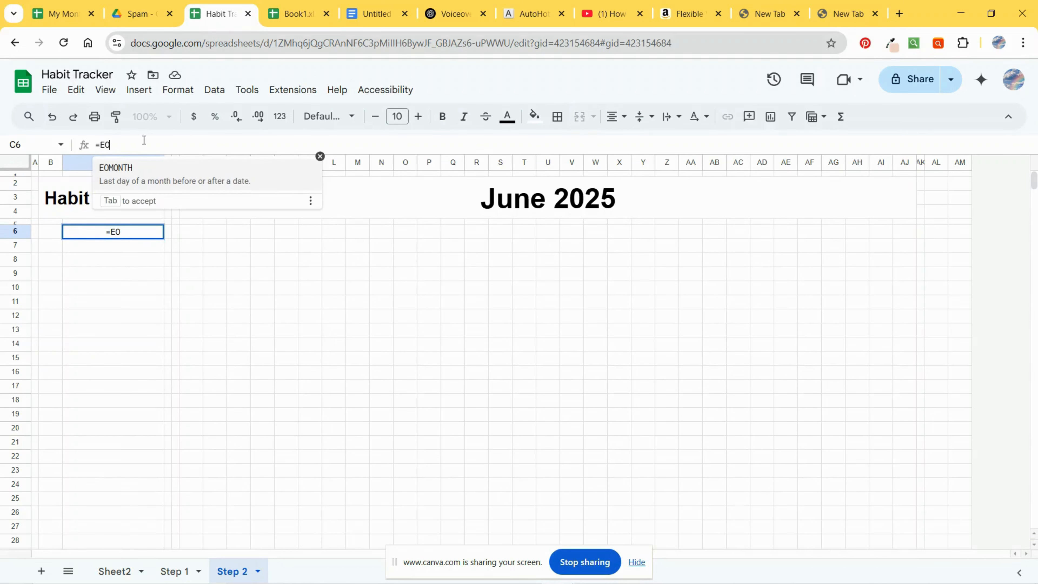
key("Tab")
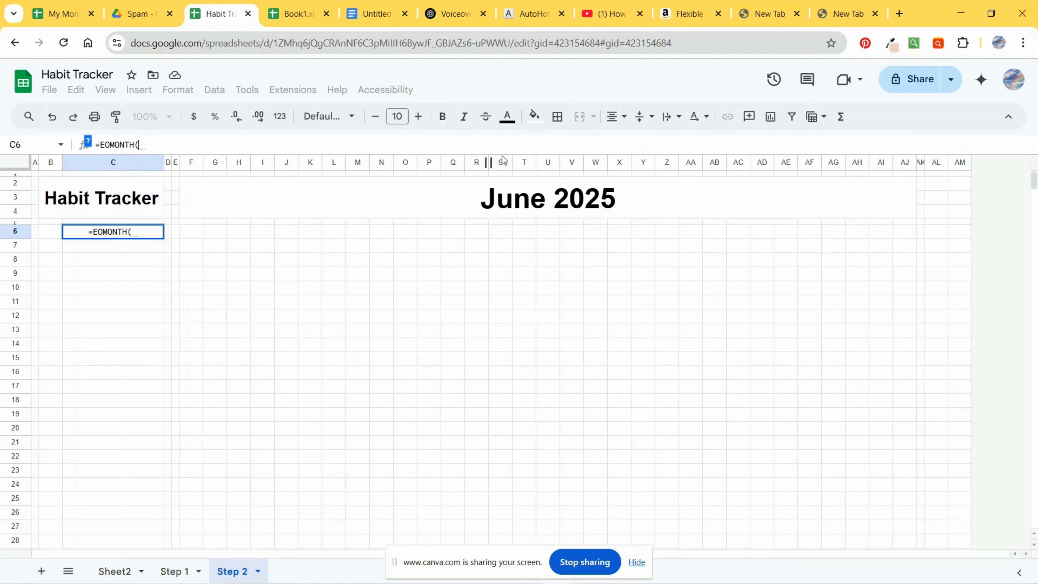
left_click(528, 209)
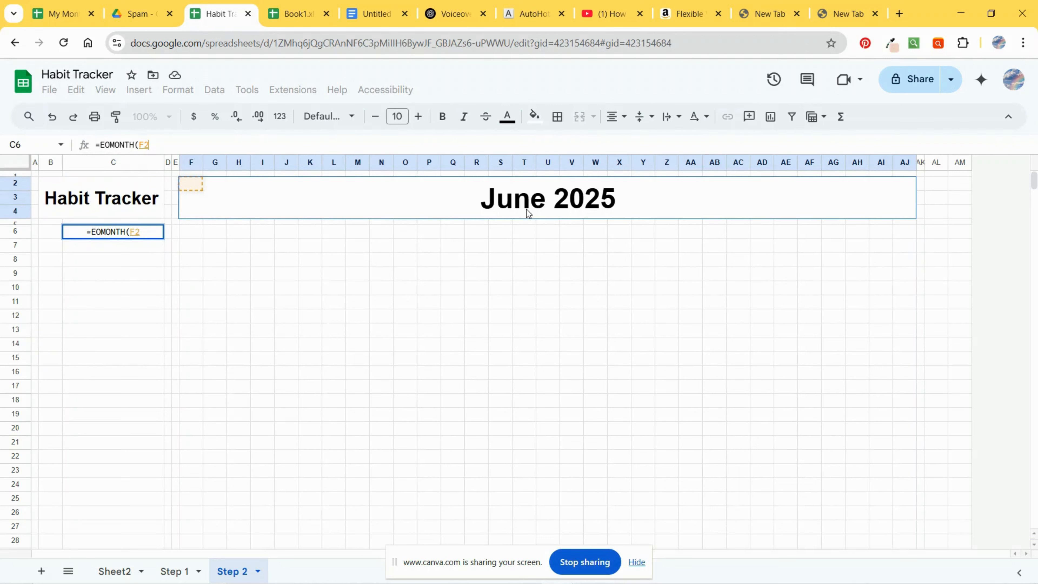
type(",0")
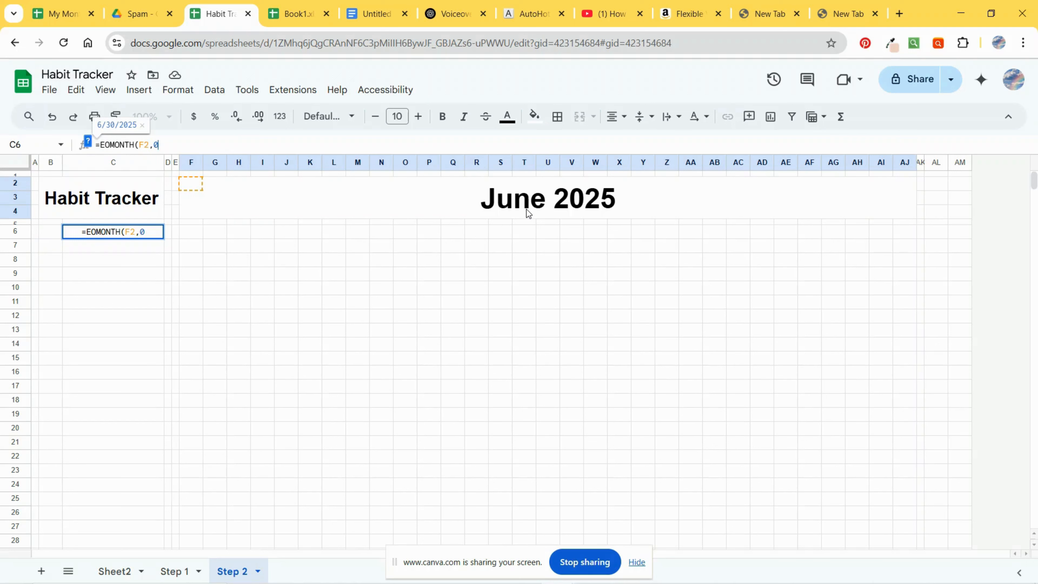
type(")")
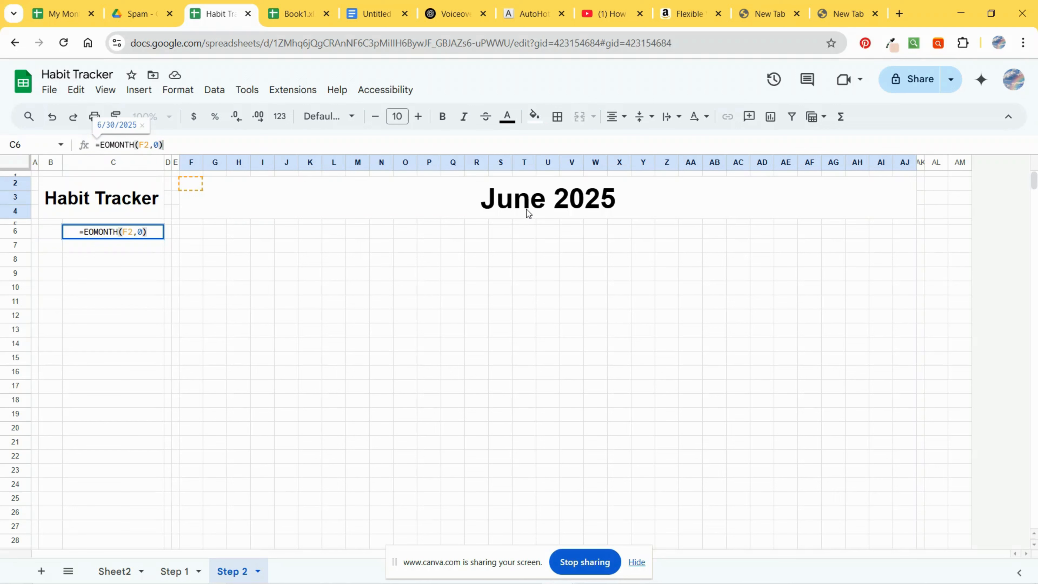
key("Return")
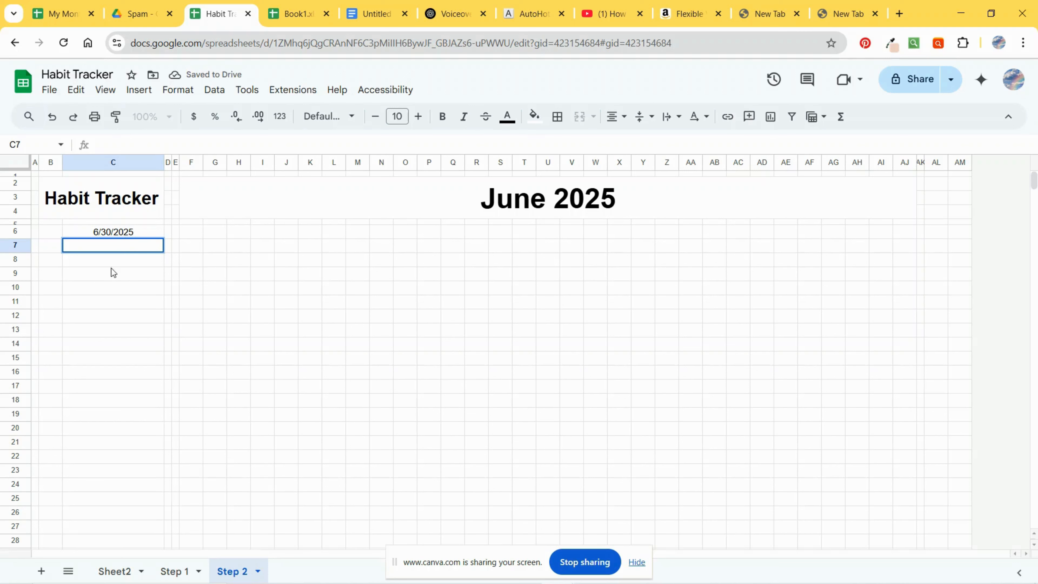
key("Up")
key("F2")
left_click(224, 280)
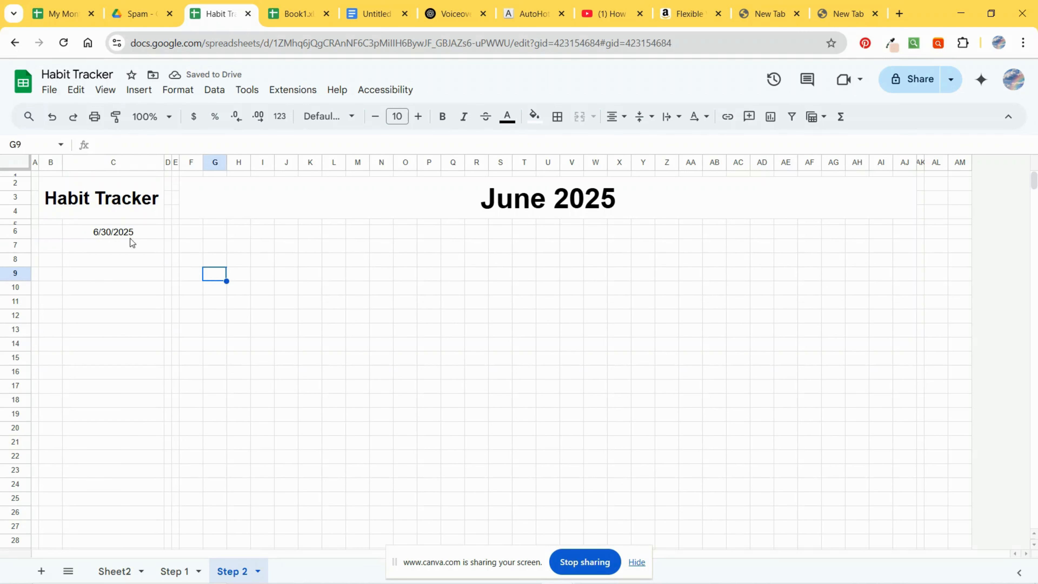
Step: Change the month cell's date to July 17, 2025 using the date picker
left_click(530, 204)
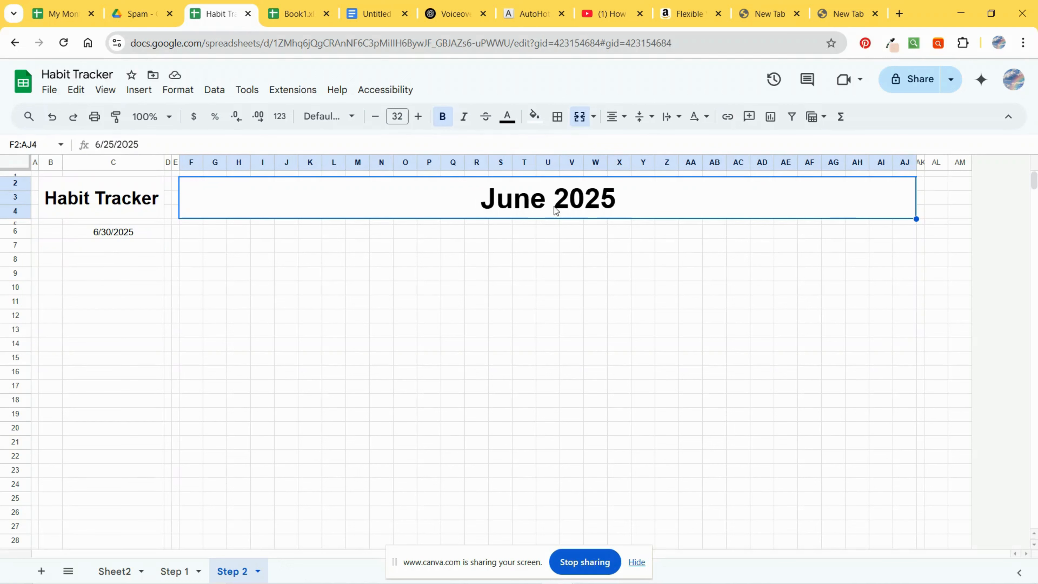
double_click(548, 213)
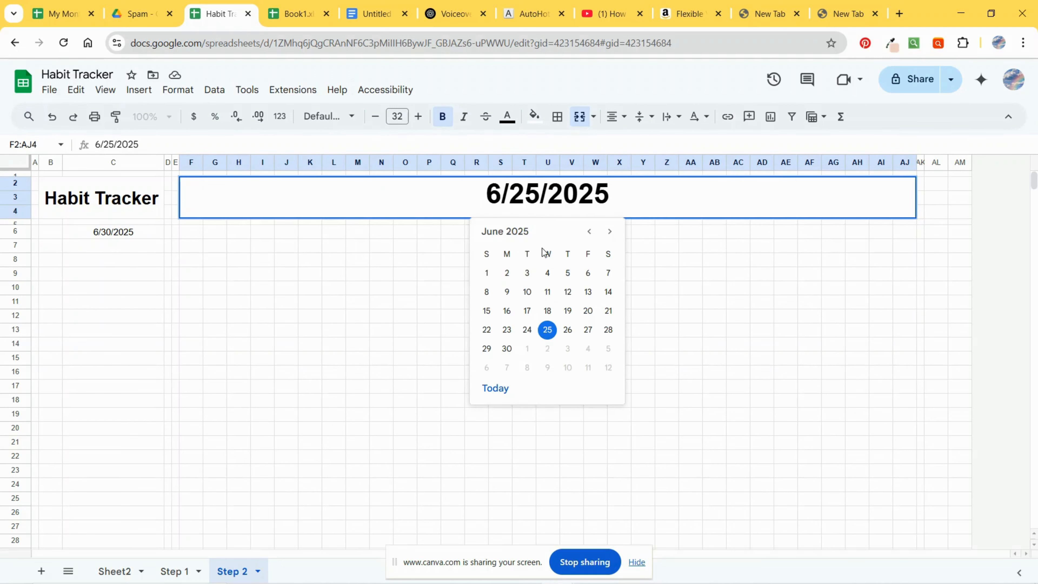
left_click(609, 231)
left_click(568, 312)
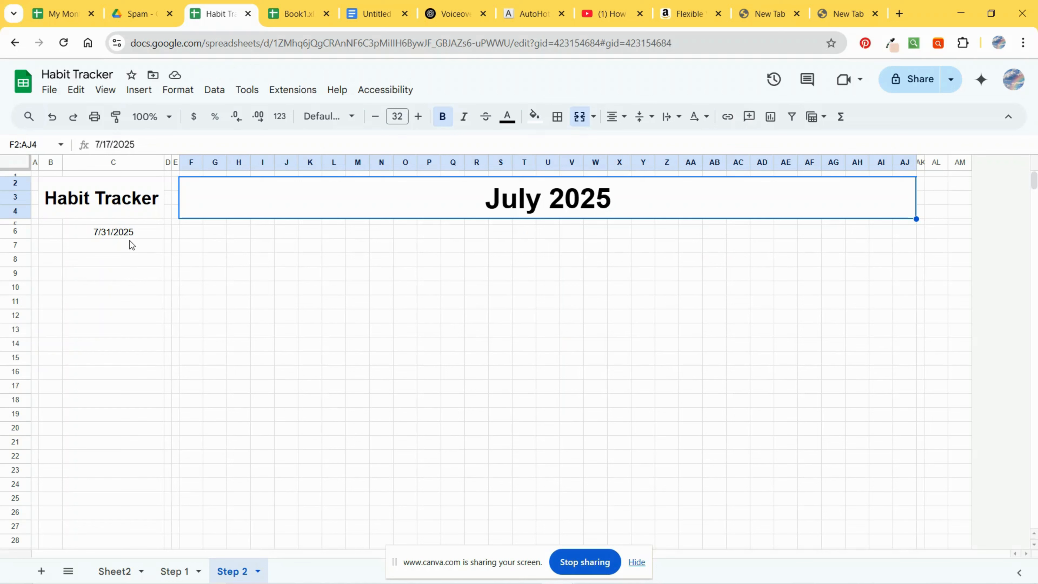
Step: Wrap the C6 formula in DAY so it reads =DAY(EOMONTH(F2,0)), giving the number of days in the month
left_click(129, 232)
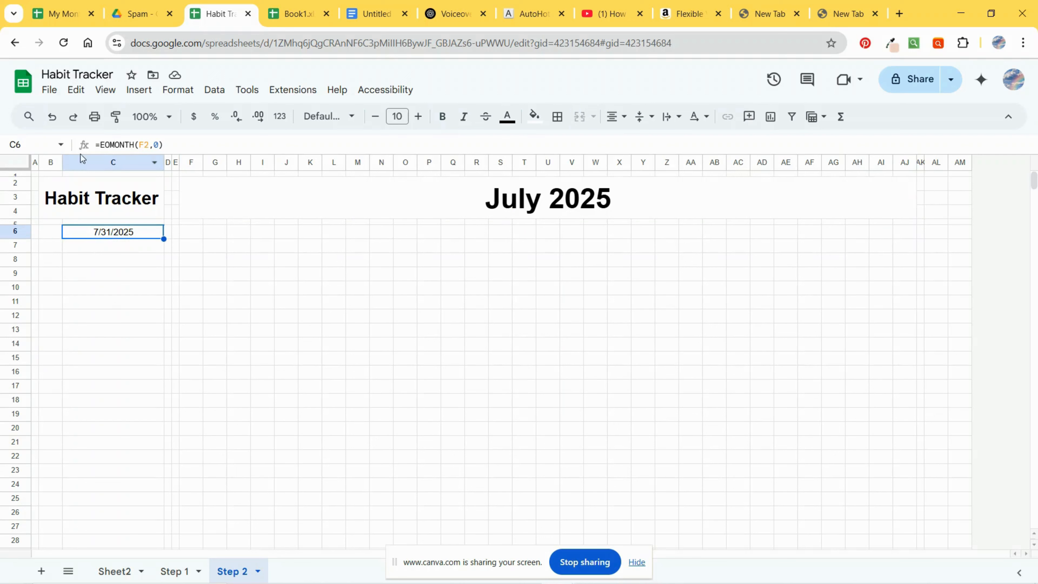
left_click(99, 145)
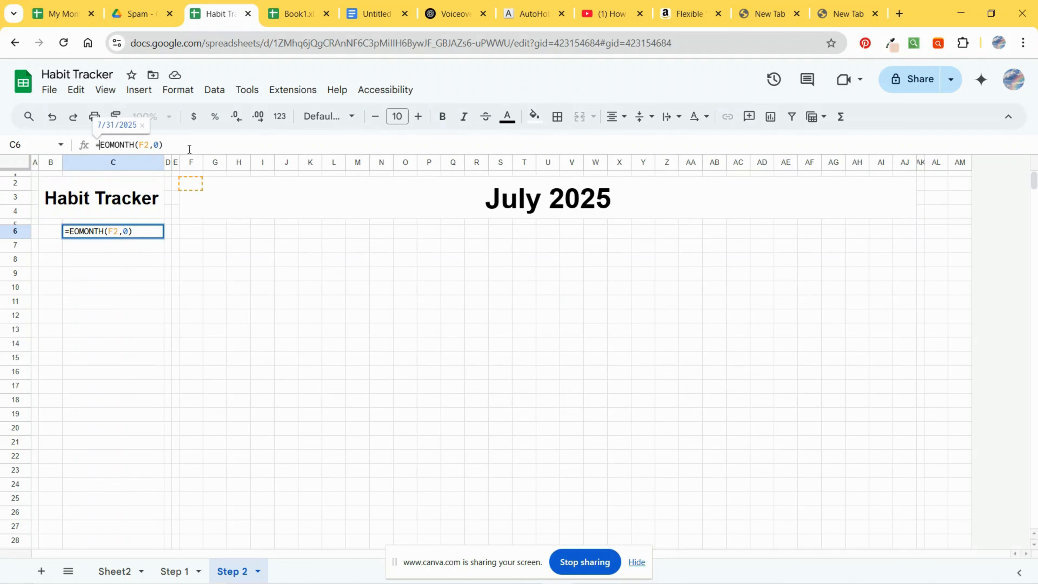
type("DAY")
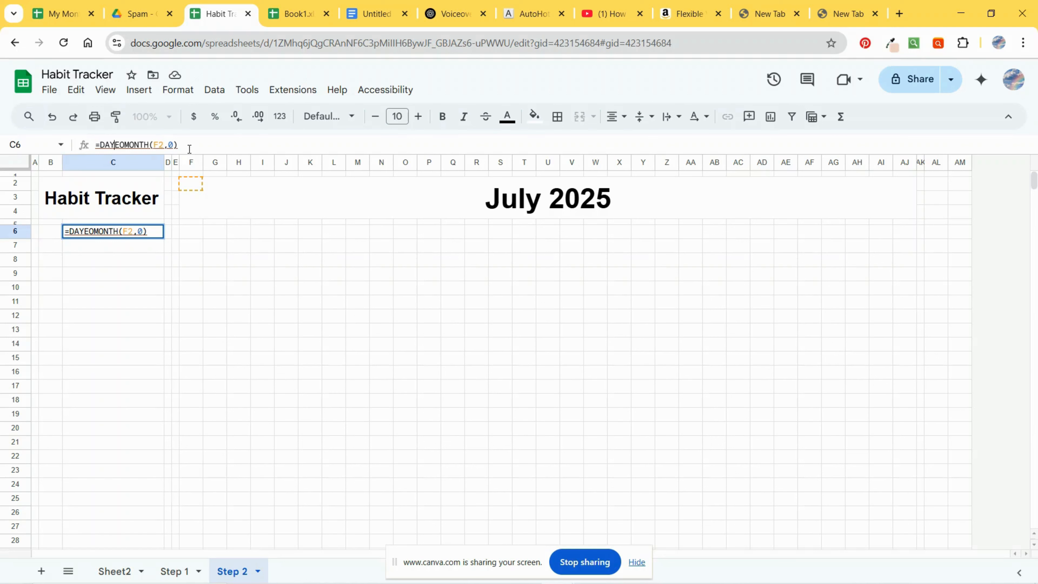
type("(")
left_click(222, 139)
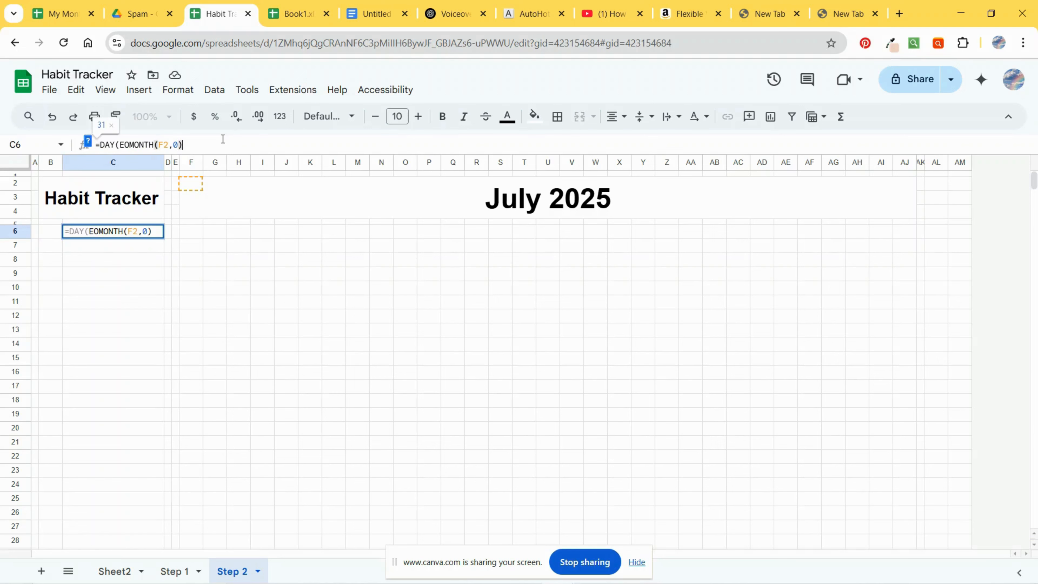
type(")")
key("Return")
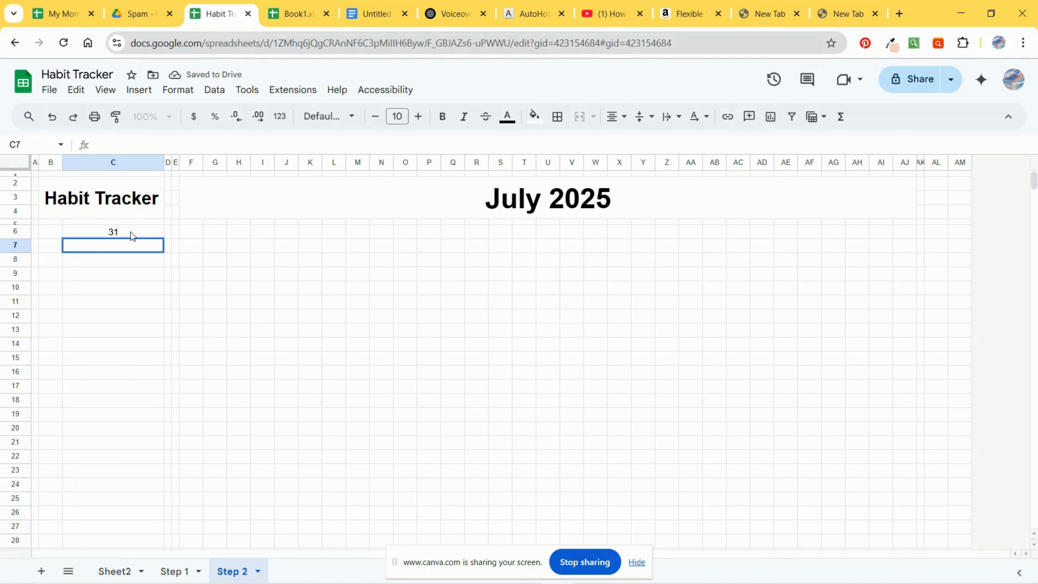
Step: Change the month cell's date to February 11, 2025 using the date picker and check the day count in C6
double_click(486, 201)
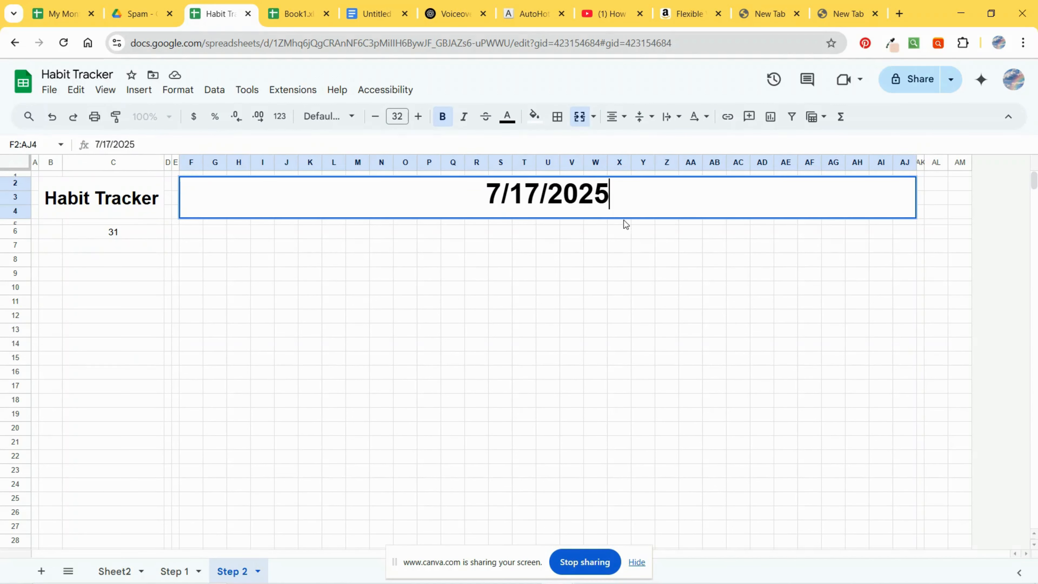
key("Escape")
double_click(627, 210)
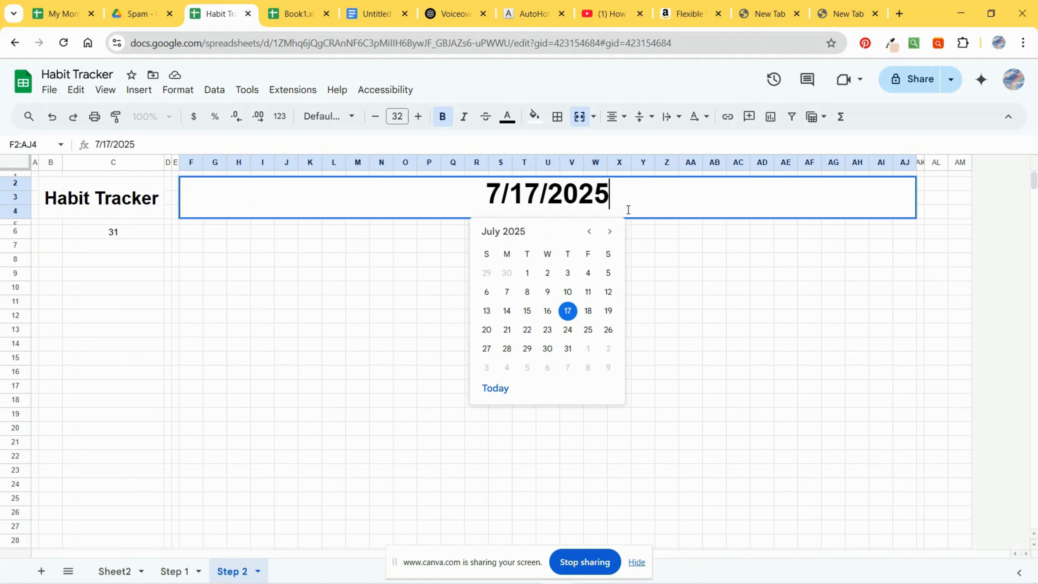
left_click(595, 235)
left_click(595, 234)
left_click(595, 235)
left_click(595, 235)
left_click(595, 234)
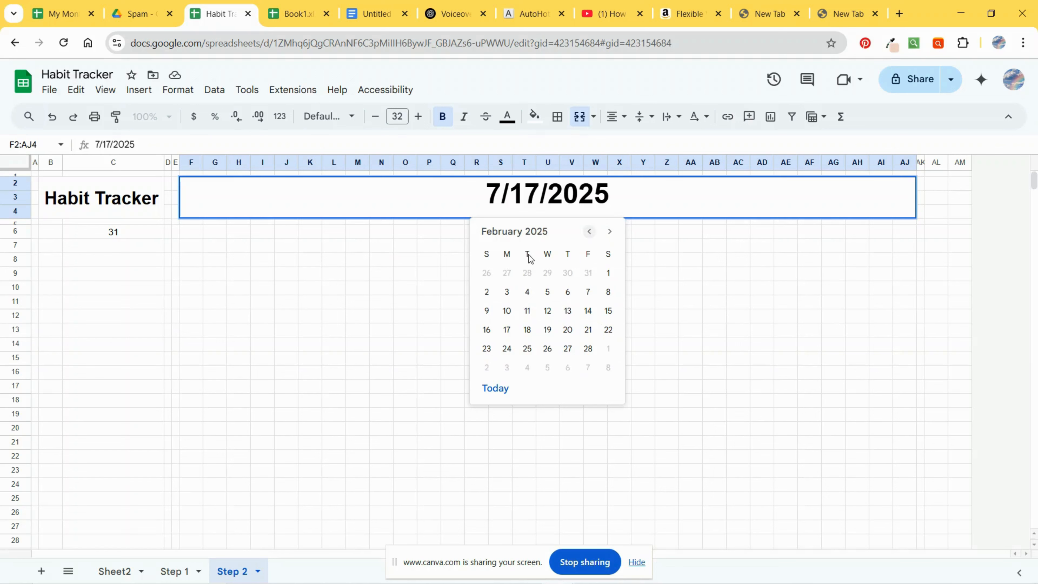
left_click(528, 311)
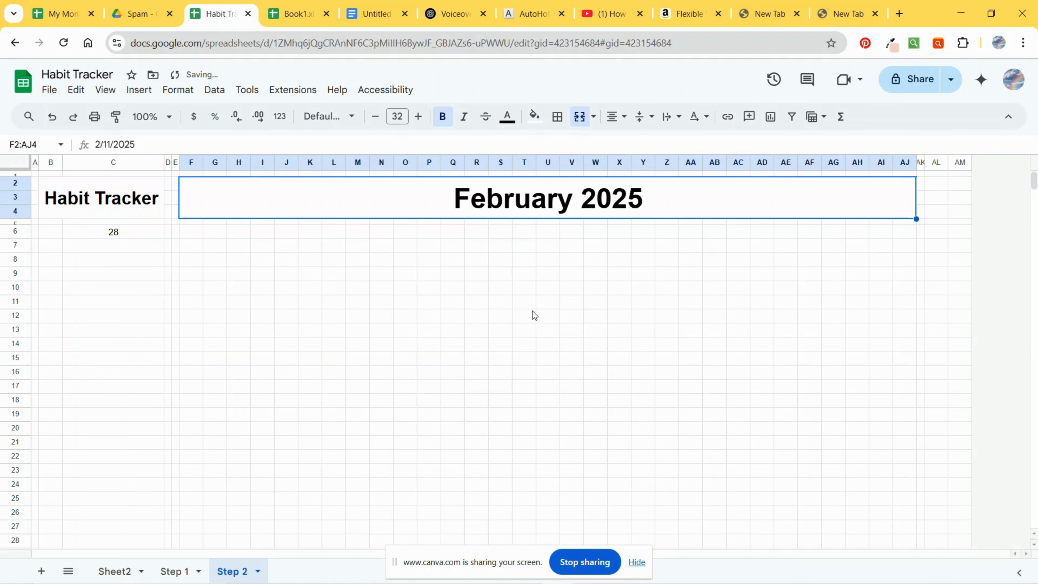
left_click(121, 236)
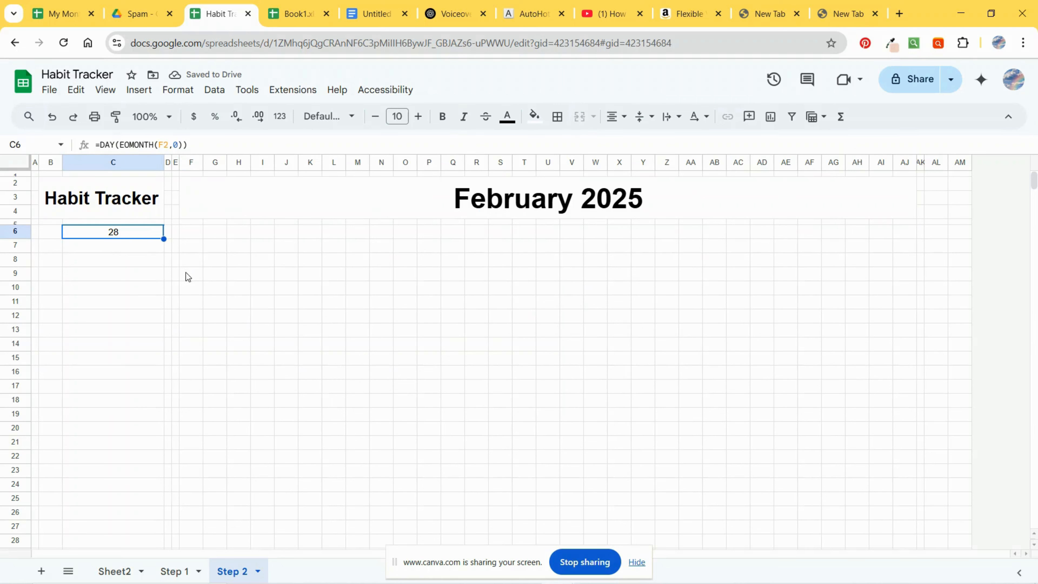
Step: Enter the formula =EOMONTH(F2,-1)+1 in cell F15 to get the month's first day
left_click(193, 362)
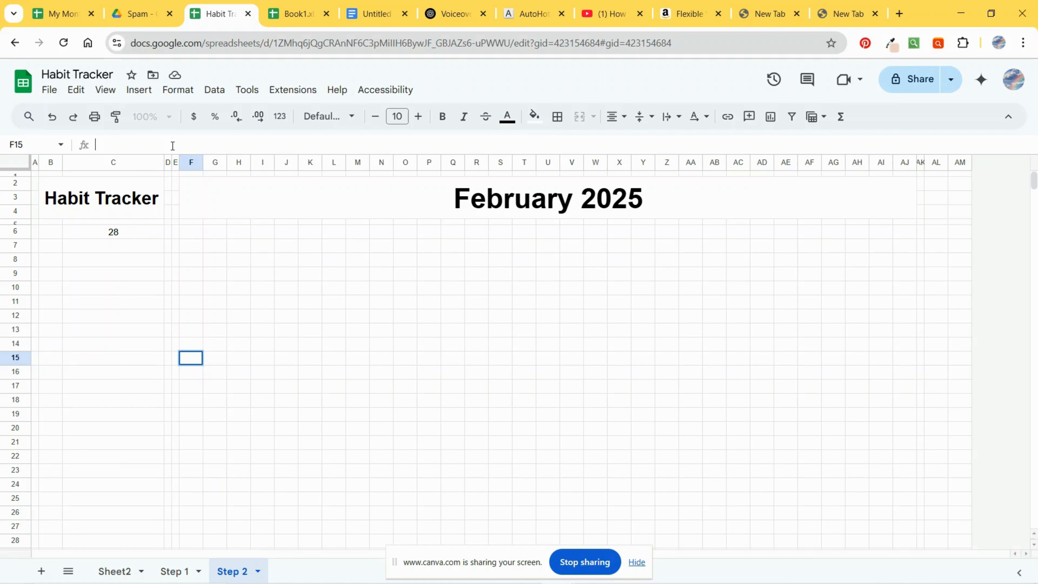
type("=EO")
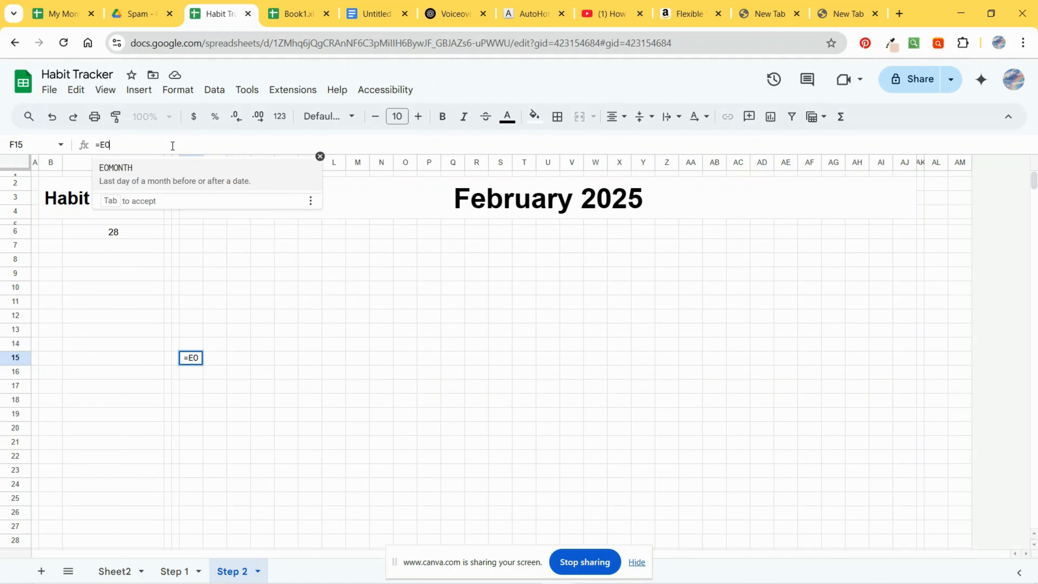
key("Tab")
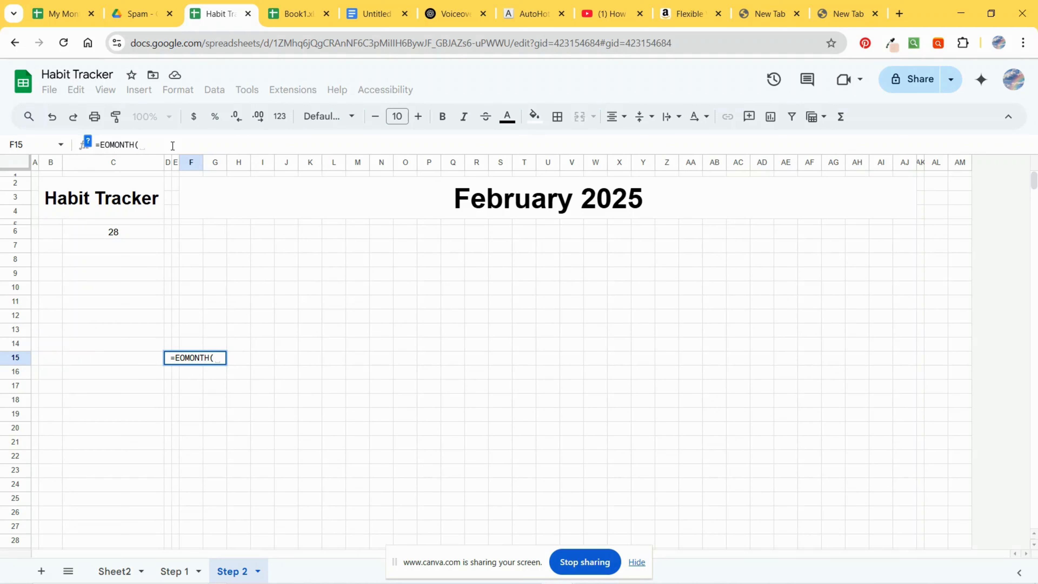
left_click(560, 201)
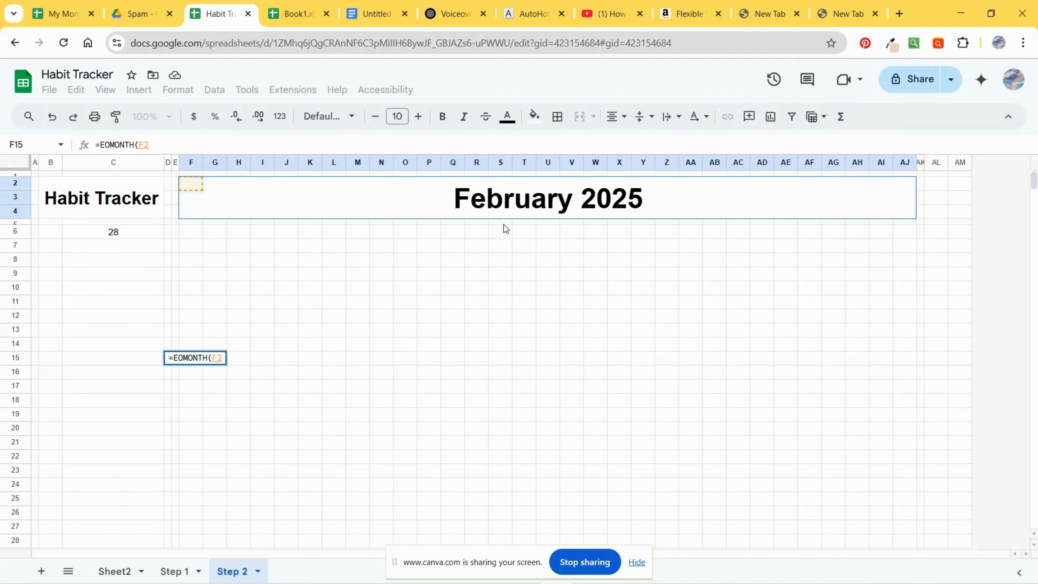
type(",")
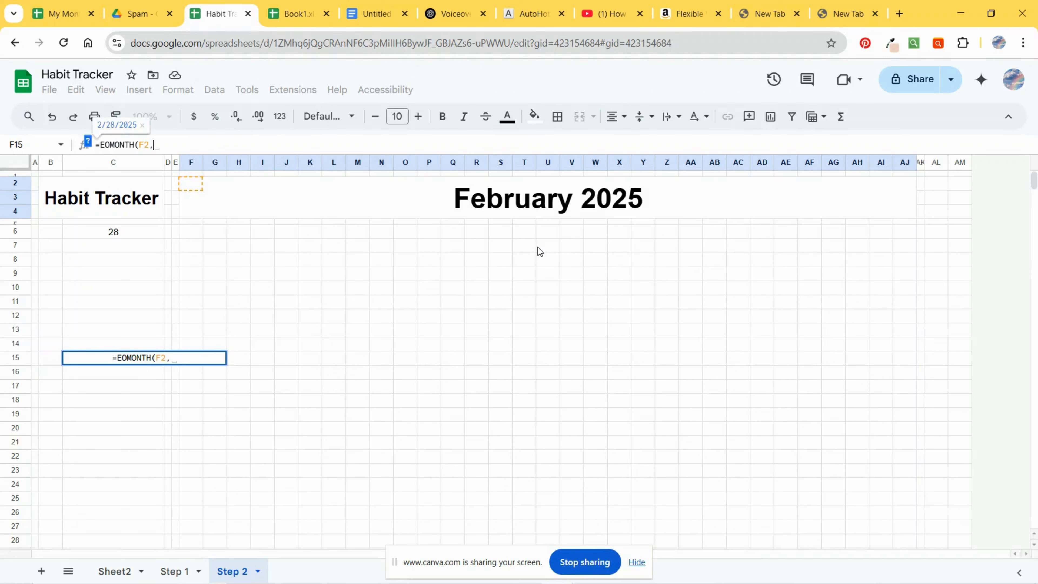
type("-1")
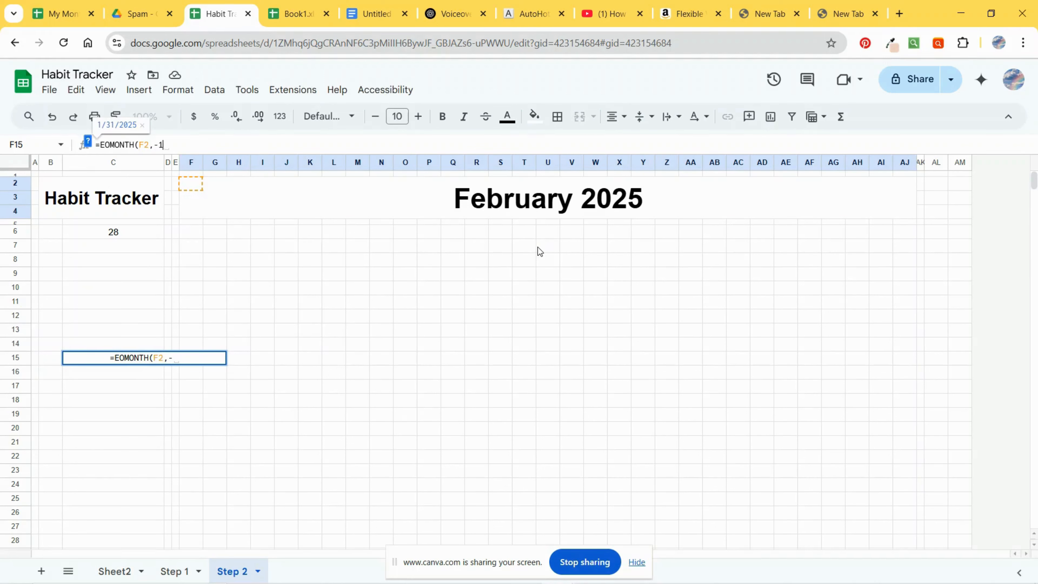
type(")")
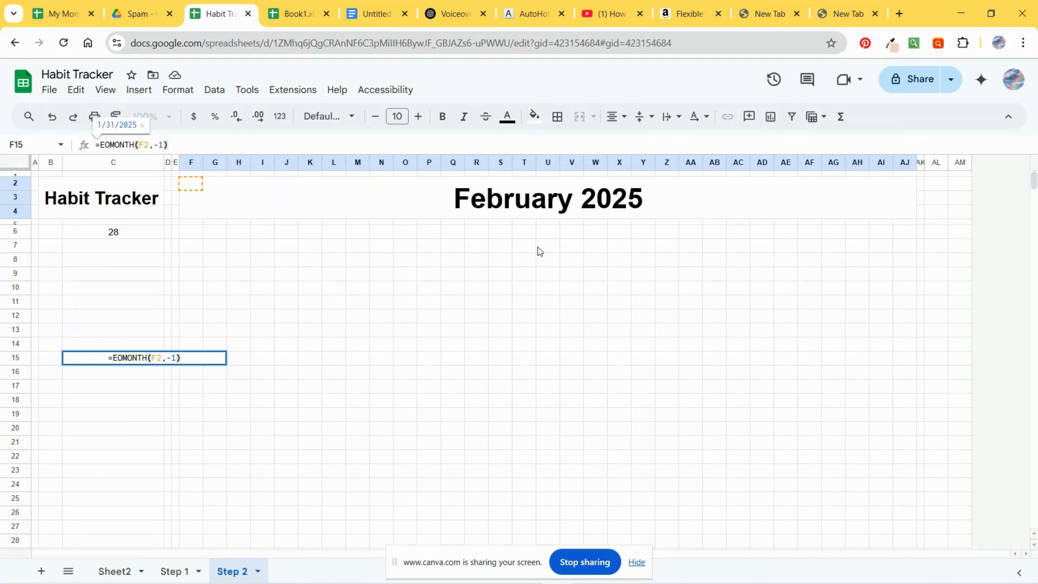
type("+1")
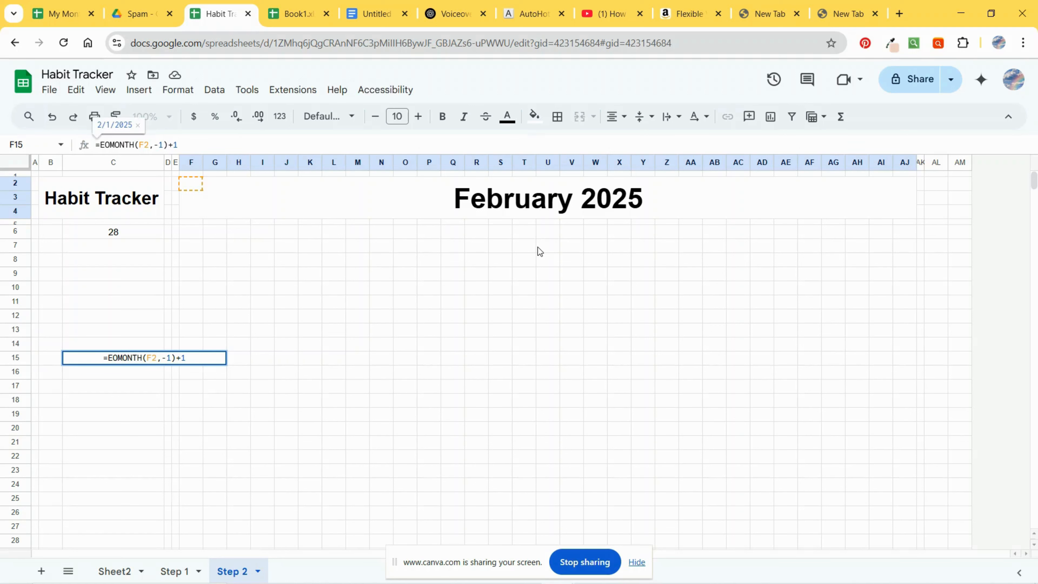
key("Return")
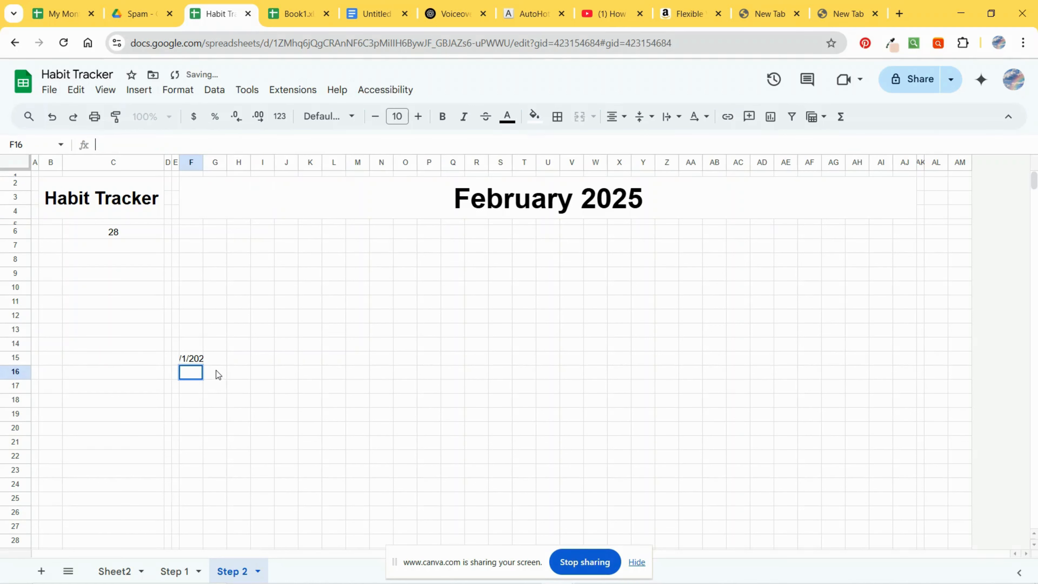
Step: Format cell F15 with the day-only number format (26) so it shows just the day
double_click(195, 360)
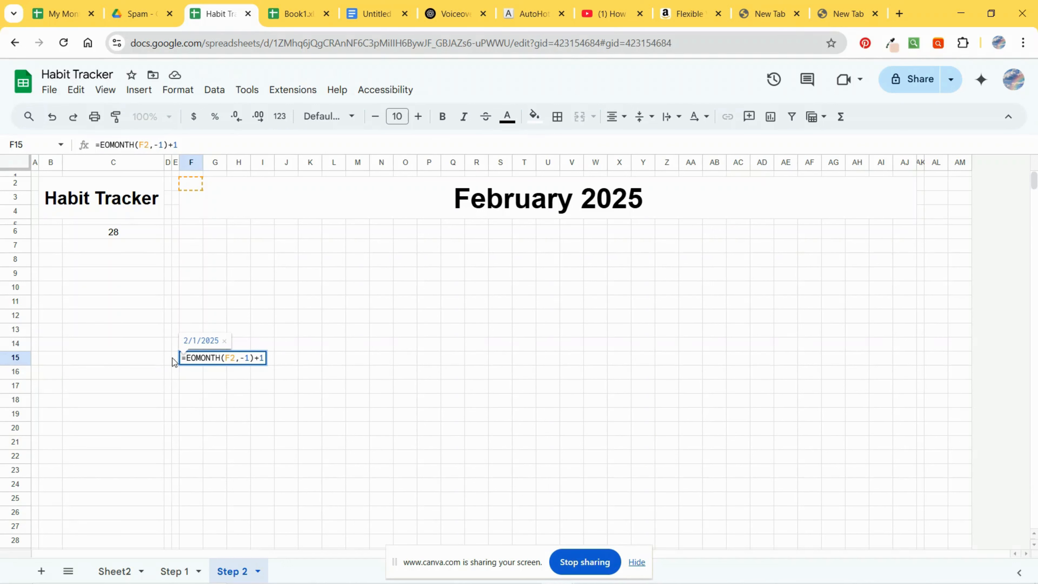
left_click(192, 373)
left_click(192, 359)
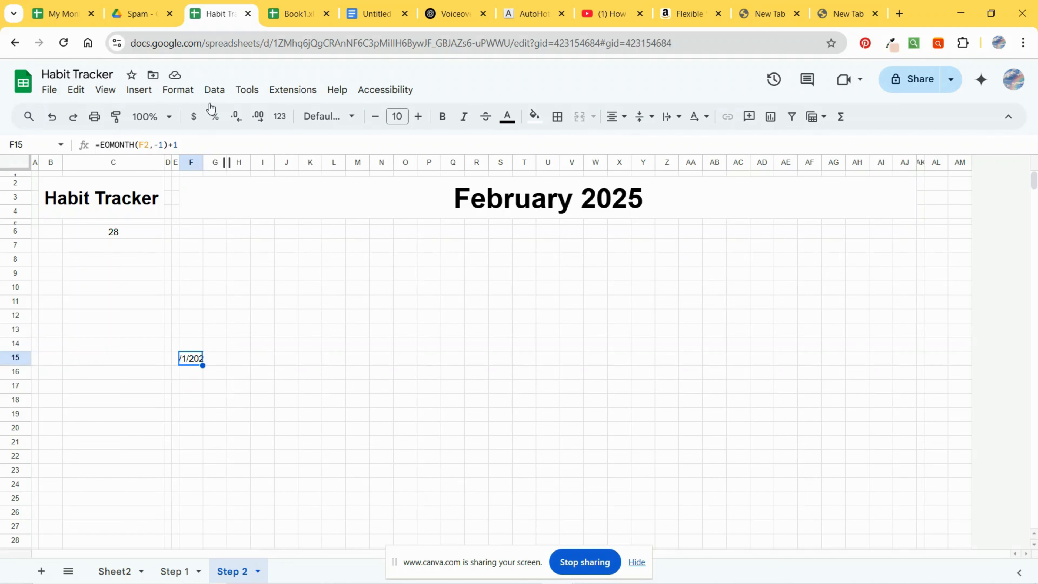
left_click(214, 90)
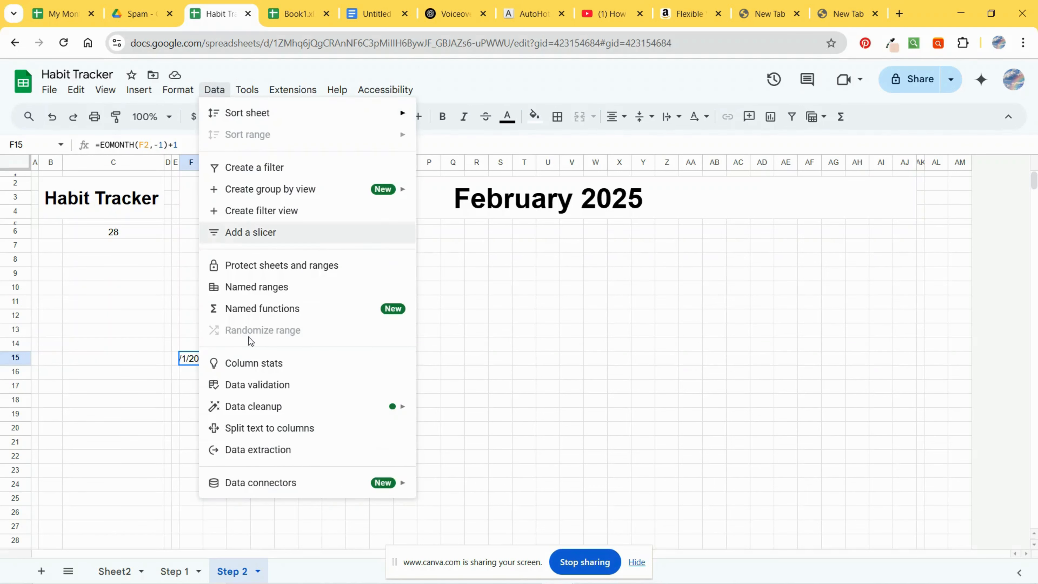
left_click(174, 91)
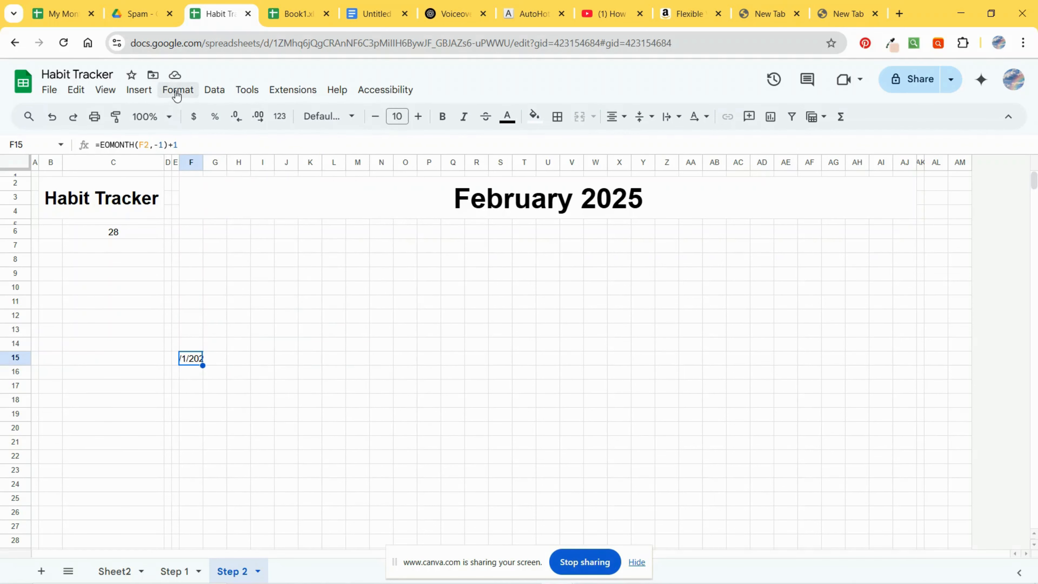
left_click(177, 89)
mouse_move(266, 147)
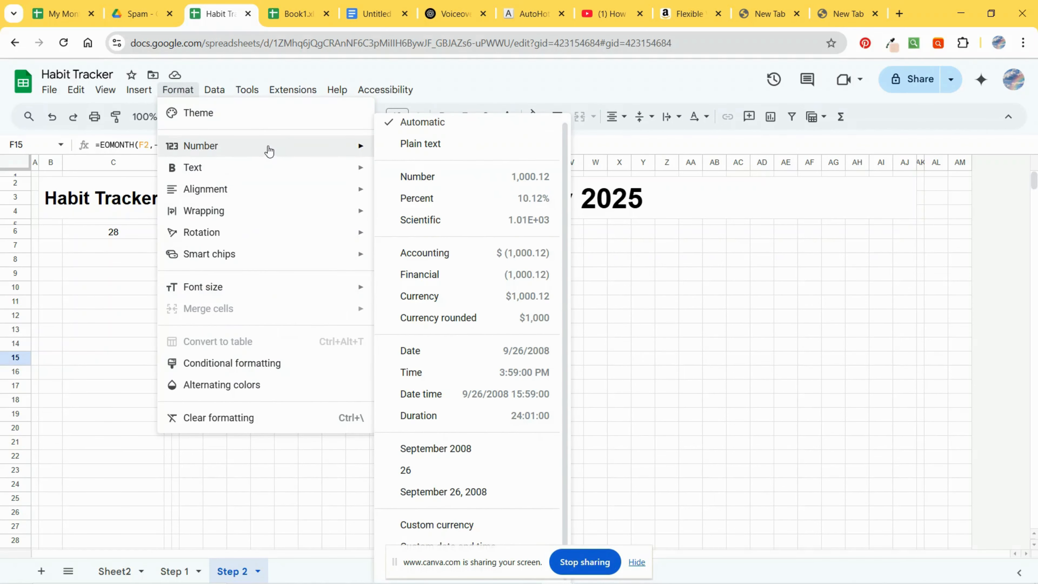
left_click(421, 474)
left_click(243, 415)
left_click(193, 359)
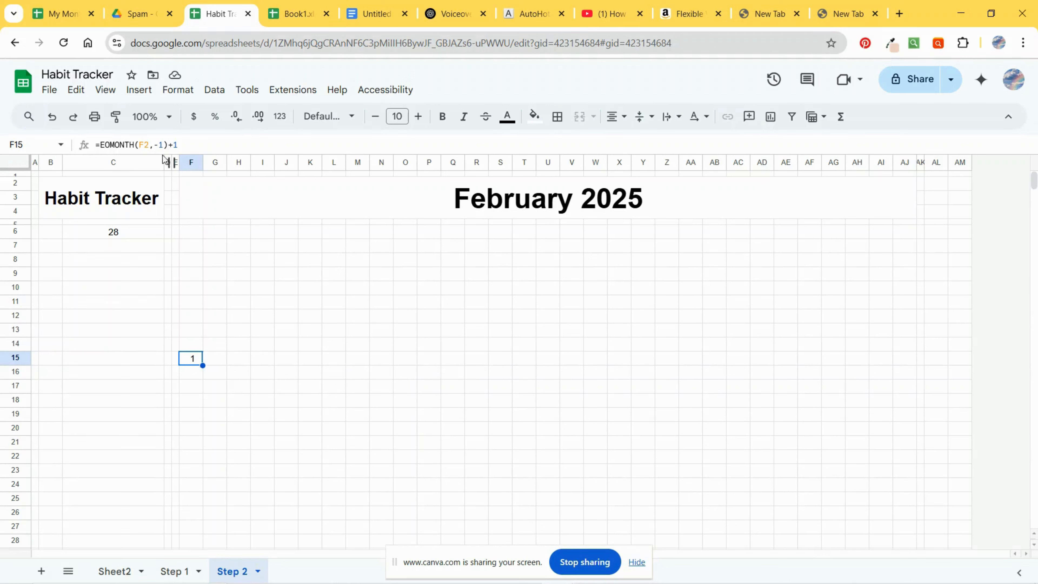
Step: Make the F2 reference in F15's formula absolute, giving =EOMONTH($F$2,-1)+1
left_click(138, 144)
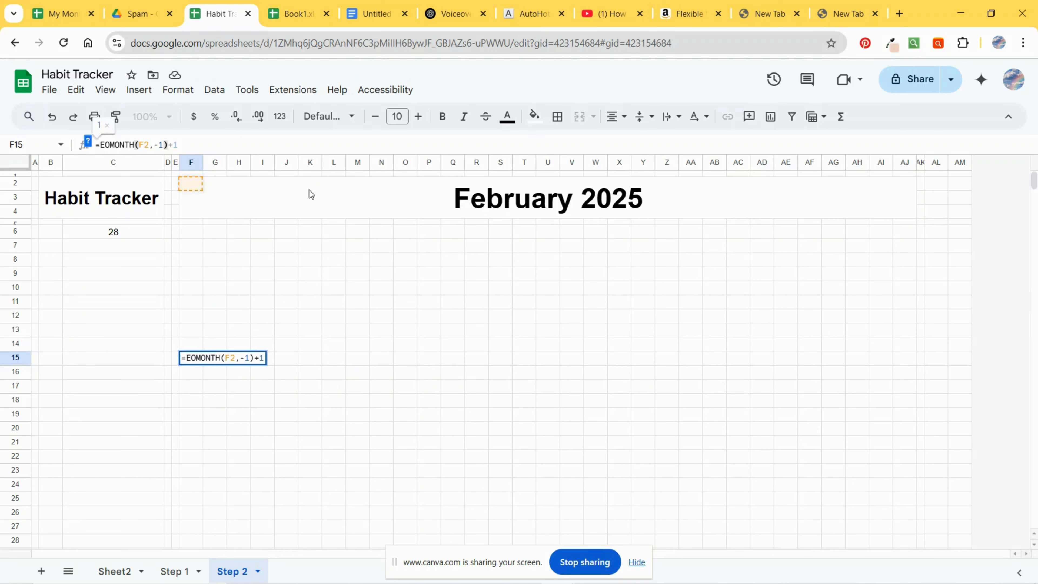
type("$F")
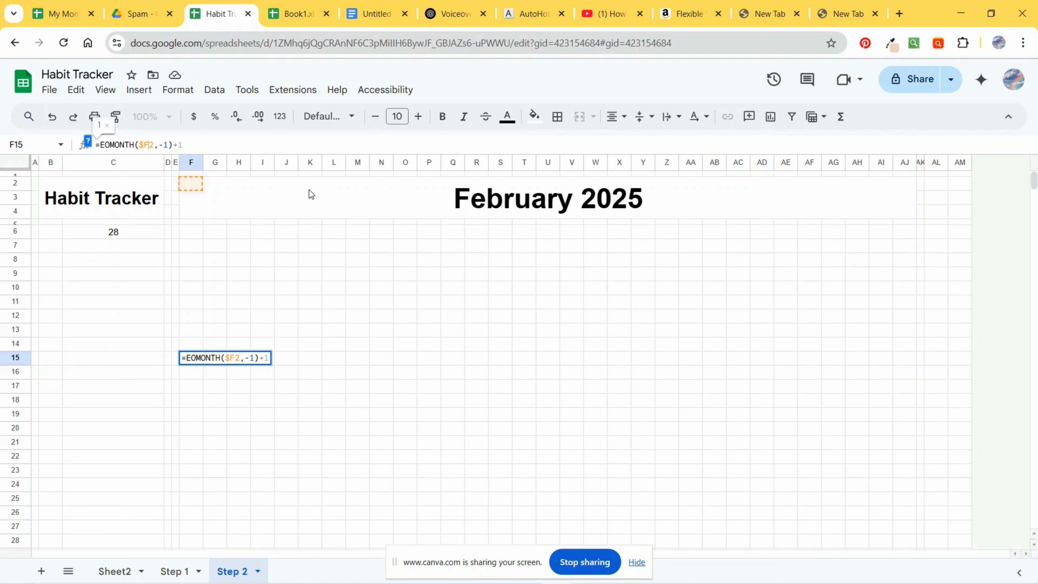
type("$")
key("Return")
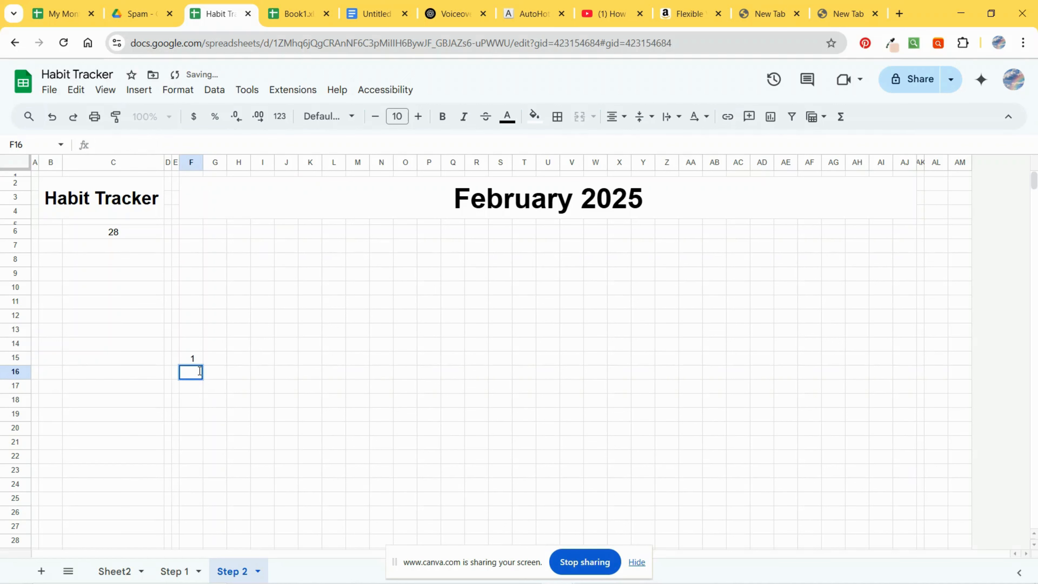
Step: Fill the F15 formula across the row to column T
double_click(199, 362)
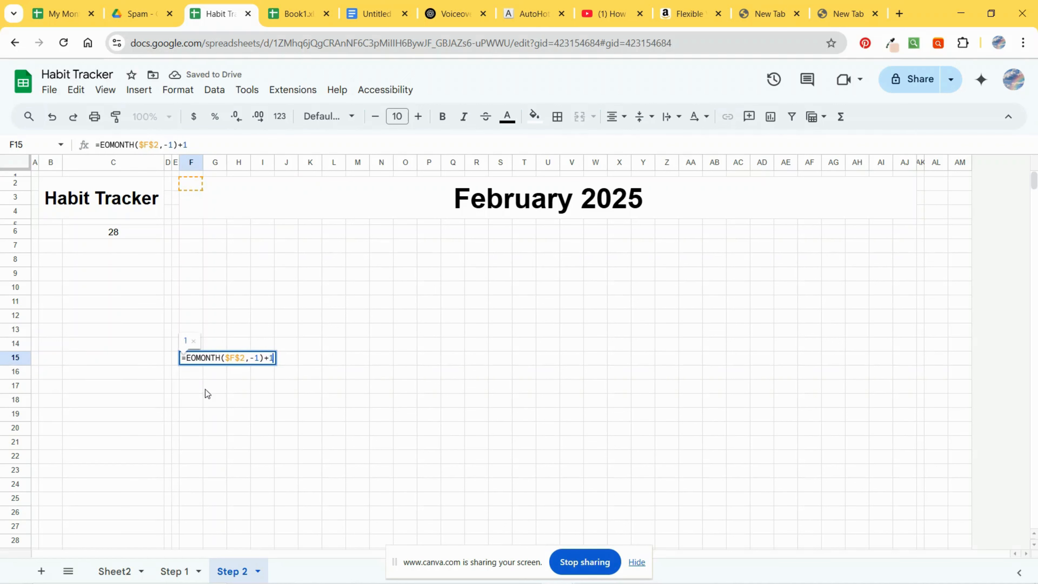
left_click(205, 389)
left_click(194, 363)
left_click_drag(203, 365, 493, 366)
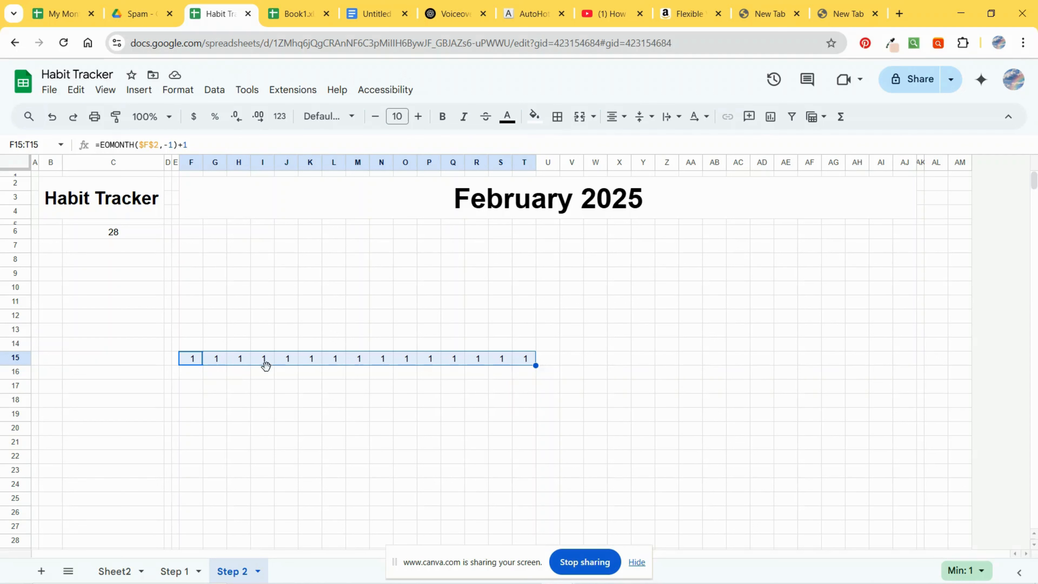
Step: Replace the +1 in F15's formula with +COLUMNS($F1:F1), giving =EOMONTH($F$2,-1)+COLUMNS($F1:F1)
left_click(189, 363)
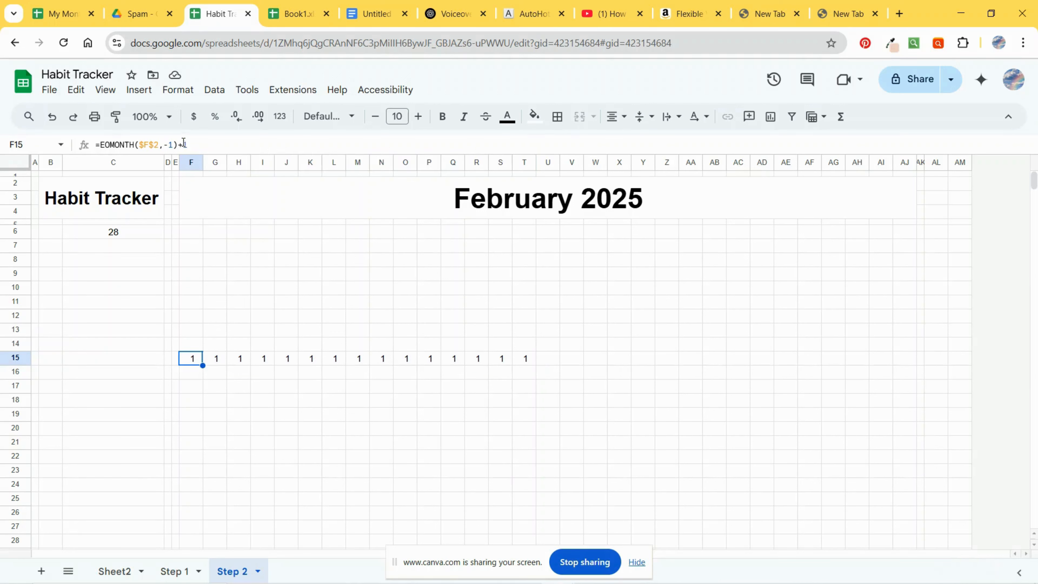
left_click_drag(182, 145, 189, 145)
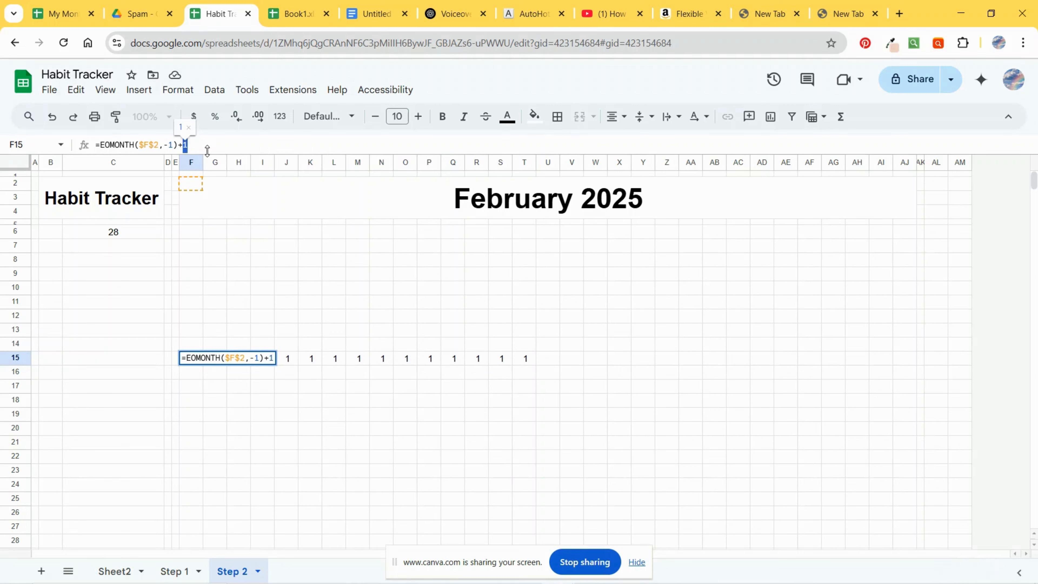
type("COLU")
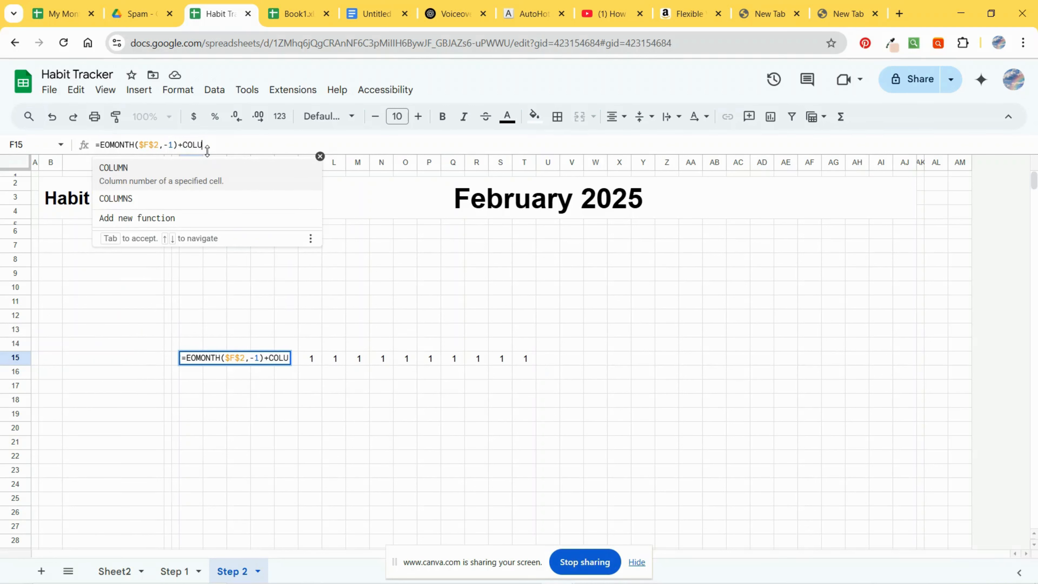
left_click(168, 196)
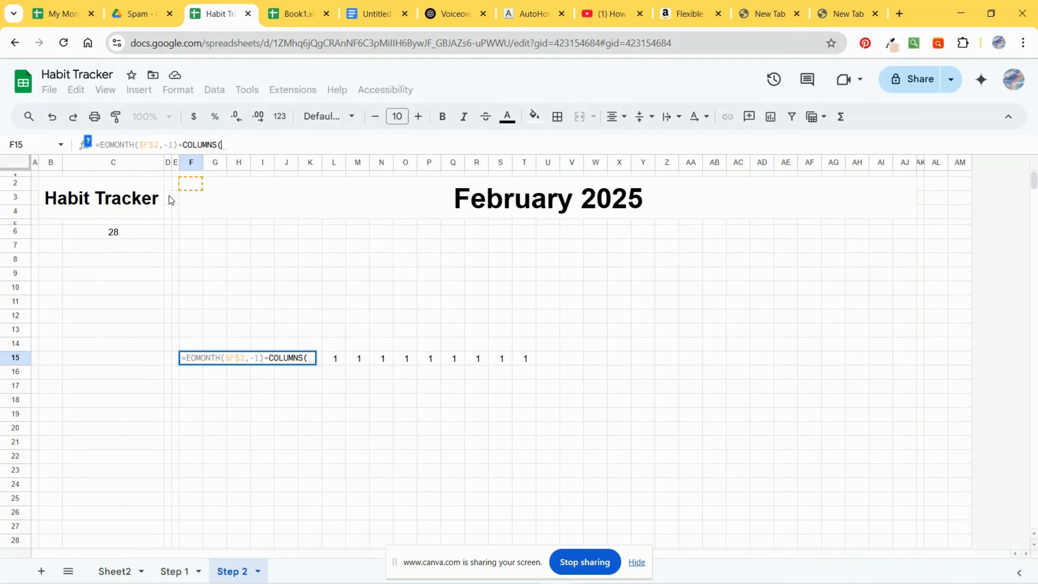
type("$")
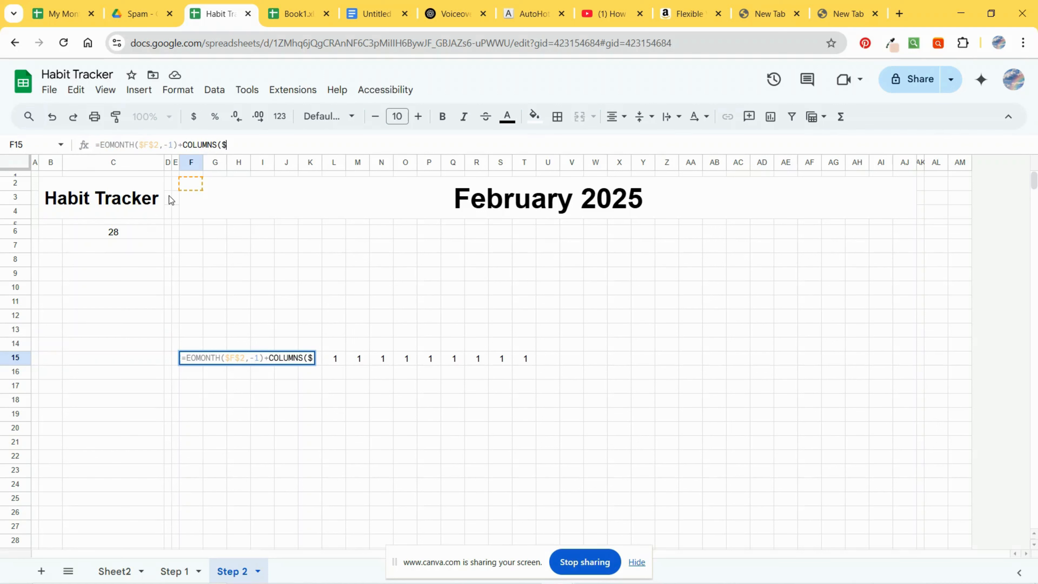
type("F:F")
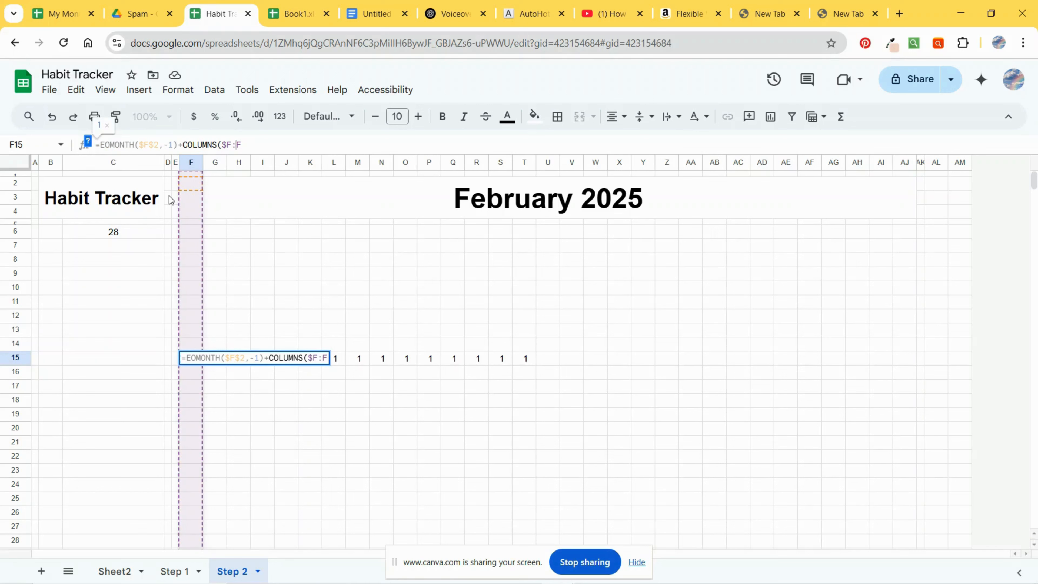
type("1")
type("1)")
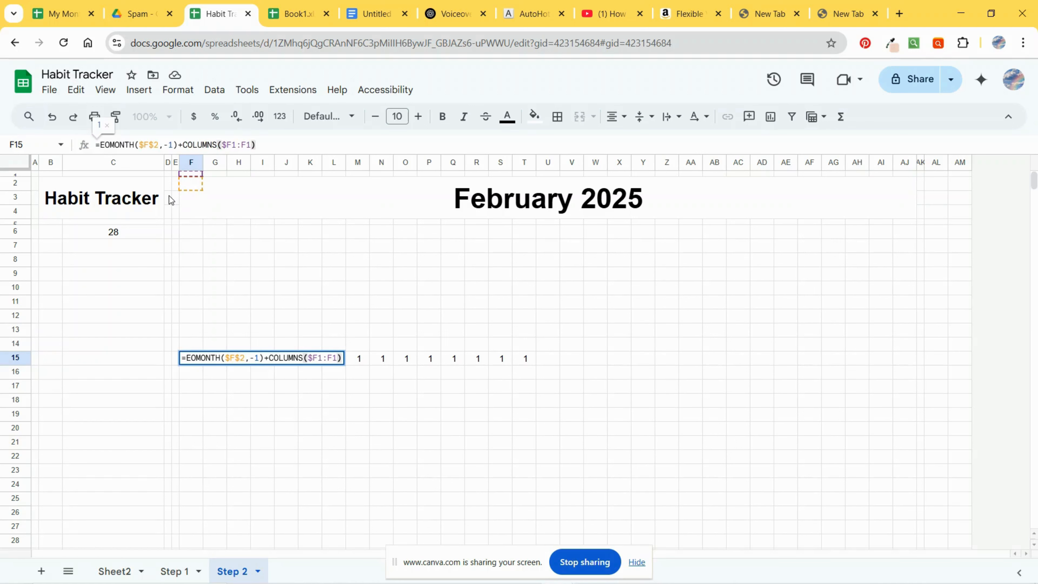
key("Return")
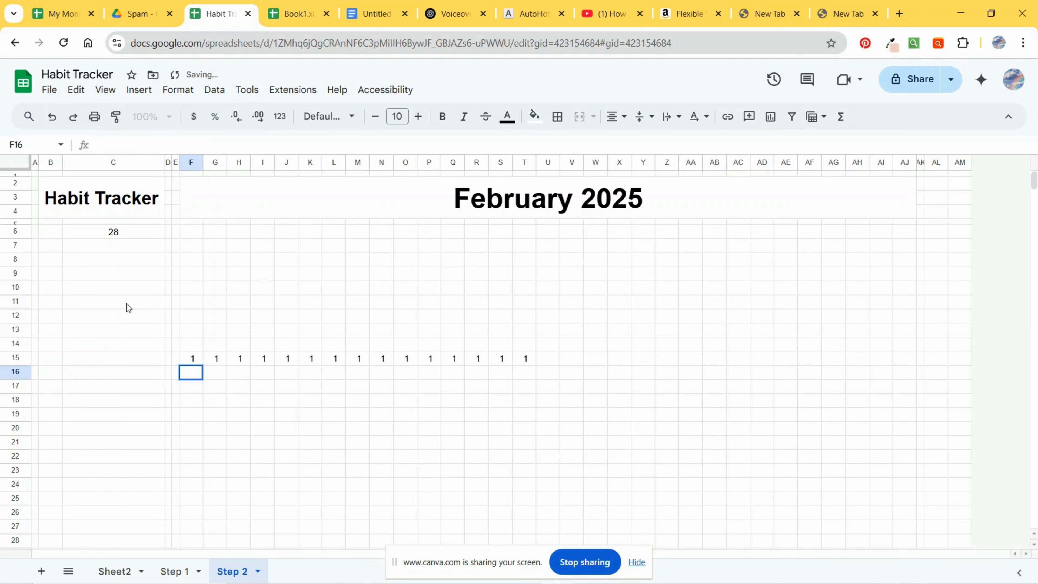
Step: Fill the updated F15 formula across row 15 to column AJ so the day numbers count up
double_click(192, 357)
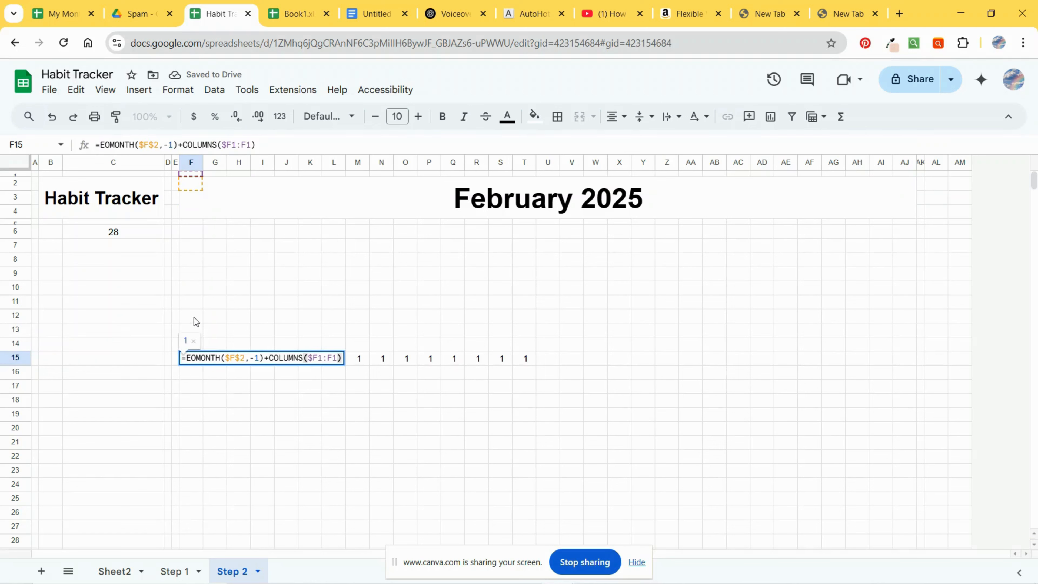
left_click(193, 317)
left_click(192, 358)
left_click_drag(203, 366, 904, 372)
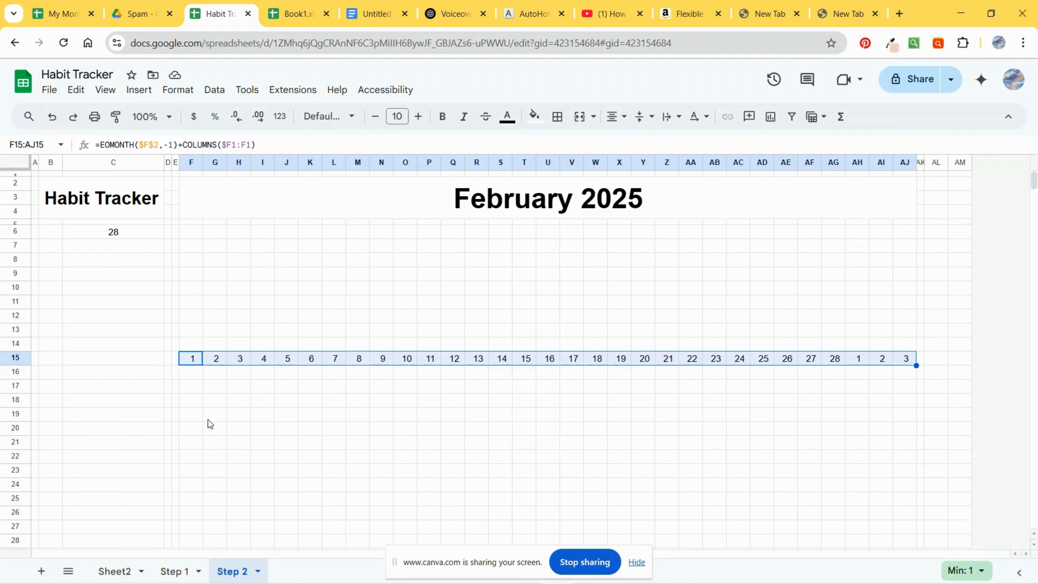
left_click(423, 403)
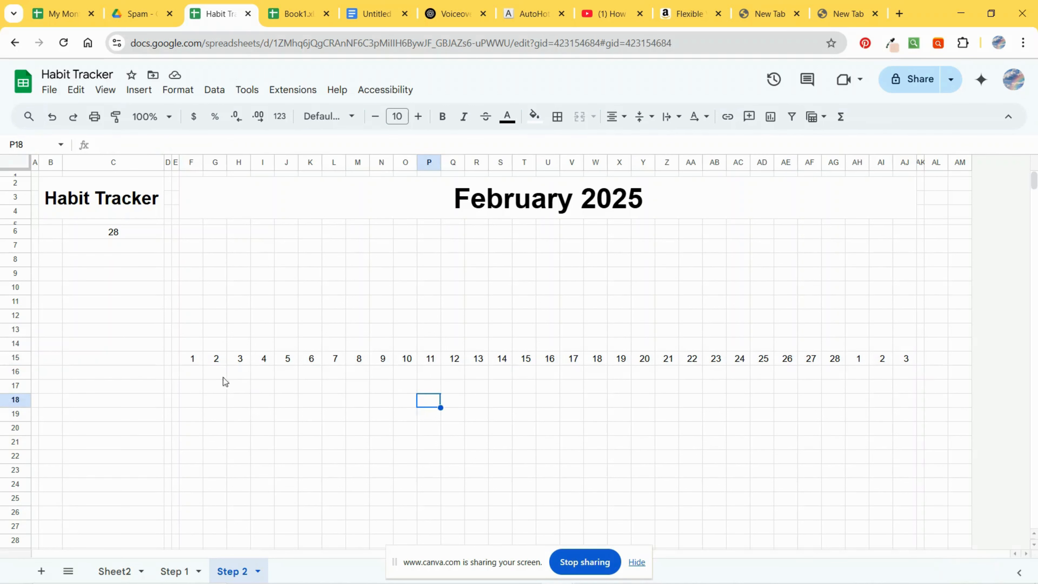
Step: Enter =TEXT(F15,"ddd") in cell F14 to show the weekday name above the first day
left_click(199, 362)
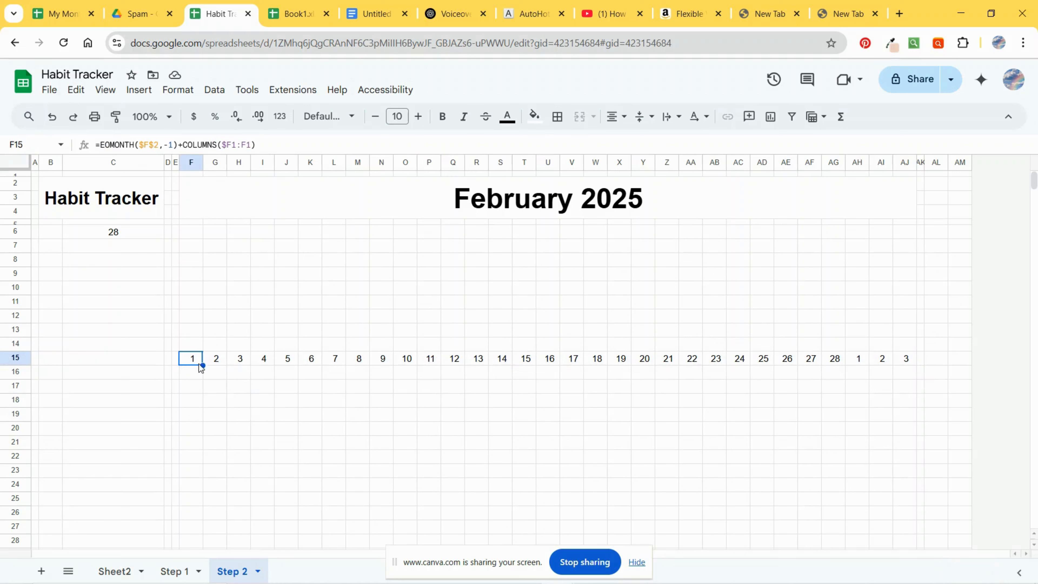
left_click(198, 347)
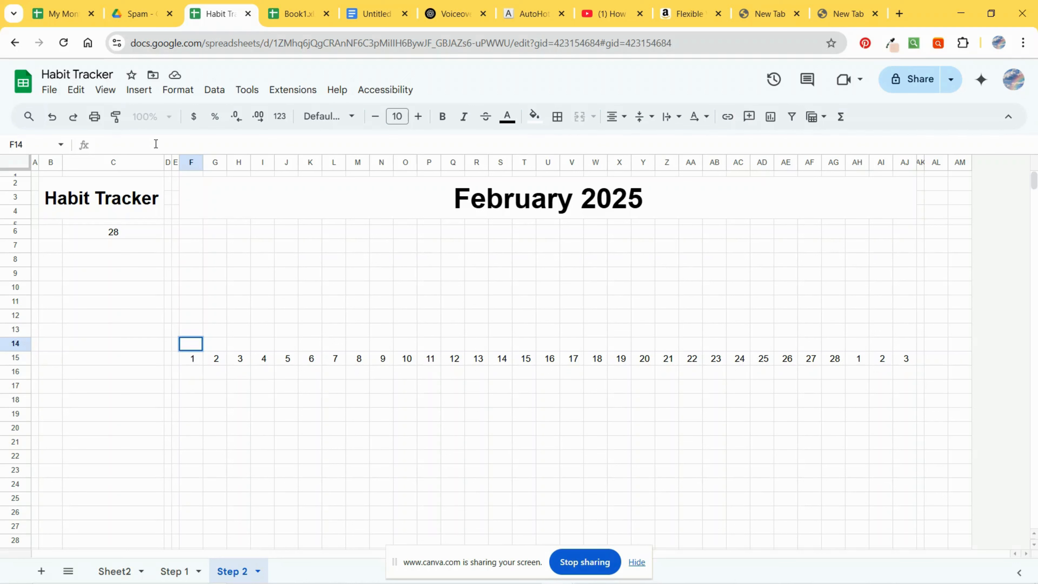
type("=TEXT")
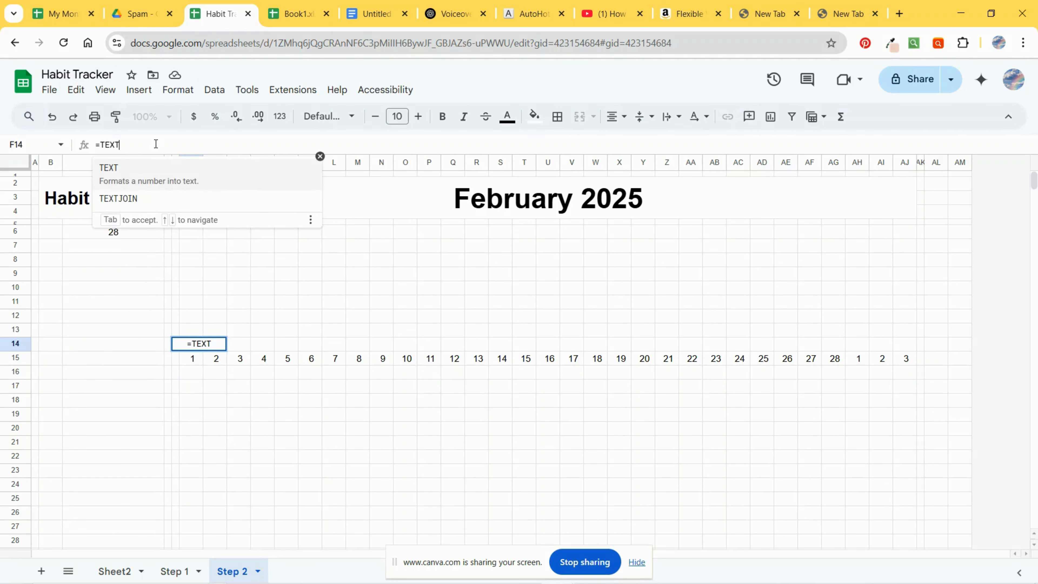
type("(")
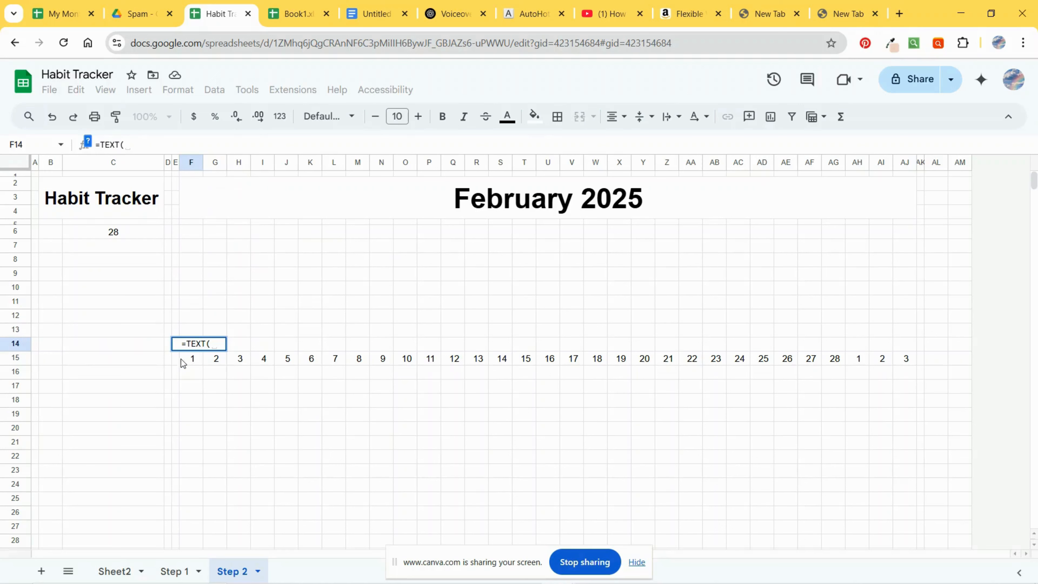
left_click(193, 359)
type(",")
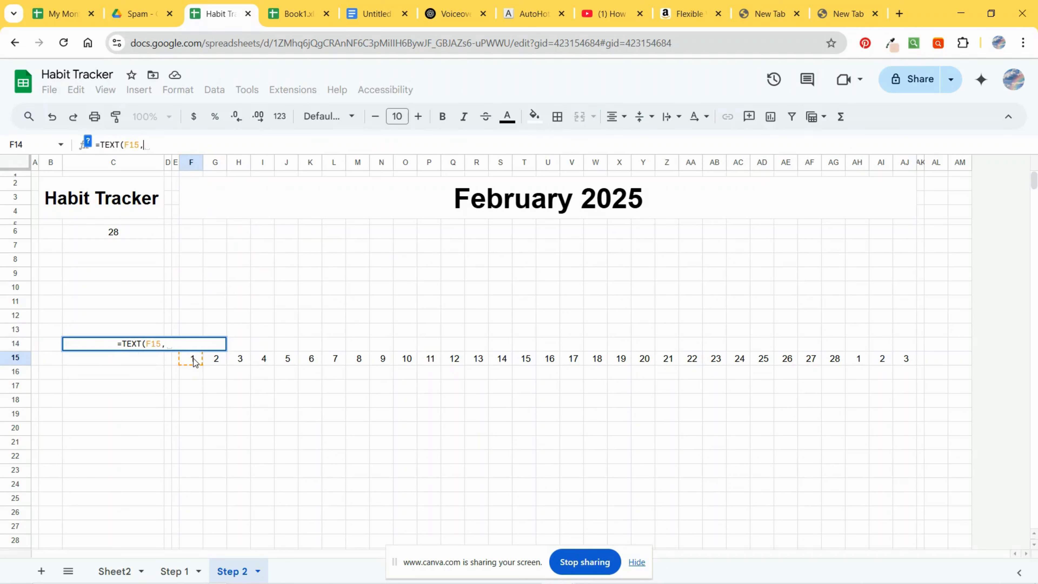
type("\"ddd\"")
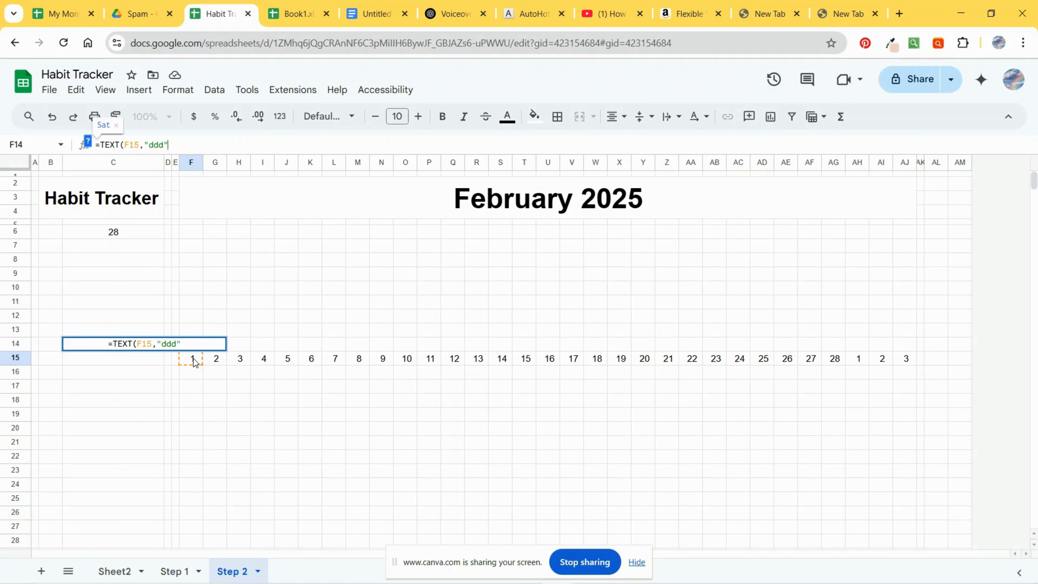
type(")")
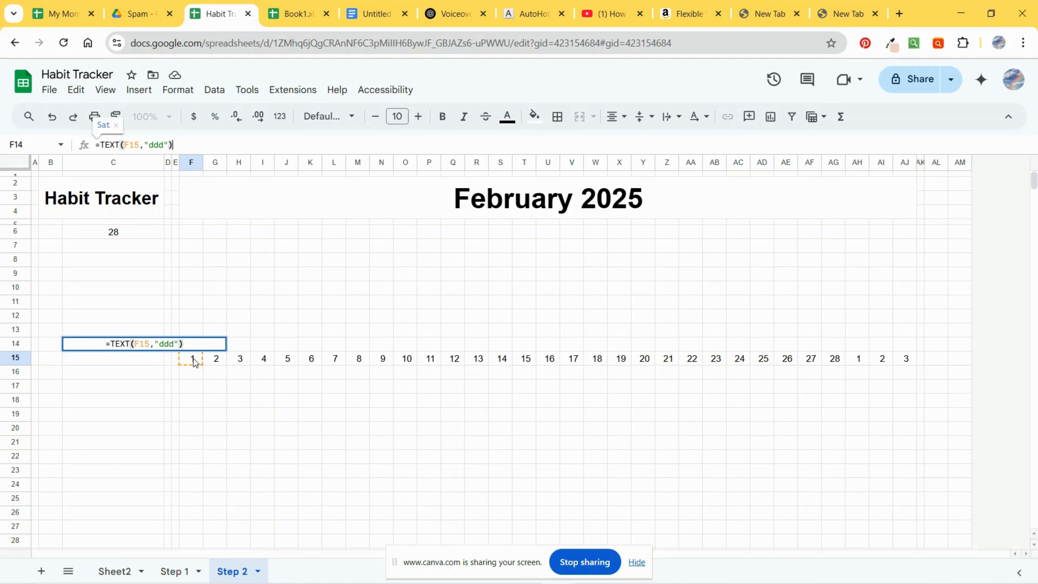
double_click(194, 359)
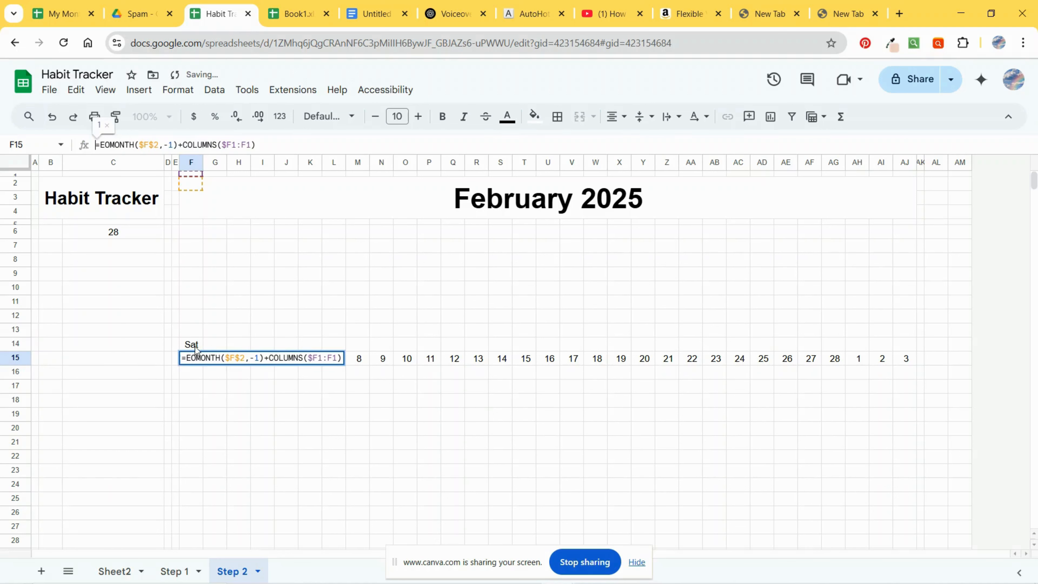
key("Escape")
key("Up")
key("Return")
left_click(305, 402)
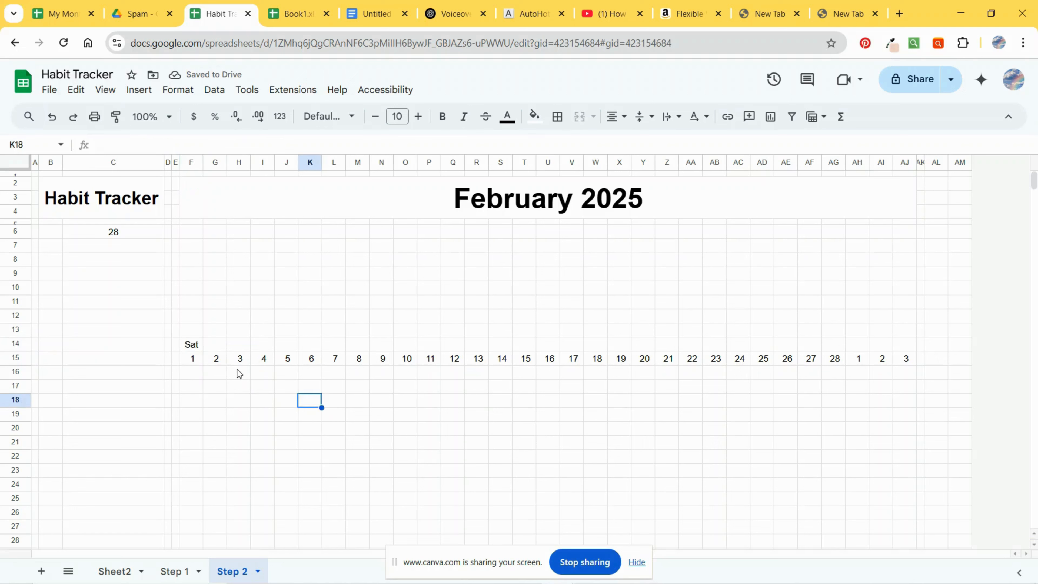
Step: Fill the F14 weekday formula across row 14 to column AJ
left_click(197, 346)
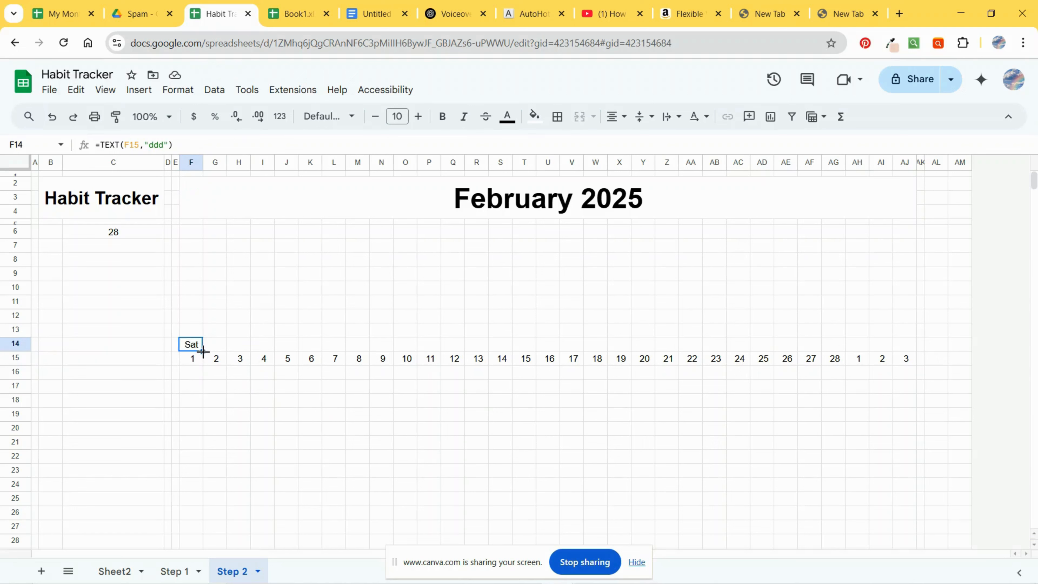
left_click_drag(202, 350, 901, 353)
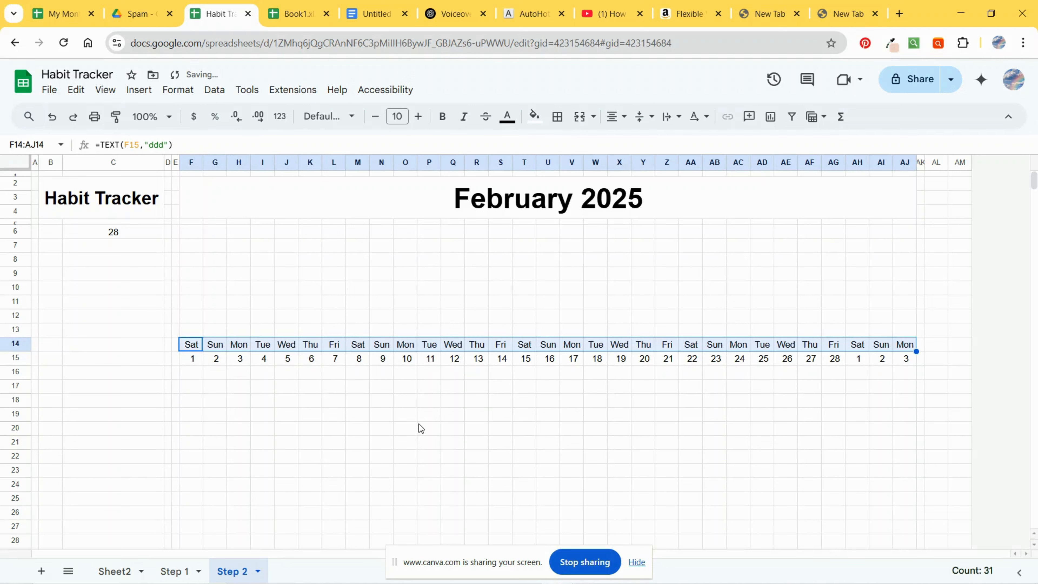
left_click(405, 427)
Step: Merge cells F13 through L13 and label the merged cell WEEK 1
left_click(196, 331)
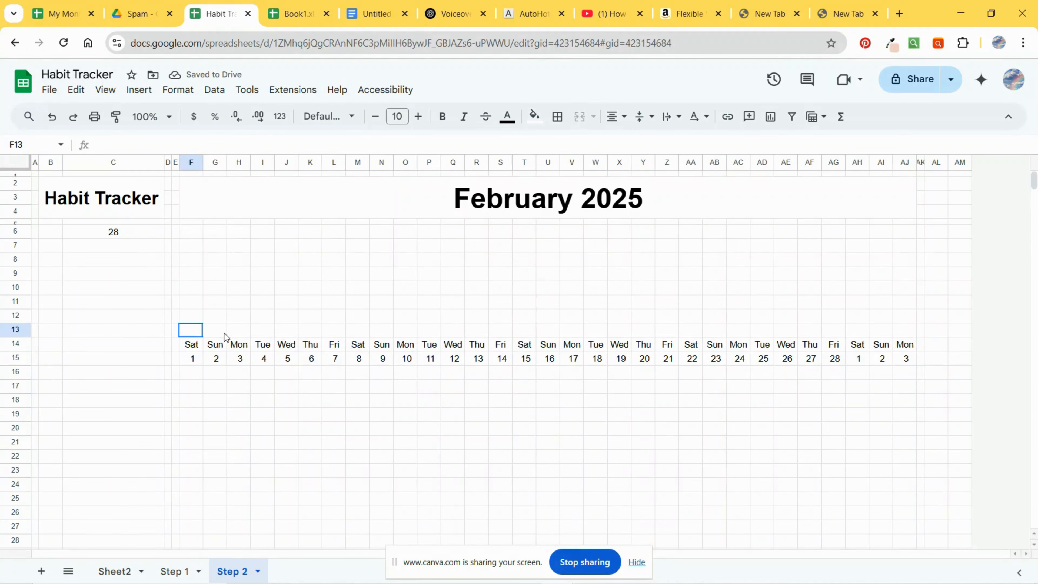
left_click_drag(224, 333, 329, 333)
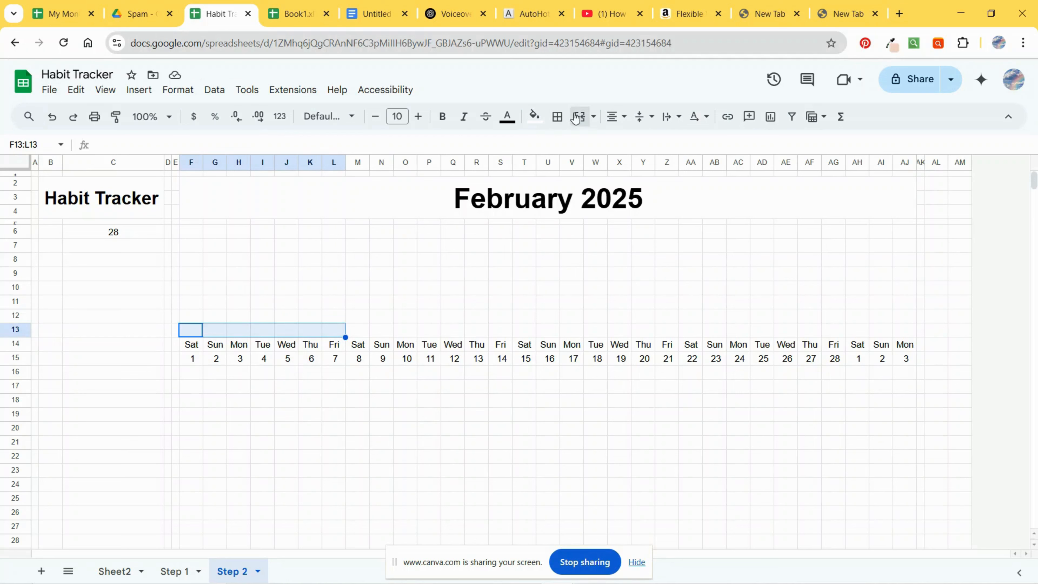
left_click(579, 117)
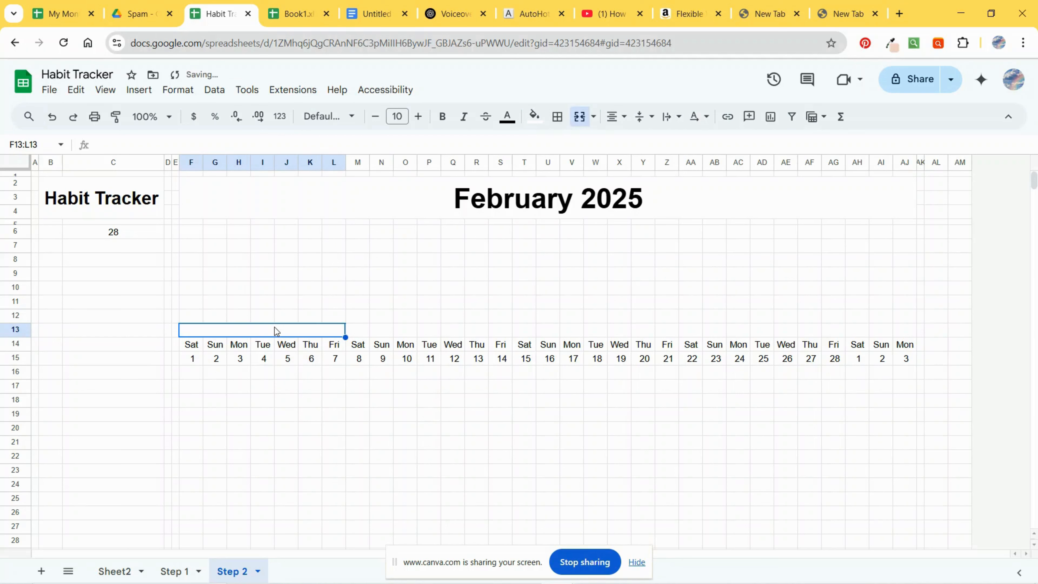
type("WEEK 1")
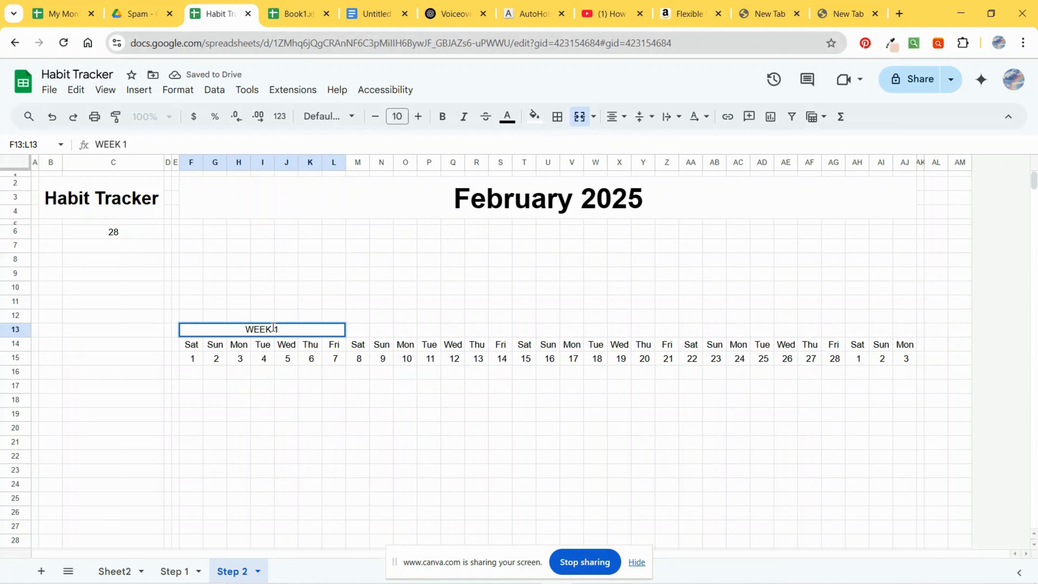
left_click(285, 398)
Step: Copy the week label across row 13 to column Z and relabel the third block as WEEK 3
left_click(336, 334)
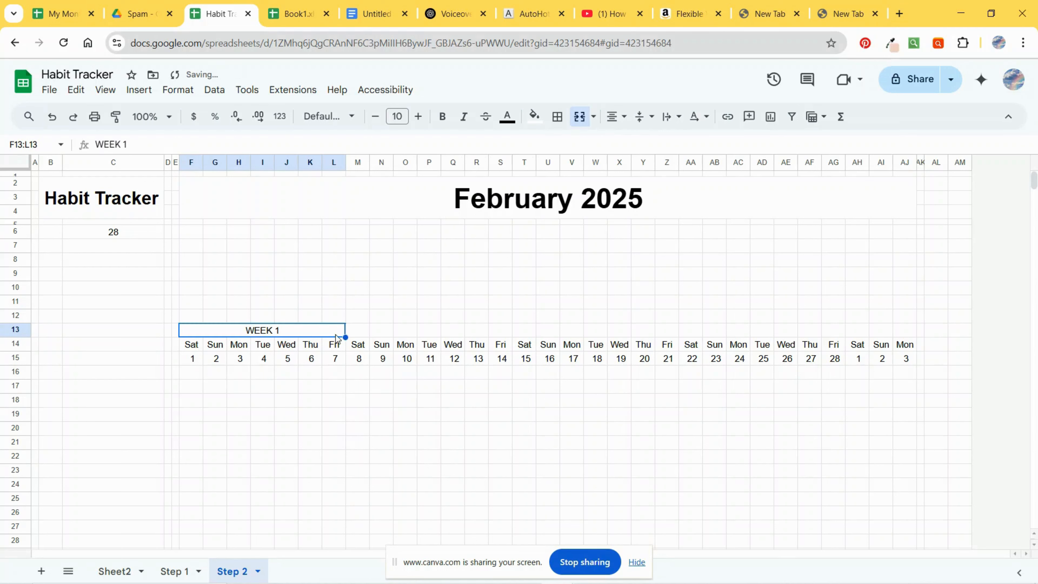
left_click_drag(346, 337, 677, 343)
left_click(633, 330)
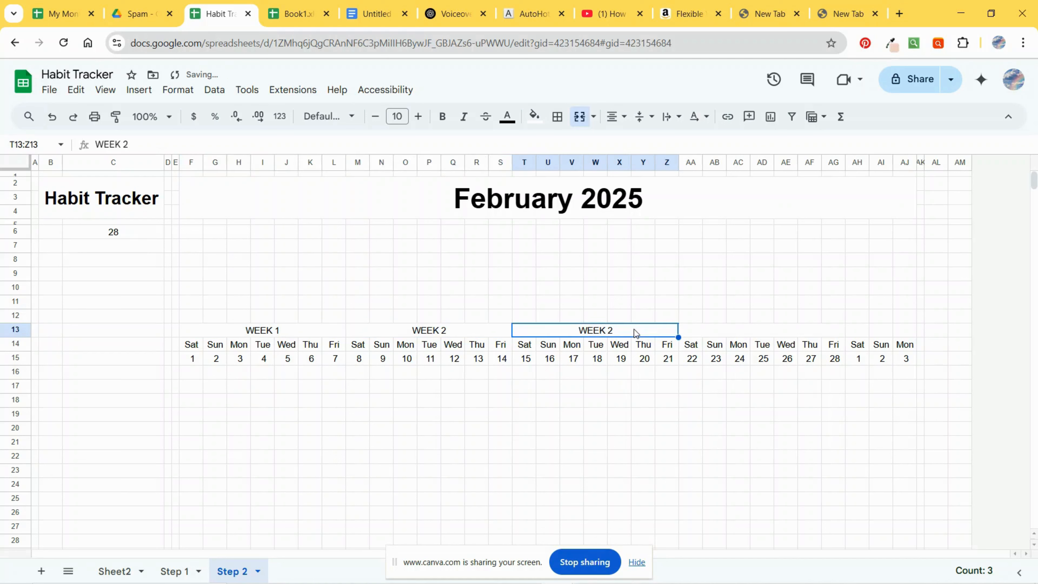
key("Return")
key("BackSpace")
type("3")
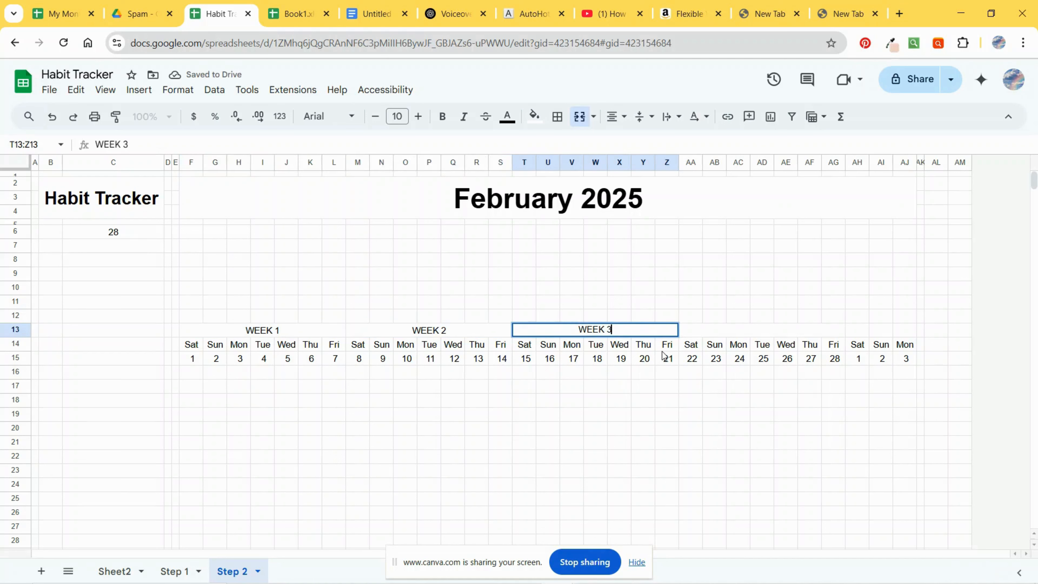
left_click(714, 385)
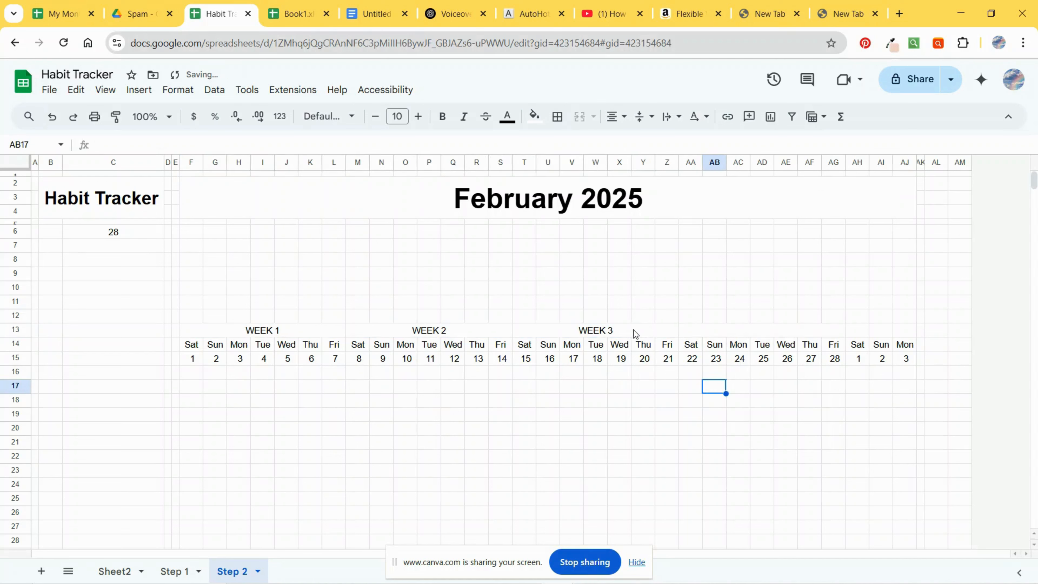
Step: Extend the week labels across row 13 to add WEEK 4 over columns AA to AG
left_click(634, 331)
left_click_drag(679, 337, 909, 332)
left_click(873, 376)
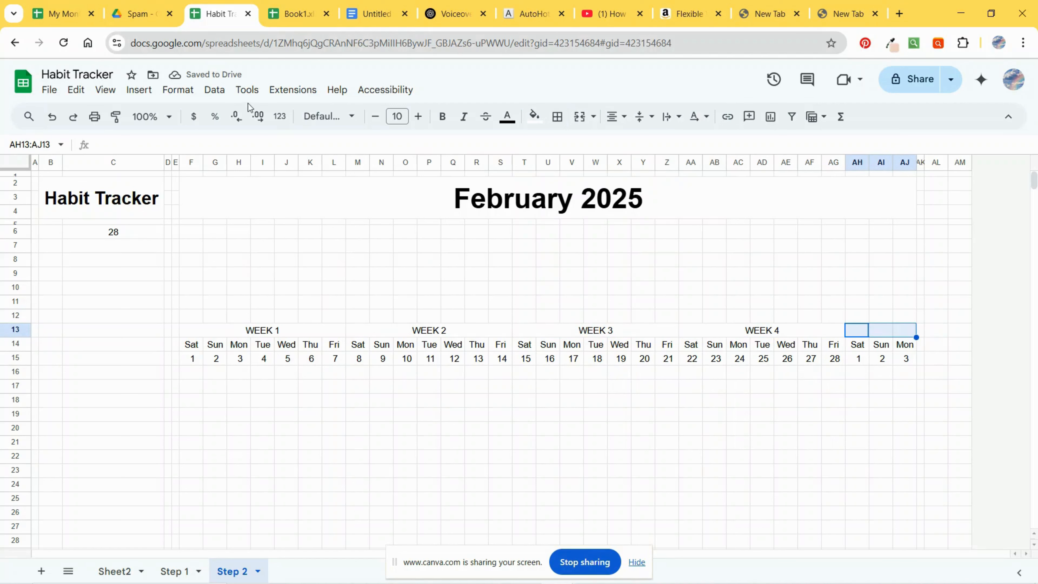
Step: Merge cells AH13 through AJ13 and label the merged cell EXTRA DAYS
left_click(579, 117)
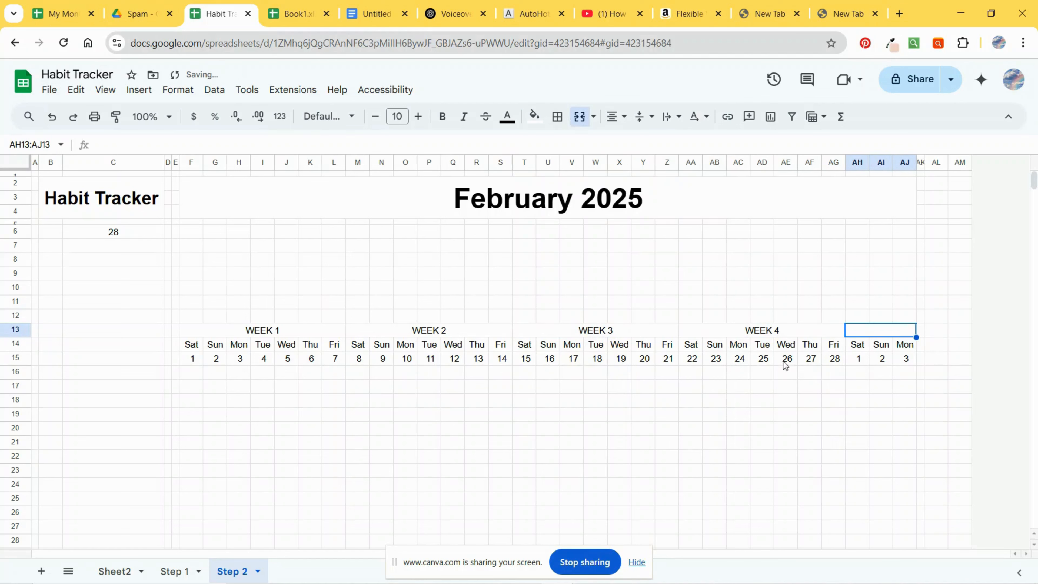
key("Return")
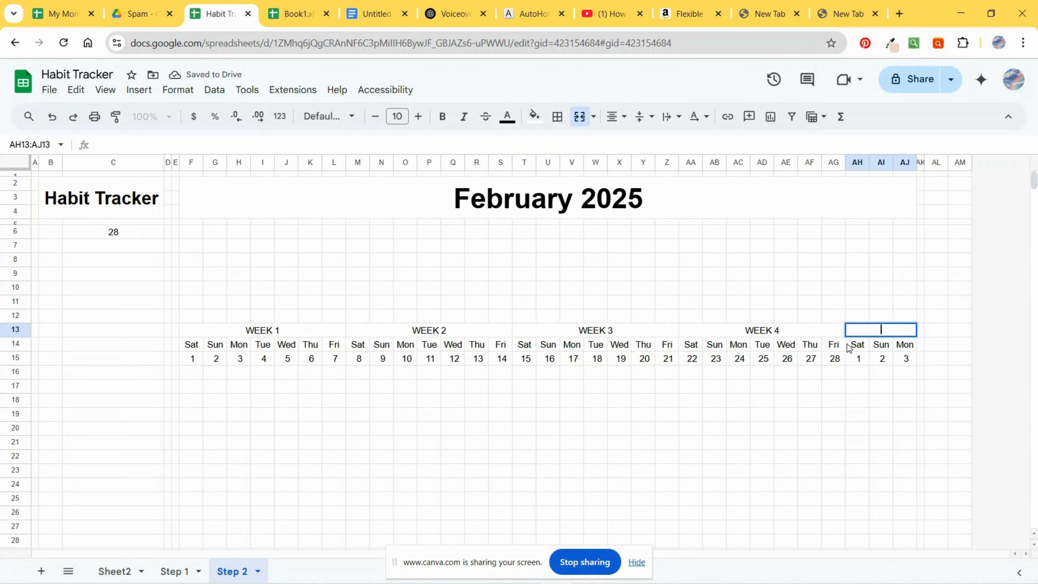
type("Extra")
key("BackSpace")
key("BackSpace")
key("BackSpace")
key("BackSpace")
key("BackSpace")
type("TRA DTA")
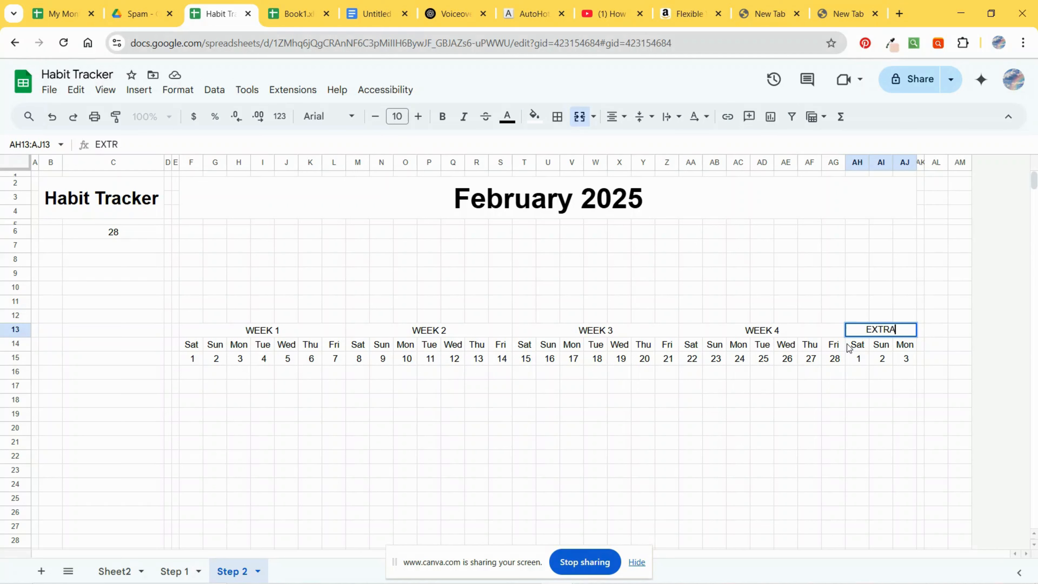
key("BackSpace")
key("BackSpace")
key("BackSpace")
type("DAYS")
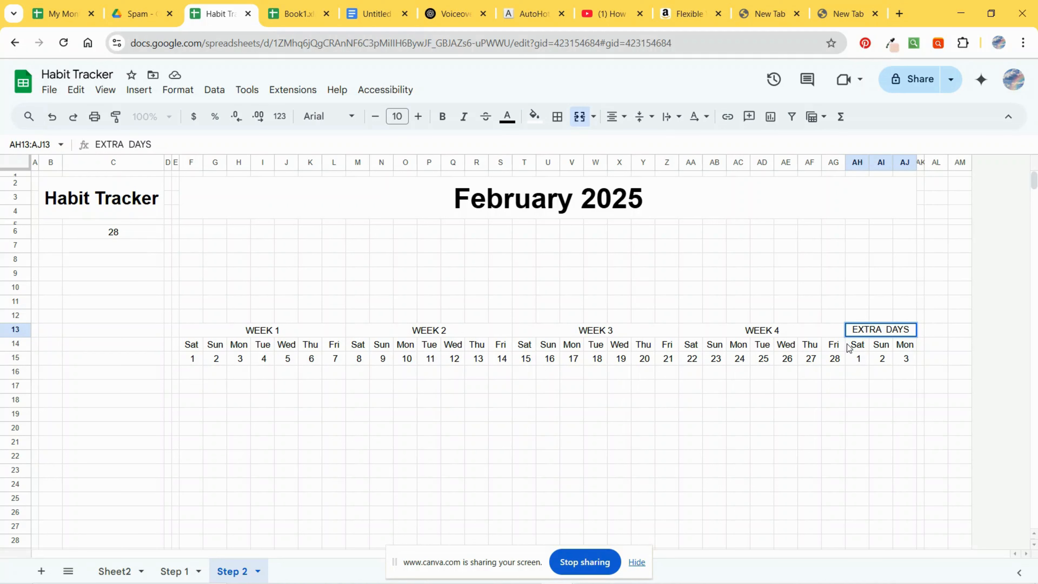
left_click(849, 348)
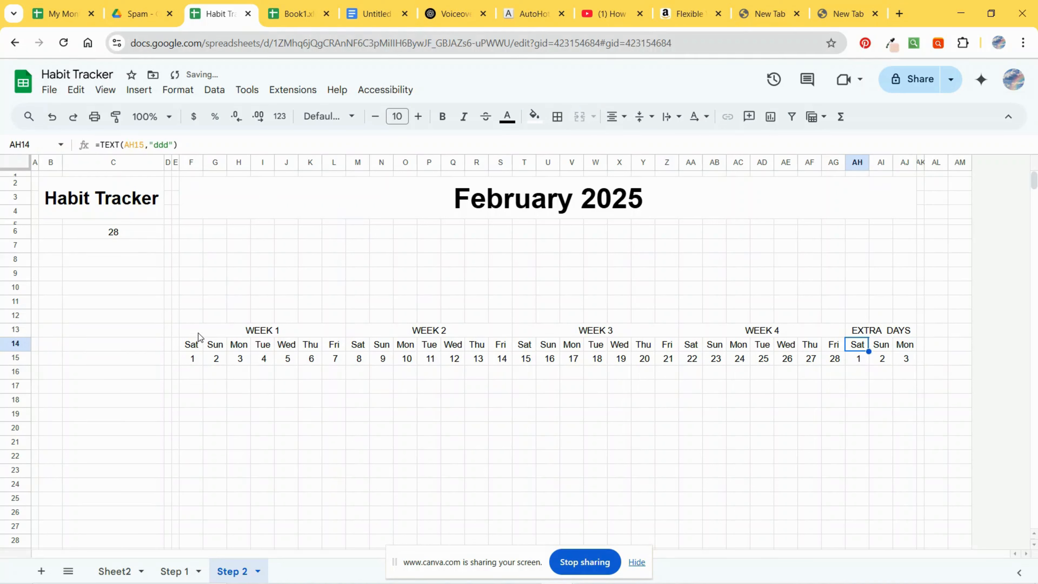
left_click_drag(198, 333, 894, 362)
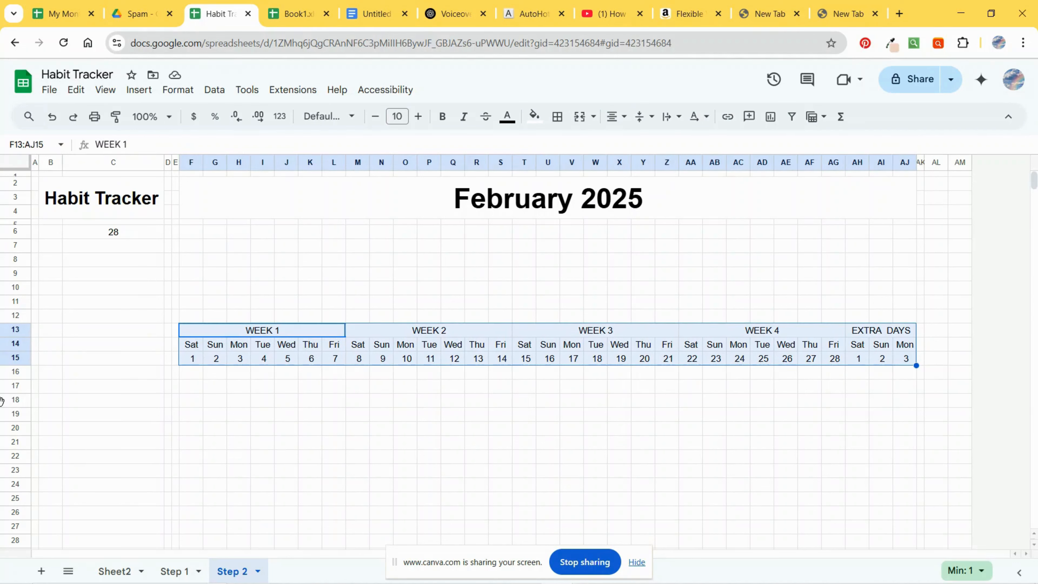
left_click(3, 400)
left_click(262, 346)
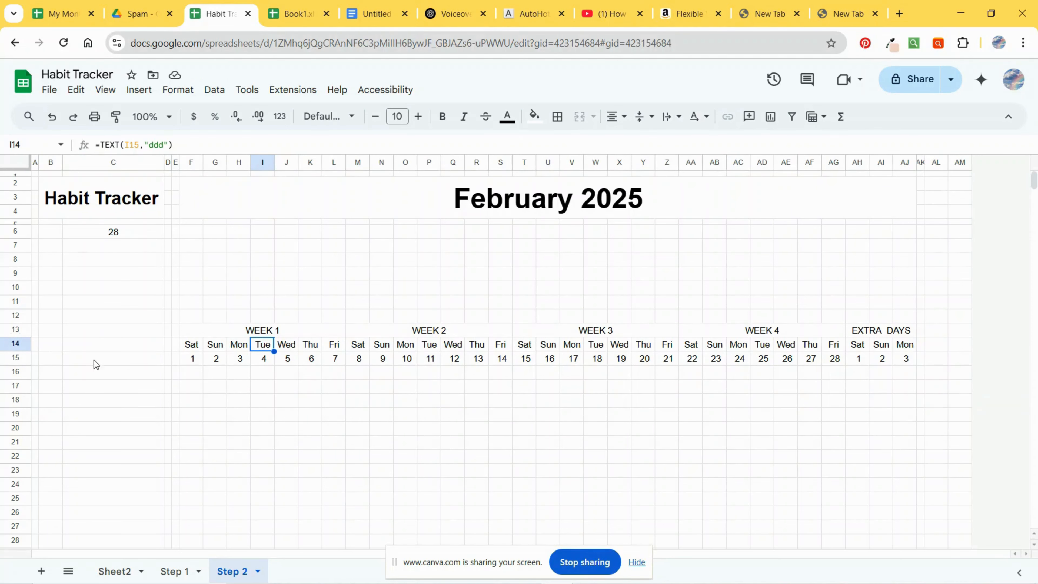
Step: Label cell B15 with # and cell C15 with HABITS as the habit list headers
left_click(48, 359)
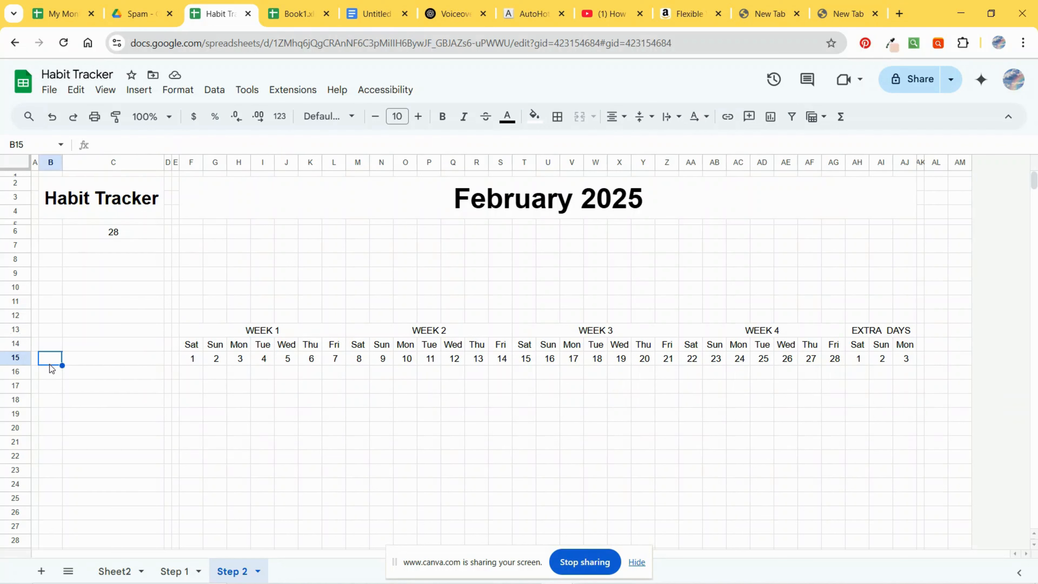
type("#")
key("Tab")
type("HABITS")
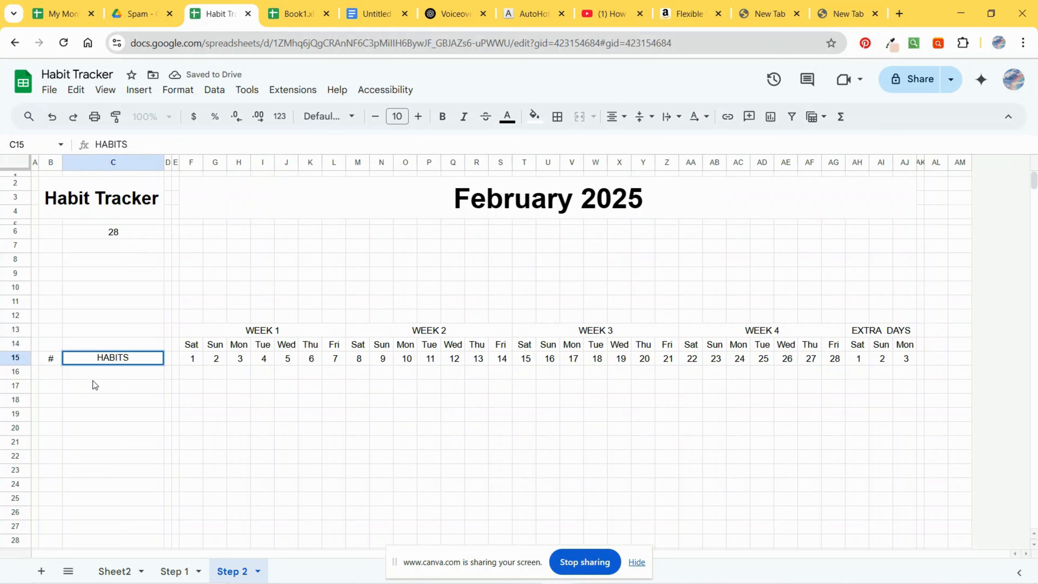
left_click(175, 414)
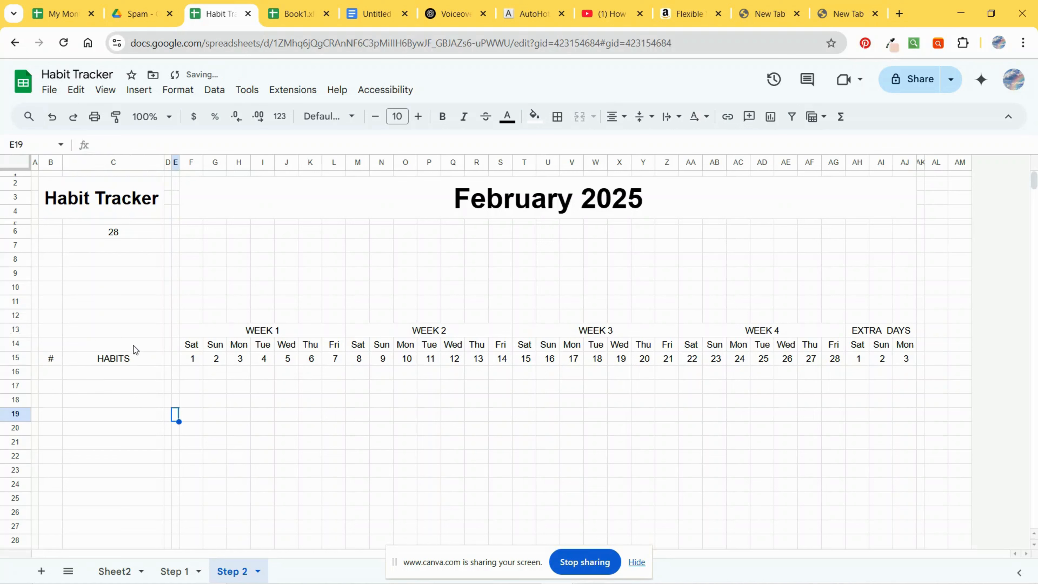
Step: Merge cells B12 and C12 and label the merged cell % DAILY COMPLETION
left_click(188, 315)
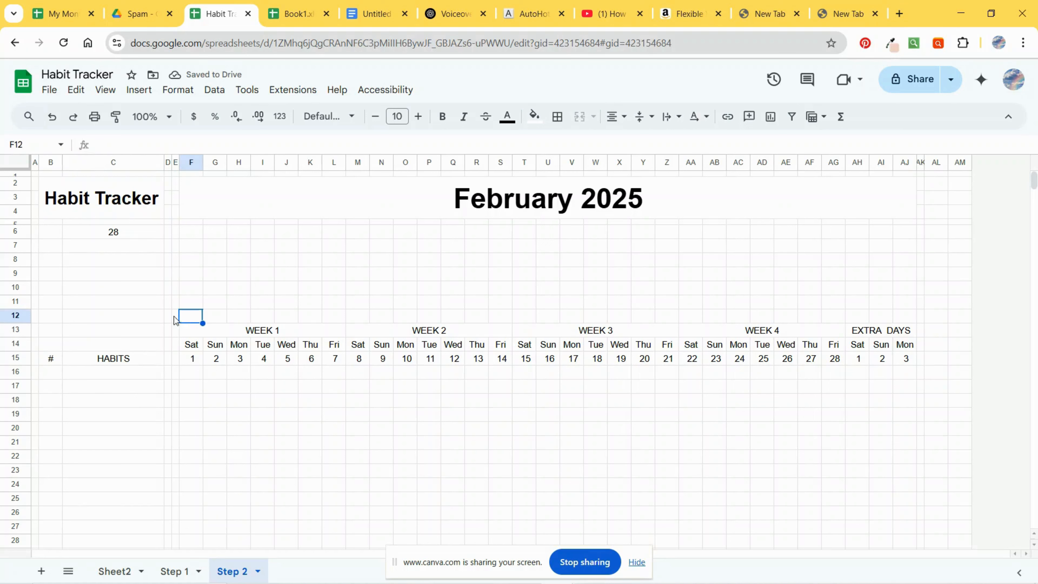
left_click_drag(62, 316, 92, 320)
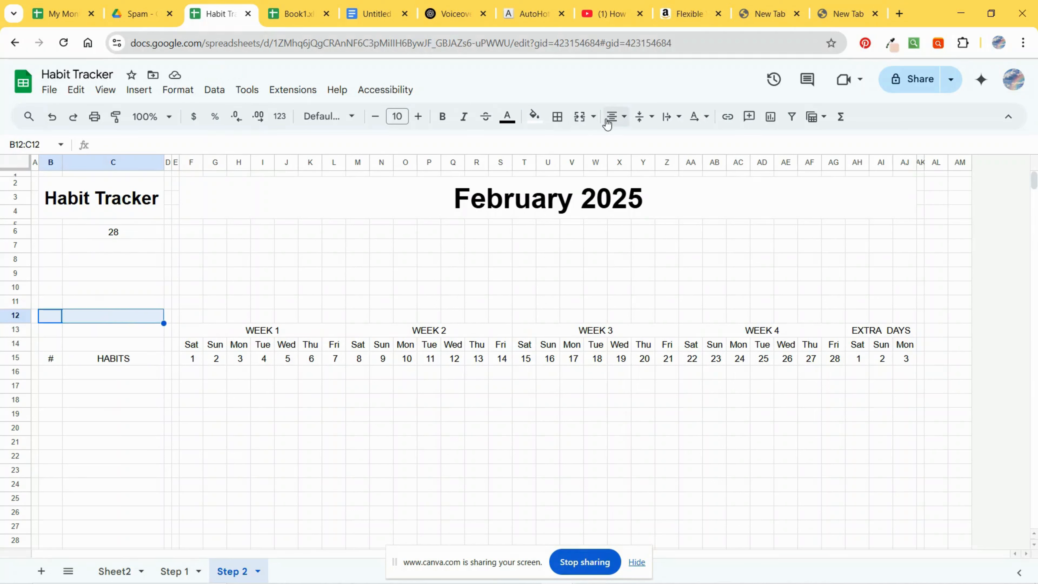
left_click(579, 117)
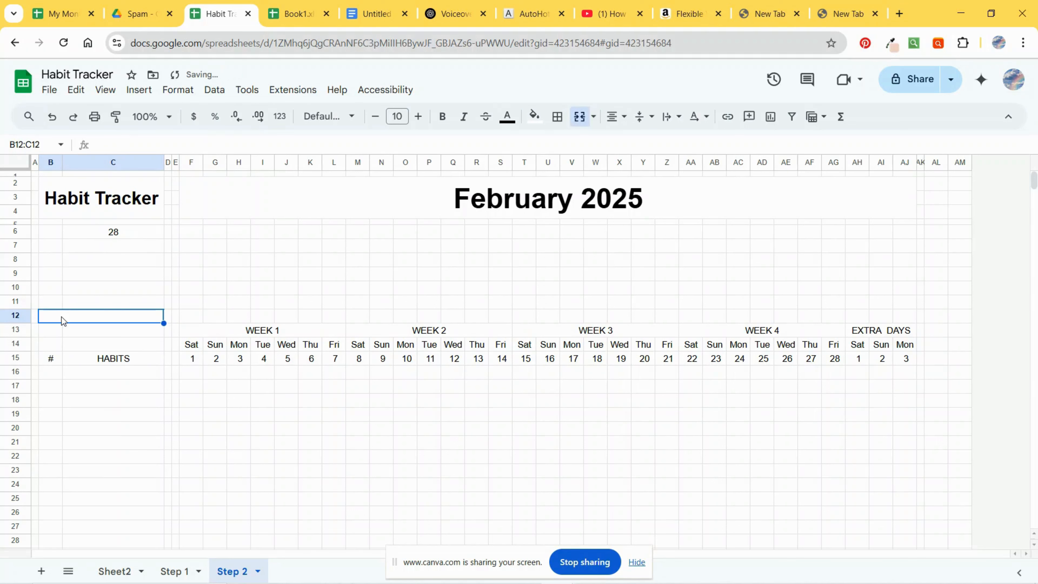
type("% ")
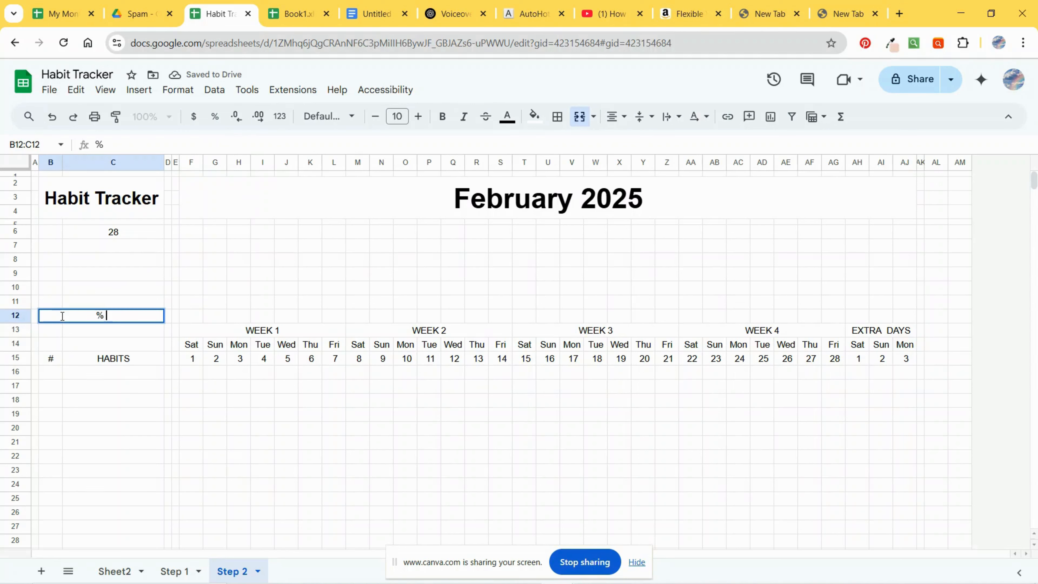
type("DAILY ")
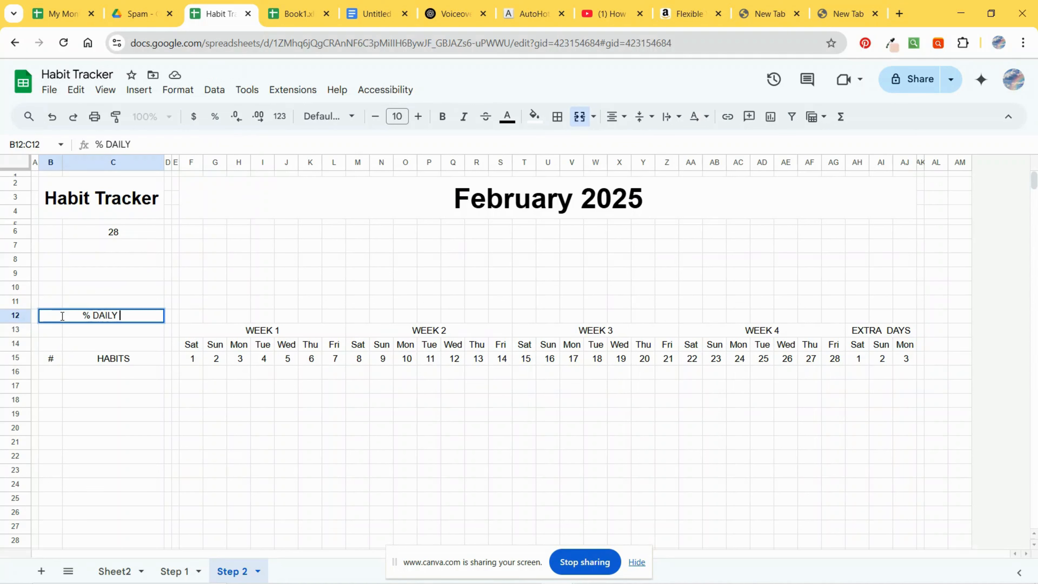
type("COMPLETI")
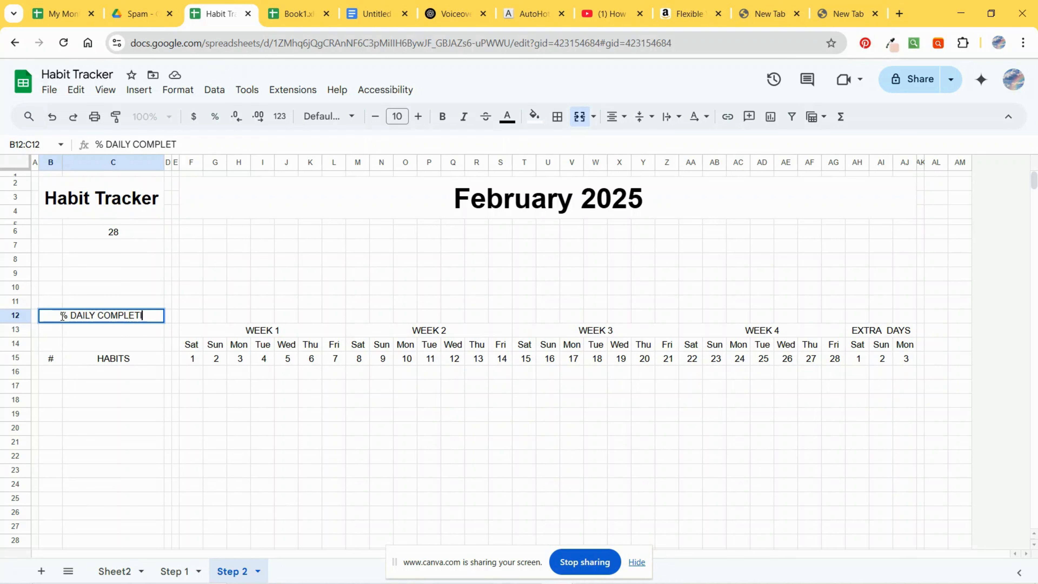
type("ON")
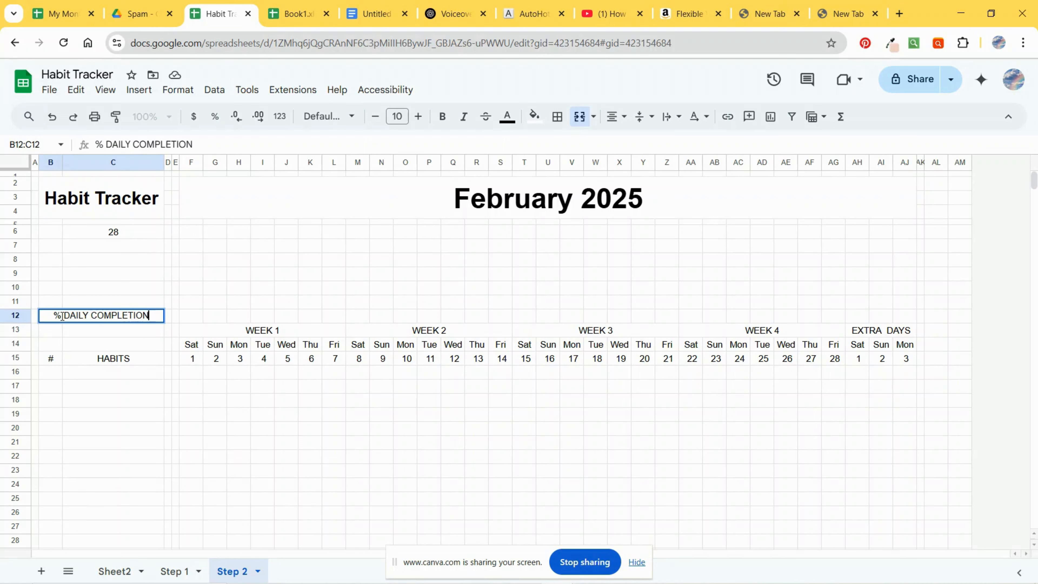
left_click(169, 427)
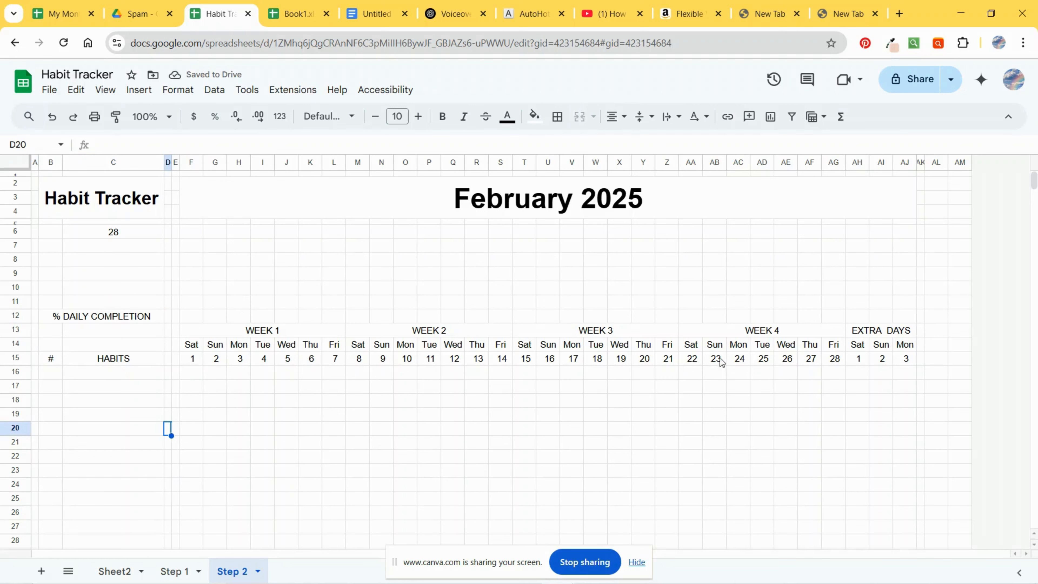
Step: Merge cells AL13 through AL15, enter % in the merged cell, and widen column AM
left_click_drag(932, 335, 933, 359)
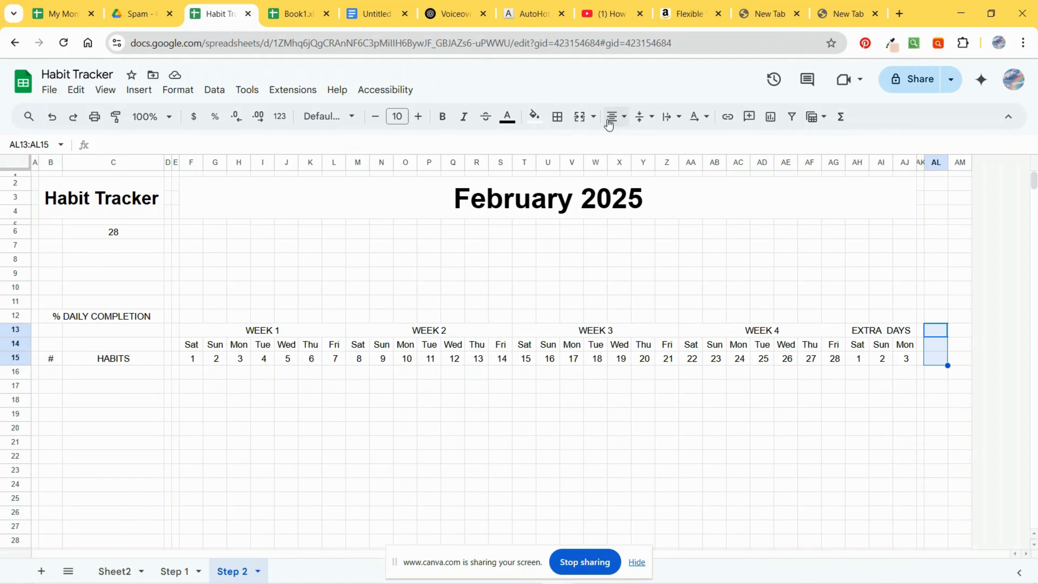
left_click(580, 117)
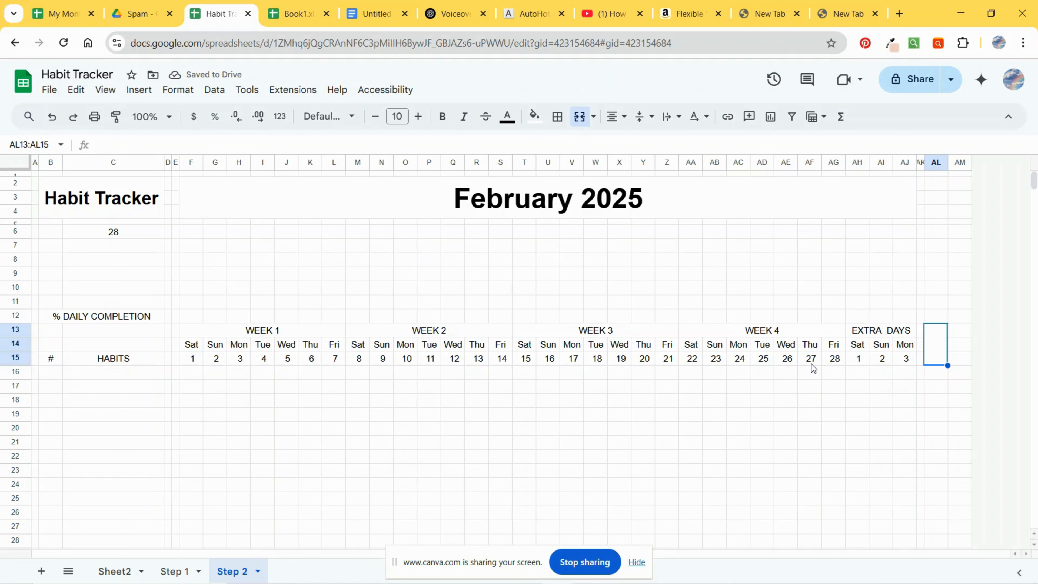
type("%")
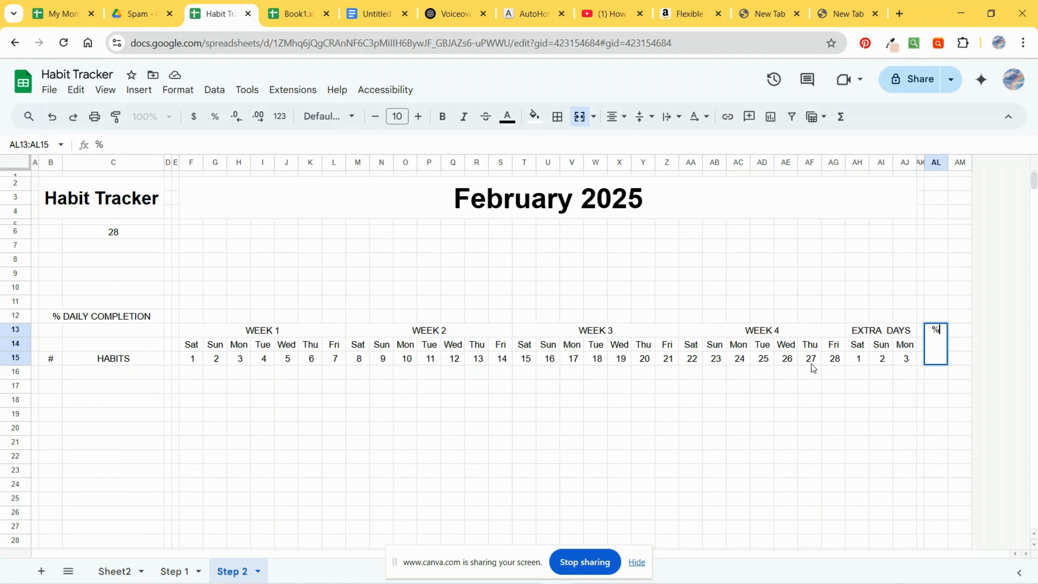
left_click(907, 442)
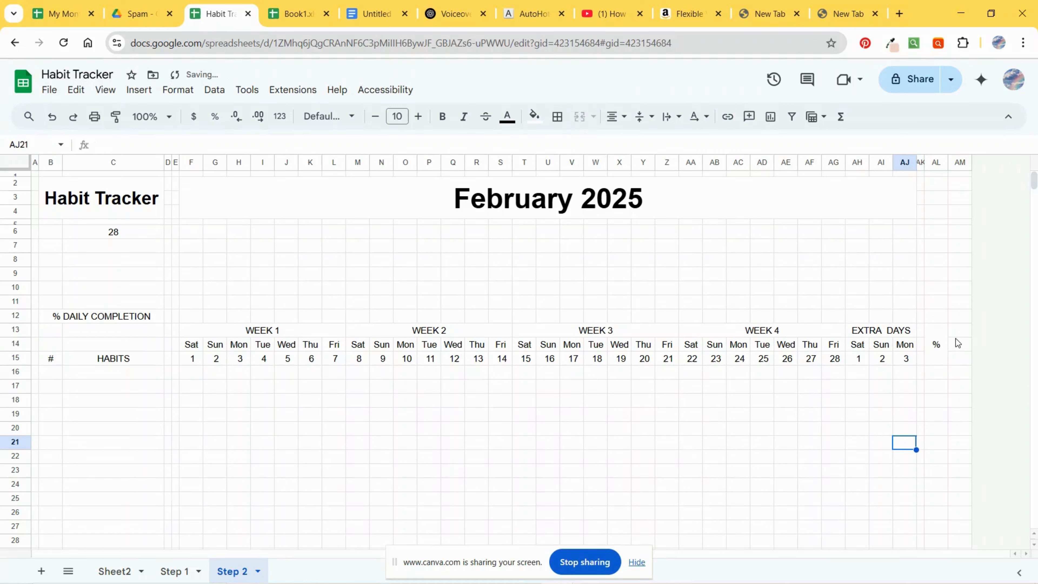
left_click(957, 332)
left_click_drag(972, 163, 1015, 168)
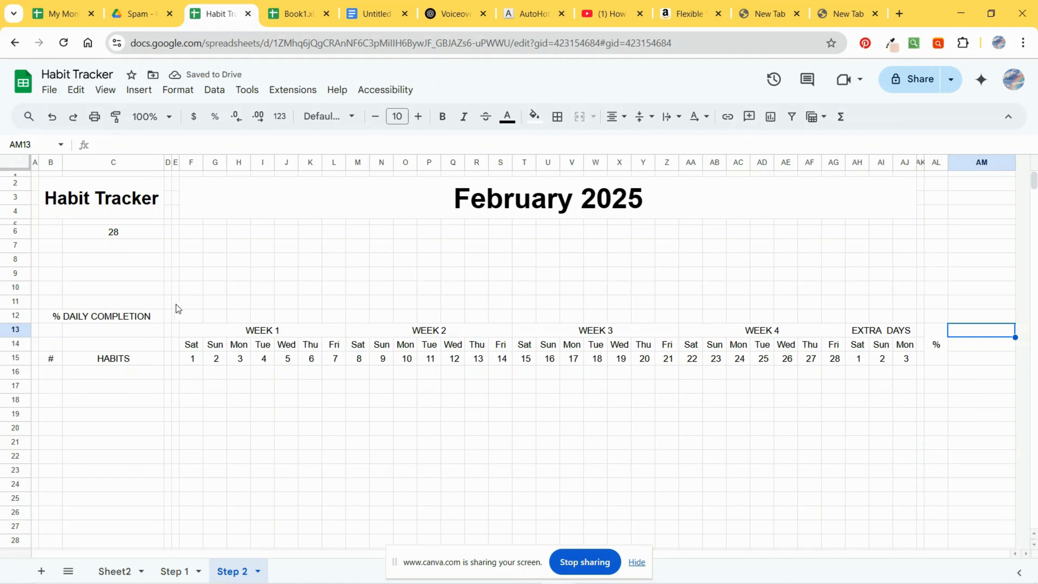
Step: Merge cells F7 through F10 and extend the merged block across rows 7 to 10 up to column AJ
left_click(110, 301)
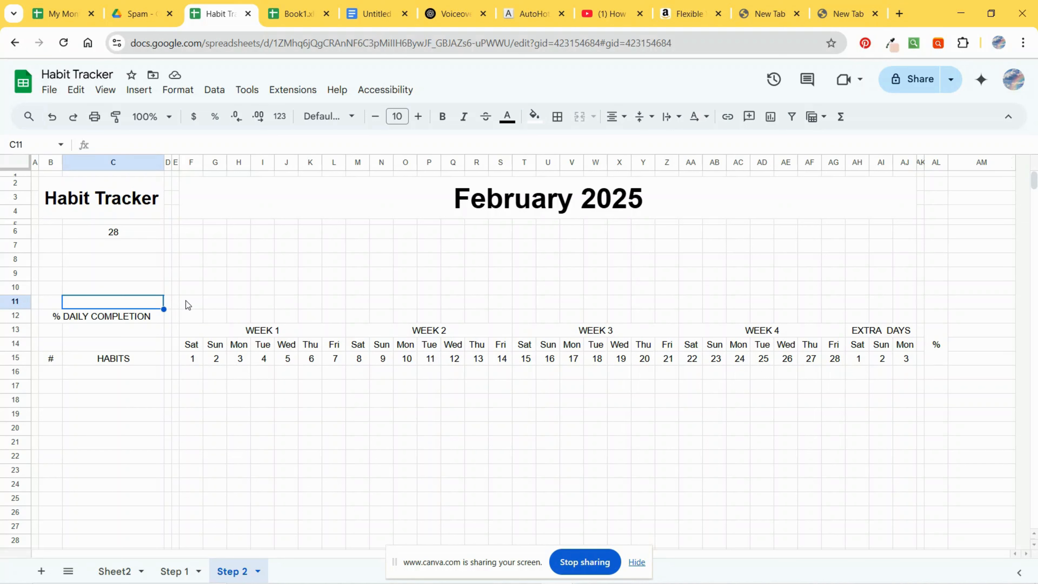
left_click(191, 313)
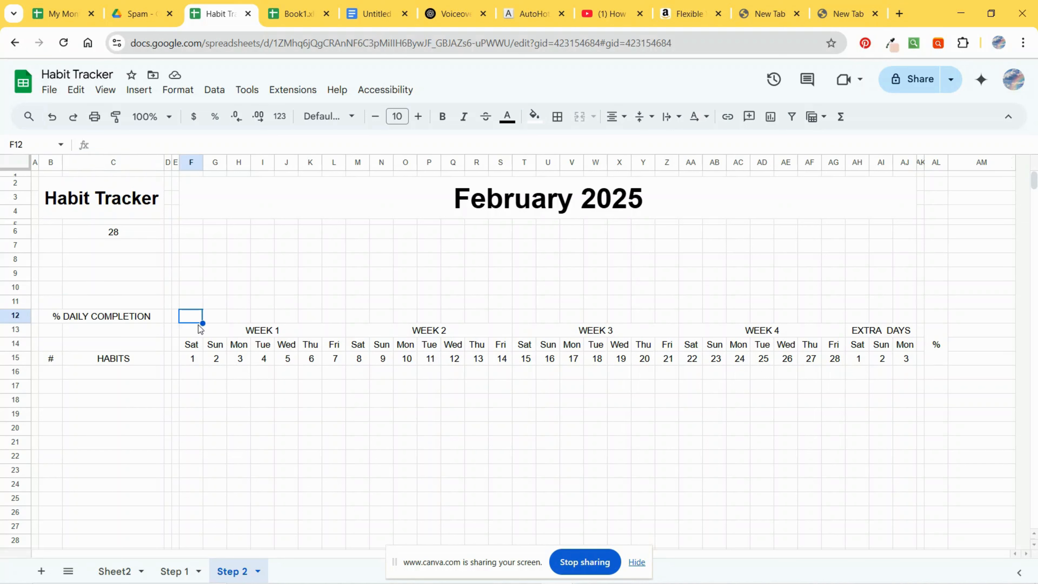
left_click(195, 291)
left_click(193, 250)
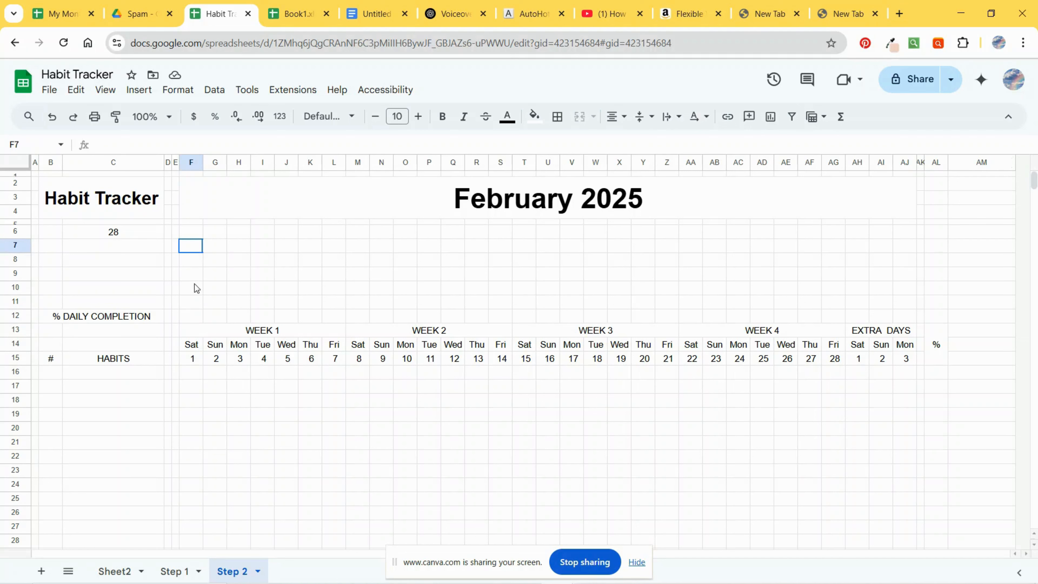
key("shift+Down")
key("shift+Down")
key("shift+Down")
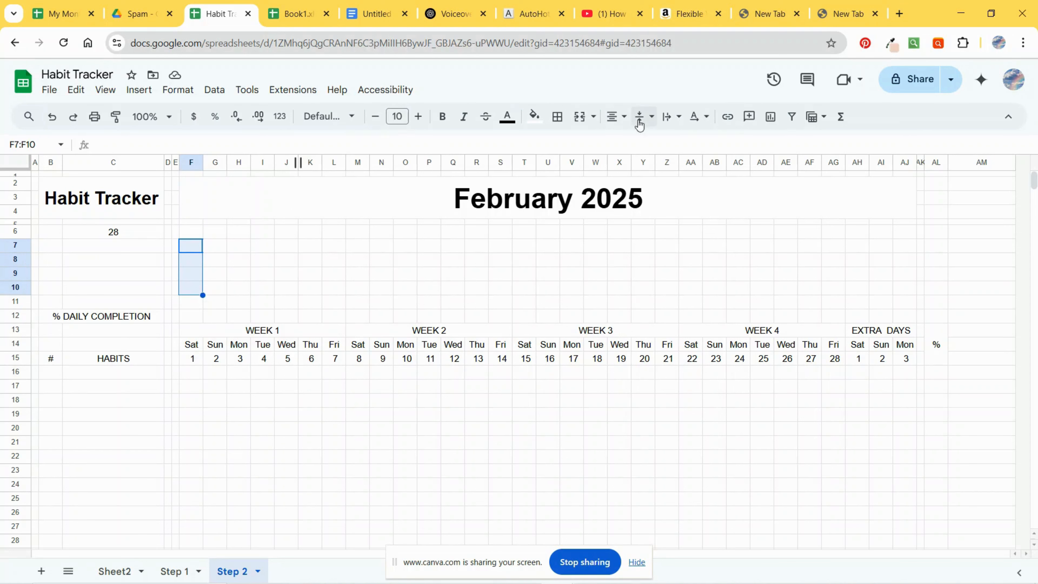
left_click(580, 116)
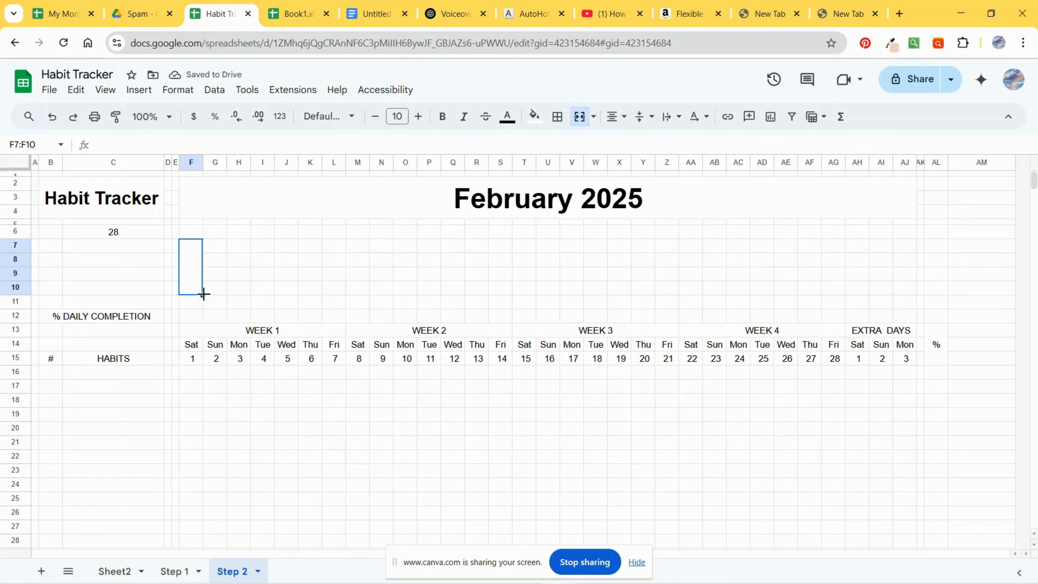
left_click_drag(203, 294, 902, 305)
Step: Number the habit rows 1 to 10 in cells B16 through B25 using a filled series
left_click(405, 442)
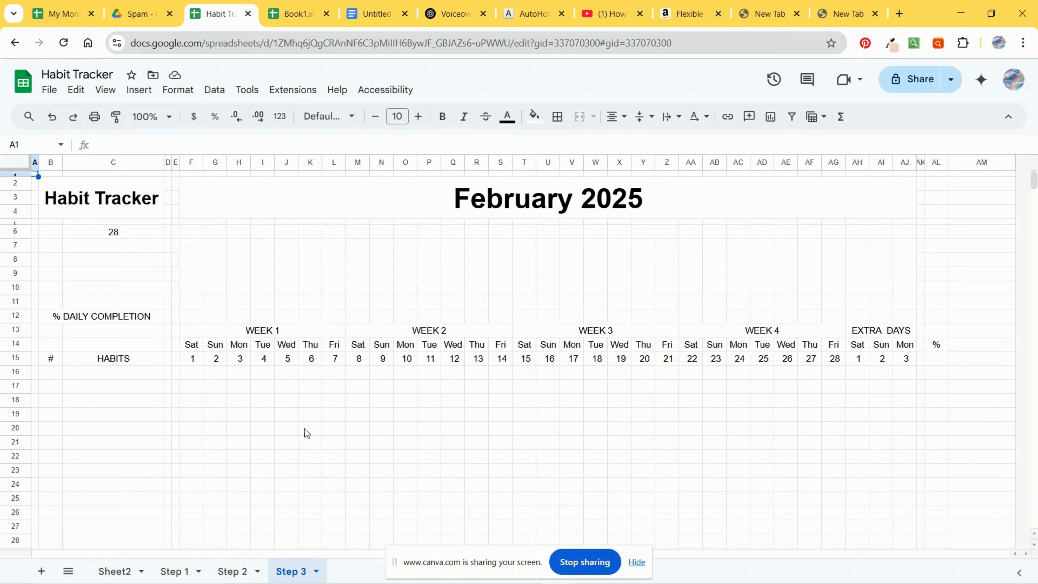
left_click(637, 562)
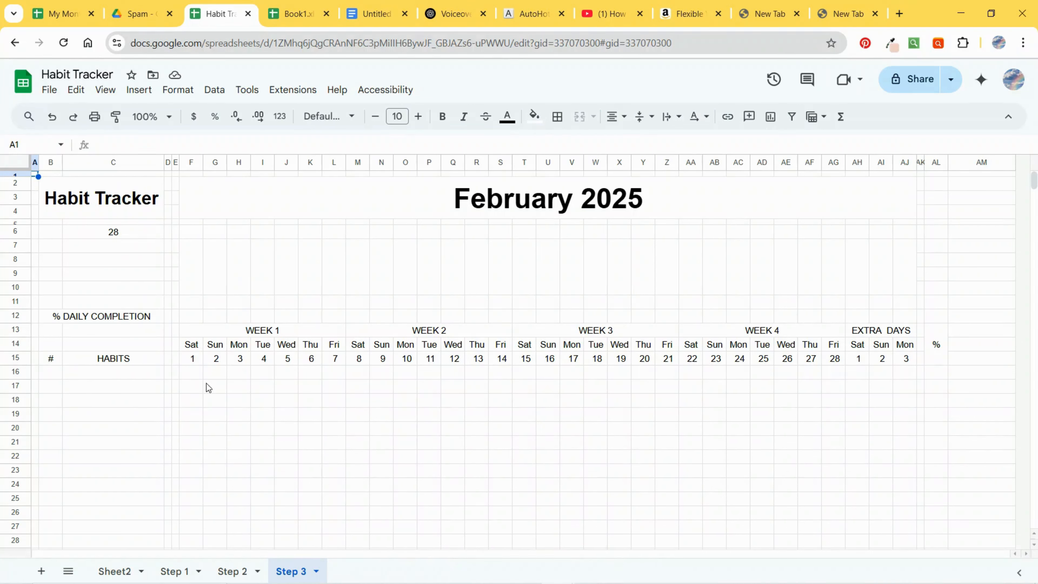
left_click(56, 379)
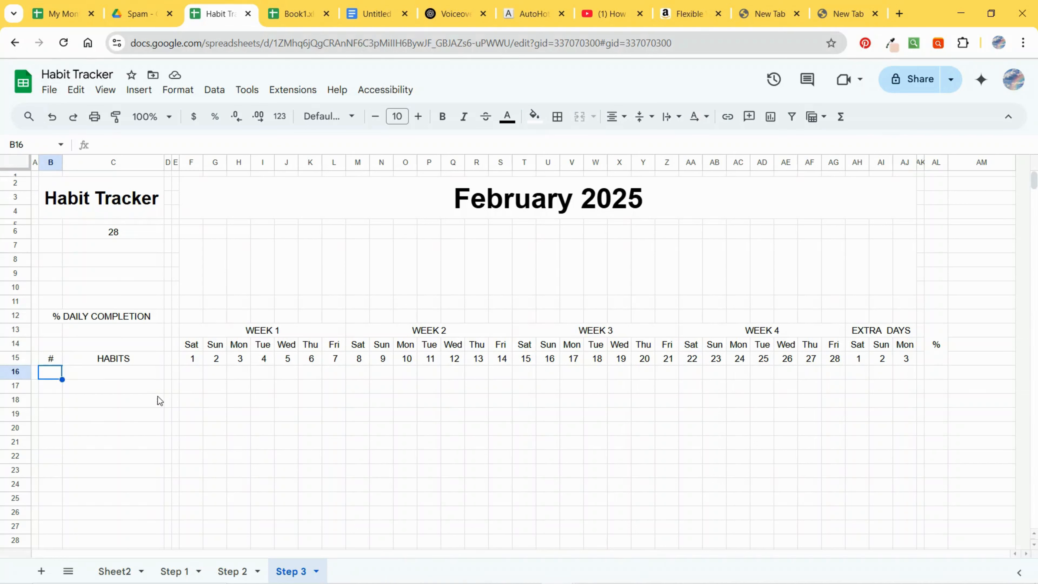
type("1")
key("Return")
type("2")
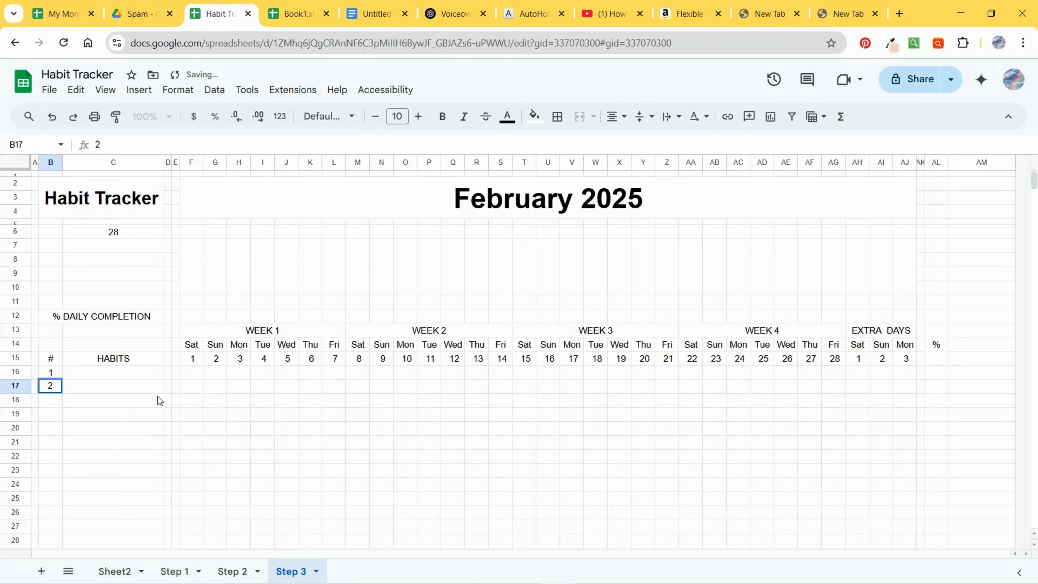
left_click(58, 402)
left_click_drag(55, 374, 53, 386)
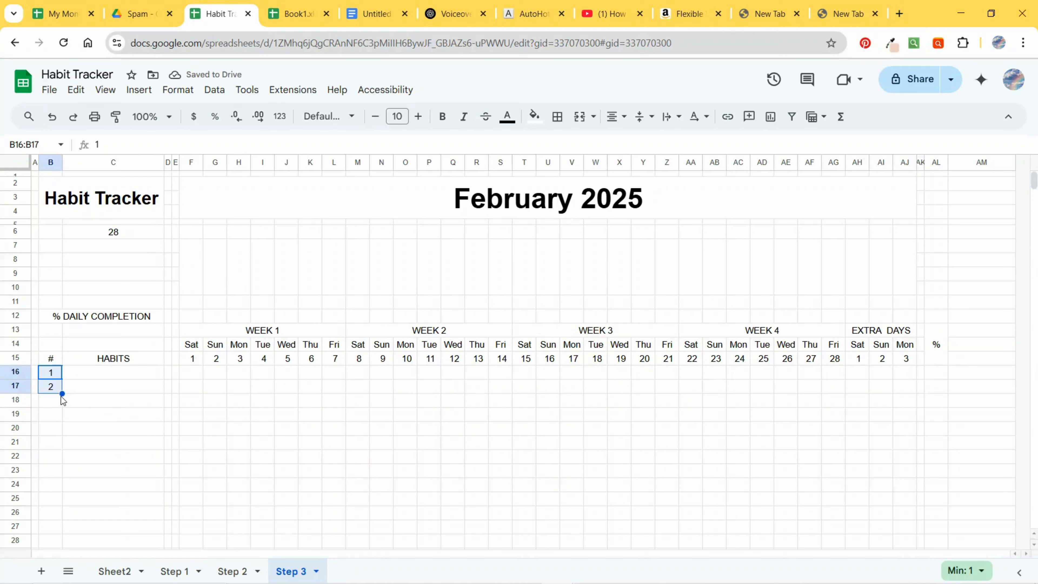
left_click_drag(62, 393, 57, 504)
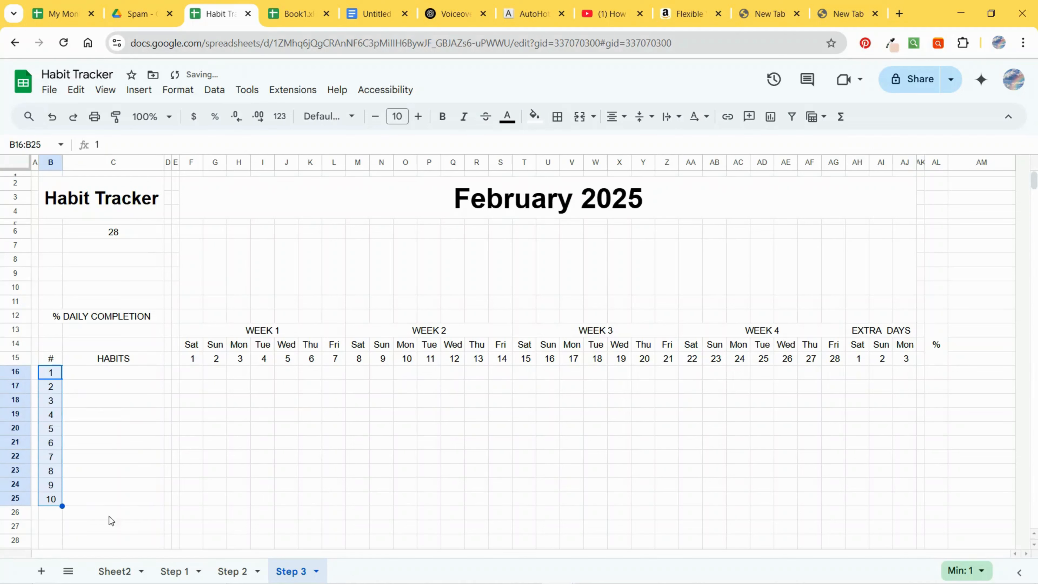
Step: Enter a formula in C26 that counts non-empty habit names: =COUNTIF(C16:C25, "<>")
left_click(84, 515)
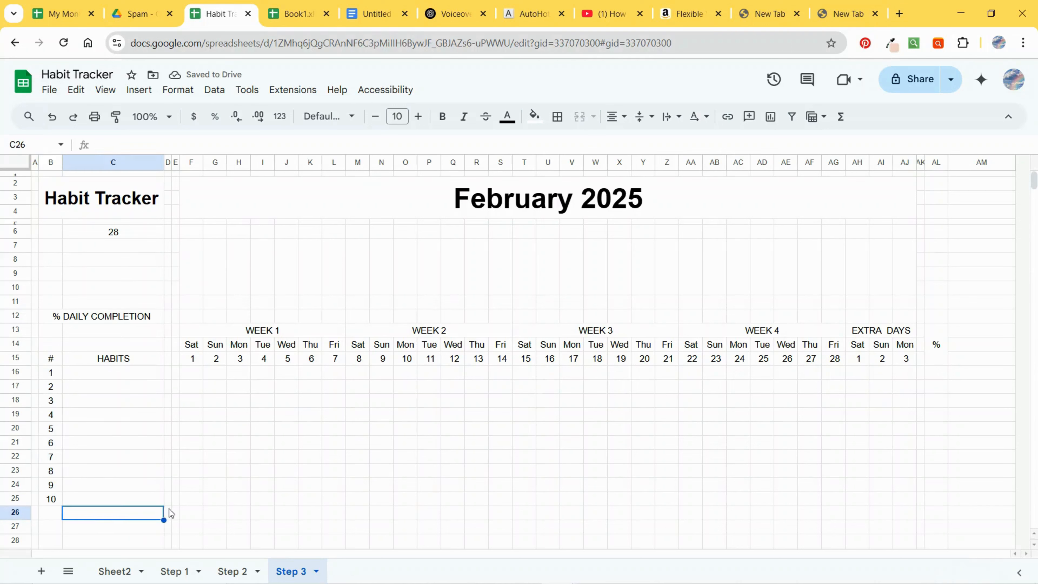
left_click_drag(114, 374, 112, 502)
left_click(92, 517)
left_click(164, 143)
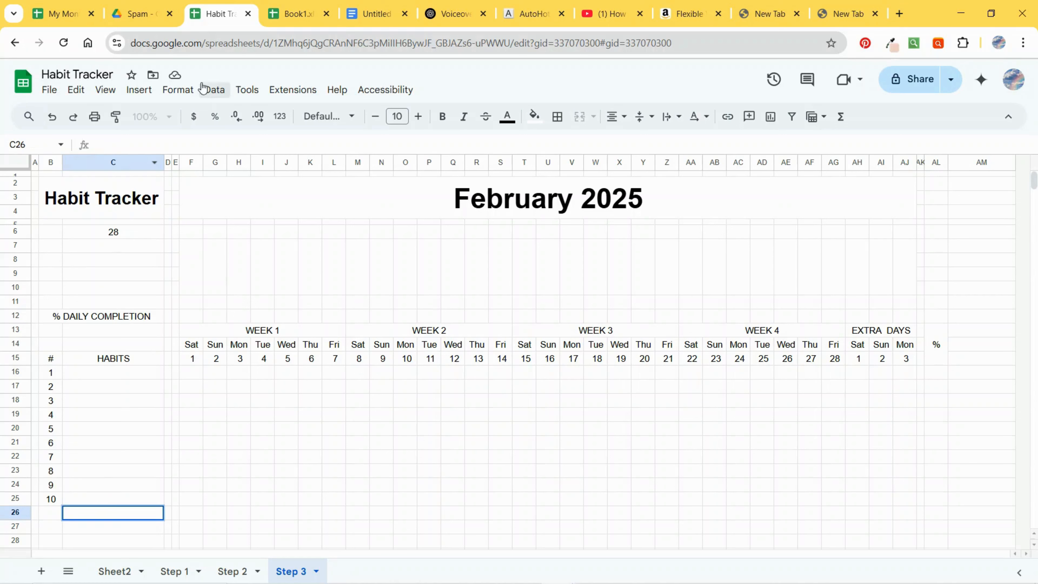
type("=")
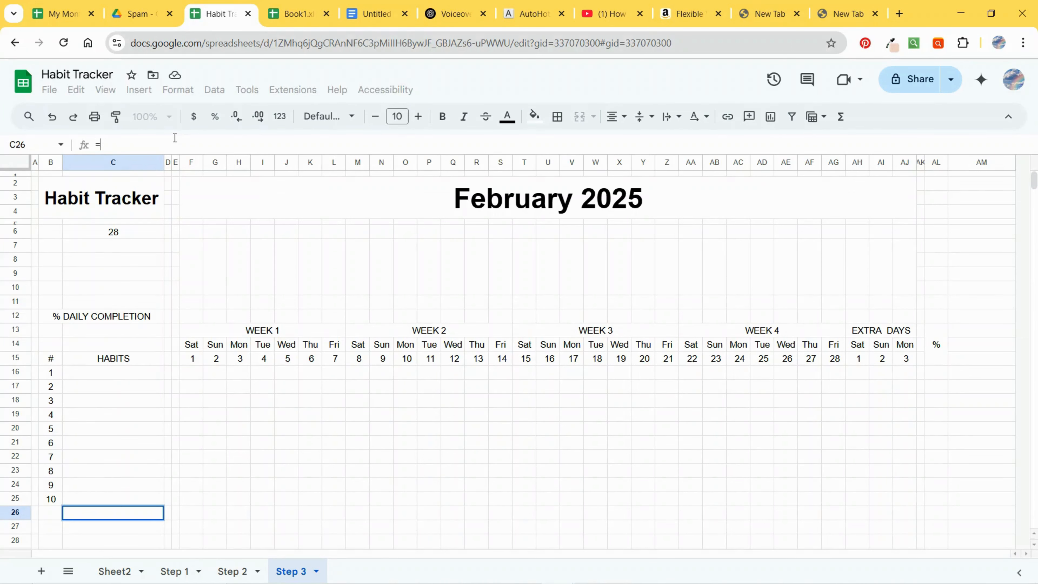
type("COUNTIF")
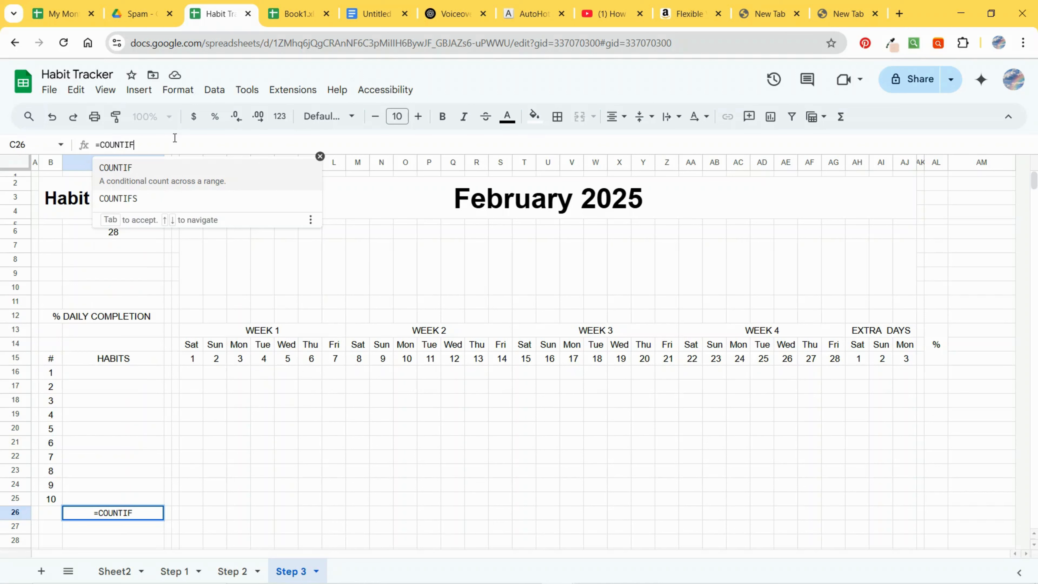
type("(")
left_click(98, 372)
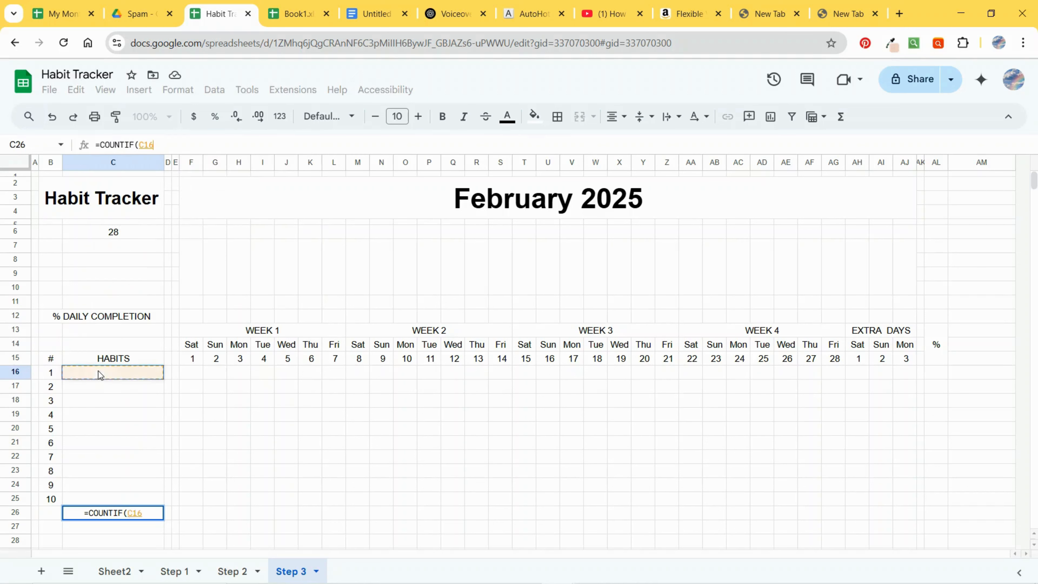
left_click_drag(98, 371, 95, 501)
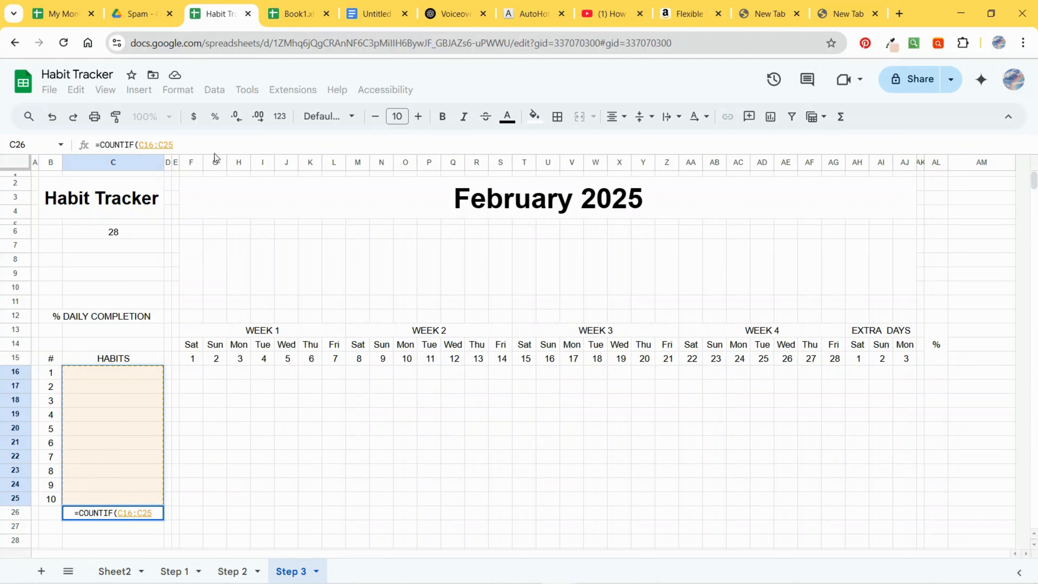
left_click(224, 142)
type(",")
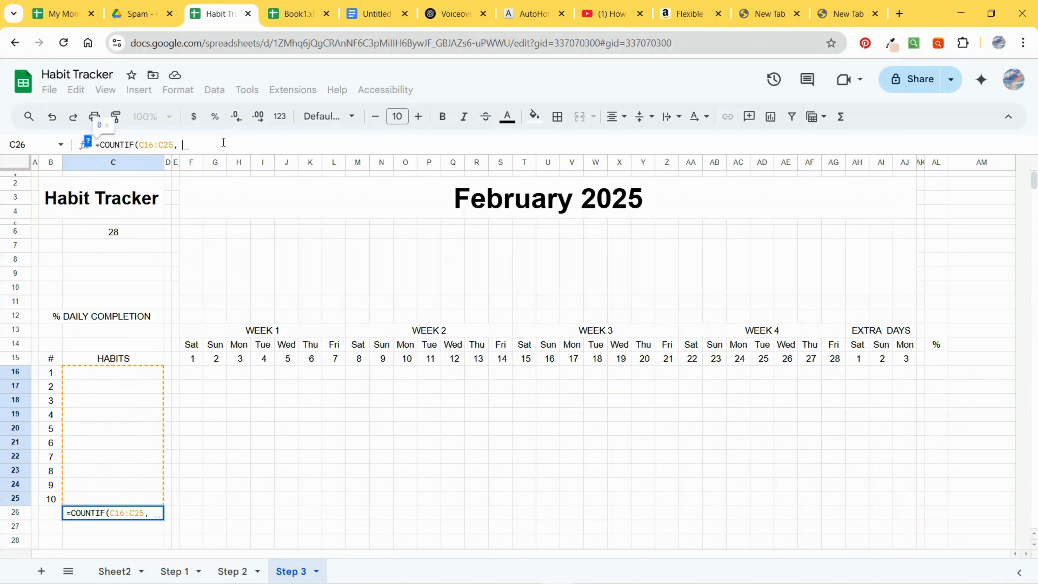
type(" \"<>\"")
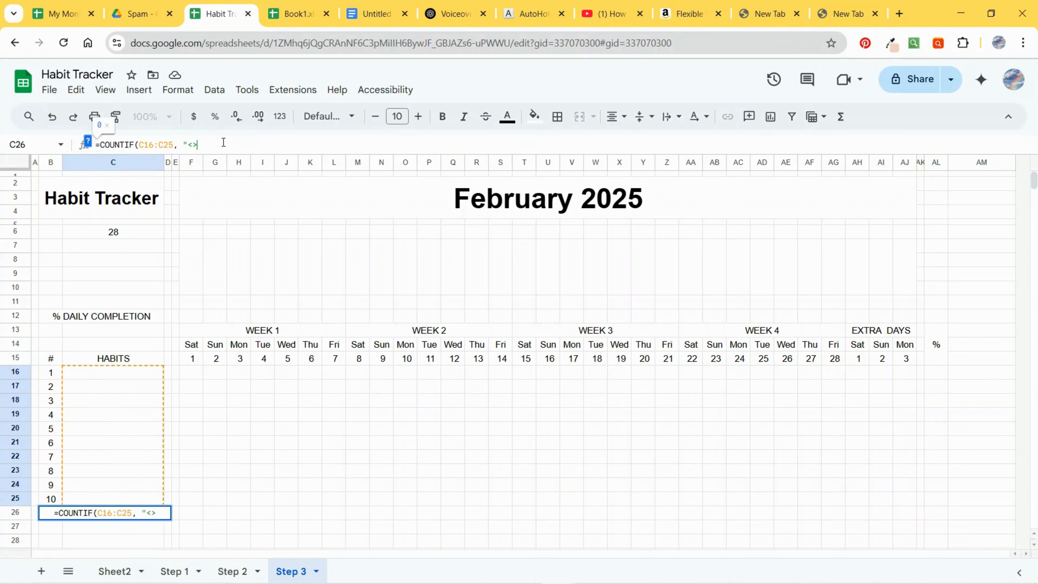
type(")")
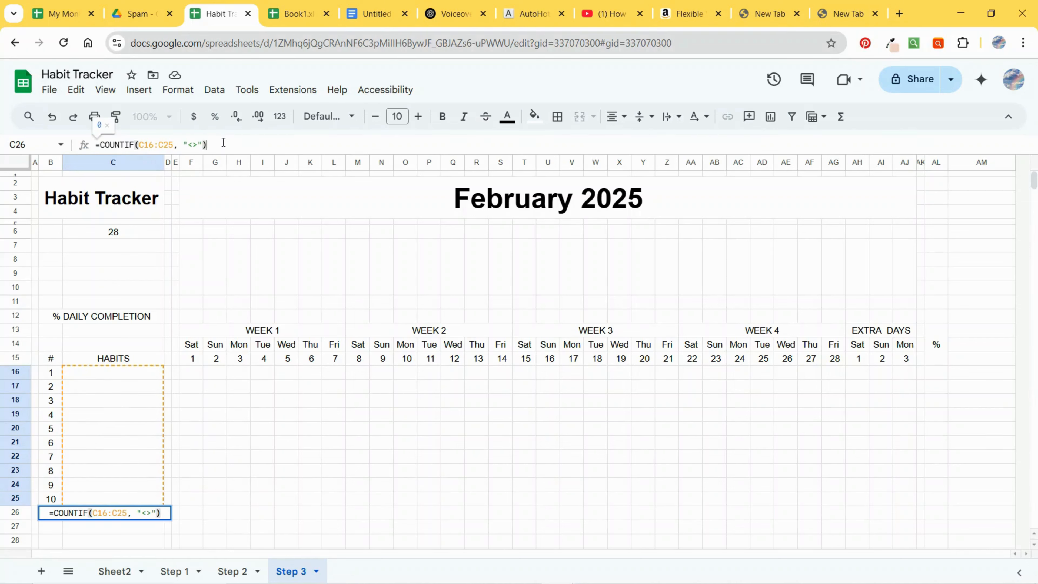
key("Return")
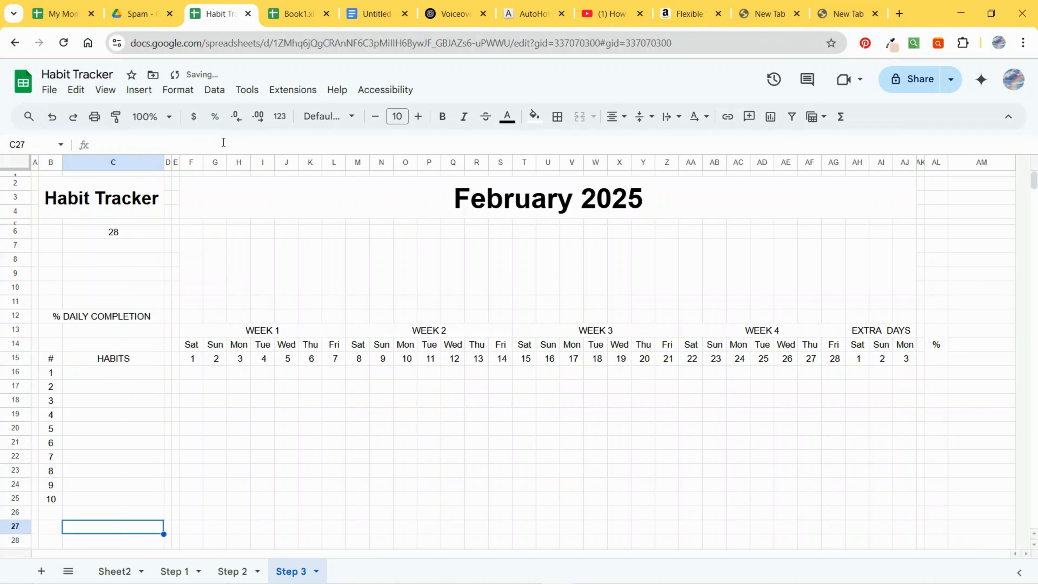
Step: Enter Exercise and Meditate as the first two habits in C16 and C17
double_click(136, 514)
left_click(122, 375)
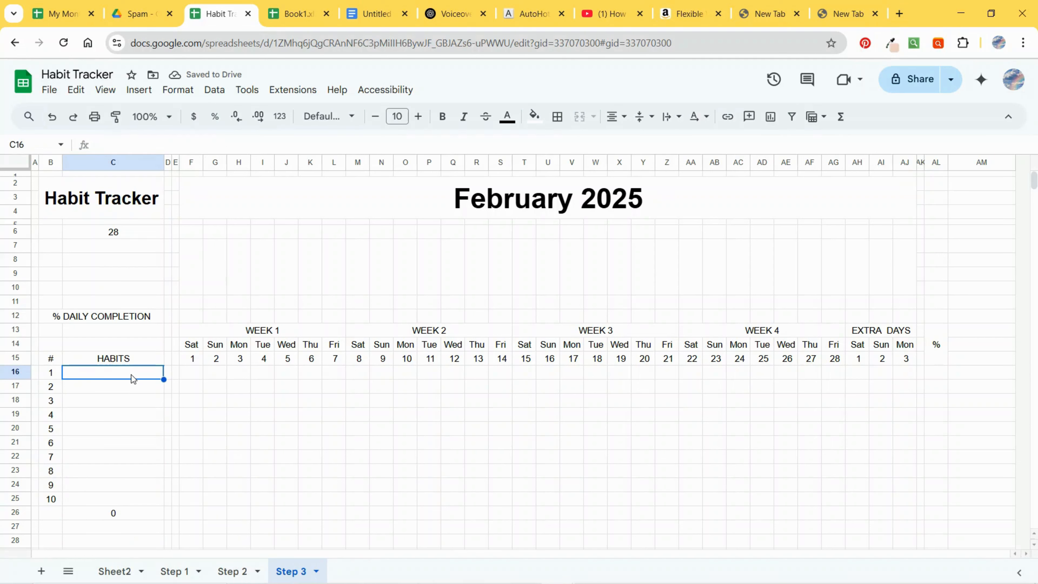
type("Exerc")
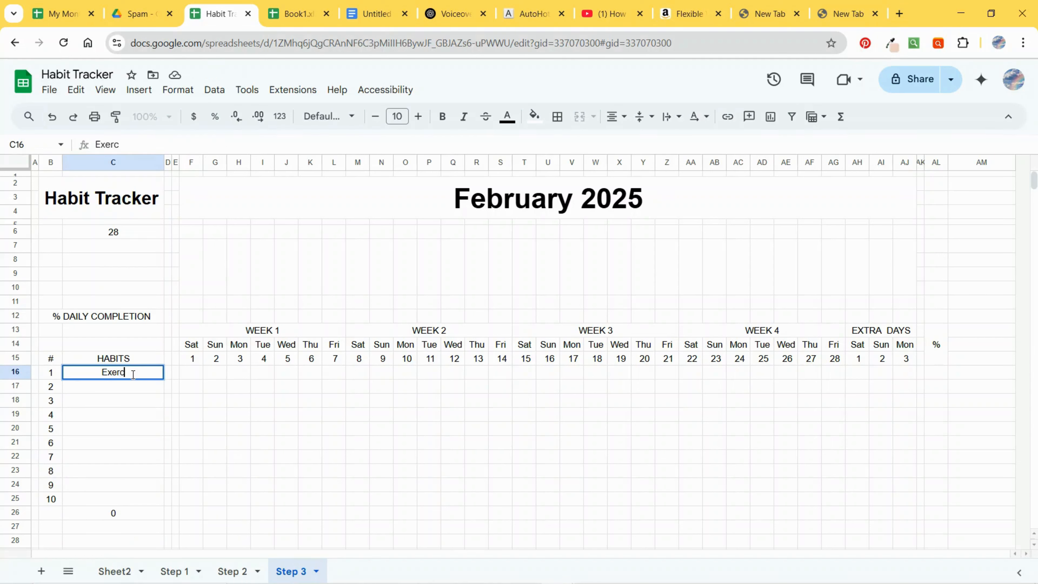
type("ise")
key("Return")
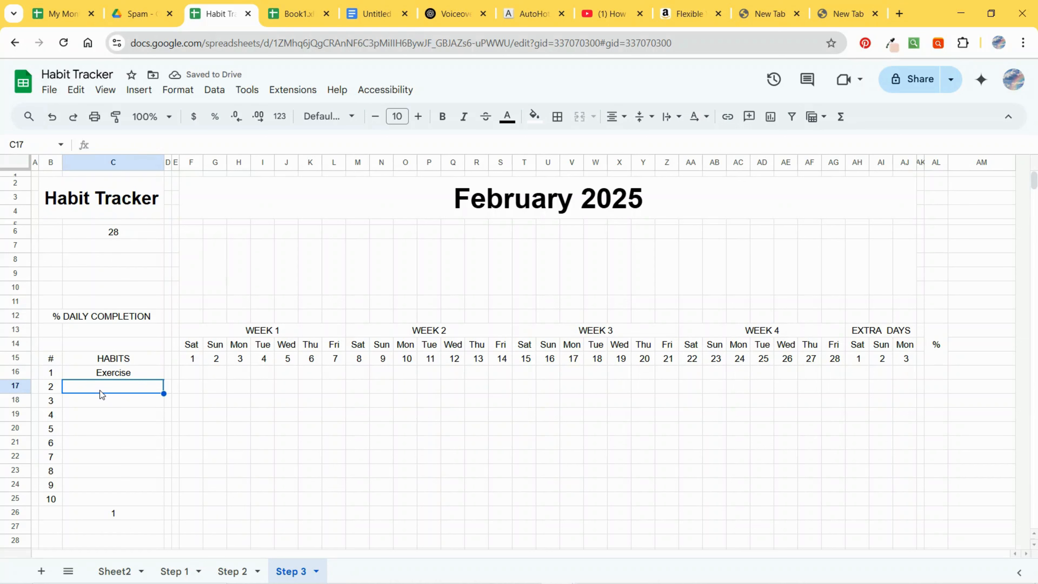
type("Meditatew")
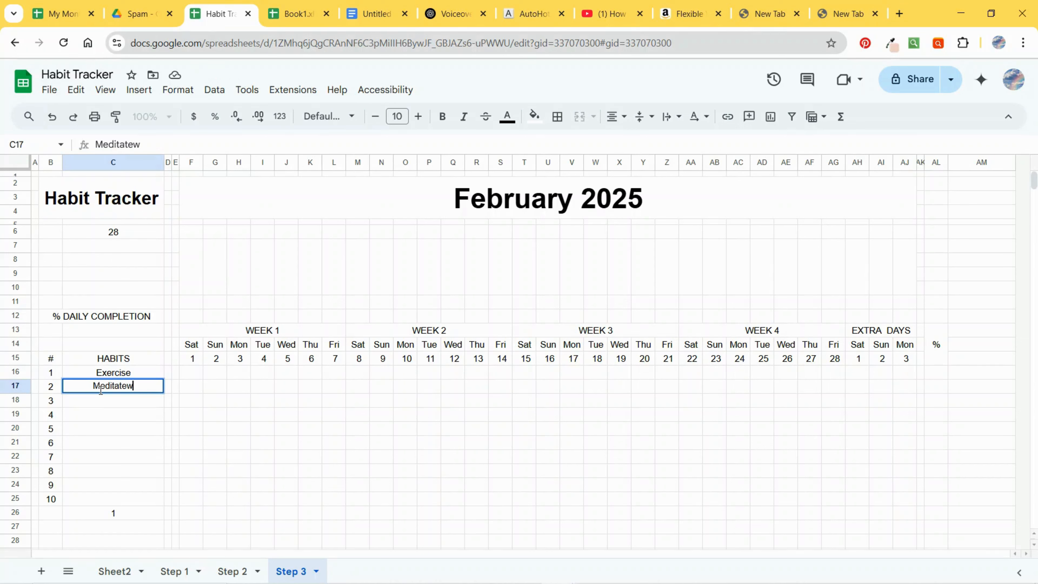
key("Return")
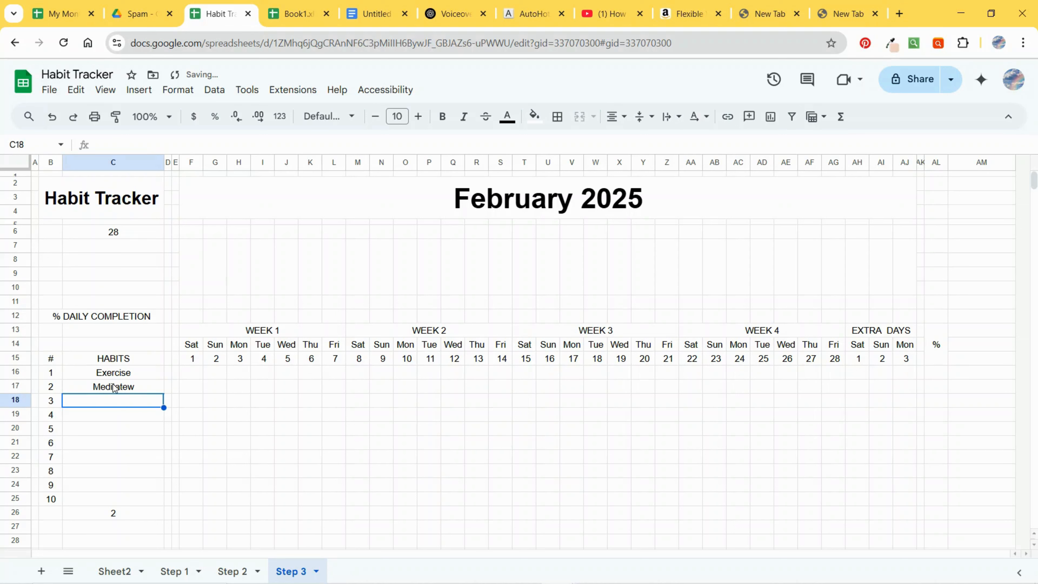
double_click(112, 387)
key("BackSpace")
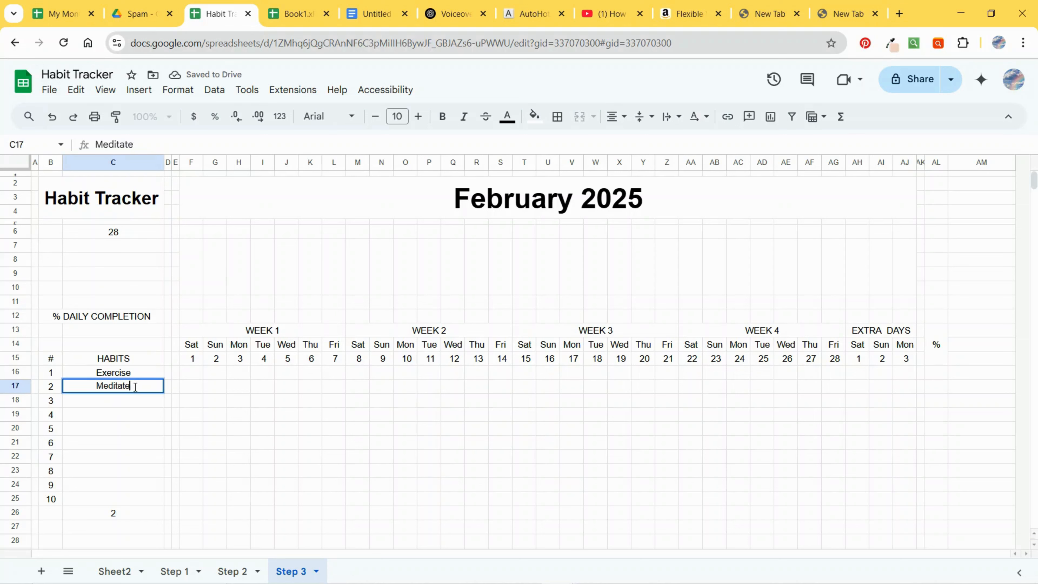
key("Return")
Step: Insert checkboxes across the daily grid F16 through AJ25
left_click(121, 512)
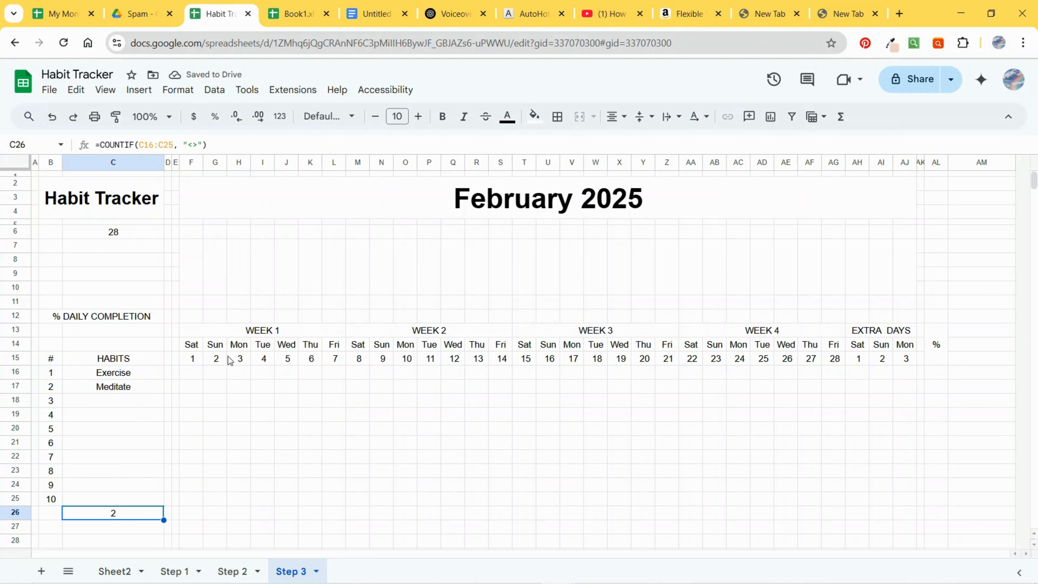
left_click_drag(196, 375, 904, 501)
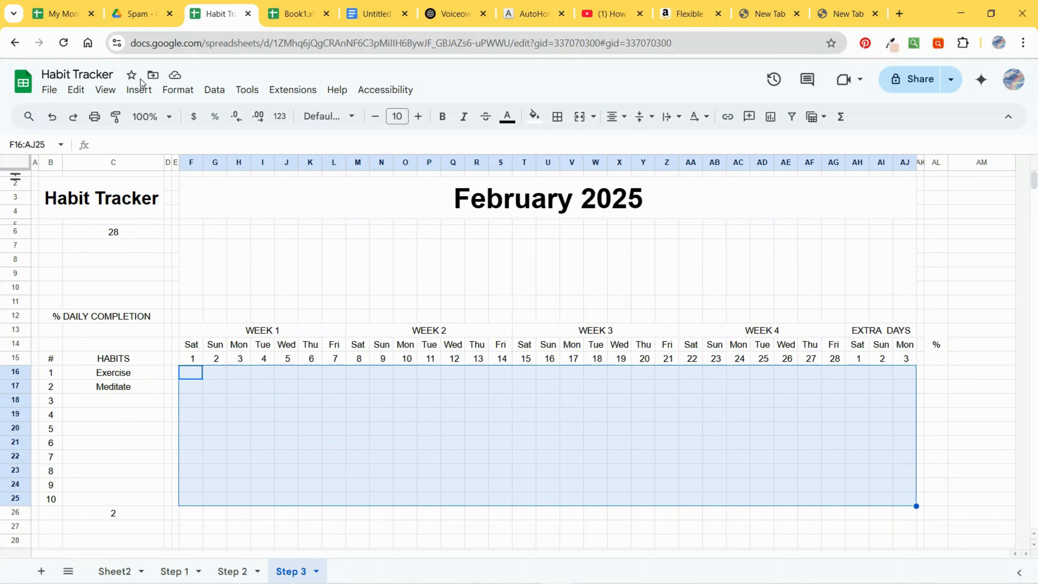
left_click(141, 92)
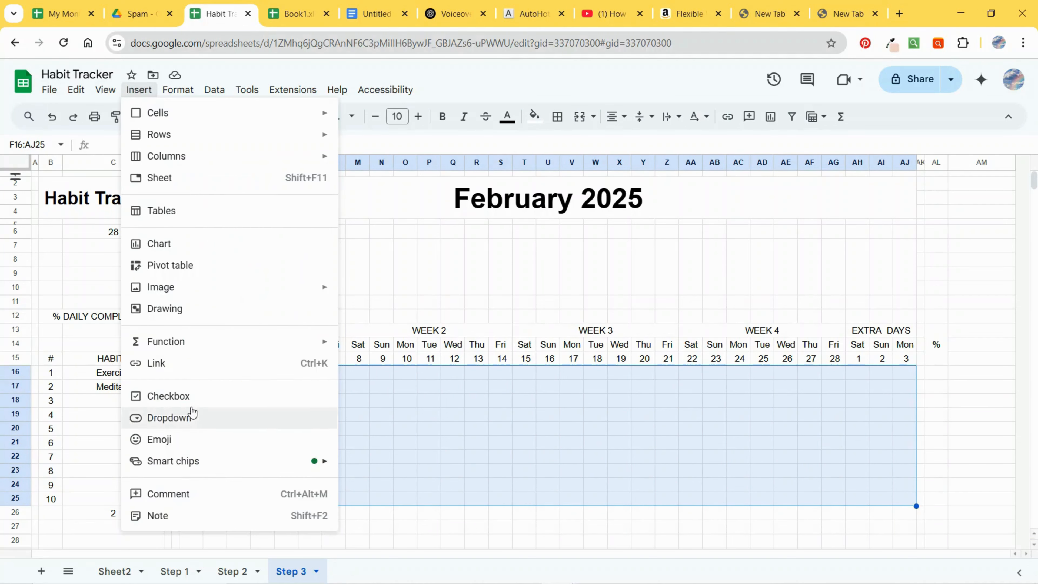
left_click(193, 397)
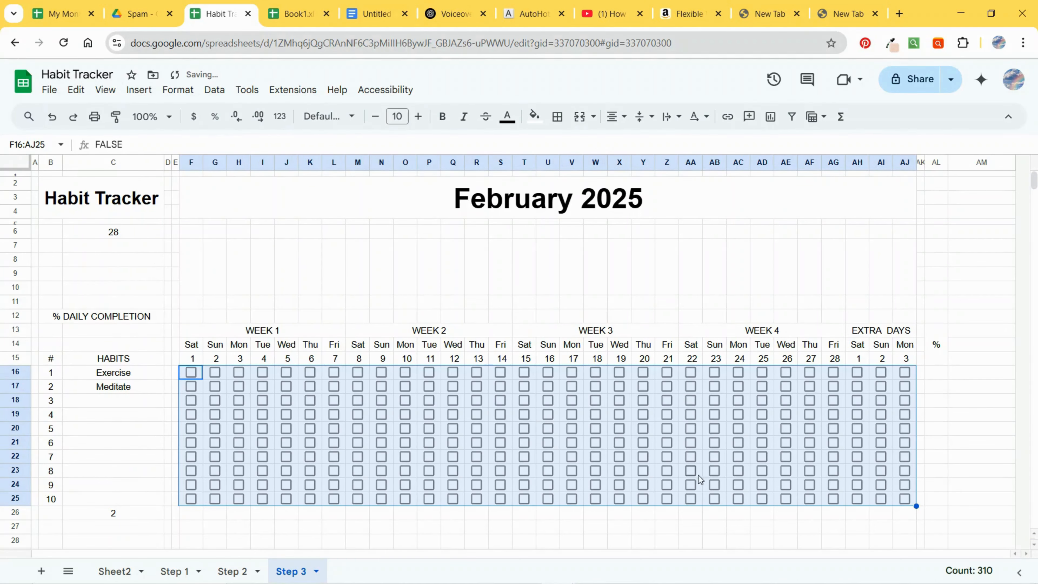
Step: Enter Go to bed by 10 PM in C18 and Habit 4 in C19
double_click(123, 403)
type("G")
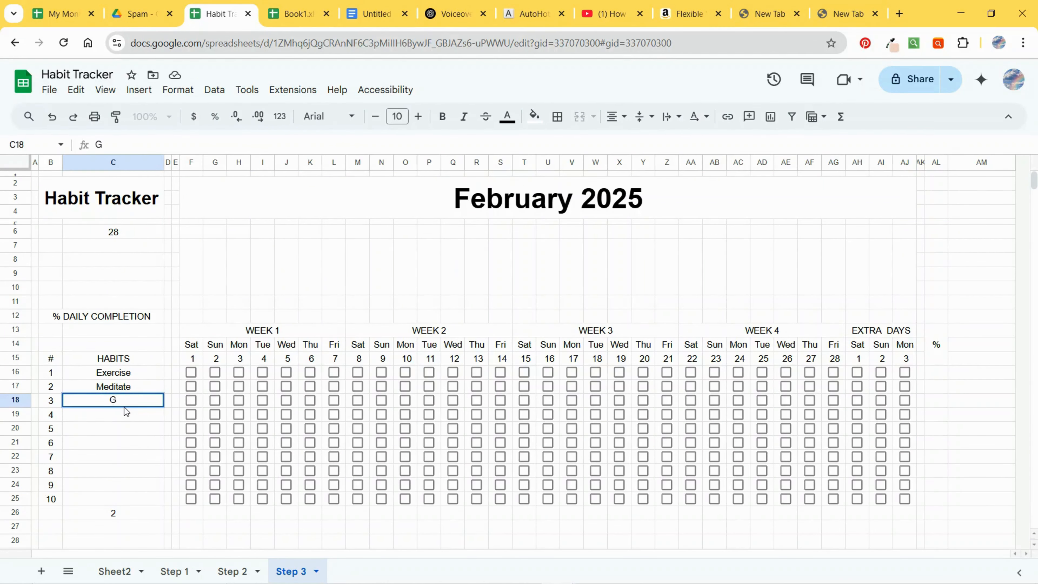
type("o to bed at 10")
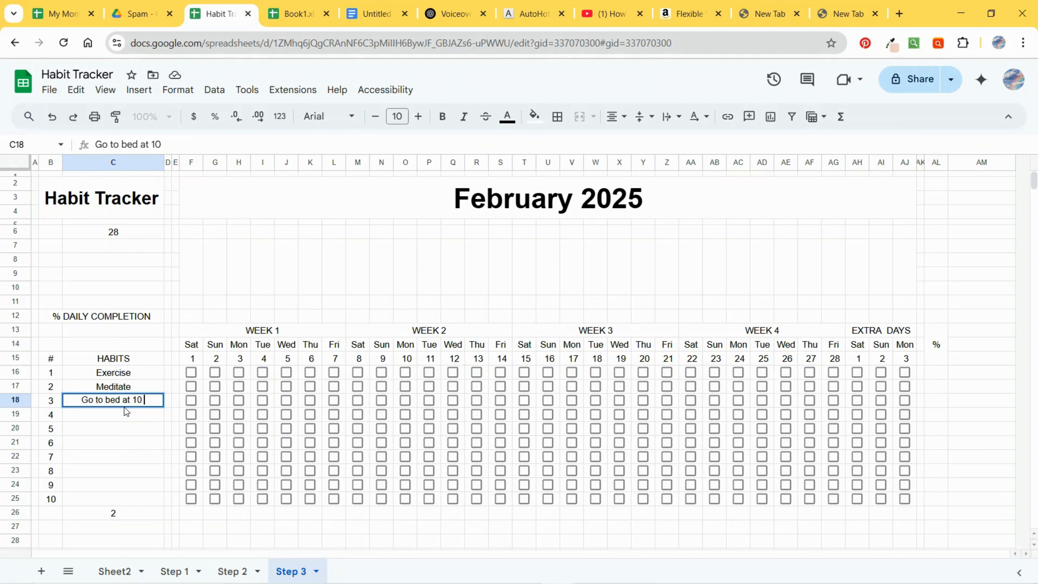
key("BackSpace")
key("BackSpace")
key("BackSpace")
key("BackSpace")
type("y 10 PM")
key("Return")
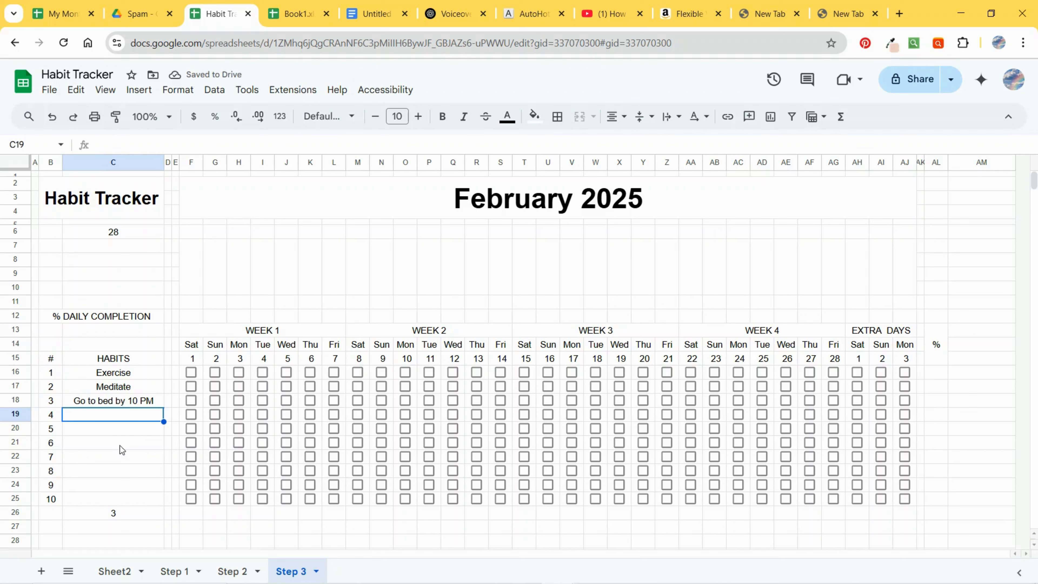
type("Habit 4")
key("Return")
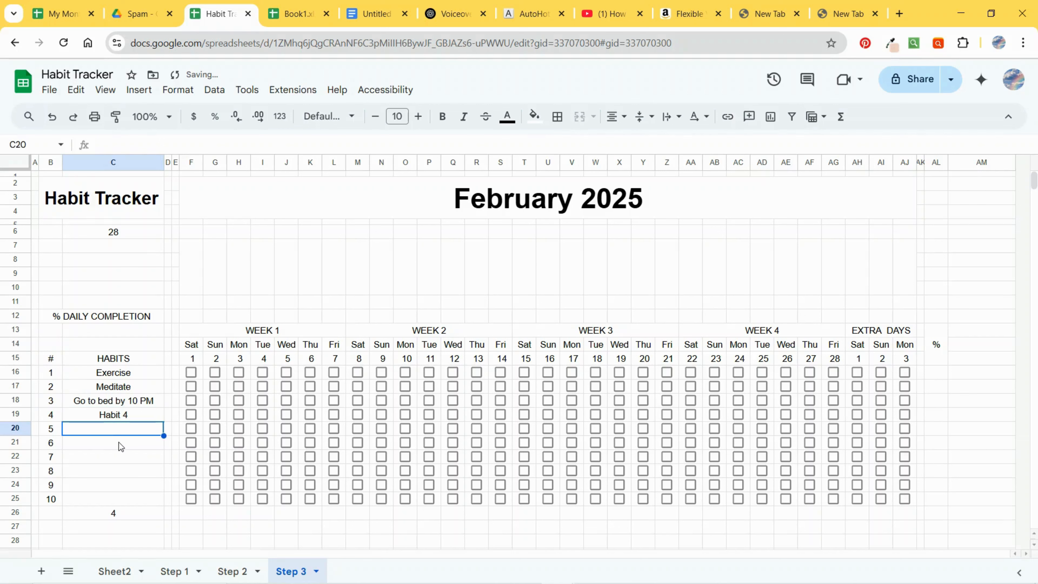
type("Habit")
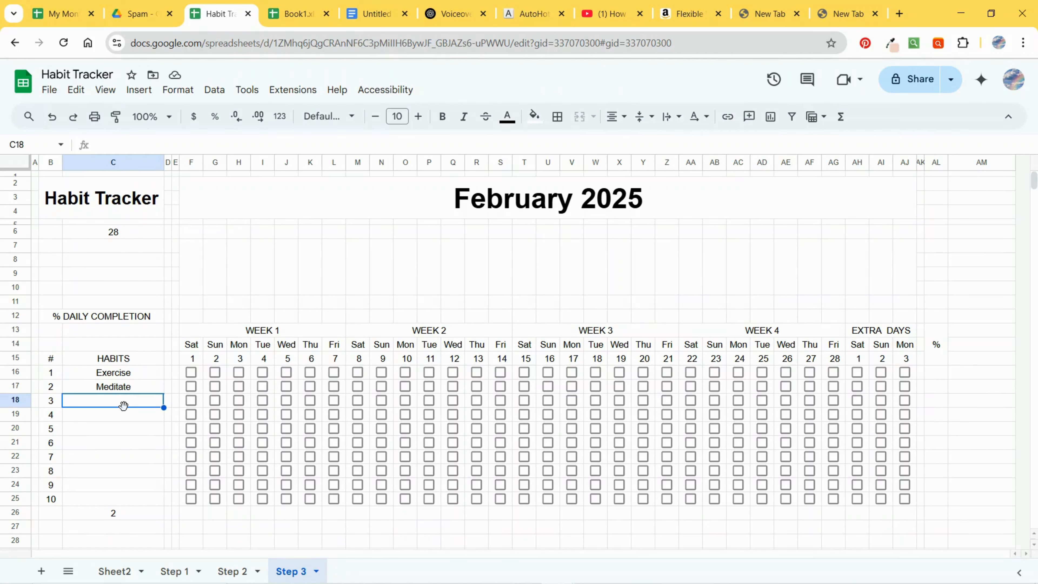
Step: Enter Go to bed by 10 PM, Habit 4 and Habit 5 as habits three to five in C18 through C20
type("Go to bed a")
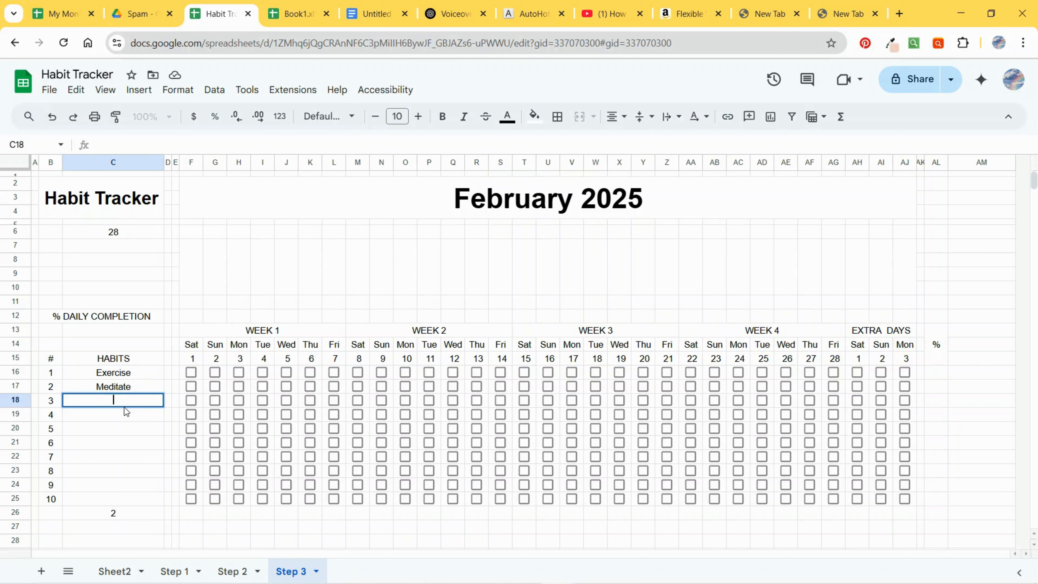
type("t 10")
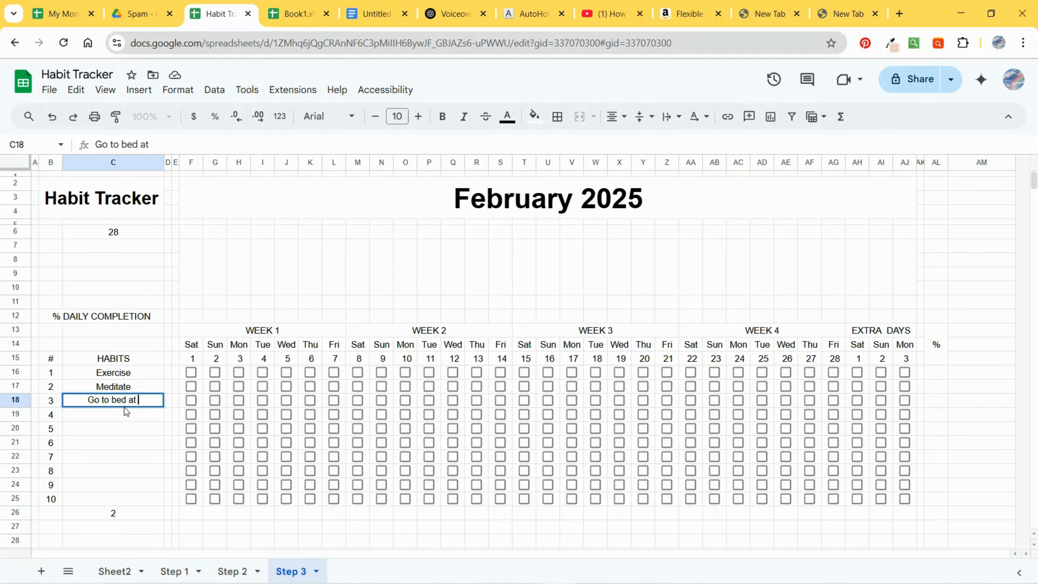
key("BackSpace")
key("BackSpace")
key("BackSpace")
key("BackSpace")
type("by 10 PM")
key("Return")
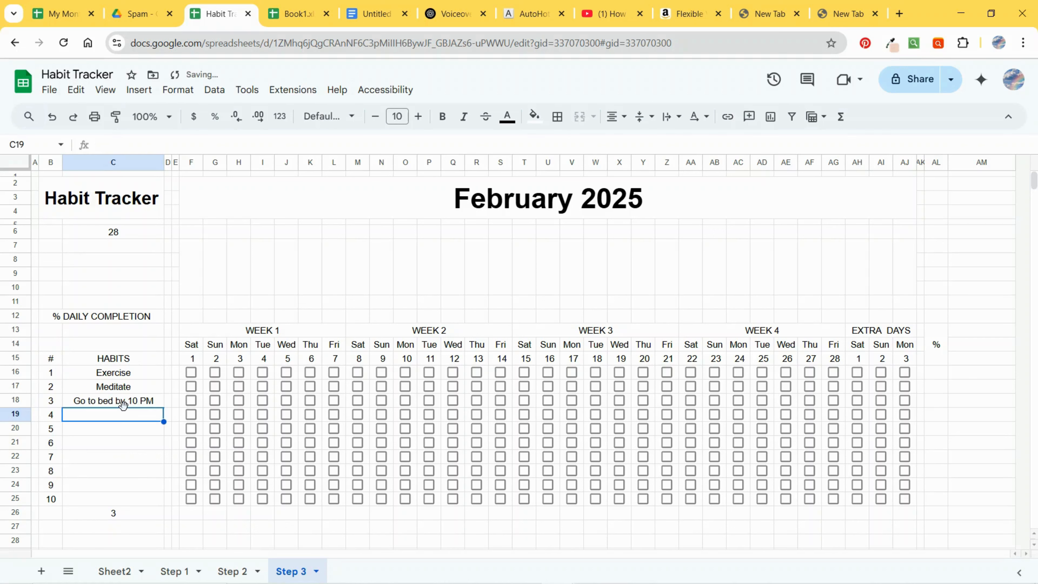
type("Habit 4")
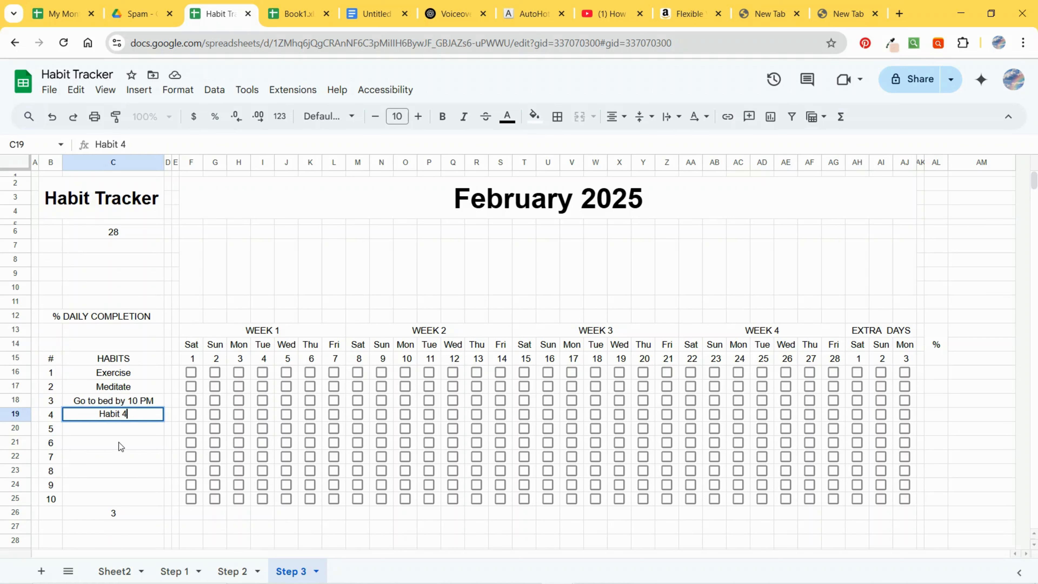
key("Return")
type("Habit 5")
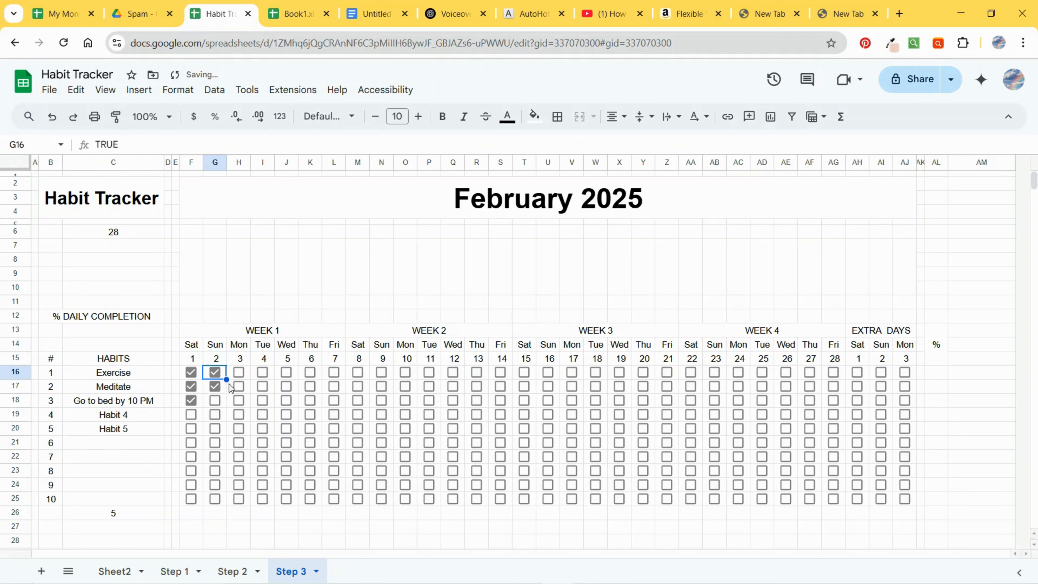
Step: Tick sample checkboxes for the habits on days 3 and 4
left_click(239, 372)
left_click(239, 392)
left_click(239, 414)
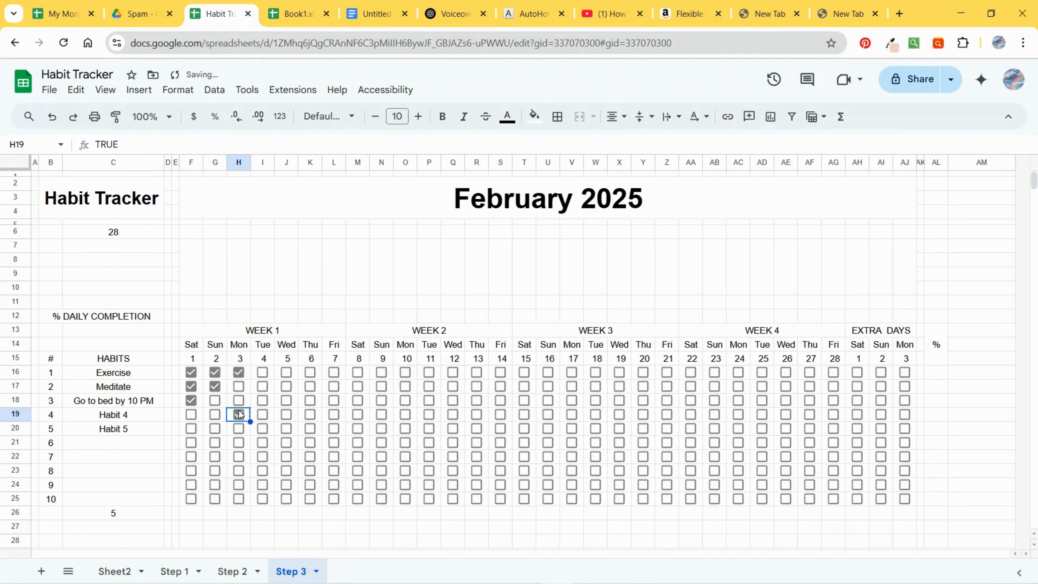
left_click(240, 390)
left_click(264, 402)
left_click(266, 386)
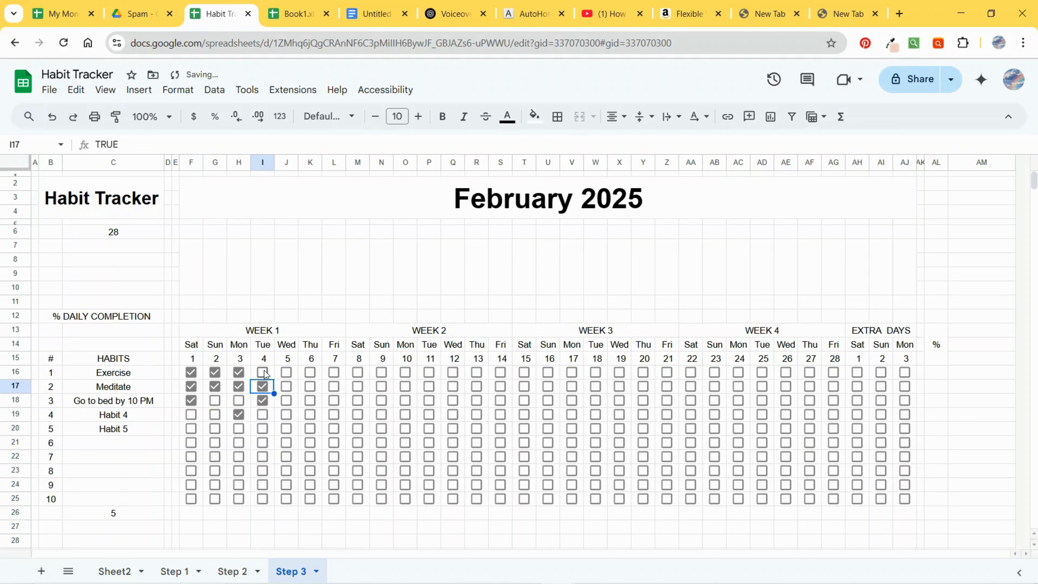
left_click(263, 372)
Step: Enter =COUNTIF(F16:F25, TRUE)/$C$26 in F12 to calculate the first day's completion rate
left_click(185, 316)
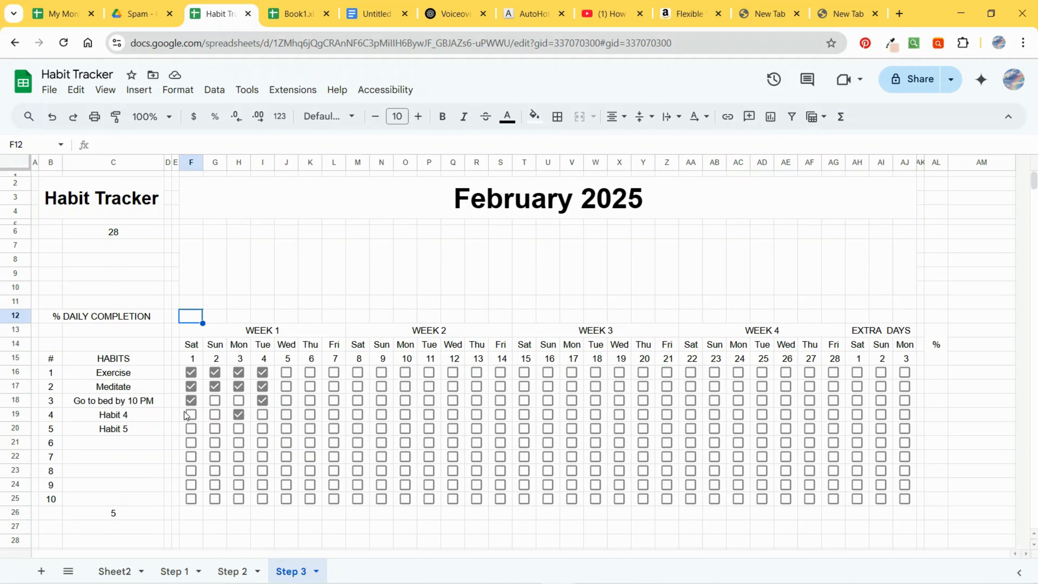
left_click(127, 143)
type("=COUNT")
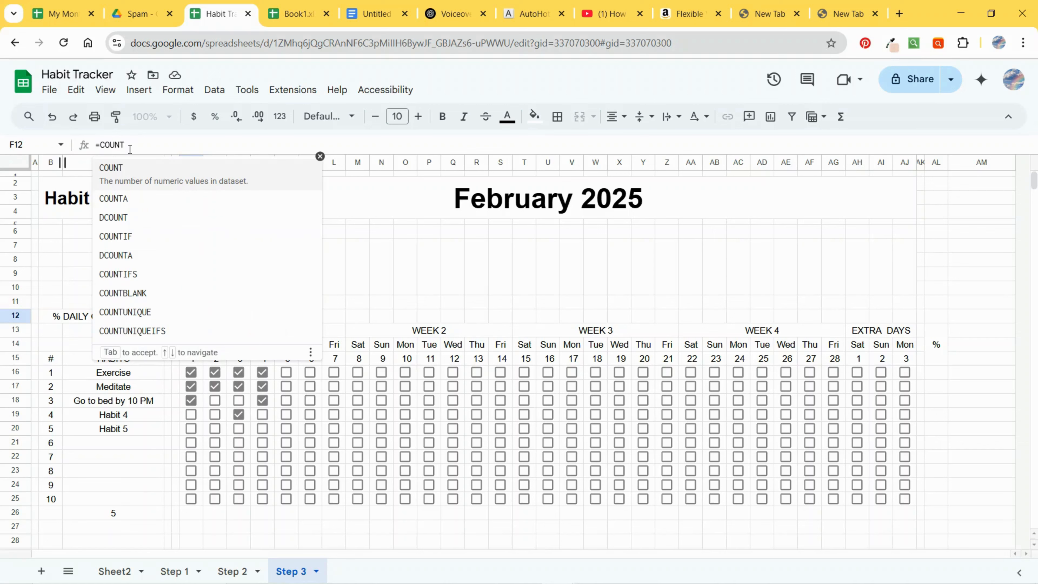
type("IF(")
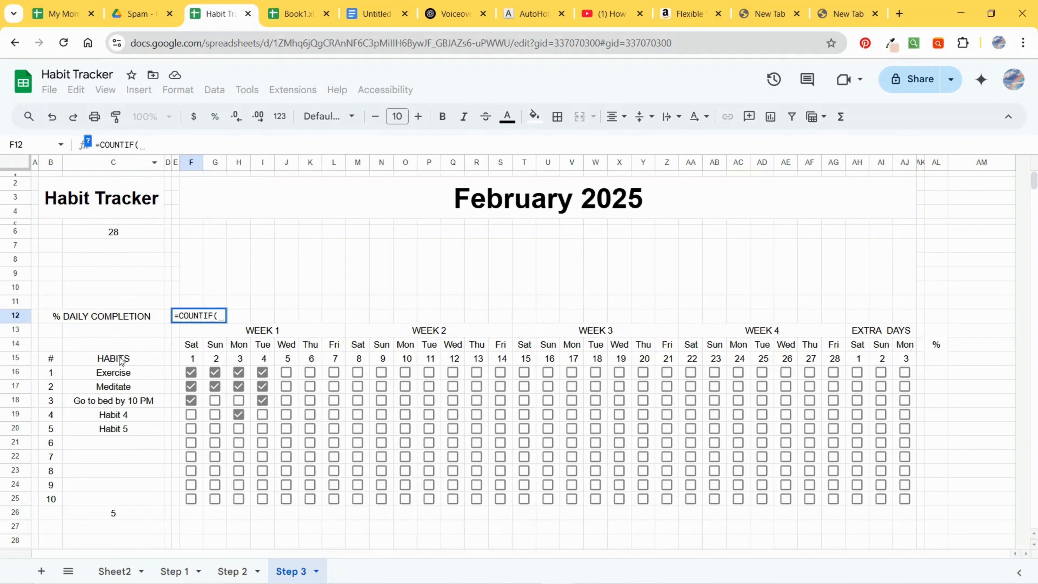
left_click_drag(191, 372, 197, 501)
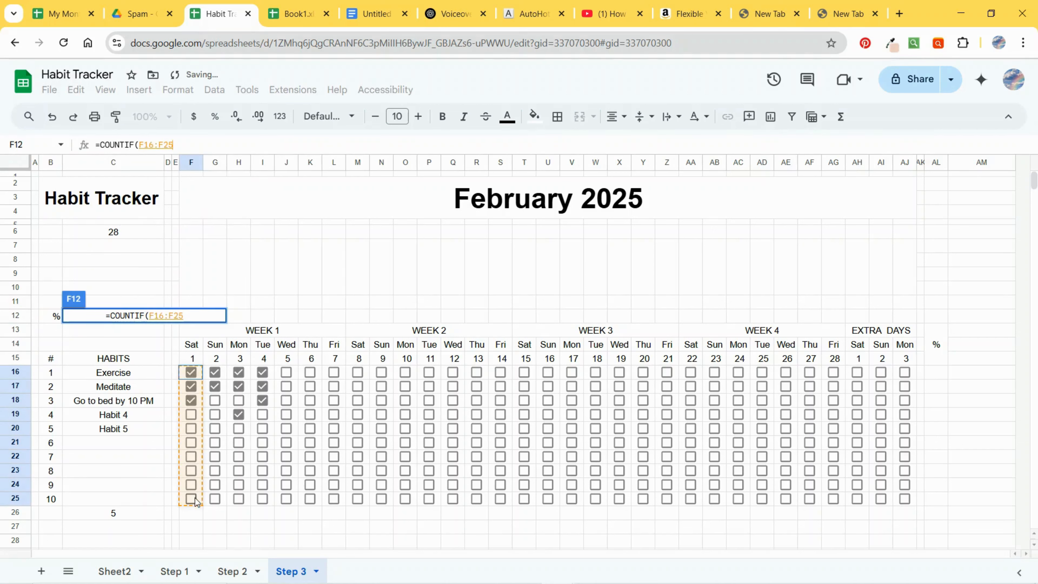
left_click(203, 144)
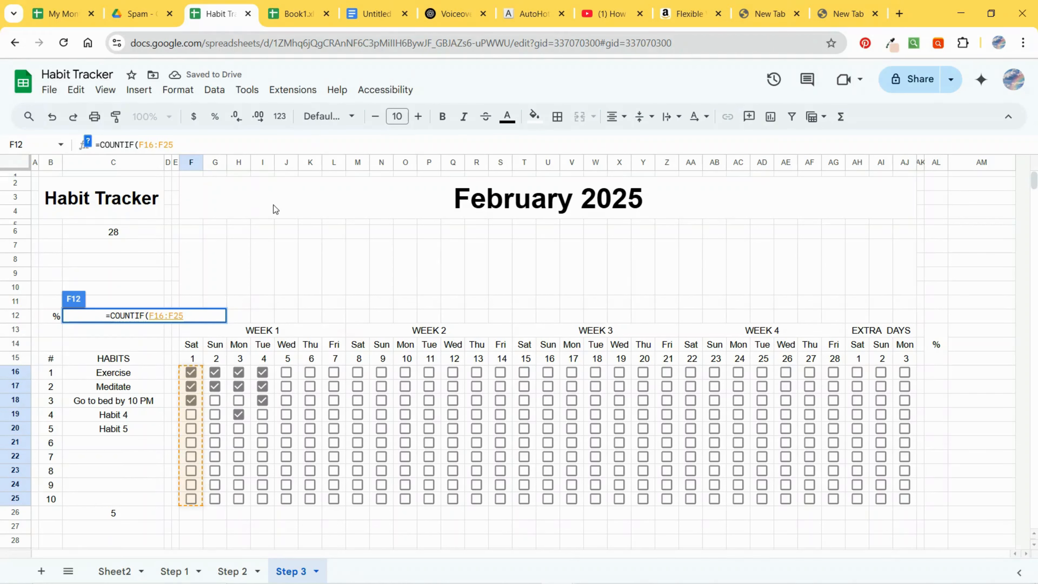
type(", TRUE")
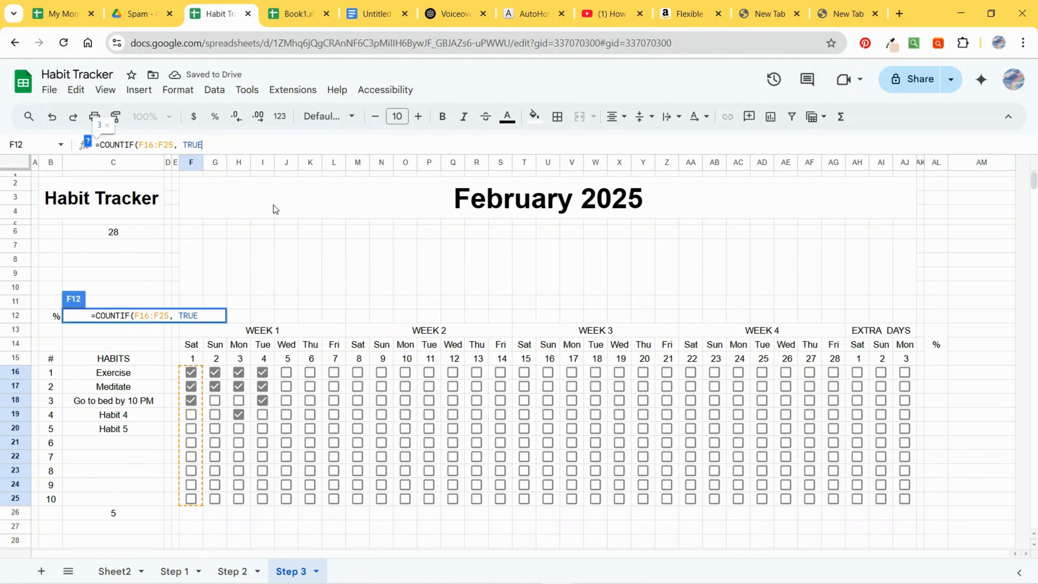
type(")/")
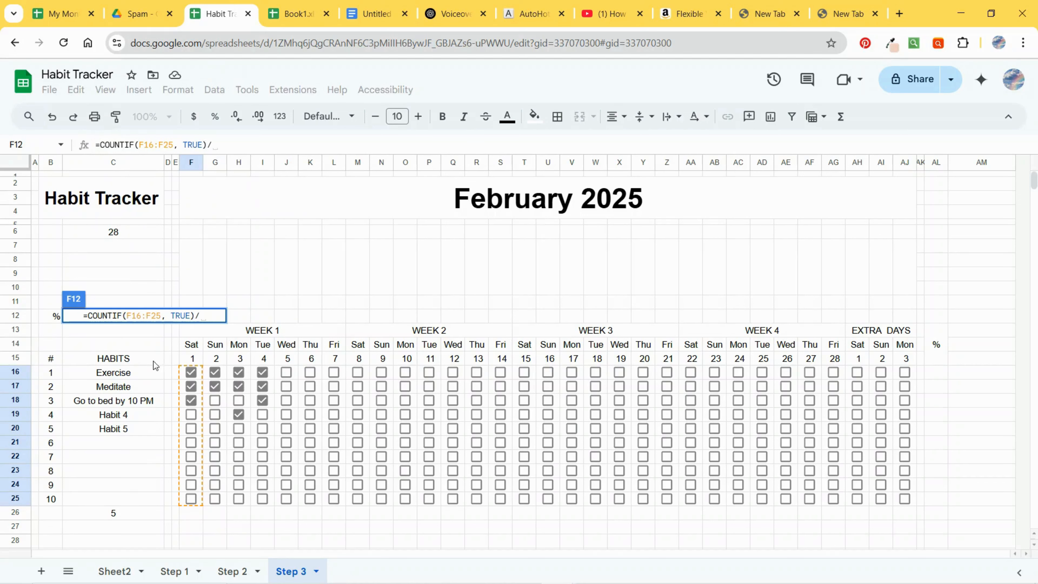
left_click(115, 516)
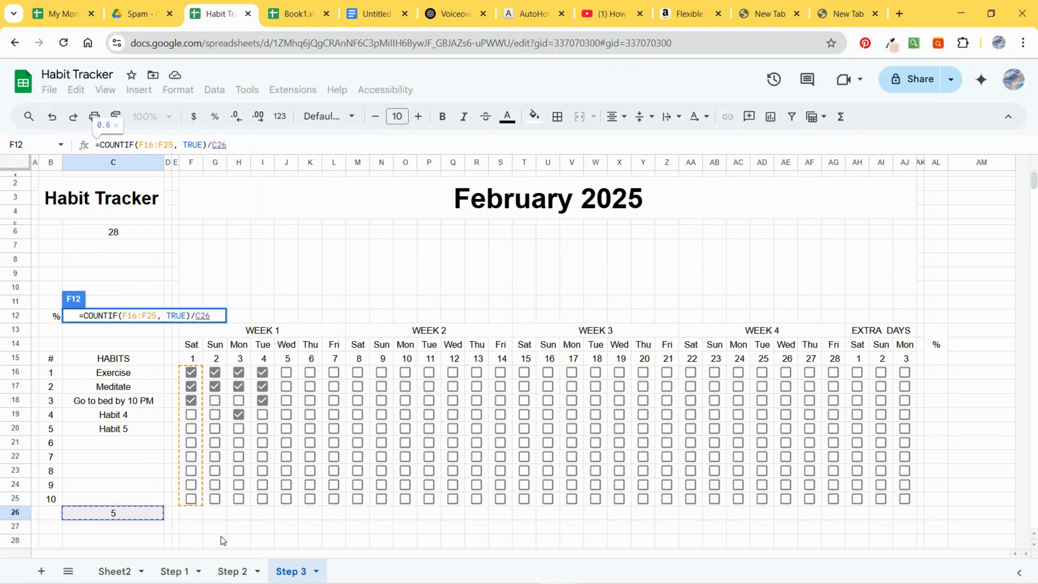
left_click(212, 145)
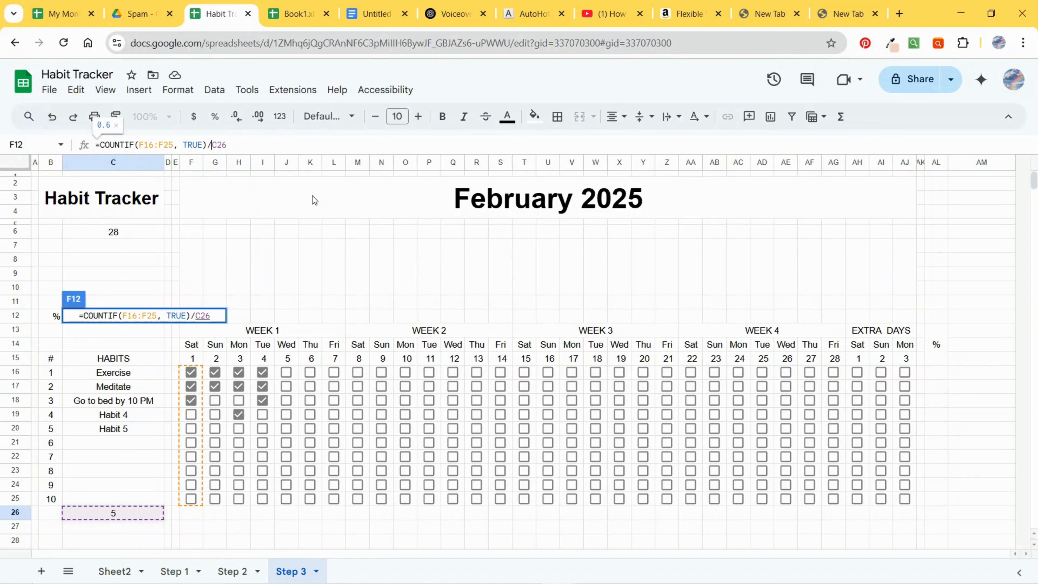
type("$")
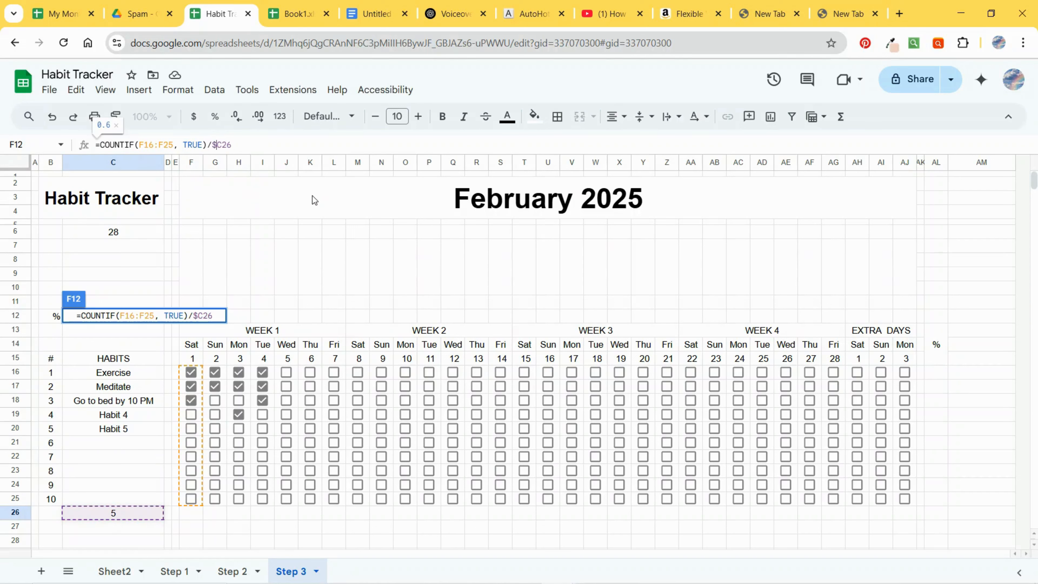
left_click(222, 144)
type("$")
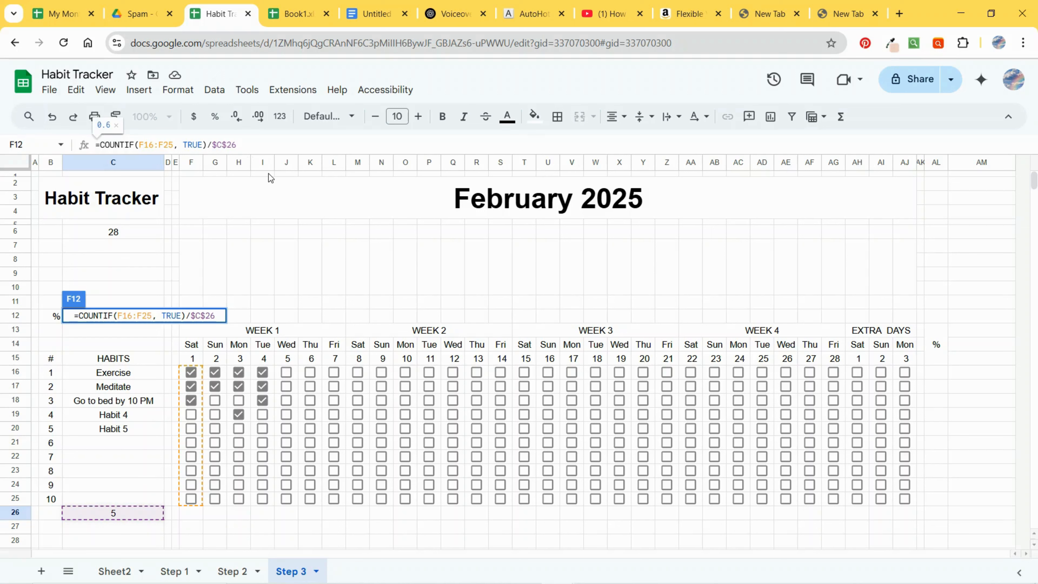
key("Return")
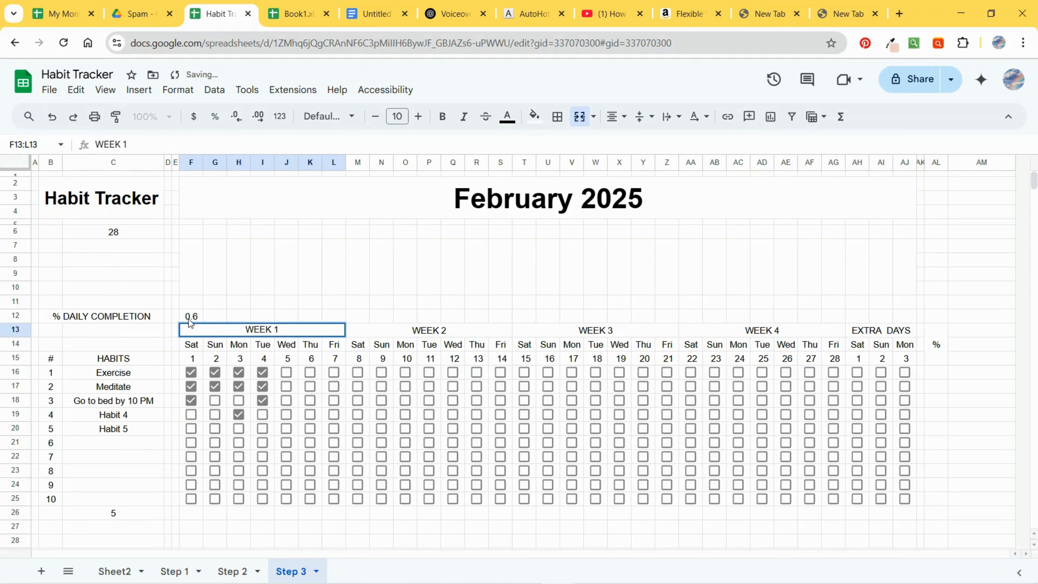
Step: Format the F12 result as a percentage with no decimal places
double_click(189, 319)
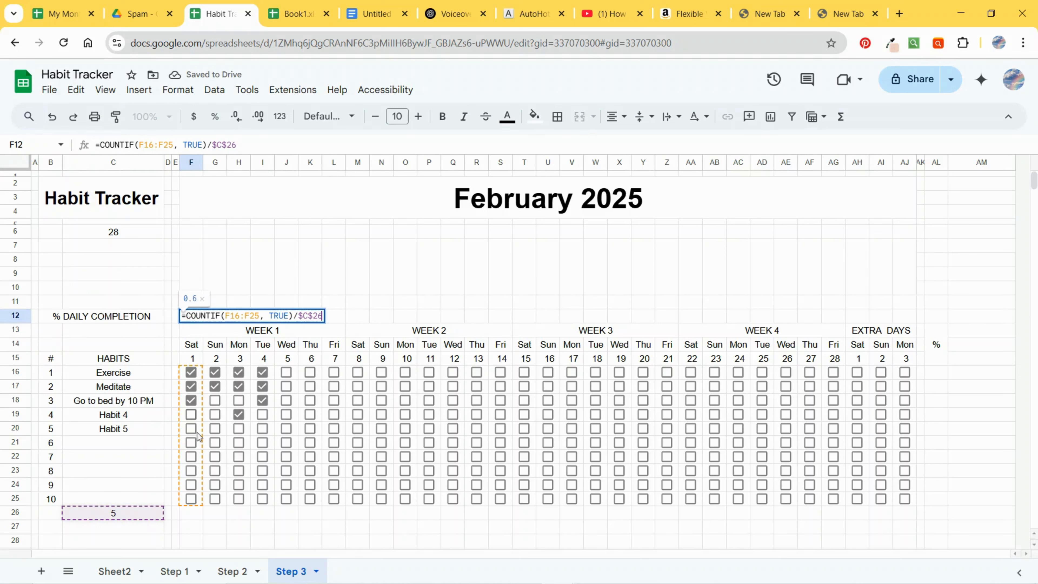
left_click(229, 538)
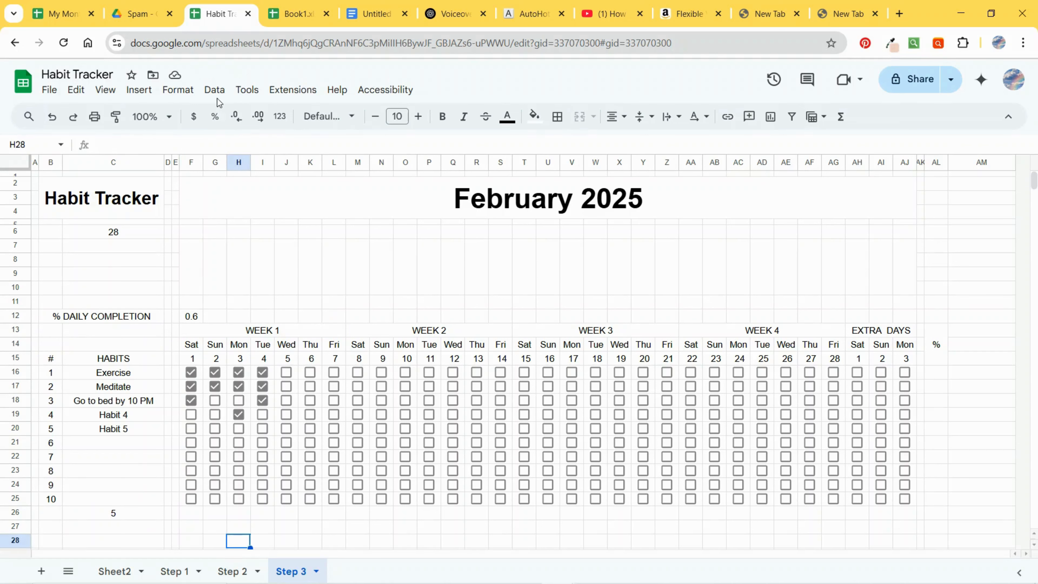
left_click(216, 122)
left_click(182, 319)
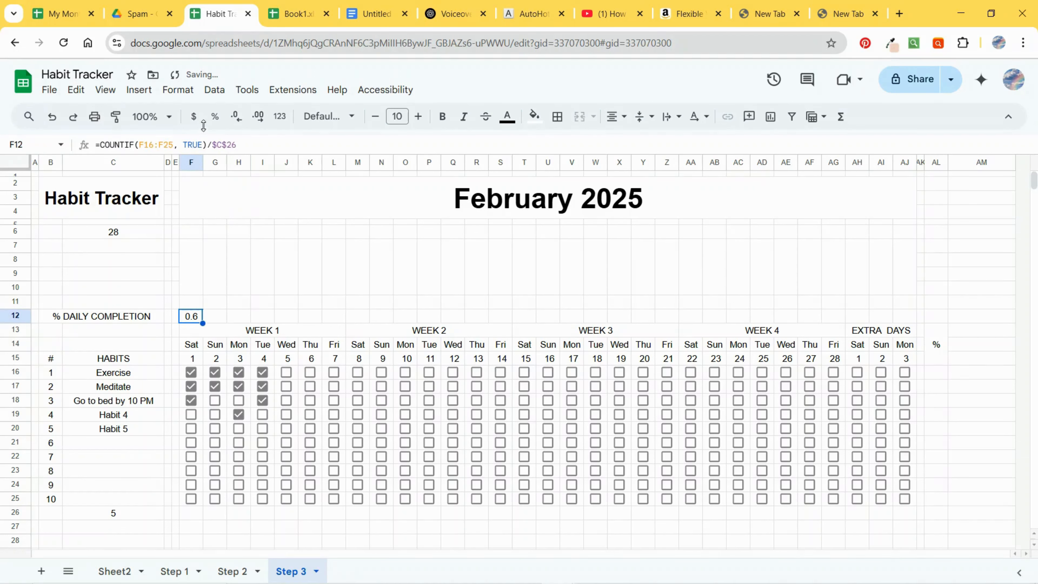
left_click(215, 116)
left_click(236, 119)
left_click(236, 119)
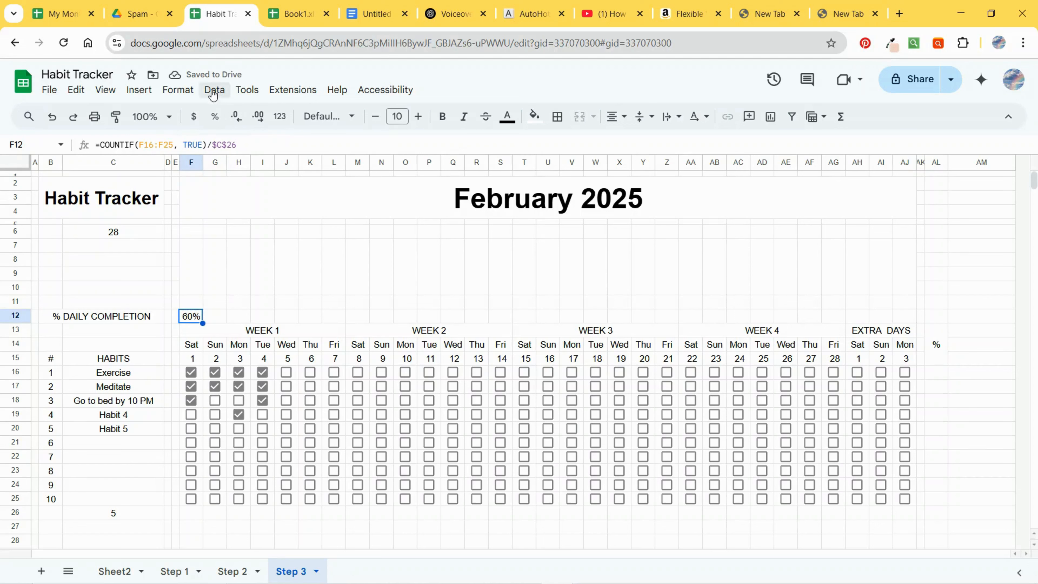
Step: Reduce F12's font size to 8 and fill the formula across the row to AJ12
left_click(375, 117)
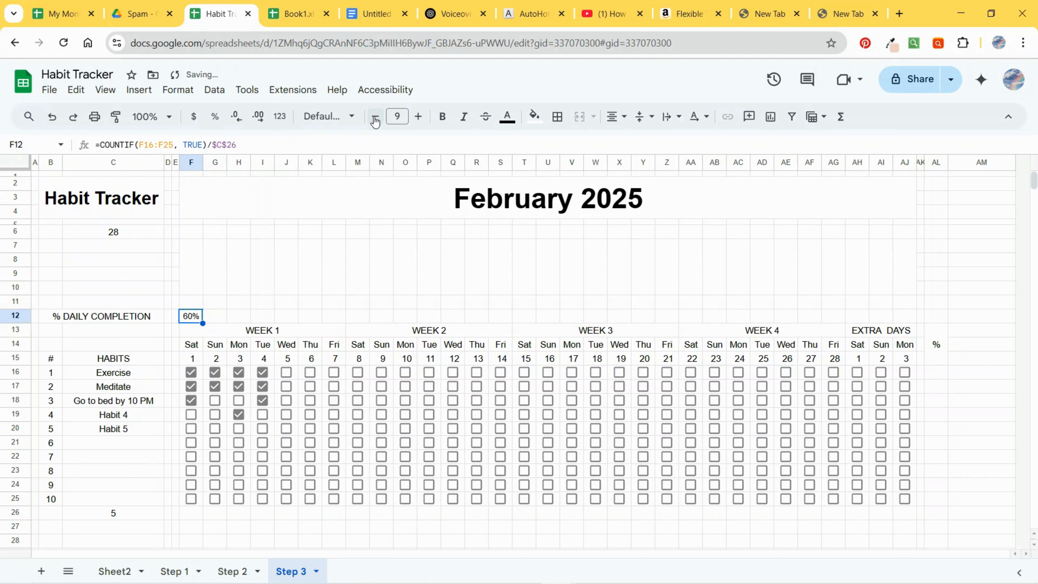
left_click(374, 117)
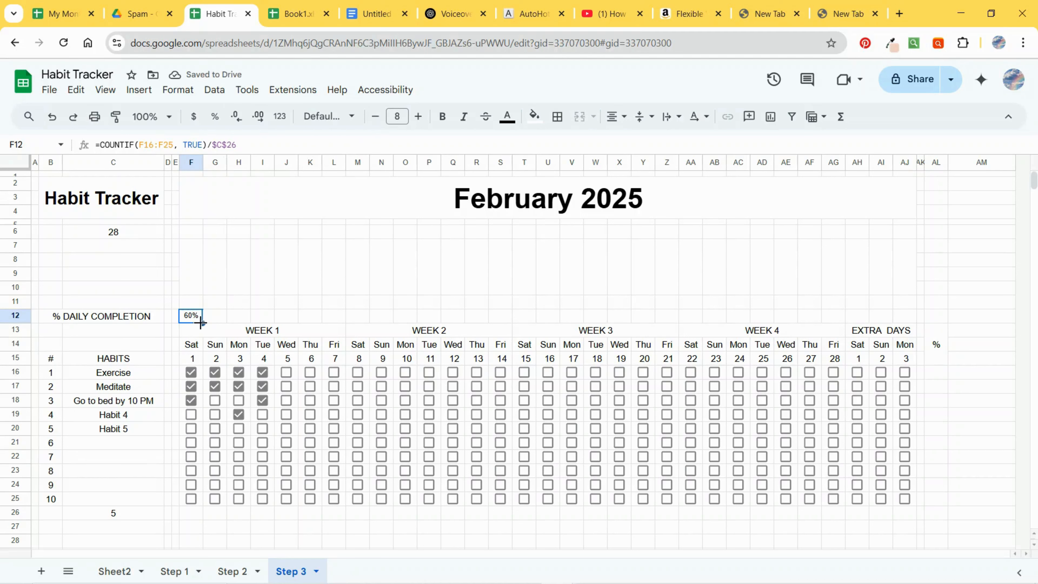
left_click_drag(202, 323, 899, 328)
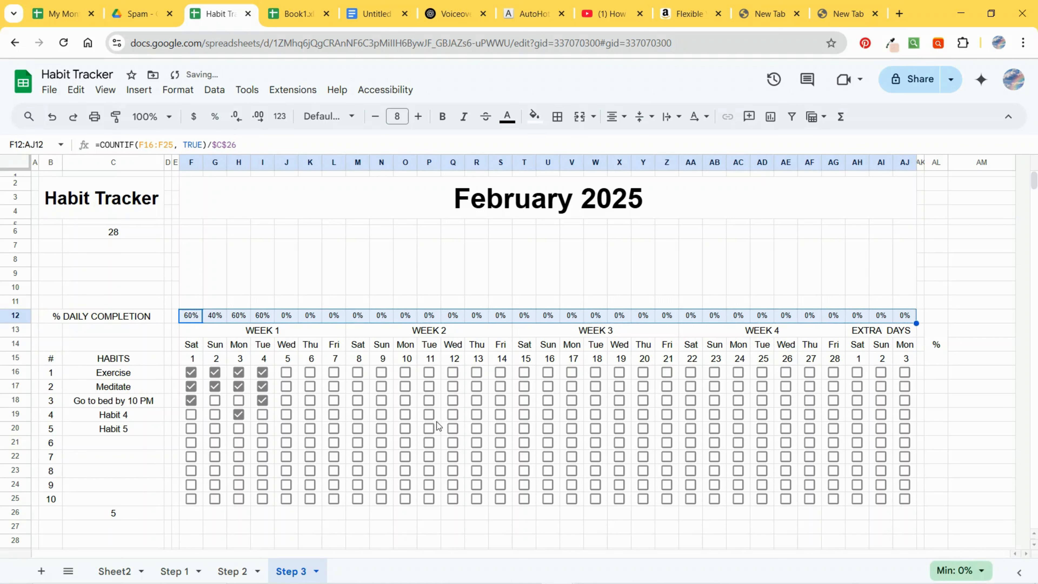
Step: Tick sample checkboxes for the first three habits on days 5 through 7
left_click(287, 401)
left_click(286, 386)
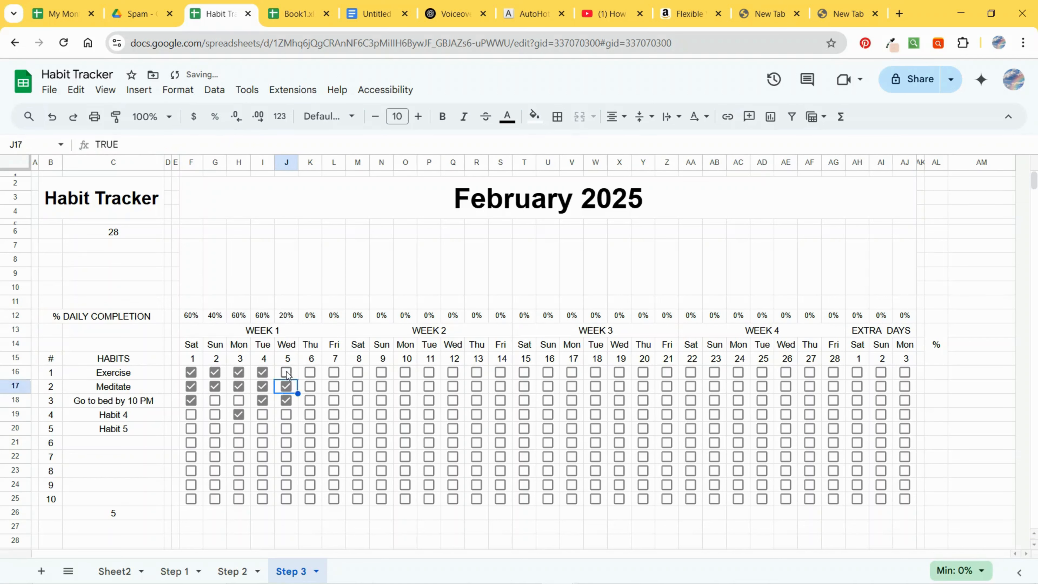
left_click(287, 372)
left_click(312, 402)
left_click(336, 382)
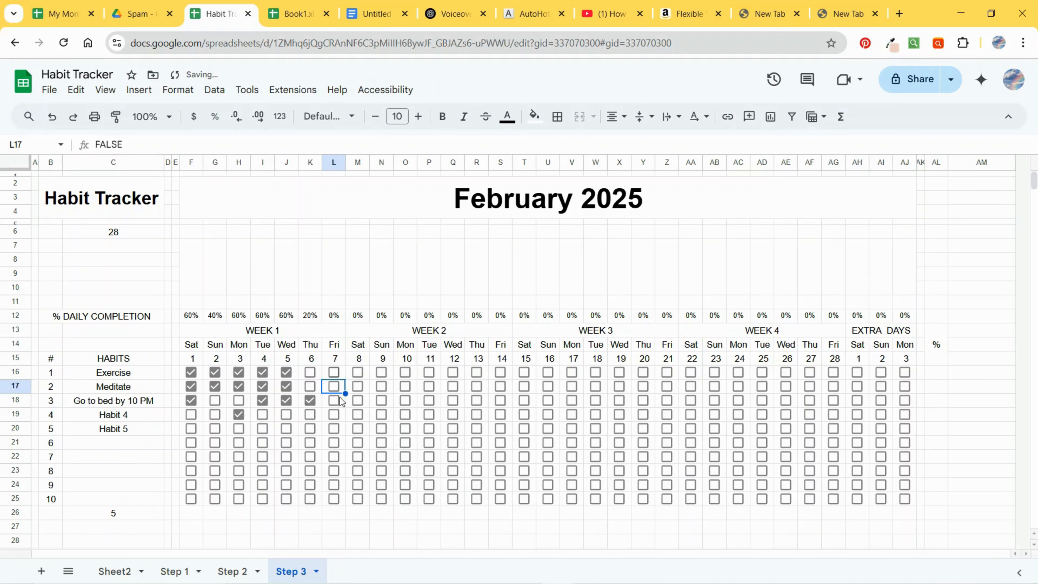
left_click(334, 372)
left_click(333, 400)
left_click(358, 372)
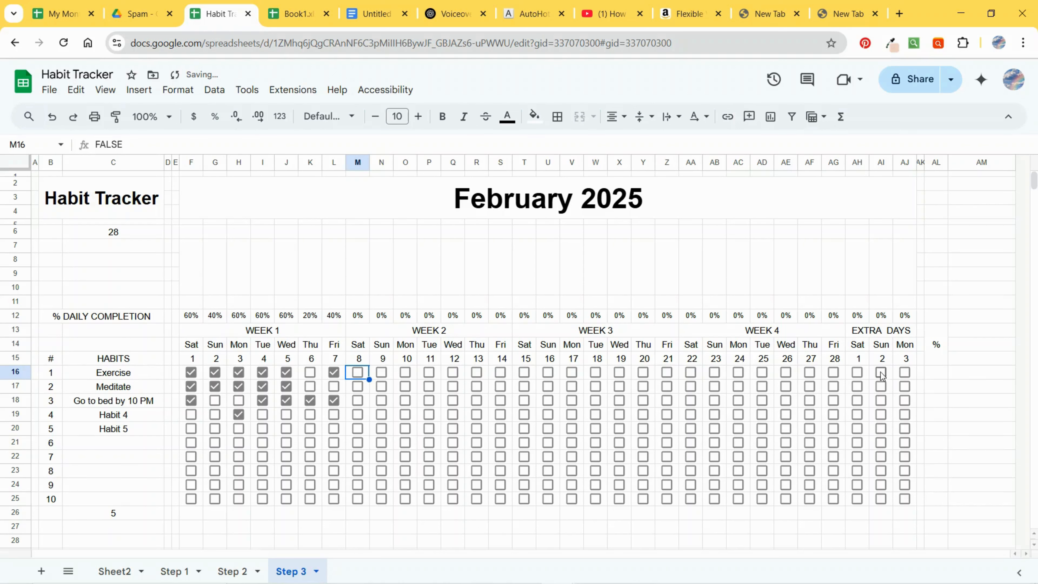
Step: Enter =COUNTIF(F16:AJ16, TRUE)/$C$6 in AL16 to calculate the first habit's monthly completion rate
left_click(934, 372)
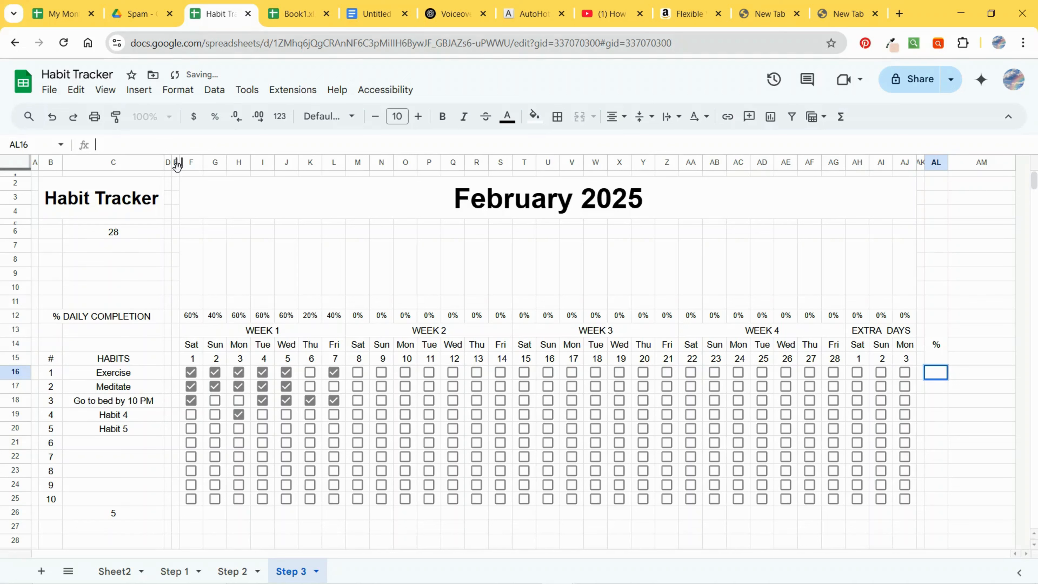
type("=")
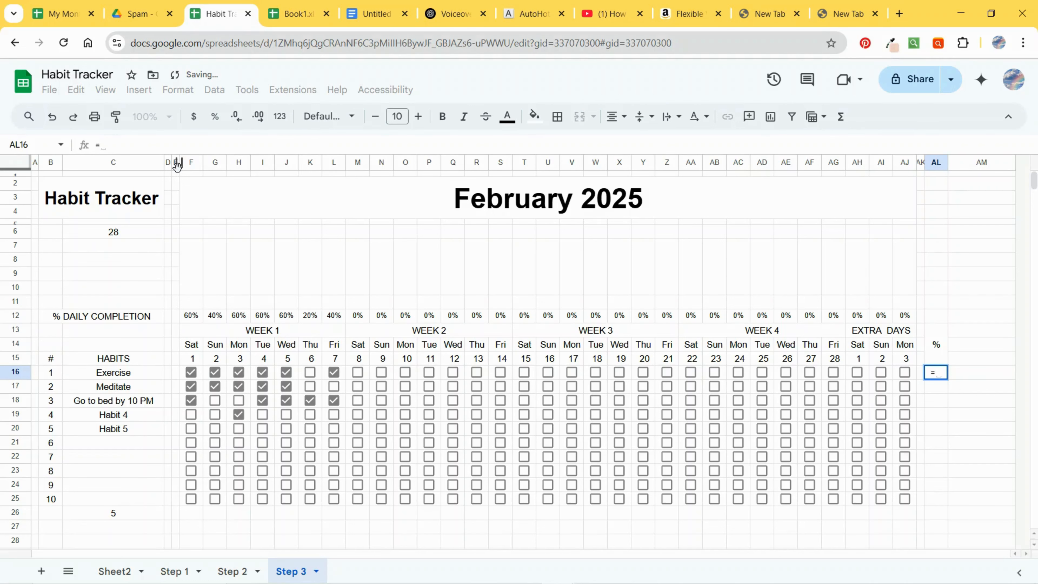
type("COUNTIF")
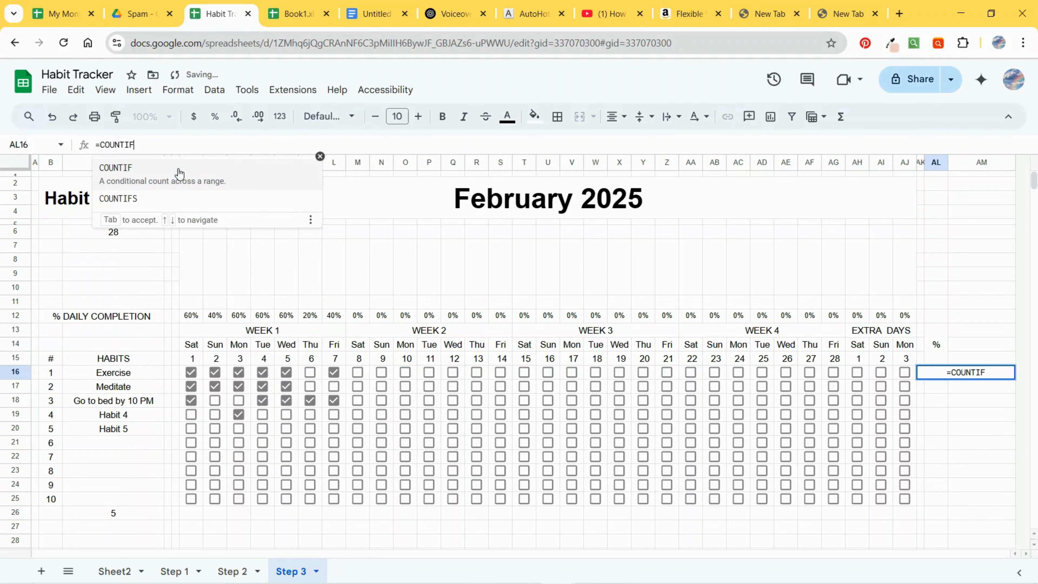
type("(")
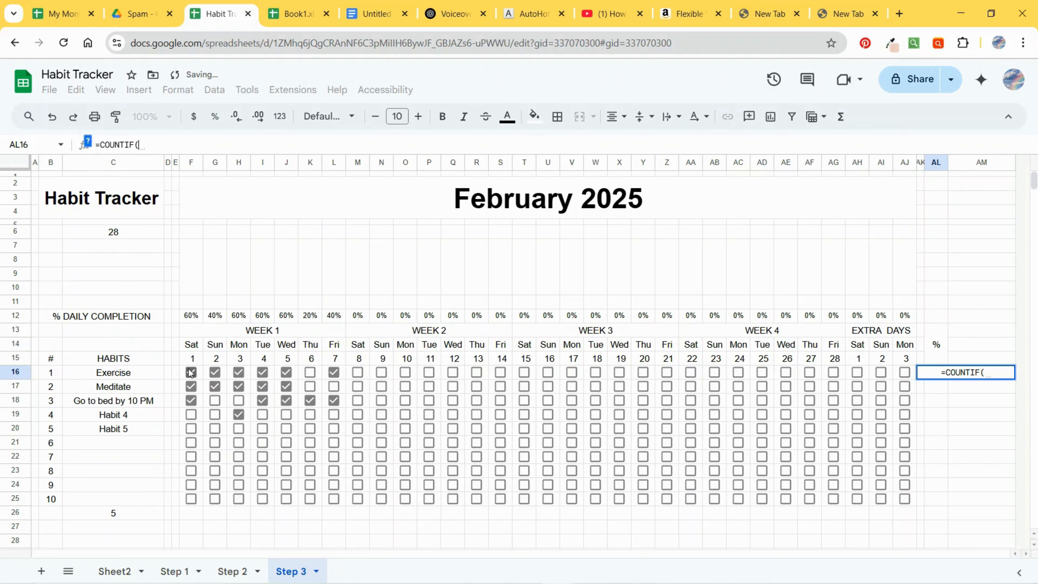
left_click_drag(190, 372, 825, 375)
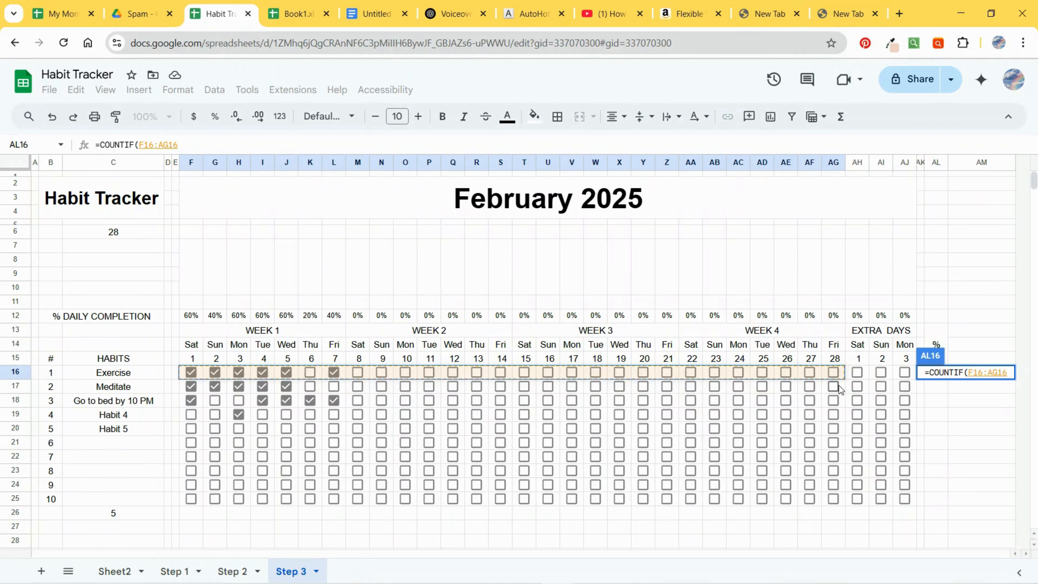
left_click(314, 248)
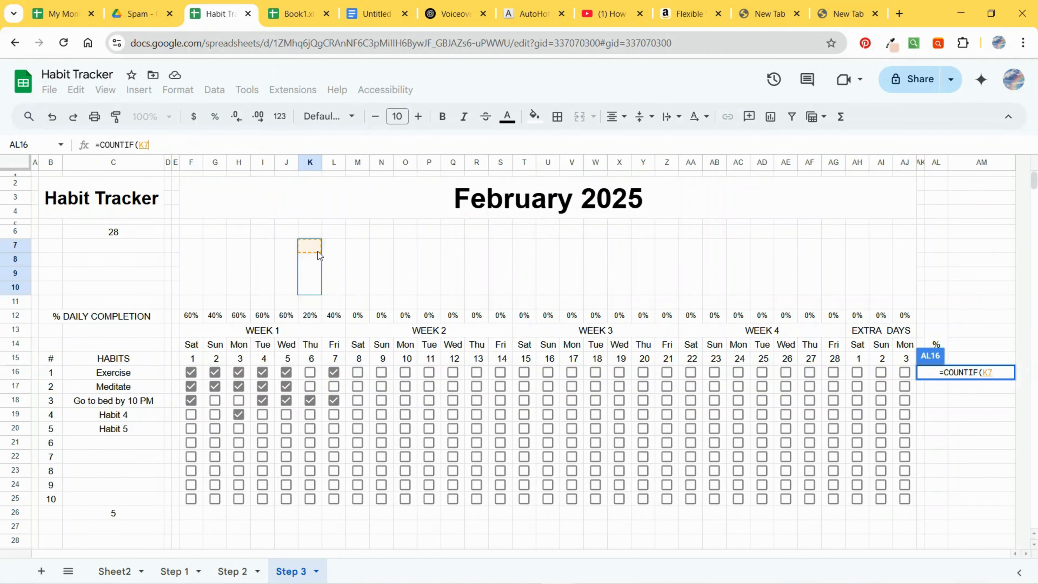
left_click_drag(191, 374, 899, 378)
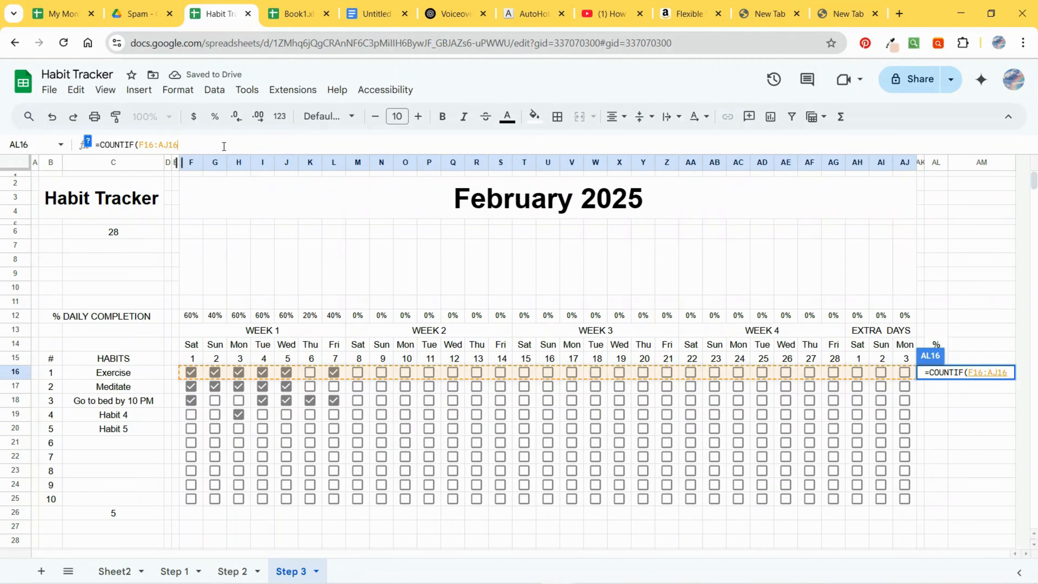
type(", T")
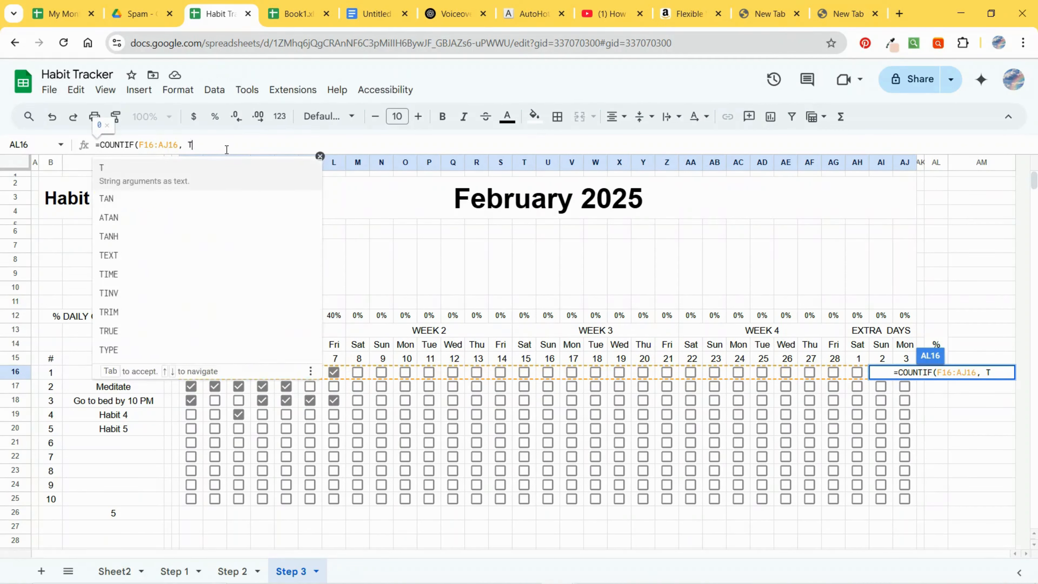
type("RUE)")
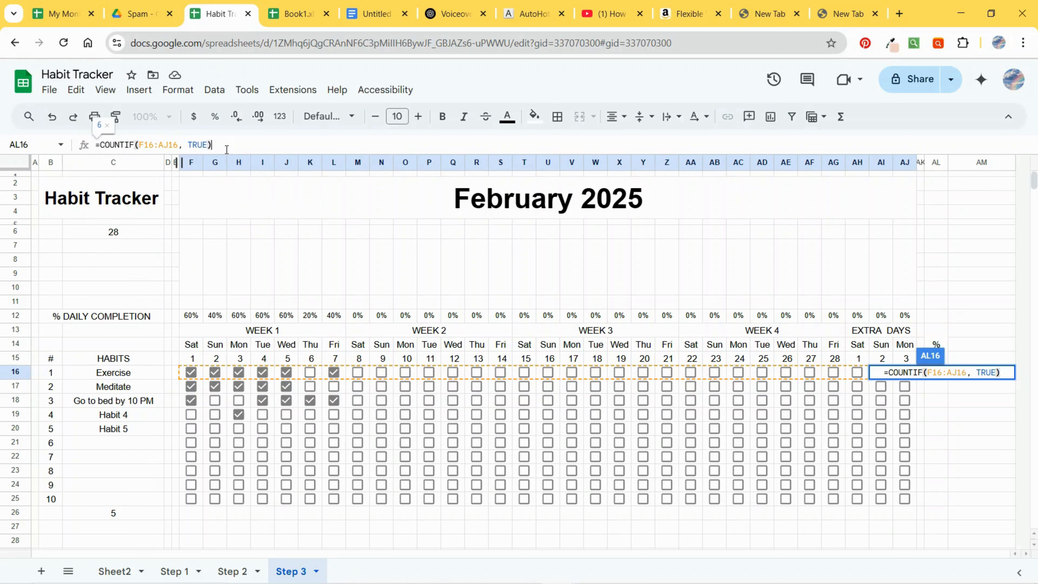
type("/")
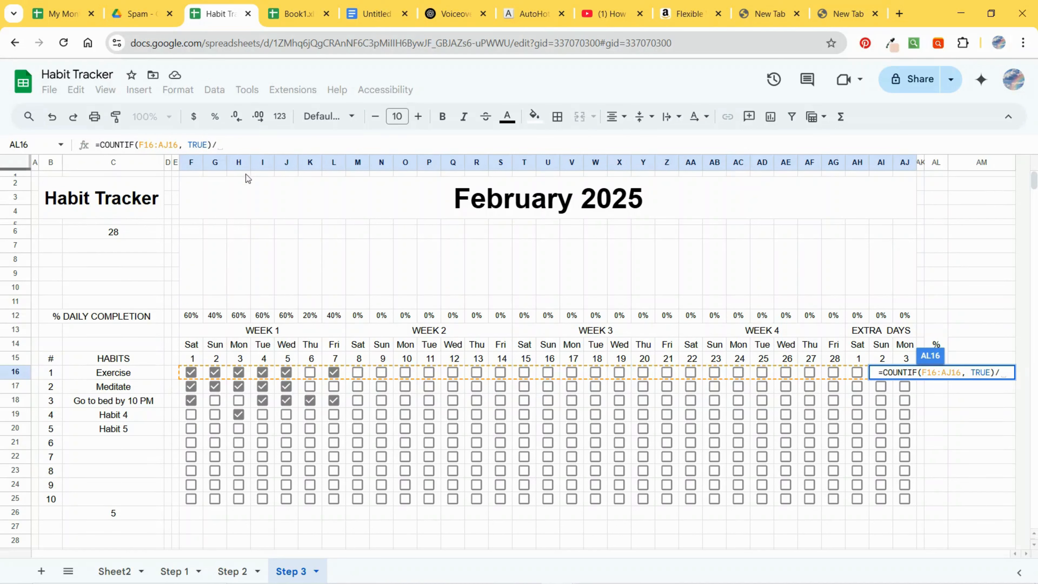
left_click(135, 234)
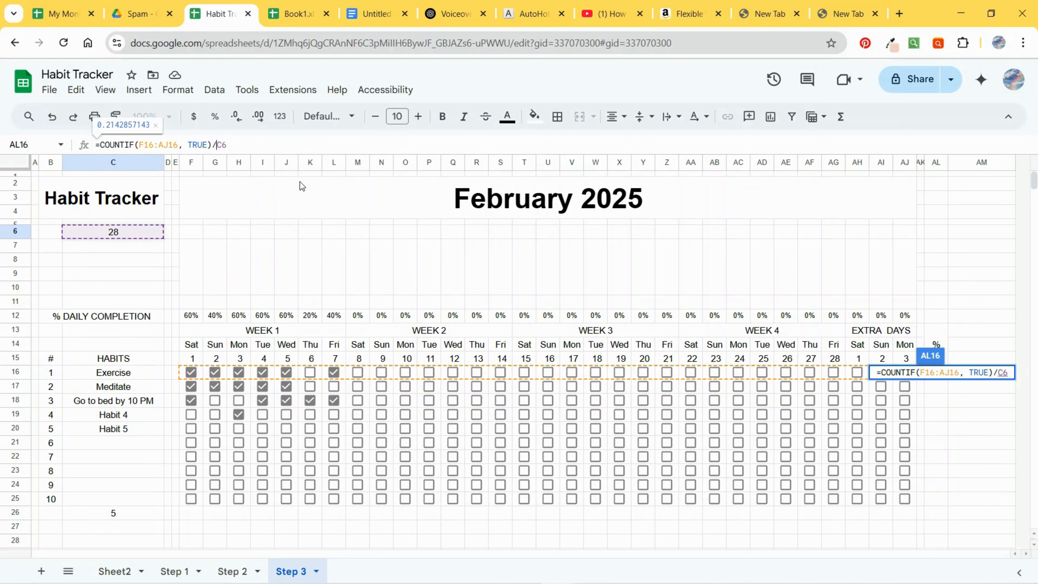
left_click(217, 145)
type("$")
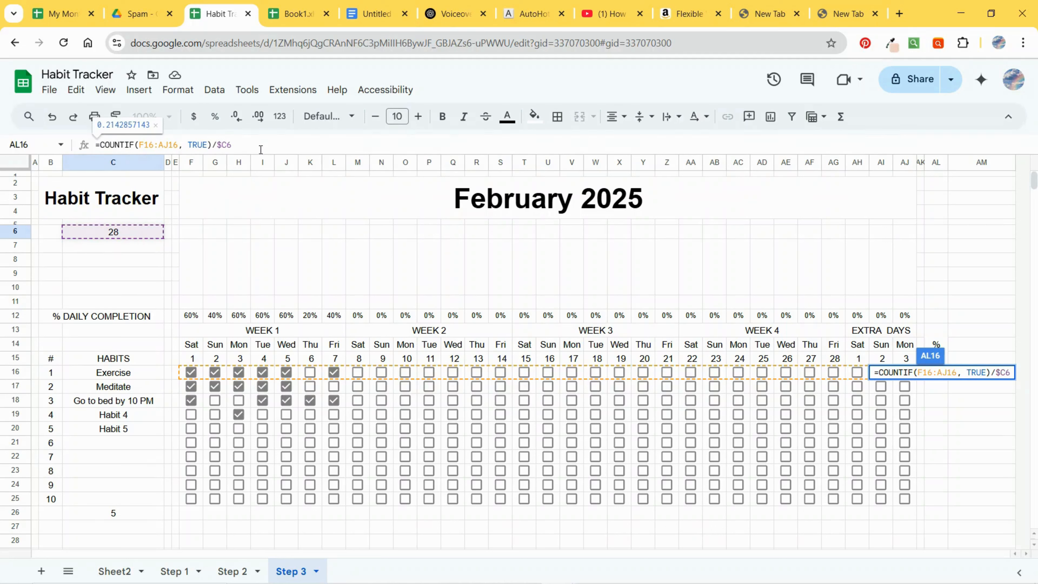
key("Right")
type("$")
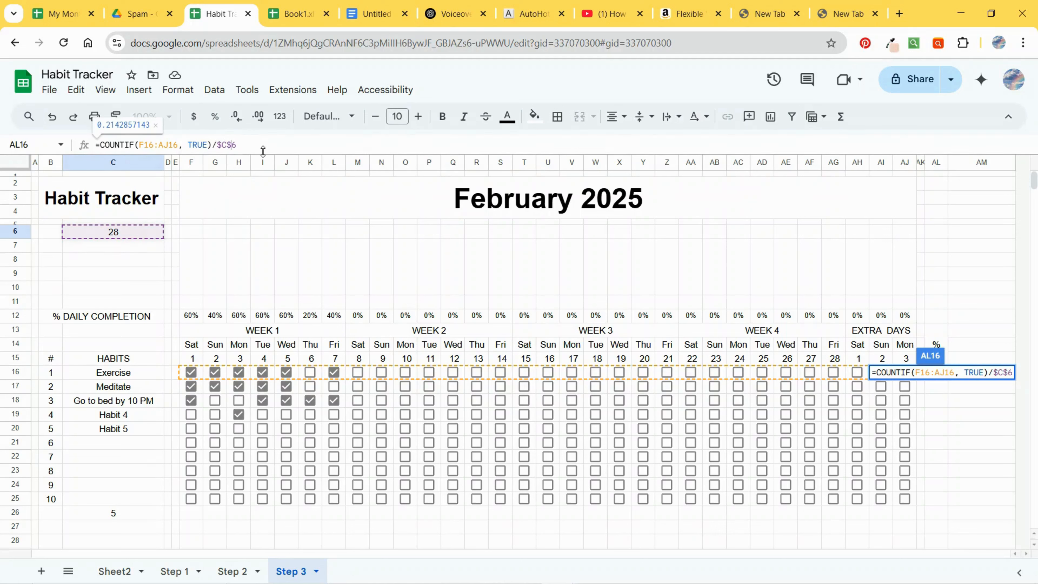
key("Return")
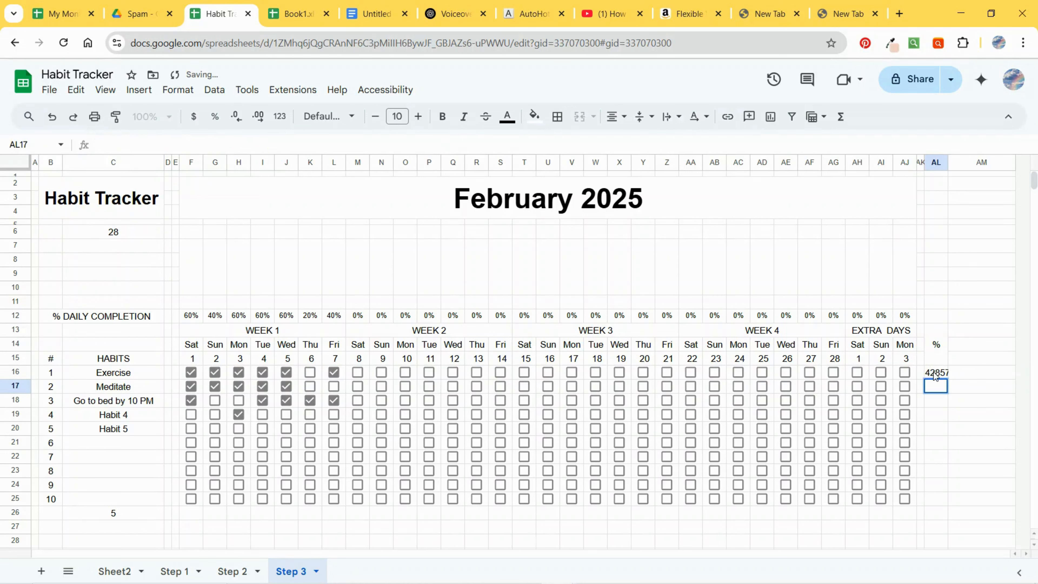
Step: Format AL16 as a percentage with no decimal places and fill the formula down to AL25
double_click(934, 373)
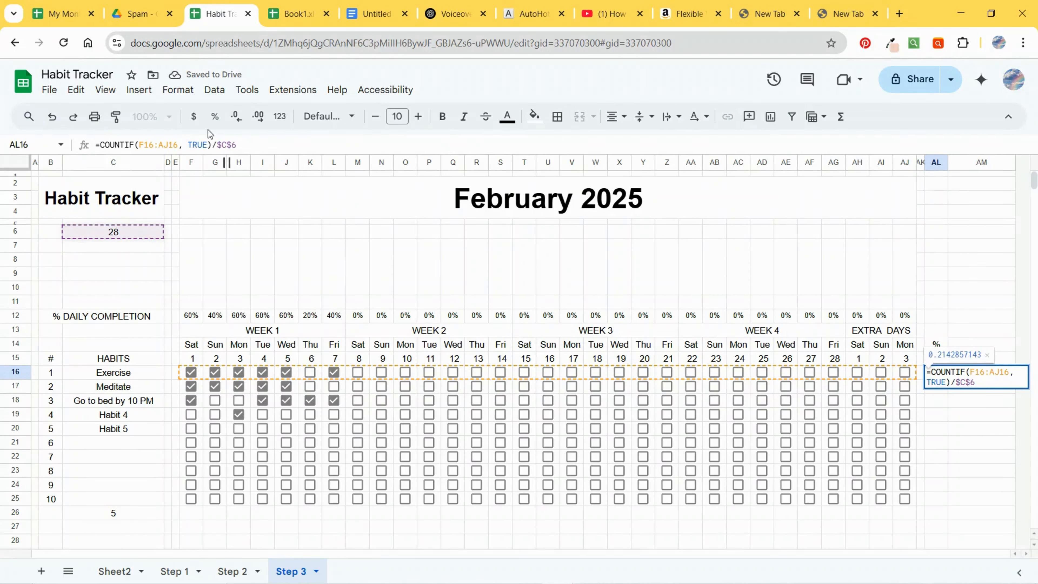
left_click(214, 117)
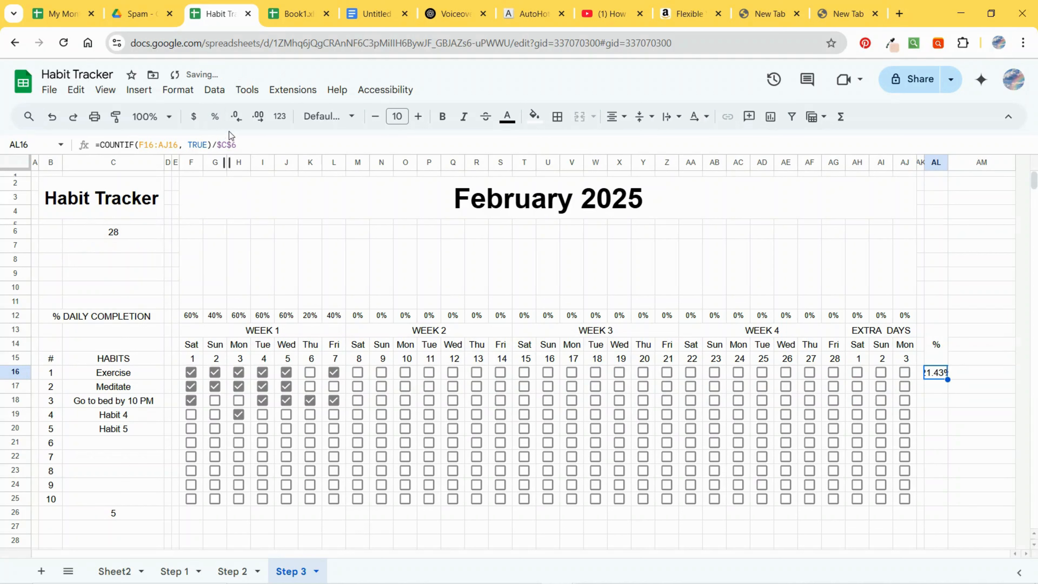
left_click(241, 120)
left_click(241, 120)
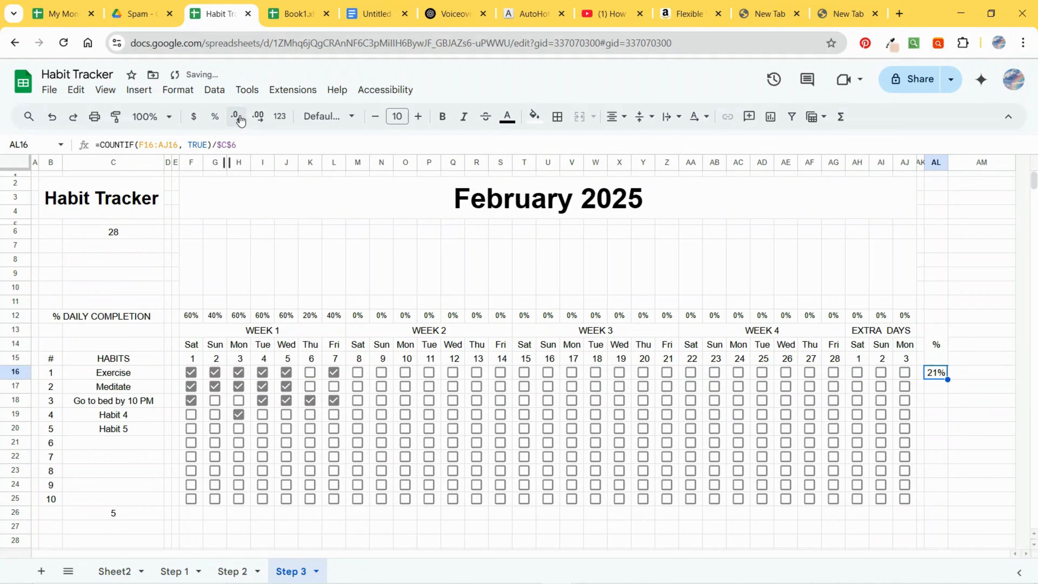
left_click(955, 431)
left_click(942, 372)
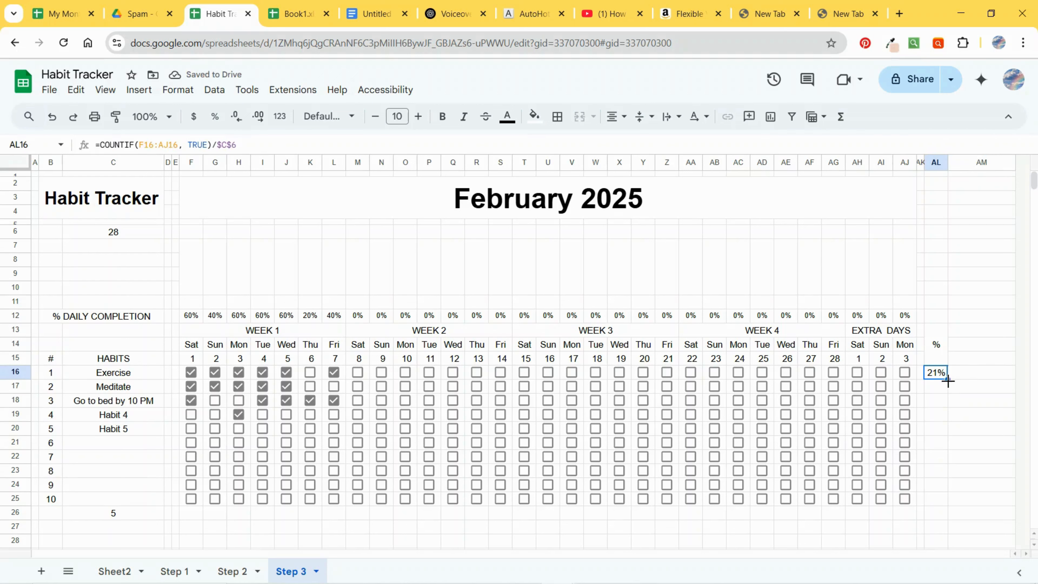
left_click_drag(947, 379, 944, 499)
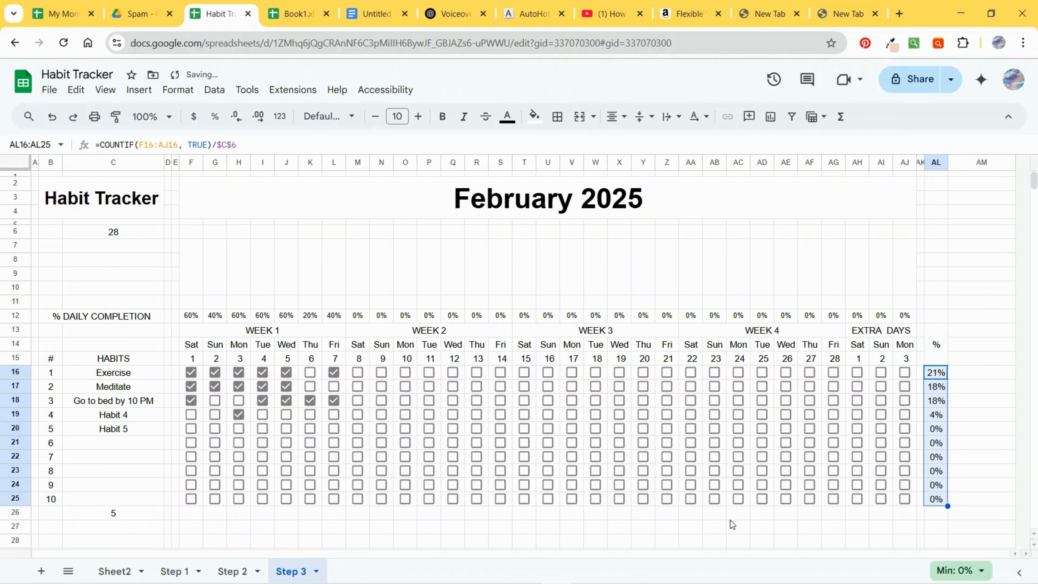
Step: Tick additional sample checkboxes for Go to bed by 10 PM and Habit 4 on day 8
left_click(358, 401)
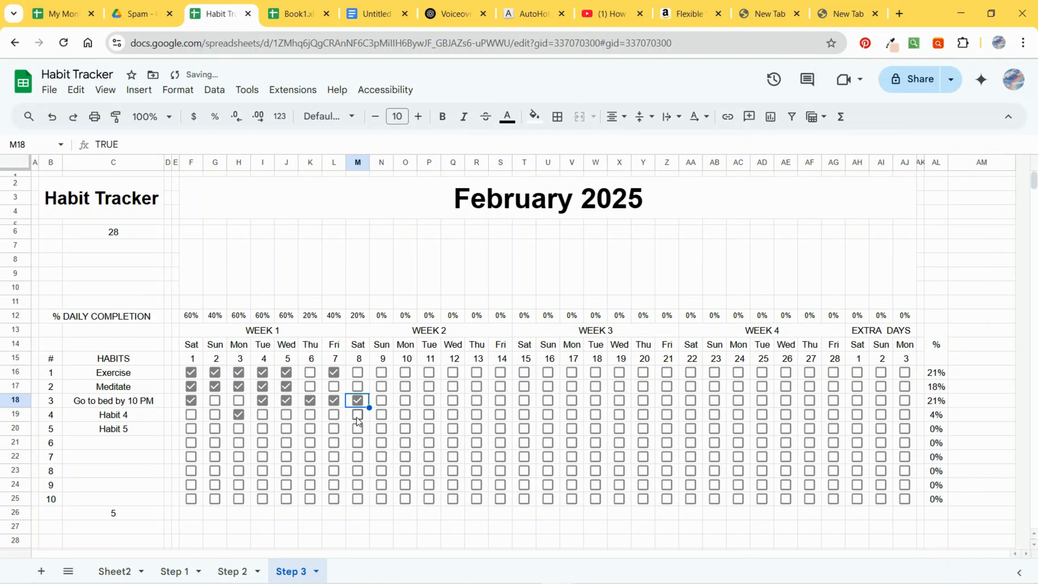
left_click(358, 415)
left_click(310, 429)
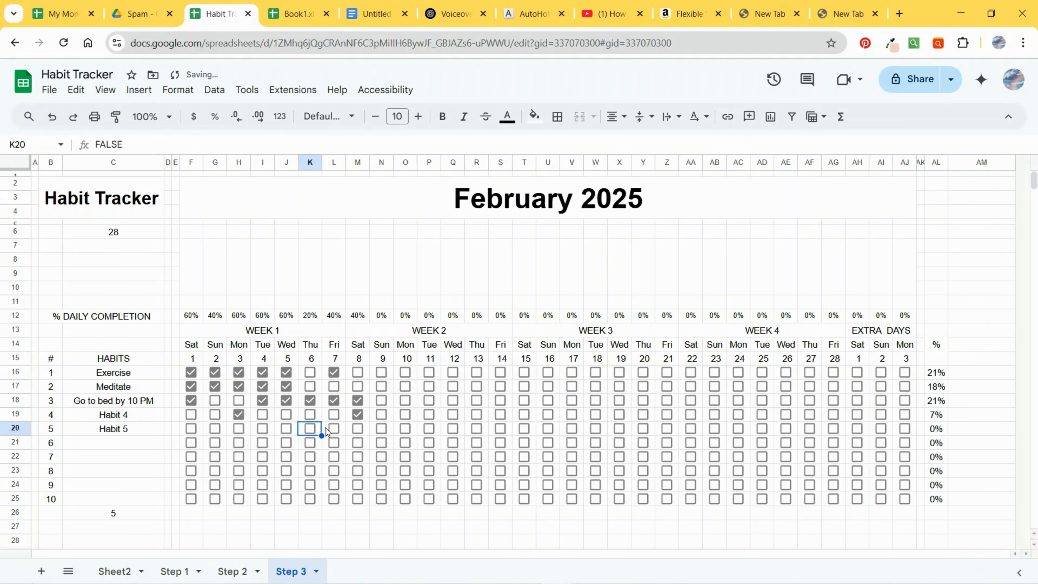
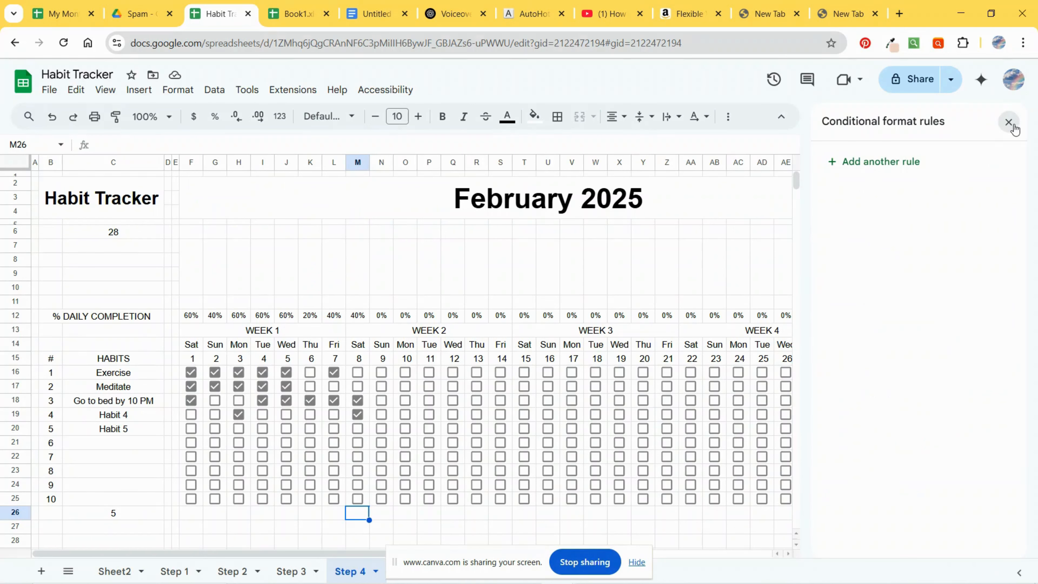
Step: Create a conditional formatting rule for the checkbox grid F16:AJ25 using the custom formula =$C21=""
left_click(1012, 125)
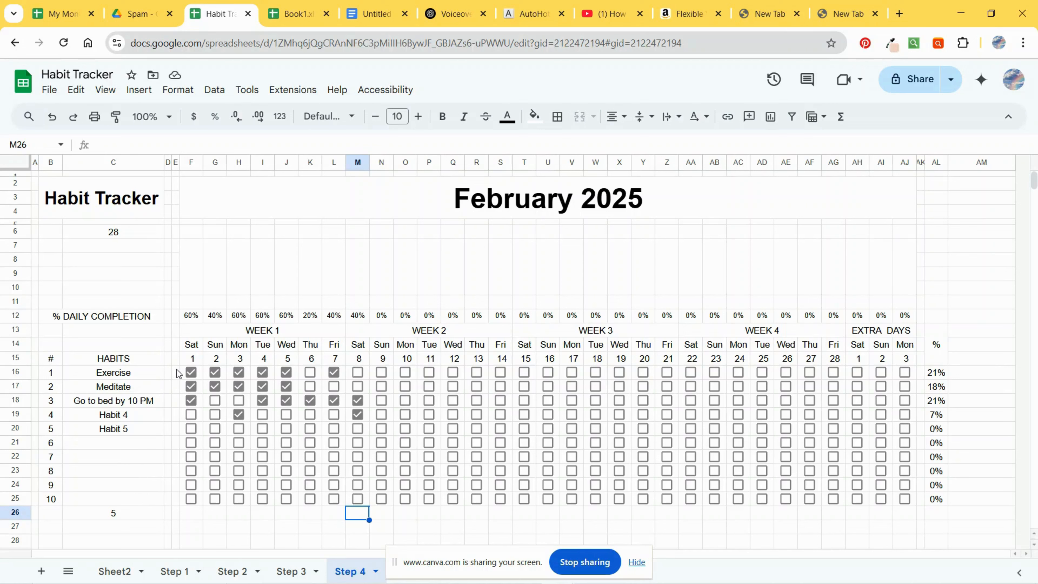
left_click_drag(183, 376, 902, 500)
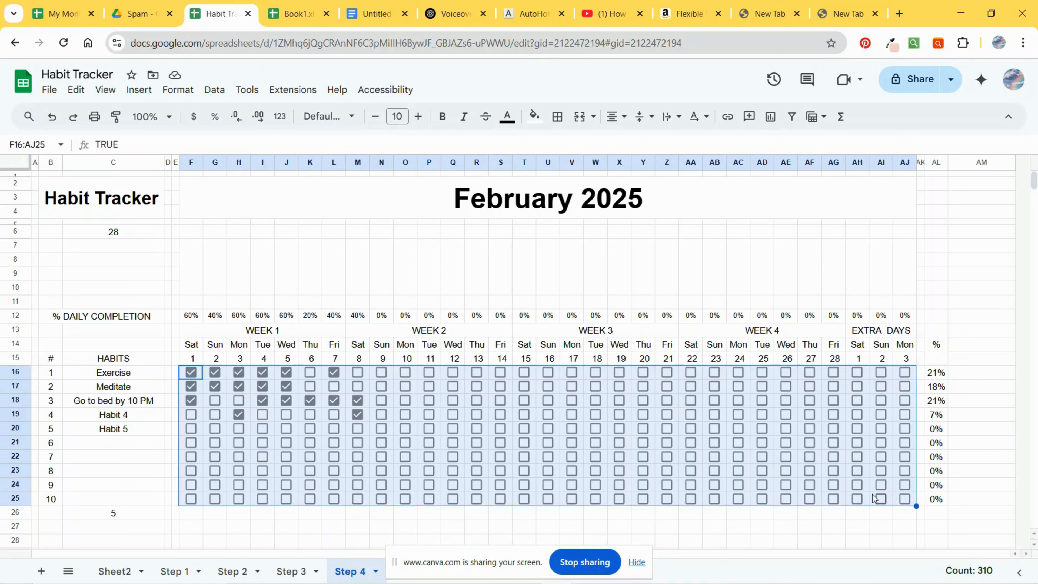
left_click(176, 94)
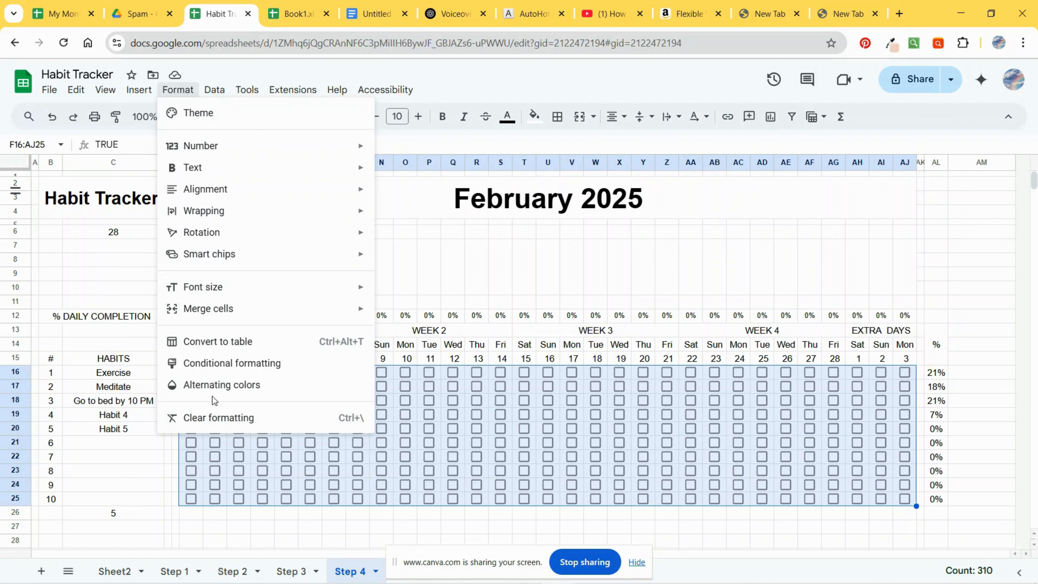
left_click(227, 369)
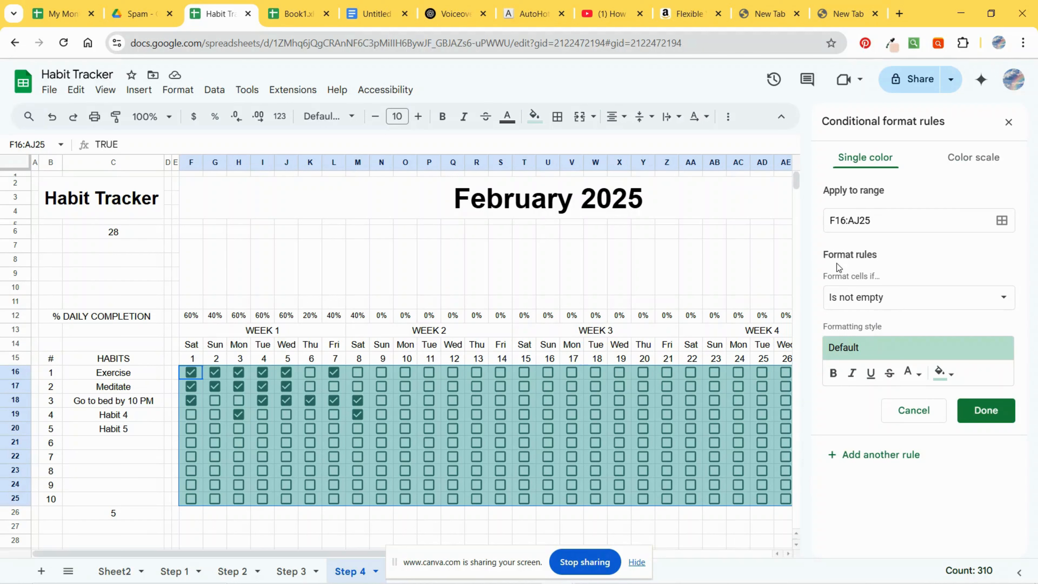
left_click(884, 302)
scroll(904, 470, "down", 3)
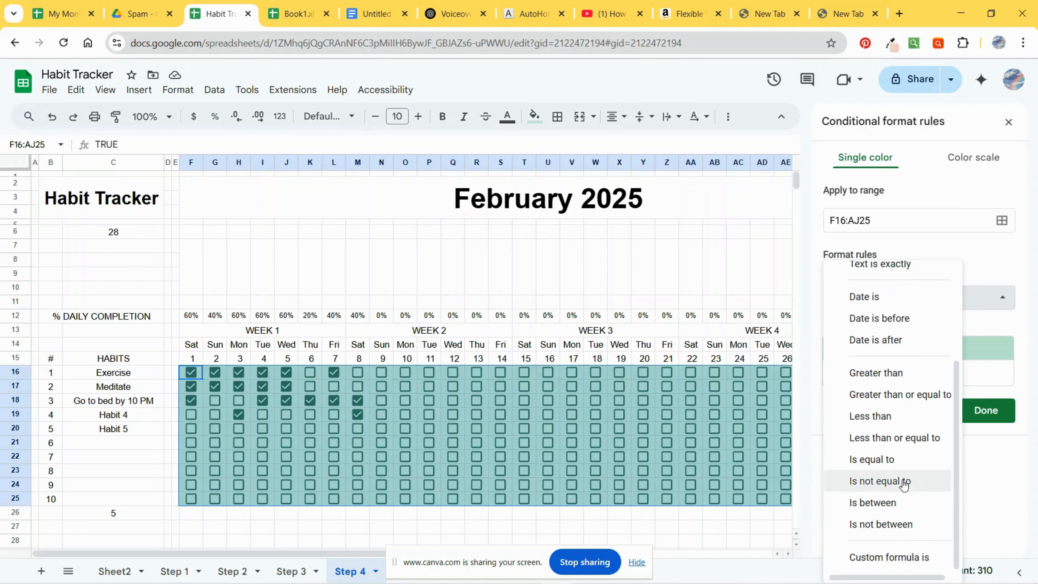
left_click(890, 557)
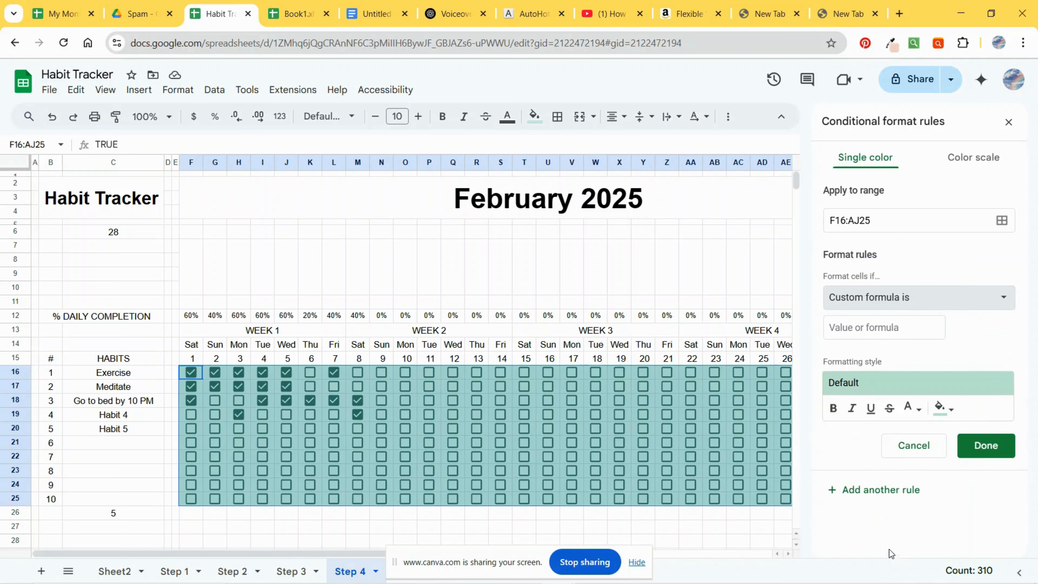
left_click(855, 327)
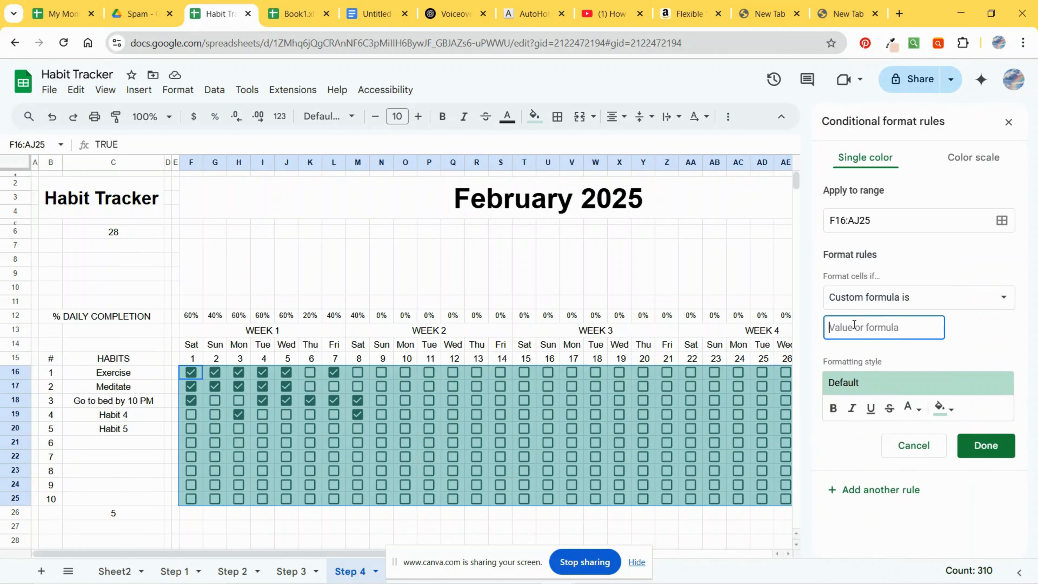
type("=$C21=\"\"")
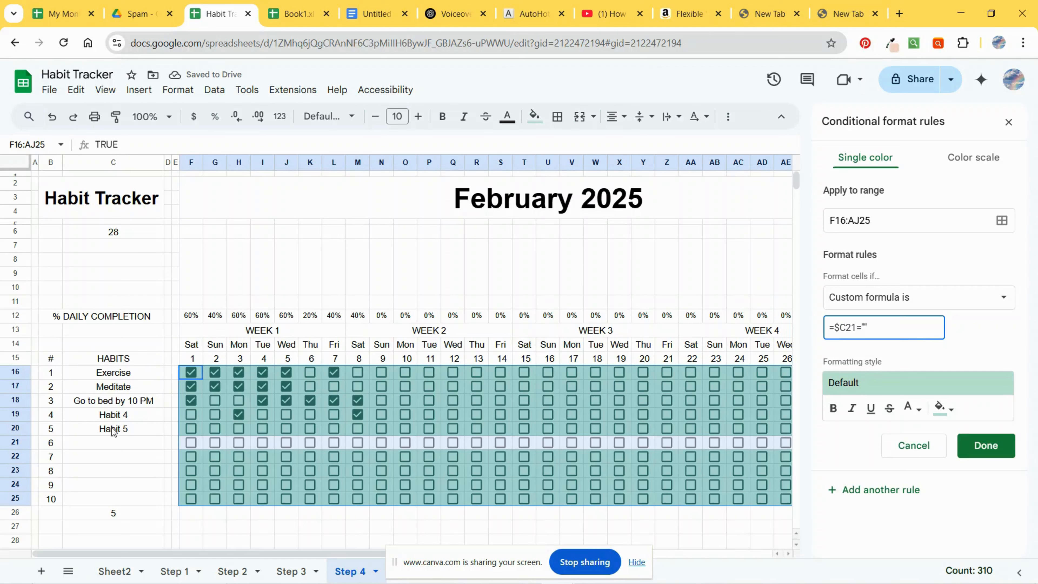
Step: Give the rule a grey fill and correct its formula to =$C16="" before saving it
left_click(956, 409)
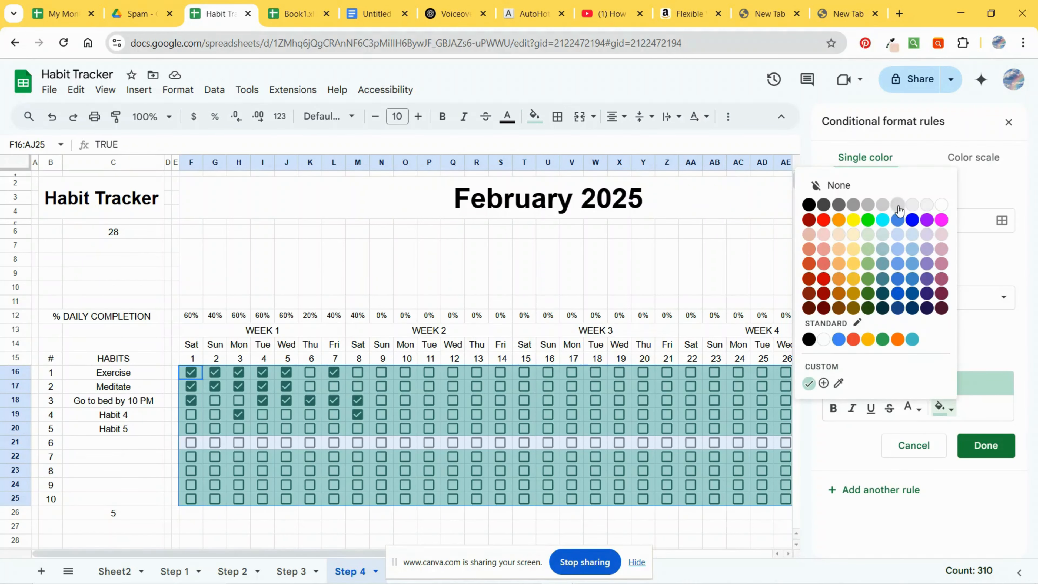
left_click(856, 229)
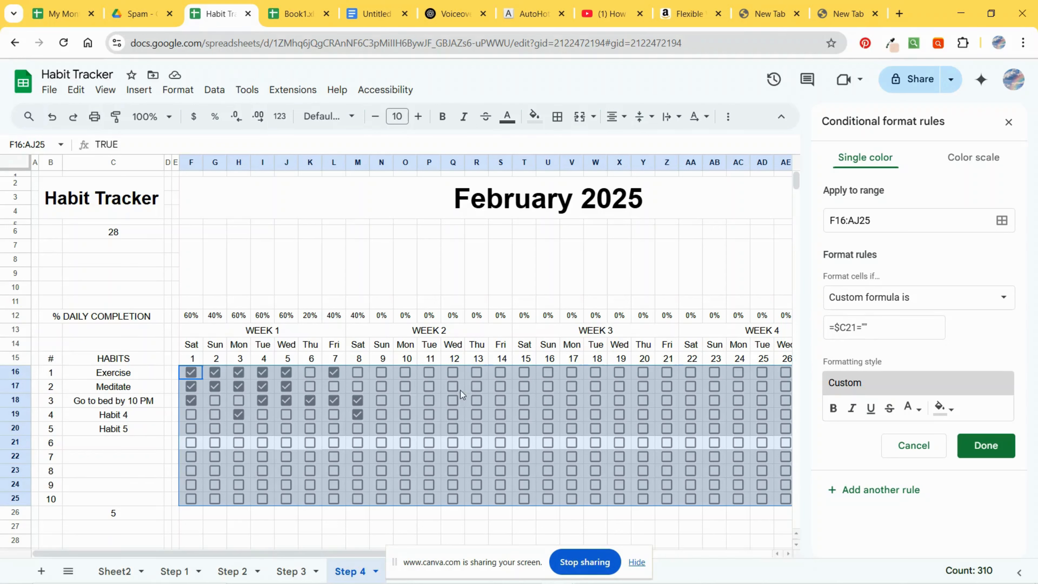
left_click_drag(845, 327, 858, 327)
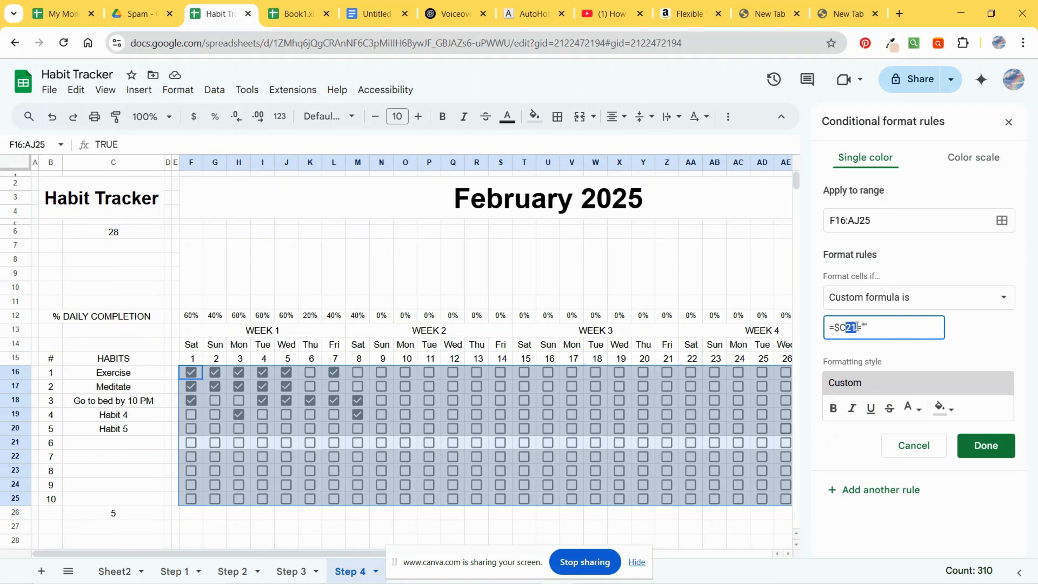
type("16")
left_click(950, 355)
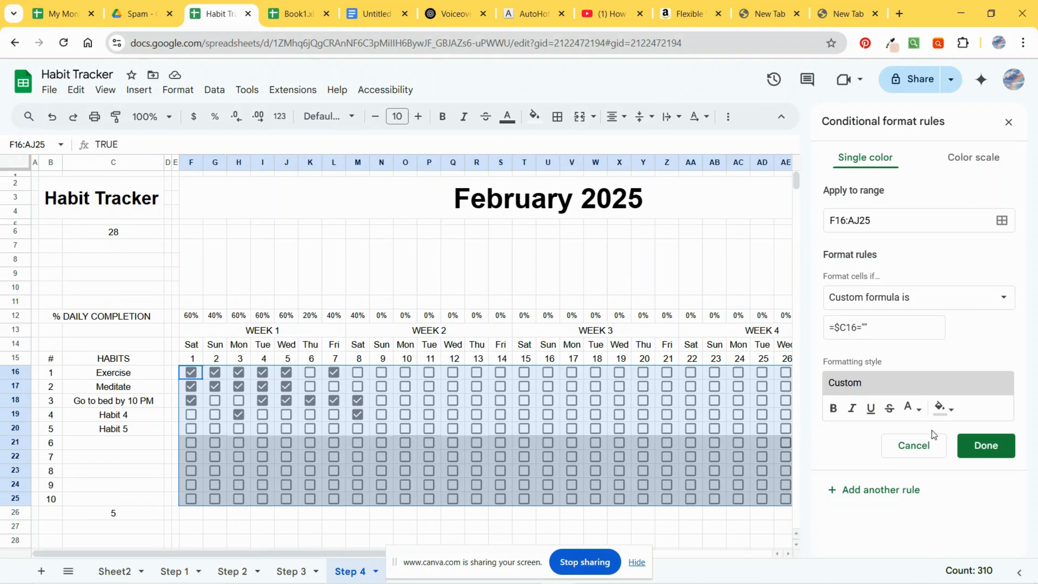
left_click(987, 444)
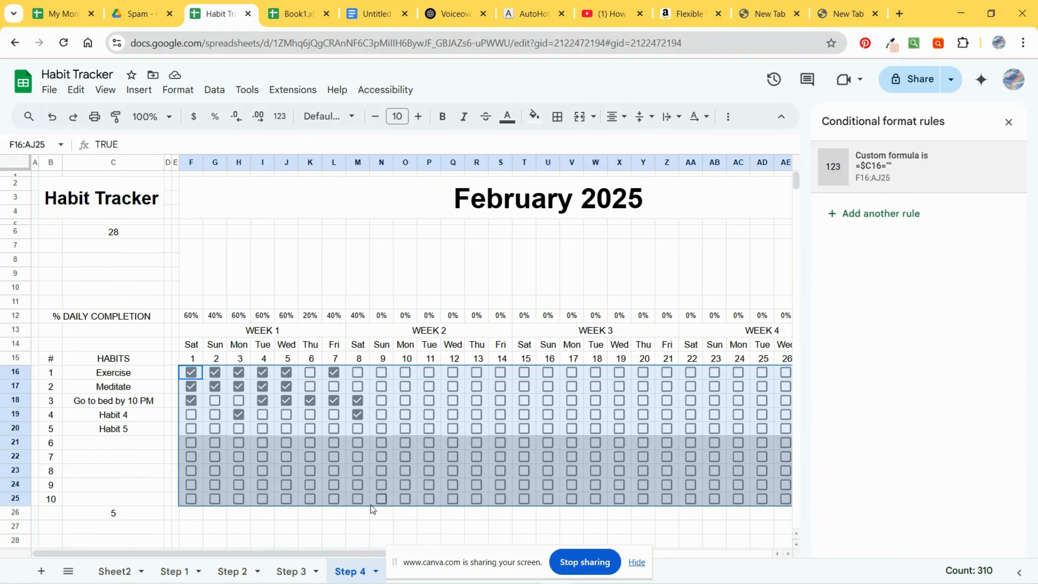
Step: Tick and untick the day-10 checkbox in row 24 to test the rule
left_click(235, 257)
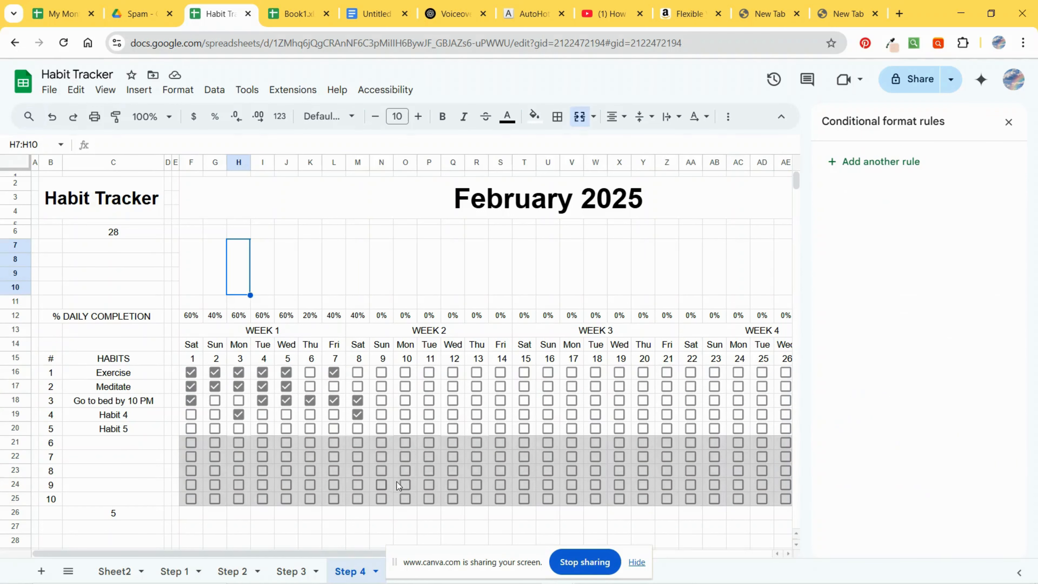
left_click(404, 484)
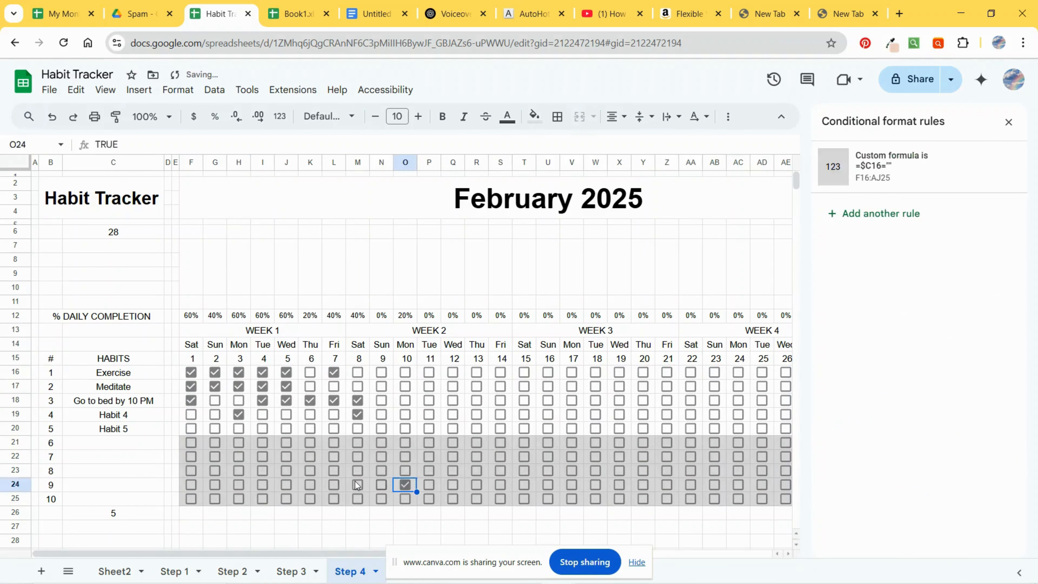
left_click(406, 484)
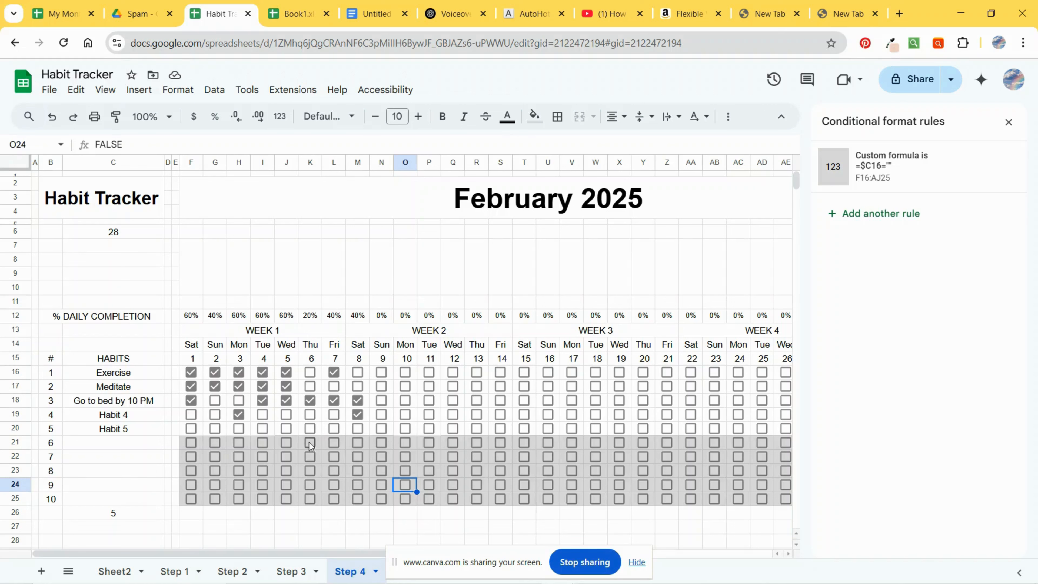
Step: Tick sample checkboxes for Habit 4 and Habit 5 on day 5 and for habits 1 to 4 on day 9
left_click(288, 414)
left_click(291, 428)
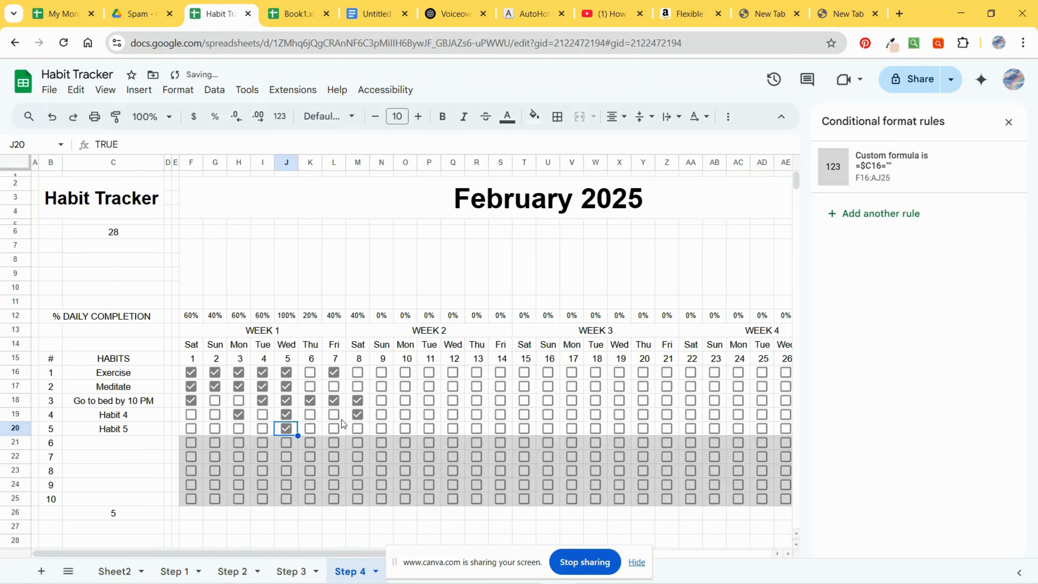
left_click(381, 386)
left_click(381, 372)
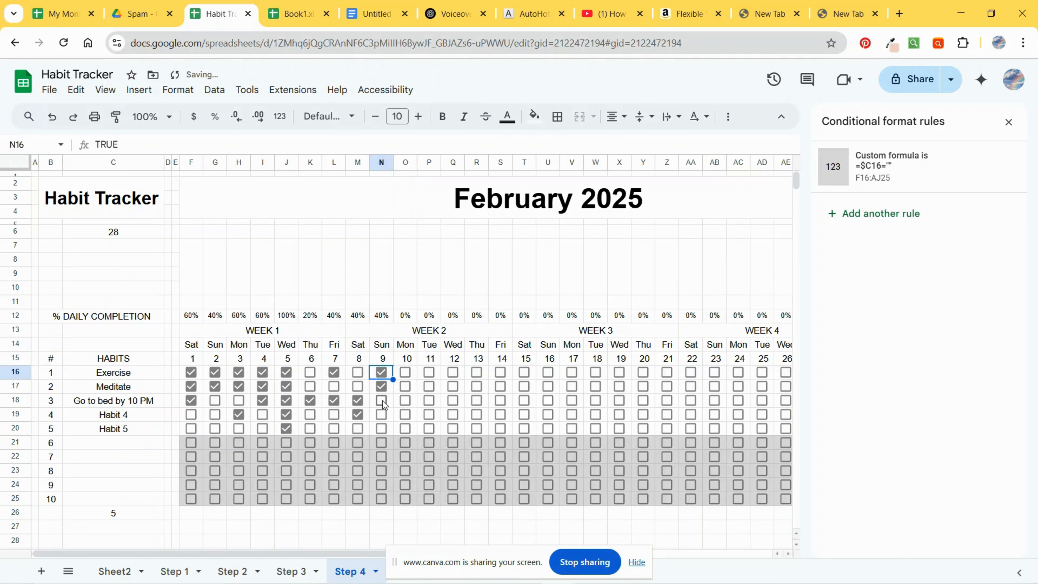
left_click(383, 400)
left_click(381, 414)
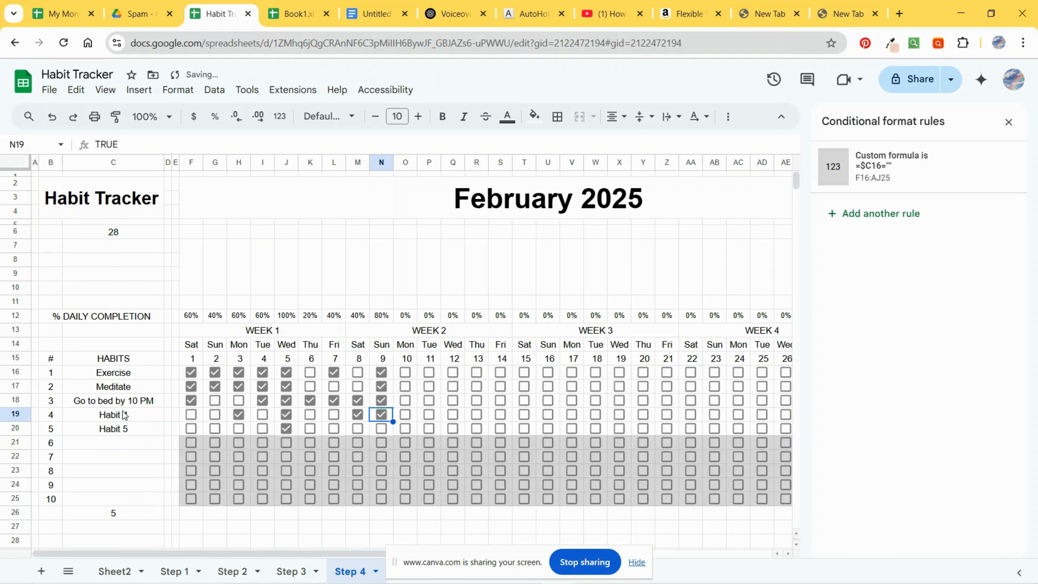
Step: Enter Habit 6 as the sixth habit name in C21
left_click(135, 444)
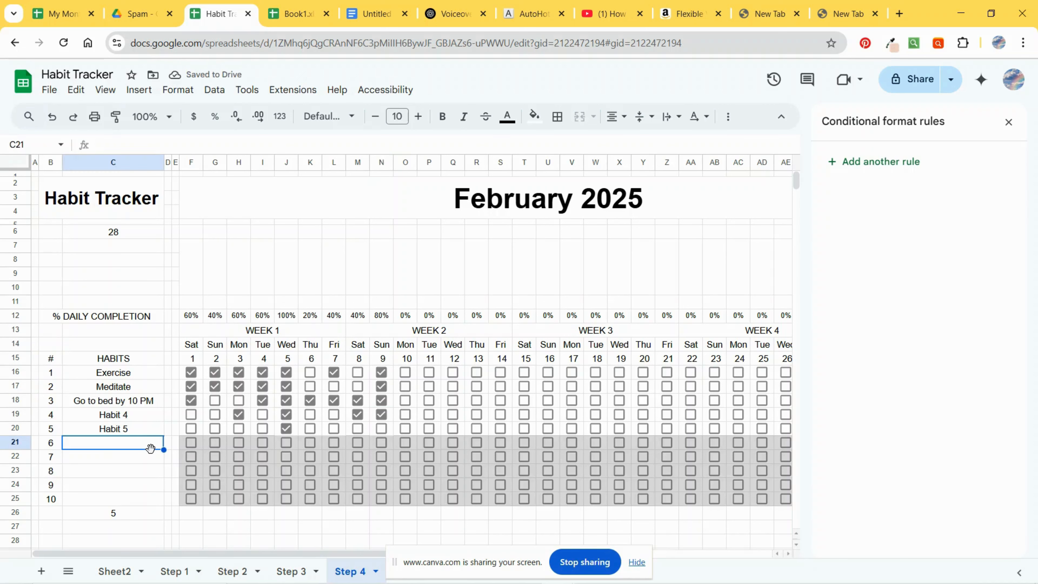
type("Habit 6")
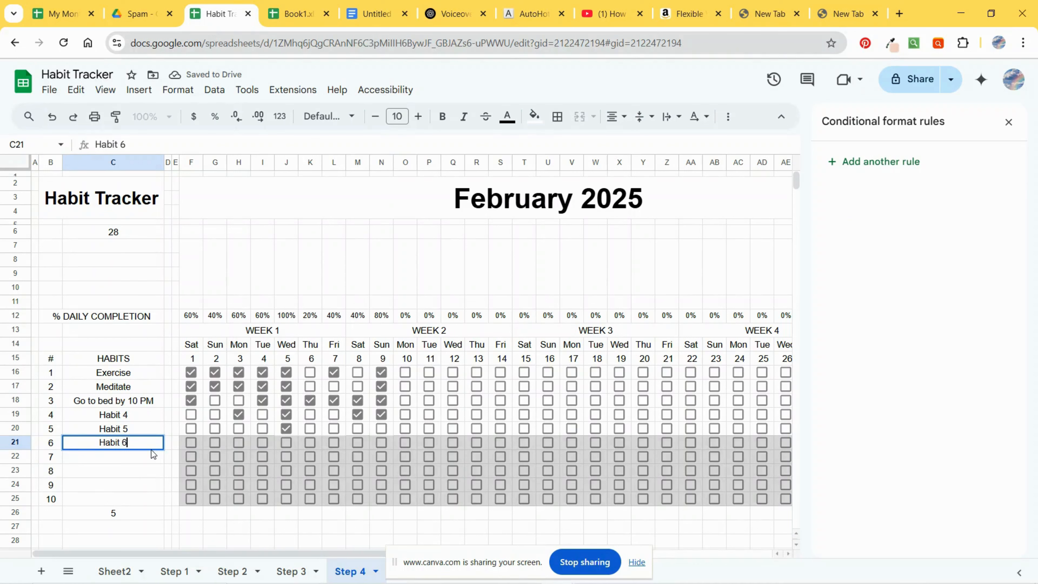
key("Return")
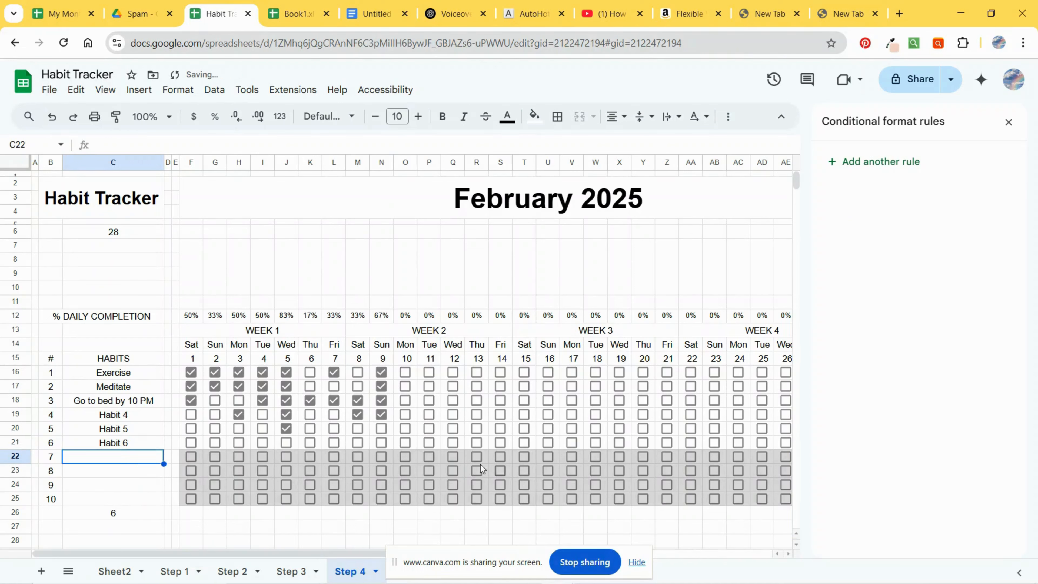
Step: Copy the SPARKLINE column-chart formula from F12 on Sheet2
left_click(1008, 122)
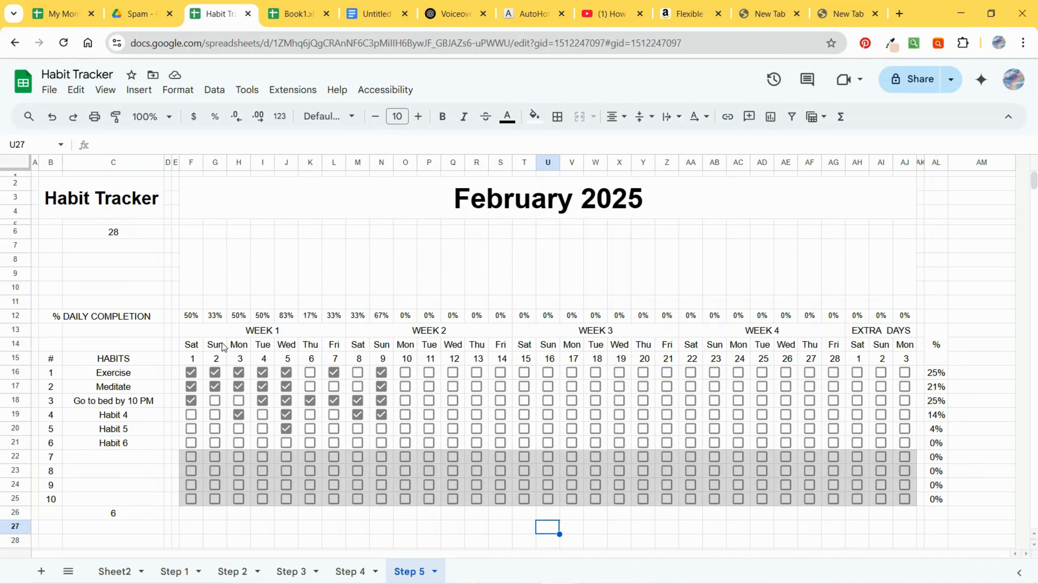
left_click(191, 316)
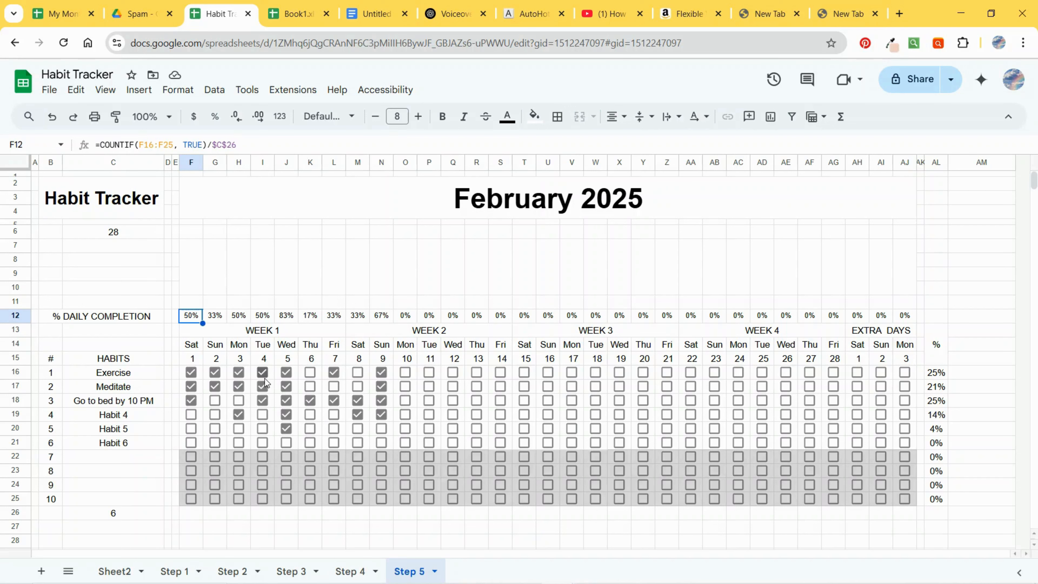
left_click(120, 571)
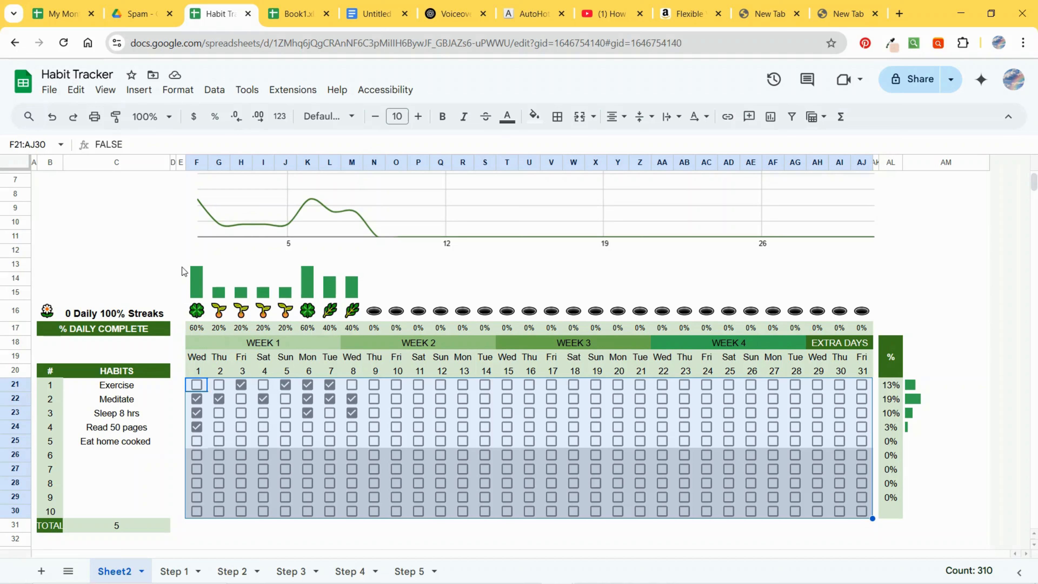
left_click(200, 291)
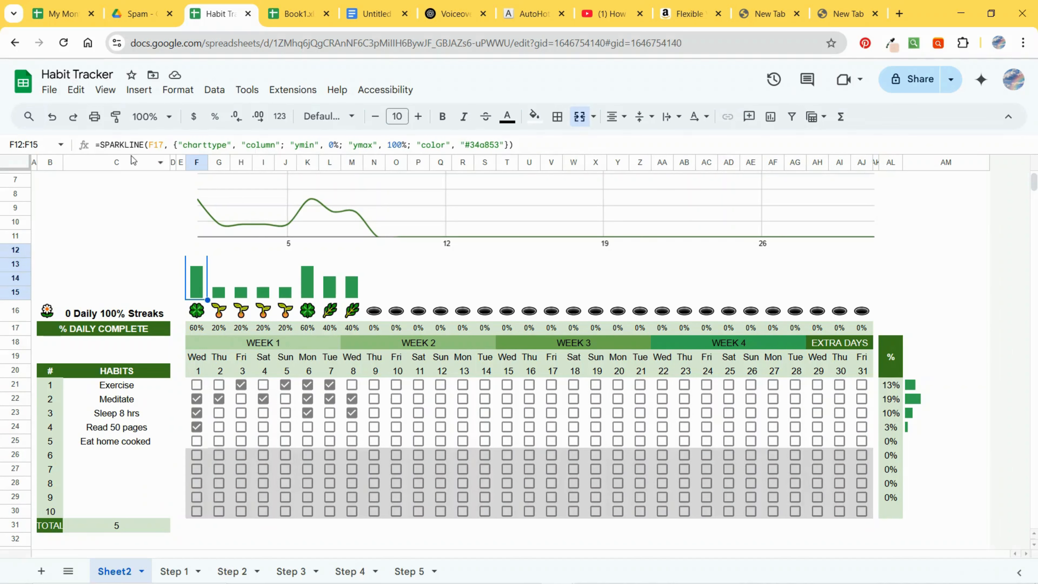
left_click_drag(527, 144, 72, 142)
key("ctrl+c")
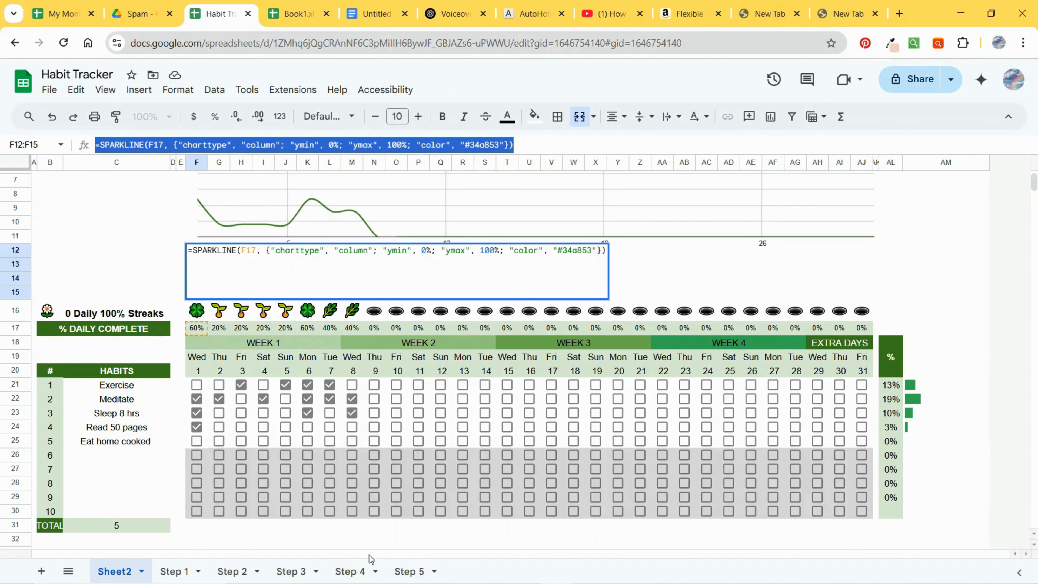
Step: Paste the sparkline formula into F7:F10 on the Step 5 sheet
left_click(409, 571)
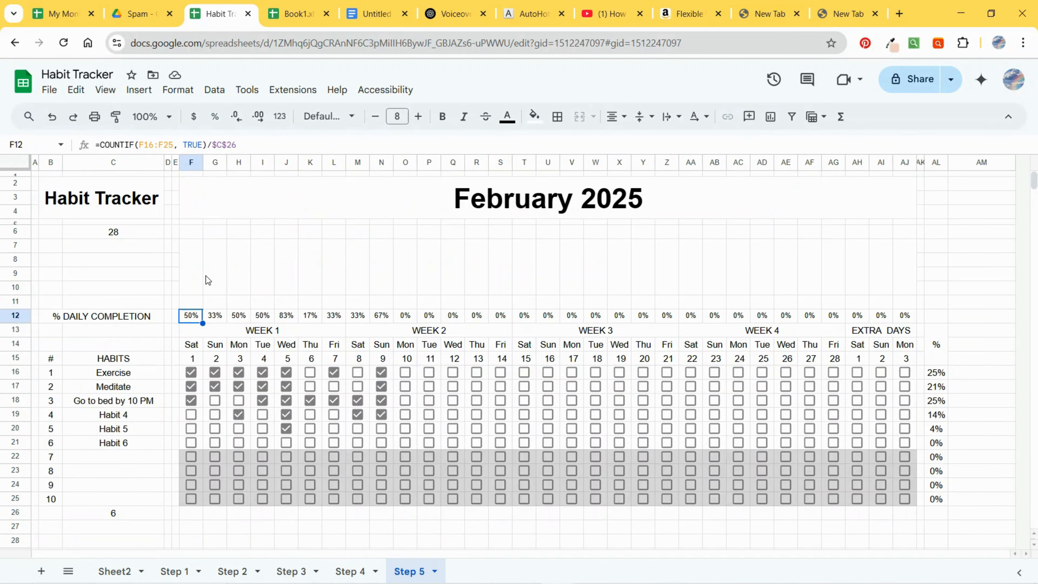
left_click(198, 303)
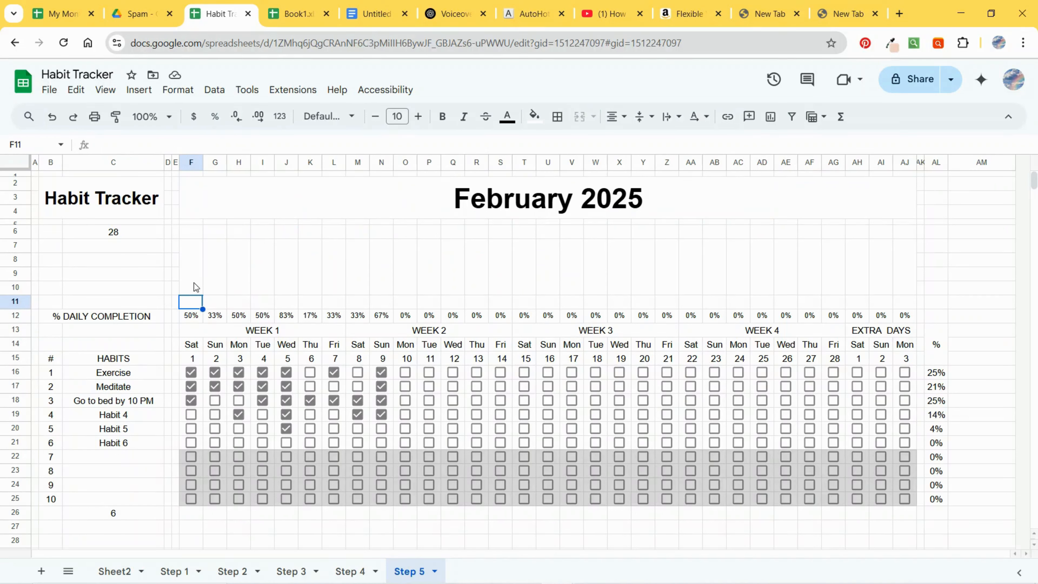
left_click_drag(194, 282, 191, 245)
left_click(151, 147)
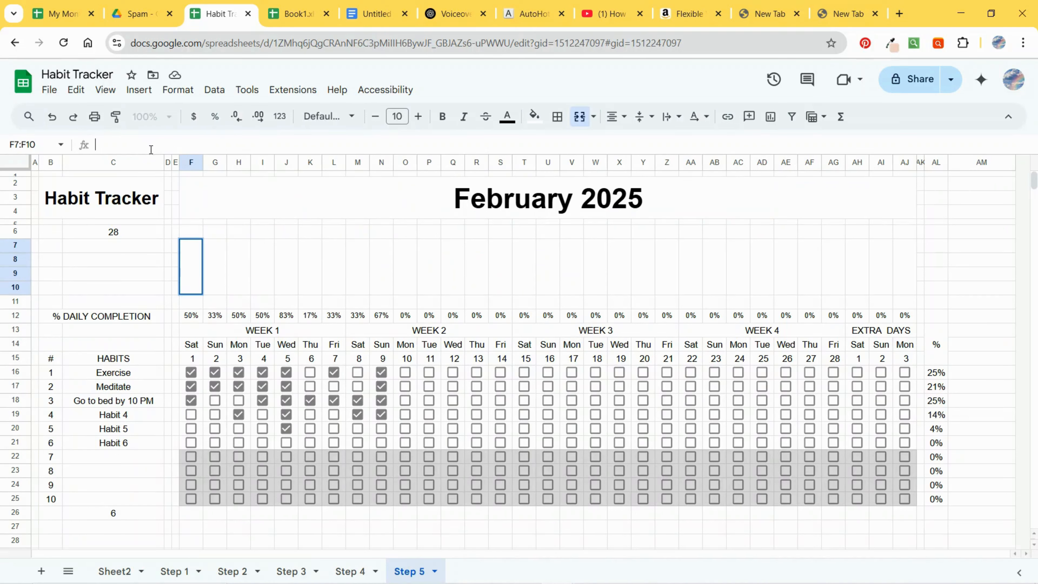
key("ctrl+v")
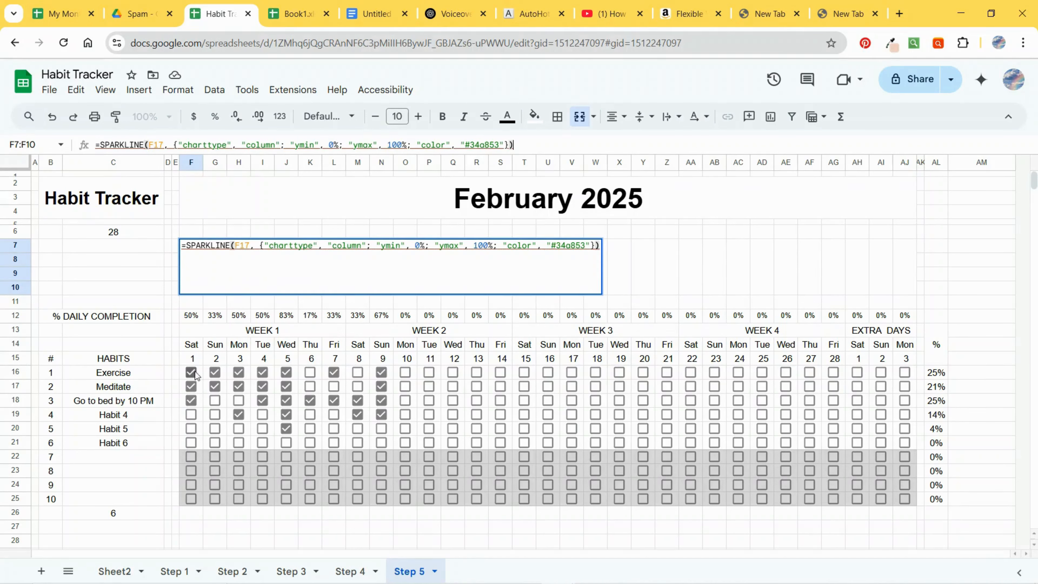
Step: Point the sparkline's source reference to F12, the first day's completion percentage
double_click(244, 247)
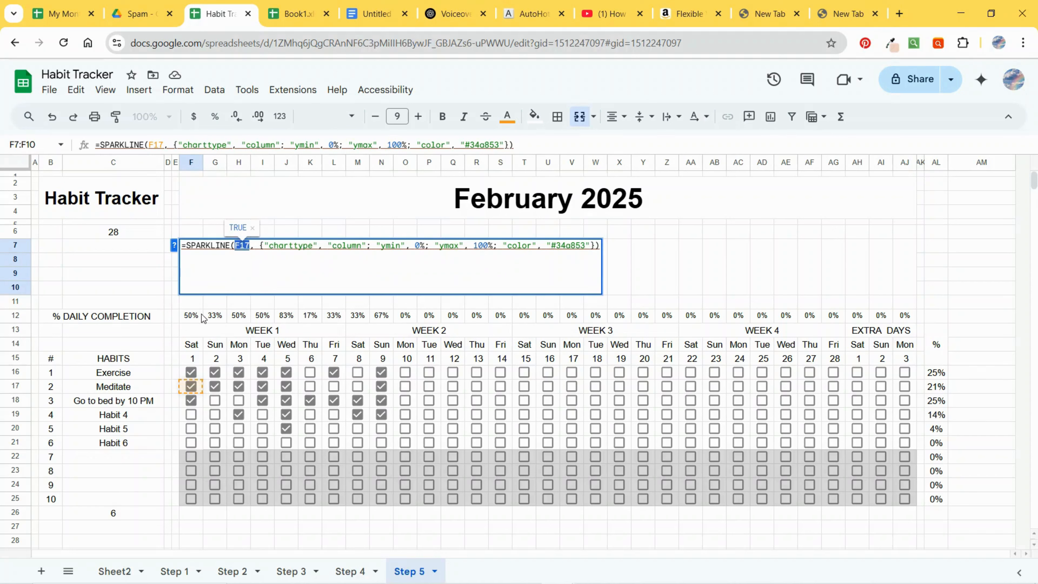
left_click(162, 144)
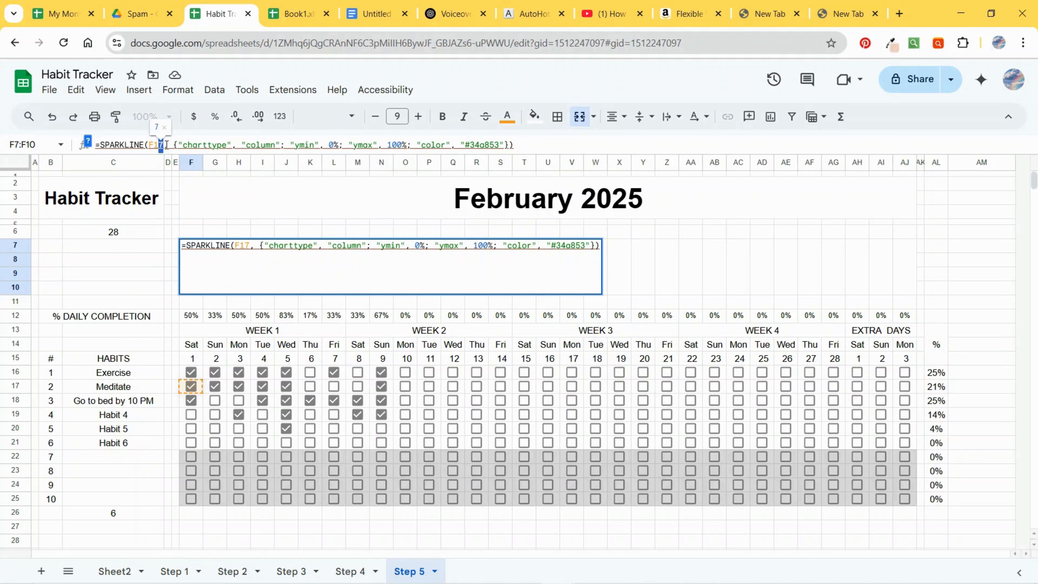
type("2")
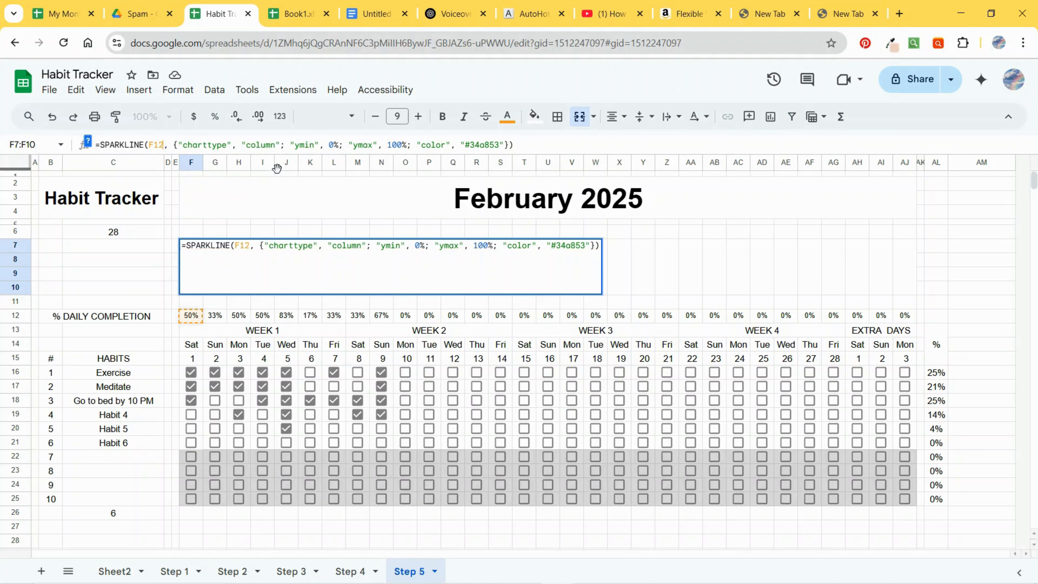
key("Return")
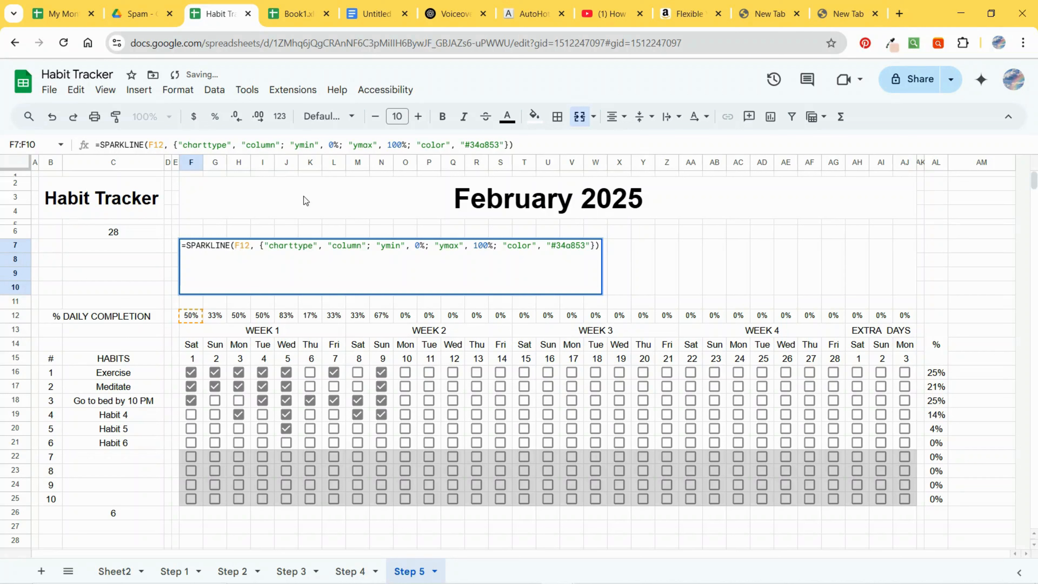
Step: Fill the daily completion sparkline from F7:F10 across every day column through AJ7:AJ10
double_click(144, 281)
left_click(194, 280)
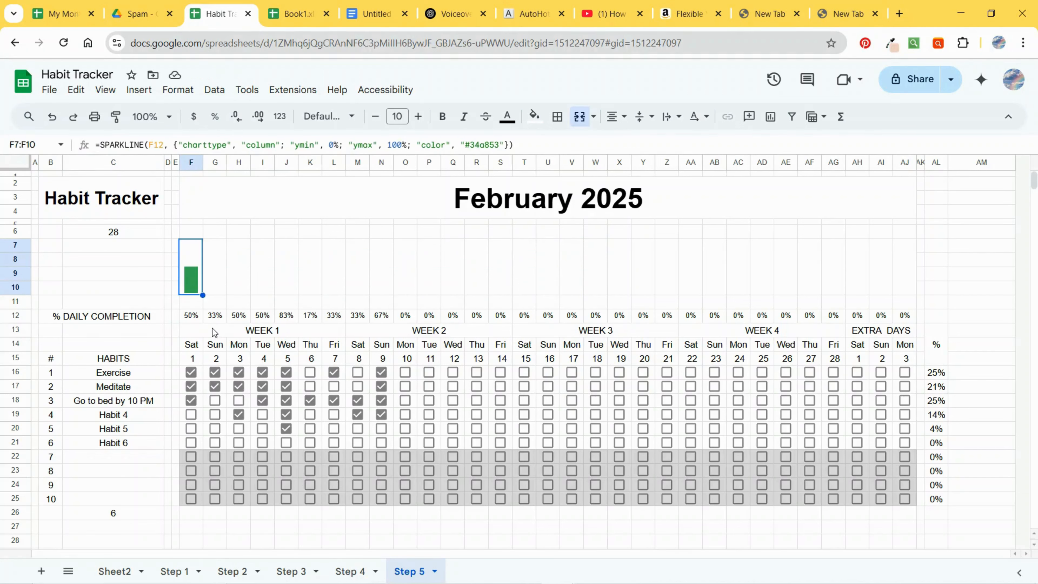
left_click_drag(200, 295, 901, 292)
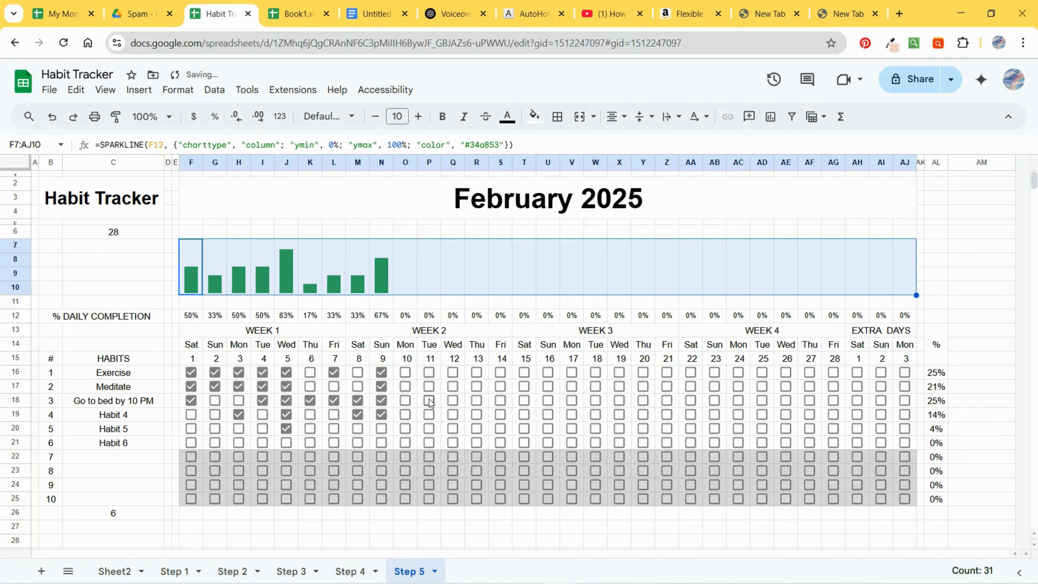
Step: Tick several habit checkboxes in weeks 2 and 3 to test the daily completion bars
left_click(406, 373)
left_click(406, 388)
left_click(429, 388)
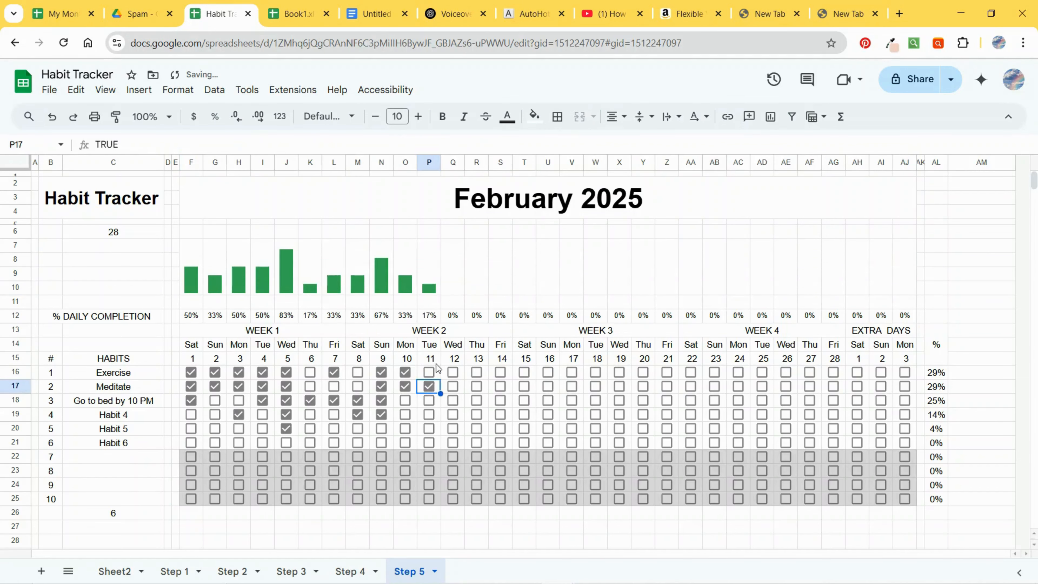
key("Up")
key("Up")
left_click(454, 387)
left_click_drag(460, 403, 461, 414)
left_click(494, 404)
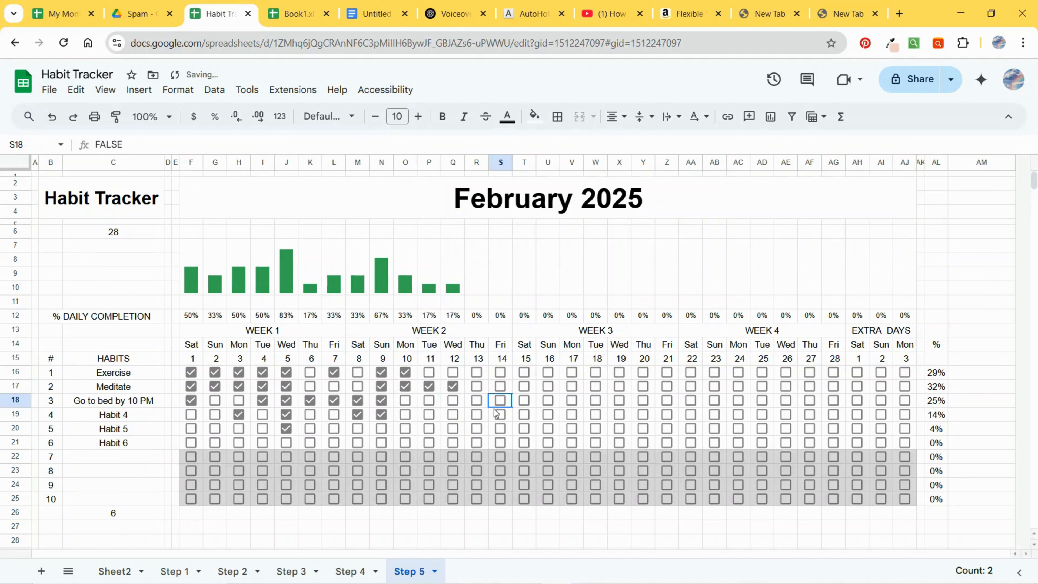
left_click(485, 376)
left_click_drag(515, 379, 528, 401)
left_click(546, 391)
left_click(572, 387)
left_click(572, 372)
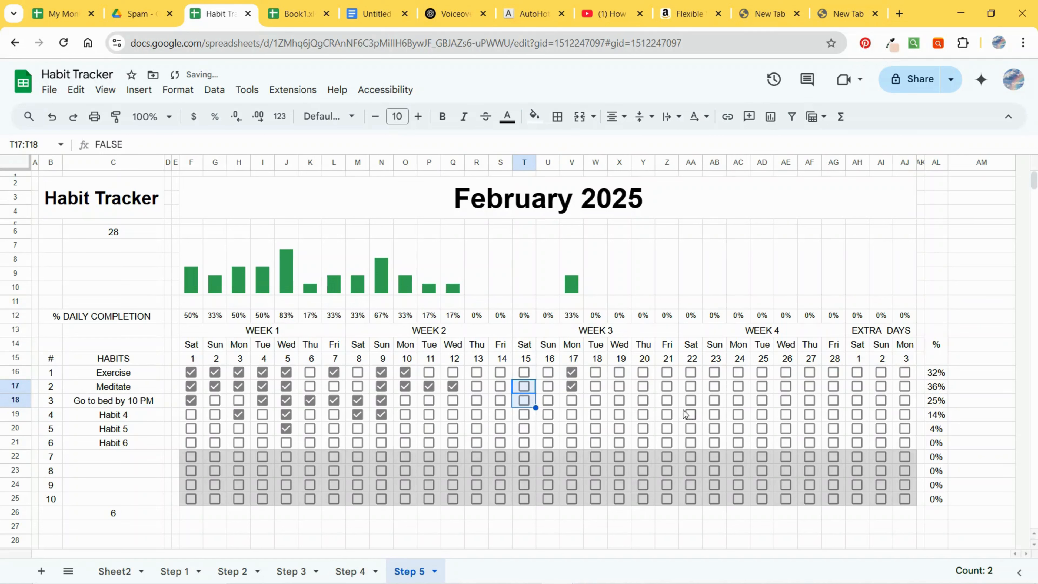
left_click(285, 279)
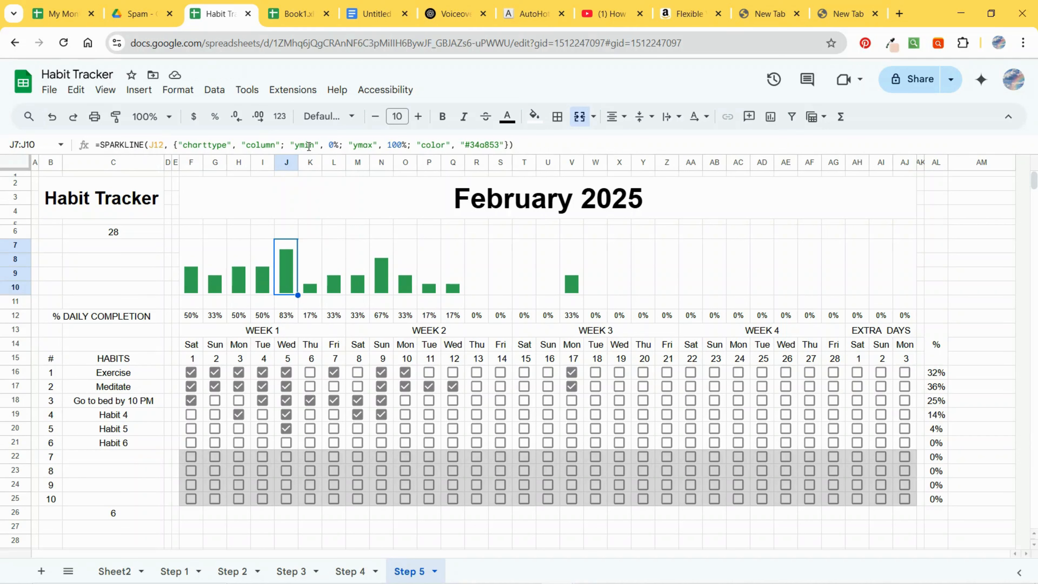
double_click(481, 147)
left_click(404, 371)
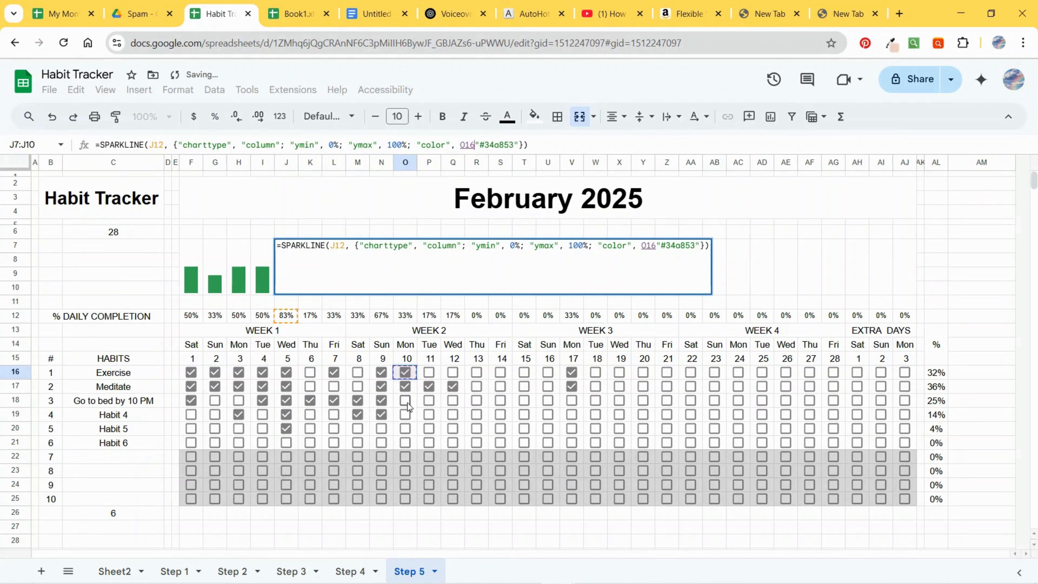
left_click(407, 403)
left_click(501, 401)
left_click(953, 259)
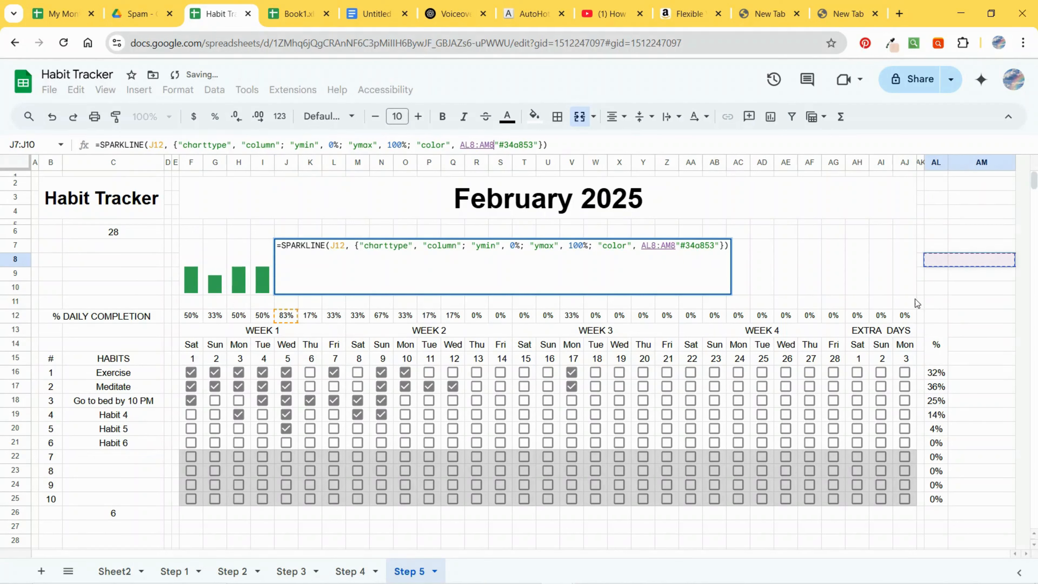
key("Return")
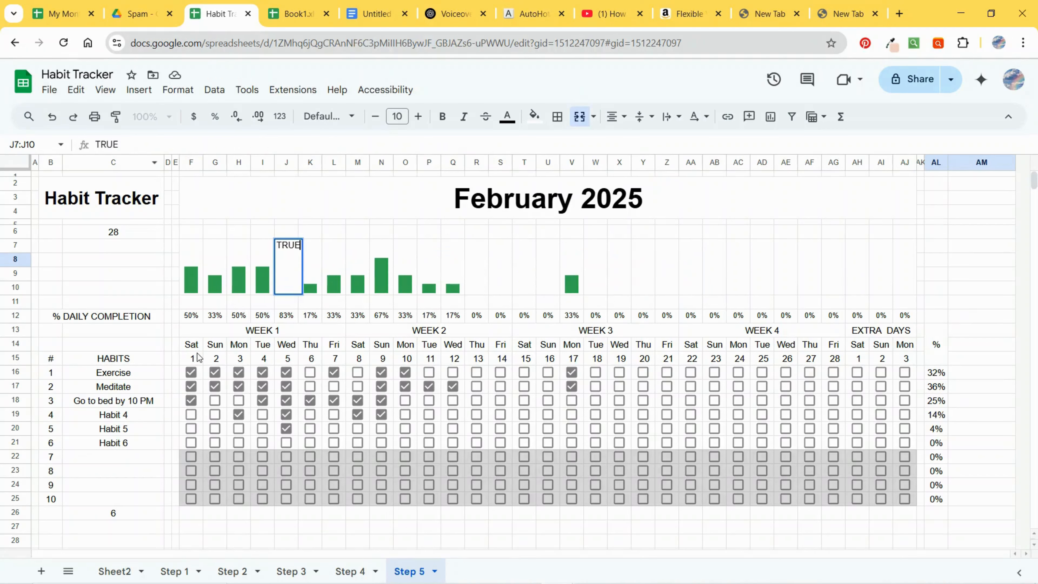
key("ctrl+z")
key("ctrl+z")
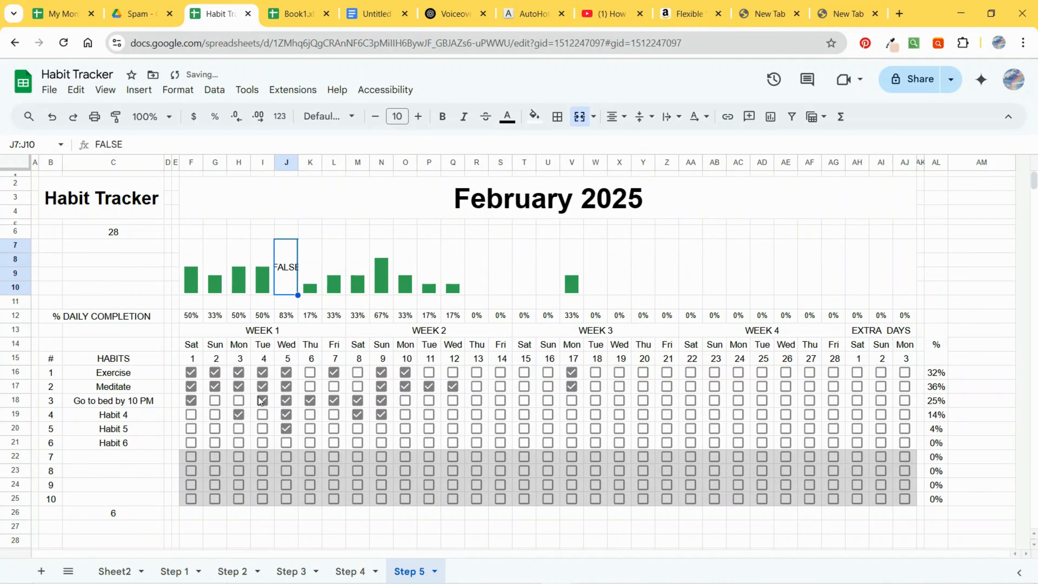
left_click(365, 384)
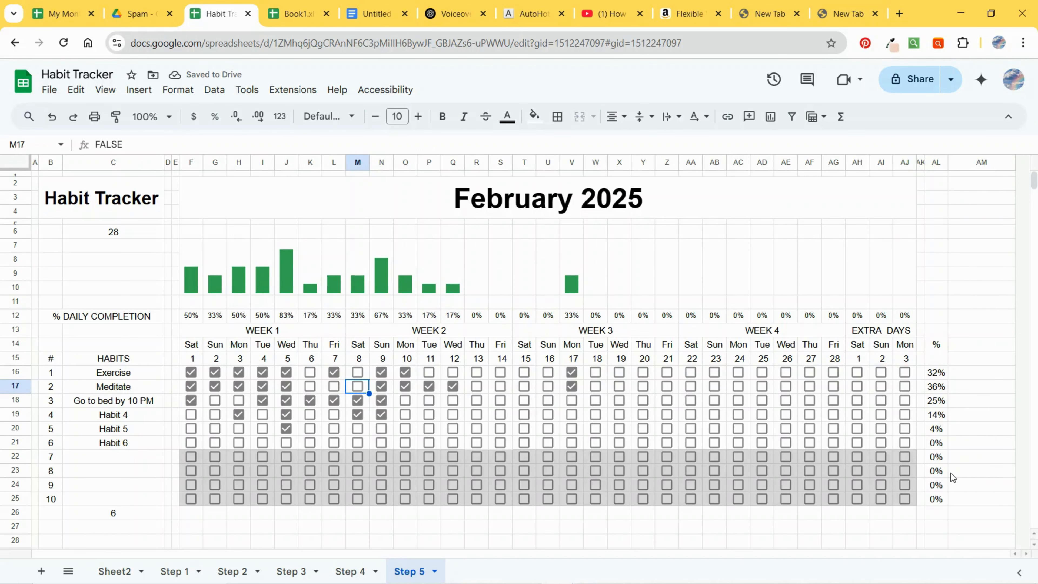
Step: Copy the bar sparkline formula from AM21 on Sheet2
key("alt+Tab")
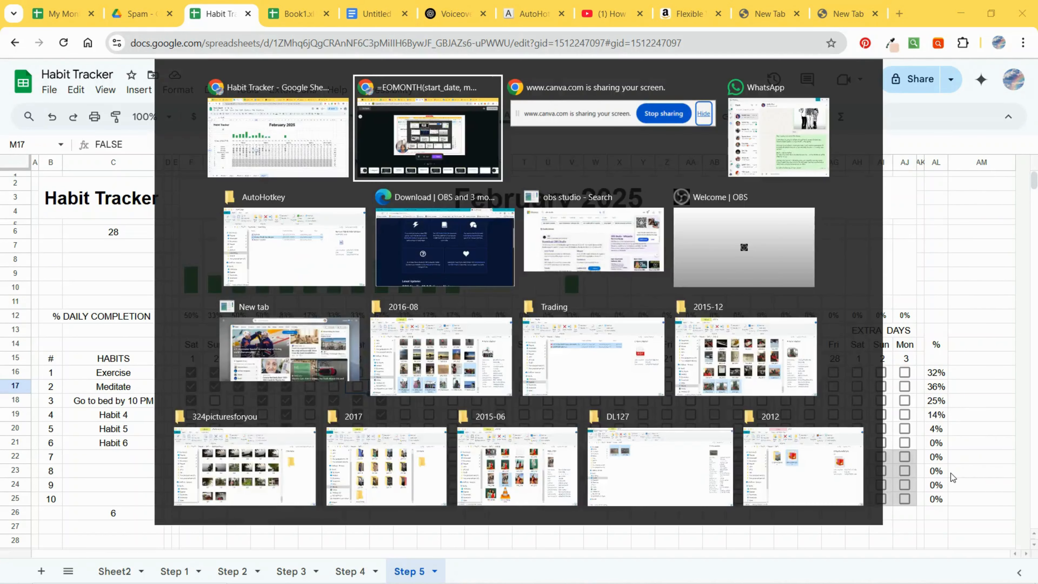
left_click(324, 123)
left_click(114, 570)
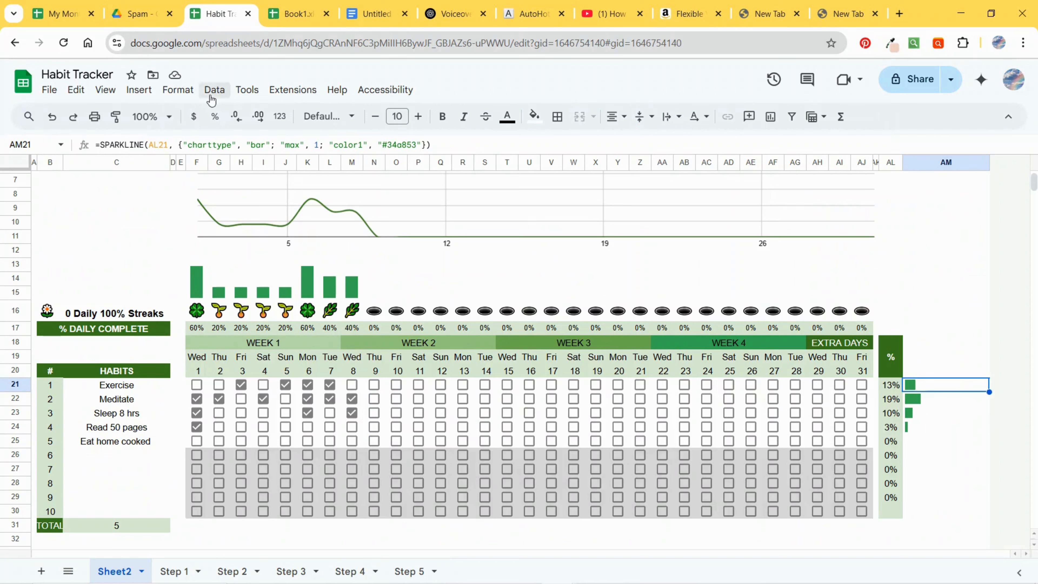
left_click_drag(451, 144, 57, 146)
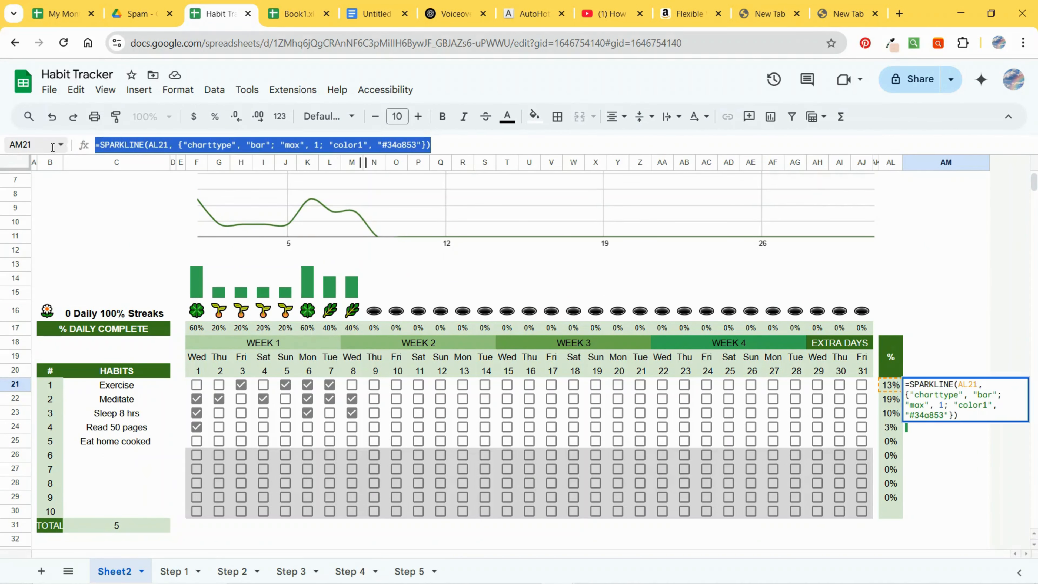
Step: Paste the bar sparkline formula into AM16 on the Step 5 sheet, pointing its source to AL16
left_click(406, 571)
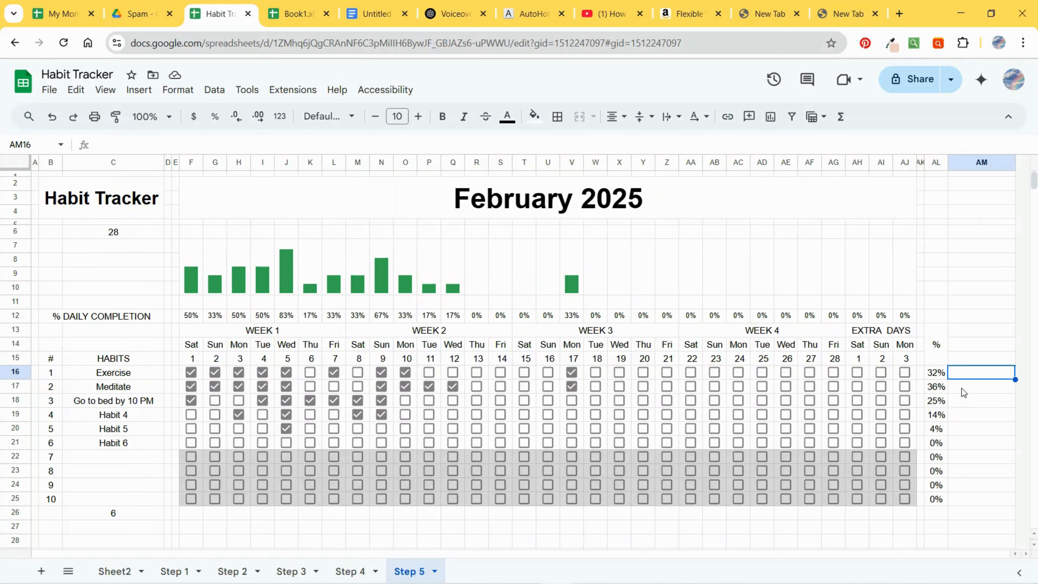
key("ctrl+v")
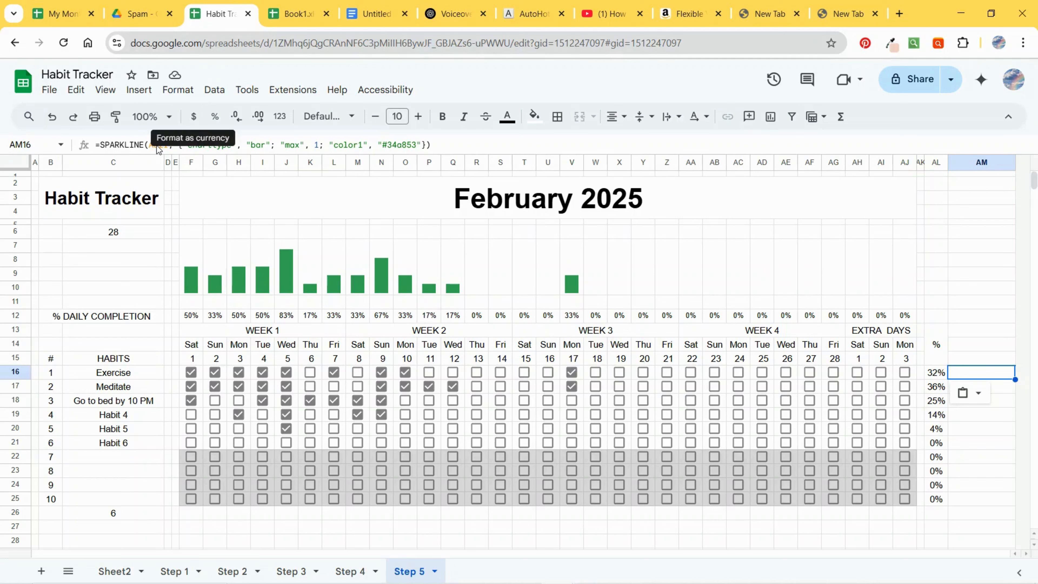
left_click_drag(157, 143, 166, 144)
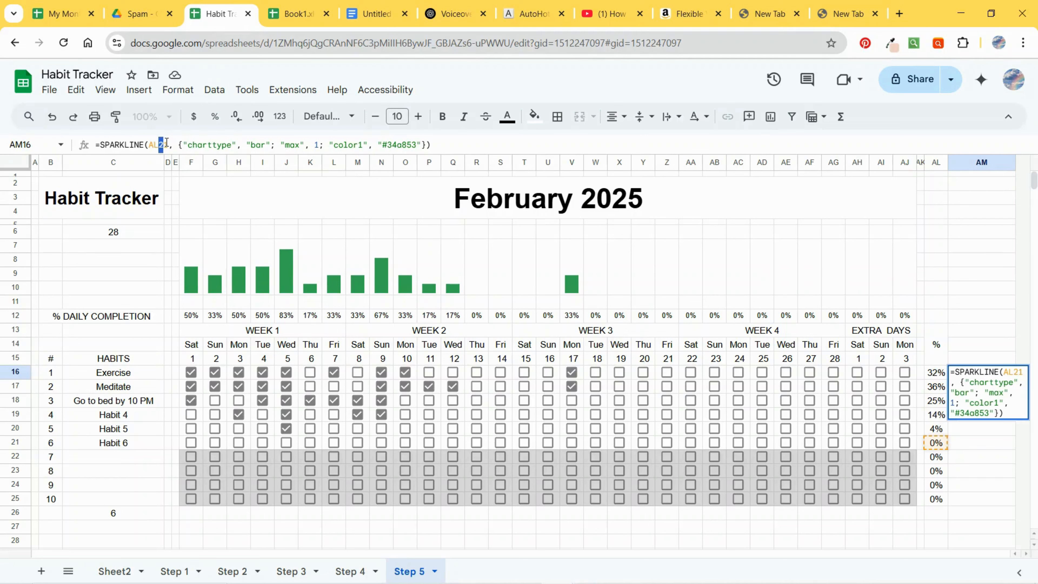
type("16")
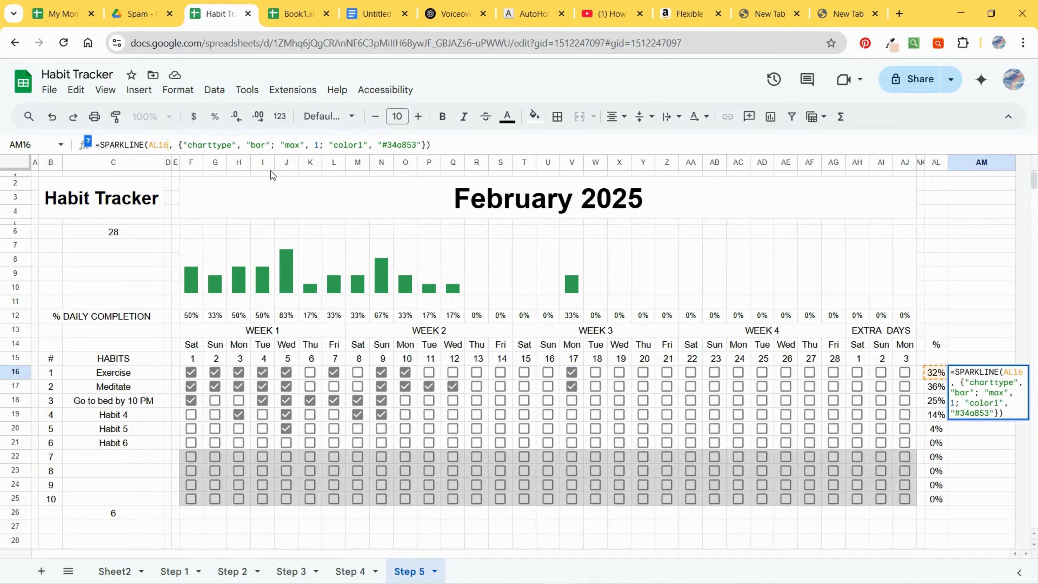
key("Return")
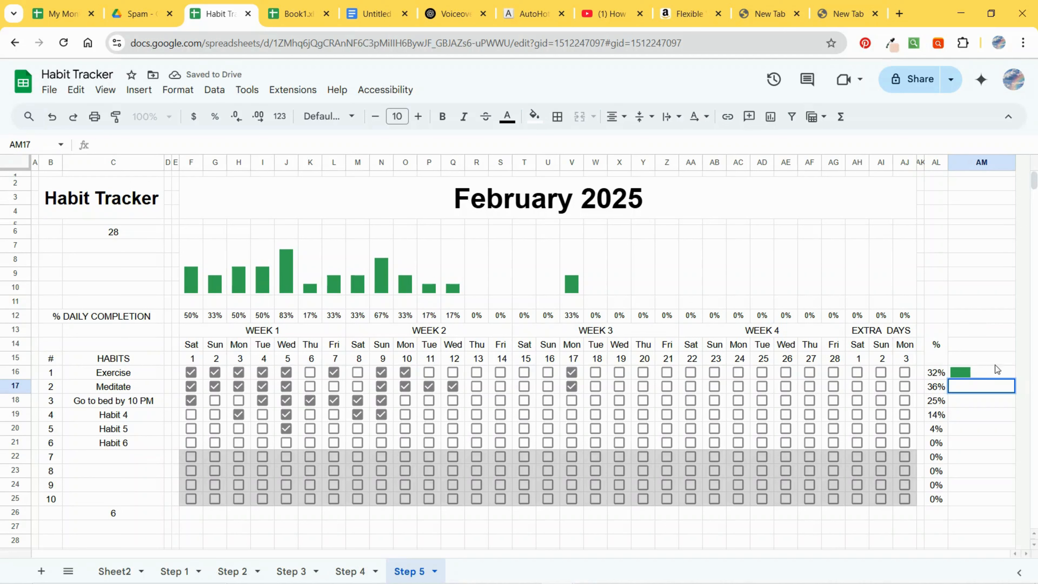
Step: Fill the per-habit bar sparkline down from AM16 to AM25
double_click(1012, 377)
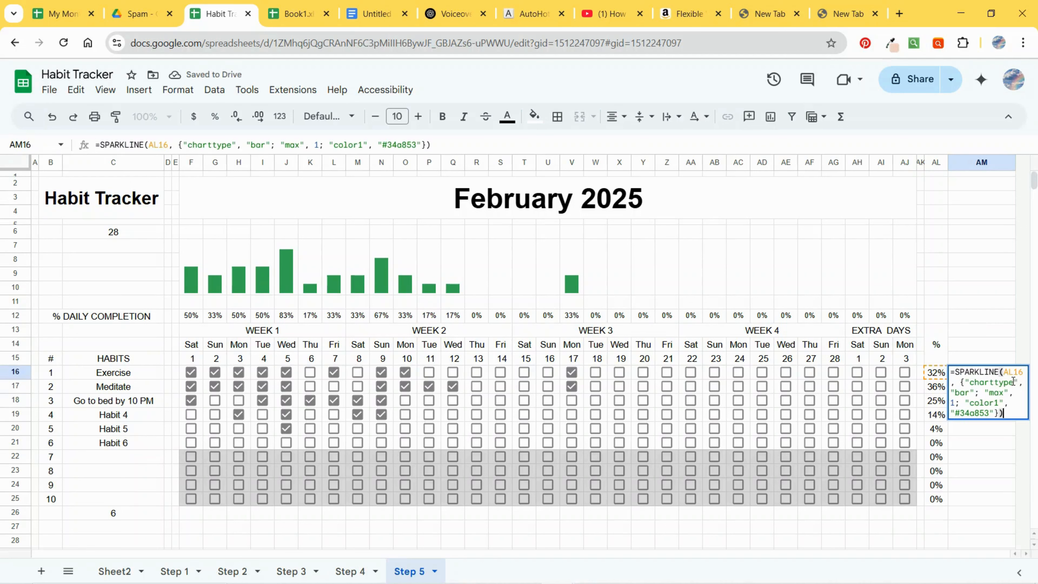
left_click(1000, 322)
left_click(1010, 373)
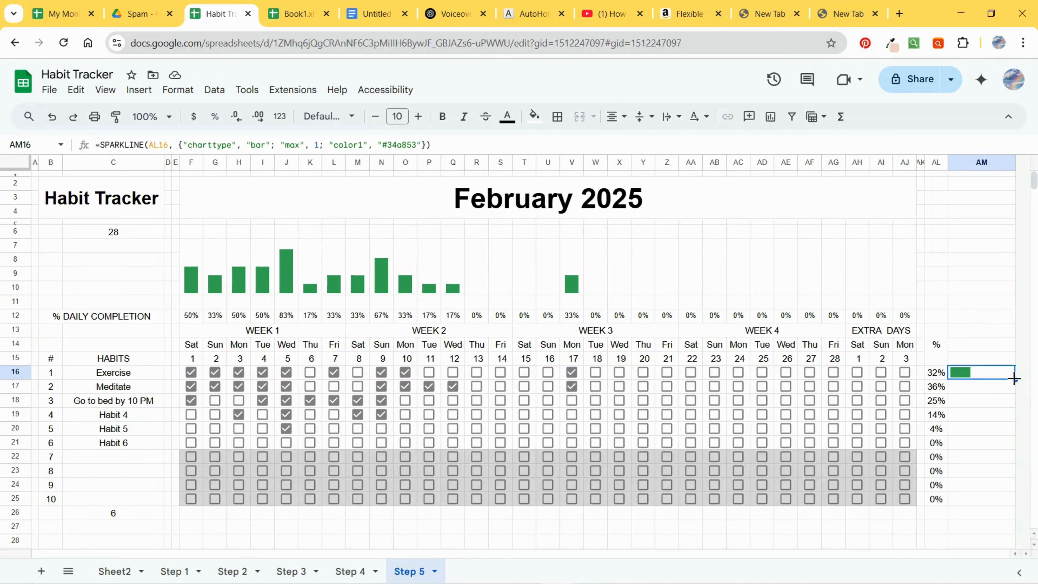
left_click_drag(1015, 379, 1006, 502)
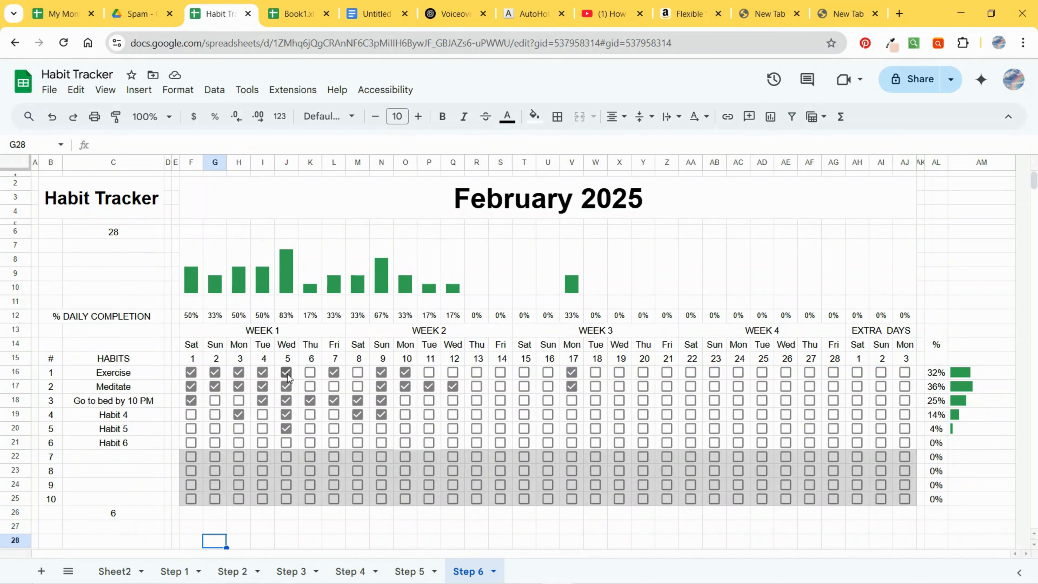
Step: Tick the first day's checkboxes for Habit 4, Habit 5 and Habit 6 on the Step 6 sheet
left_click(192, 414)
left_click(189, 429)
left_click(190, 442)
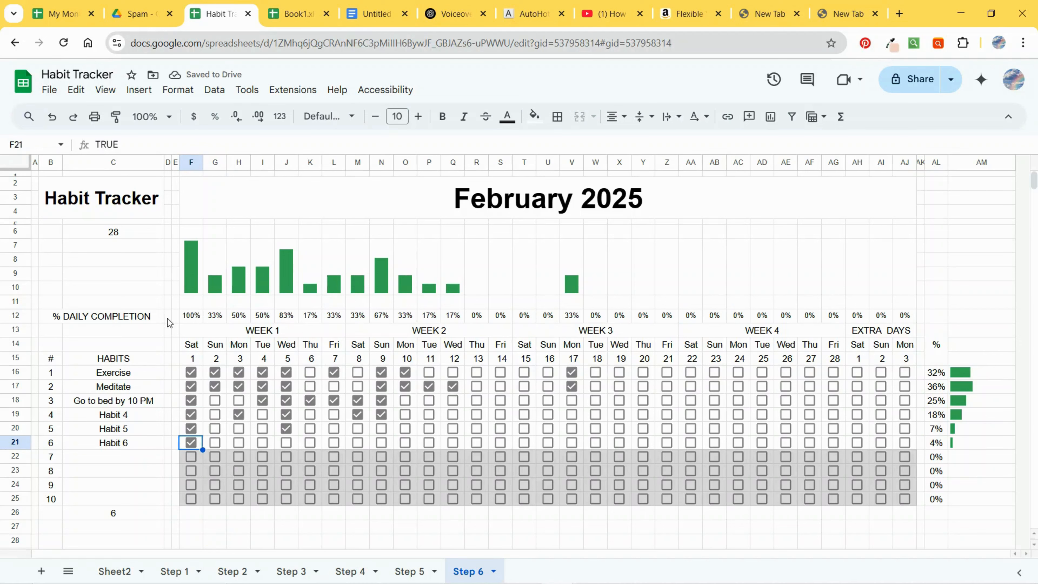
Step: Copy the IFS emoji progress formula from F16 on Sheet2
left_click(192, 303)
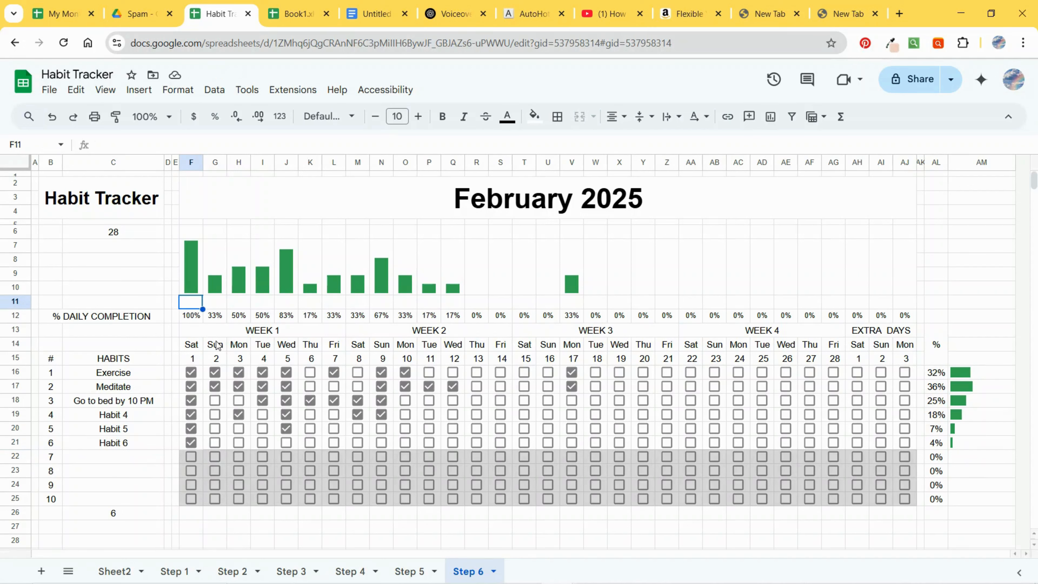
mouse_move(144, 580)
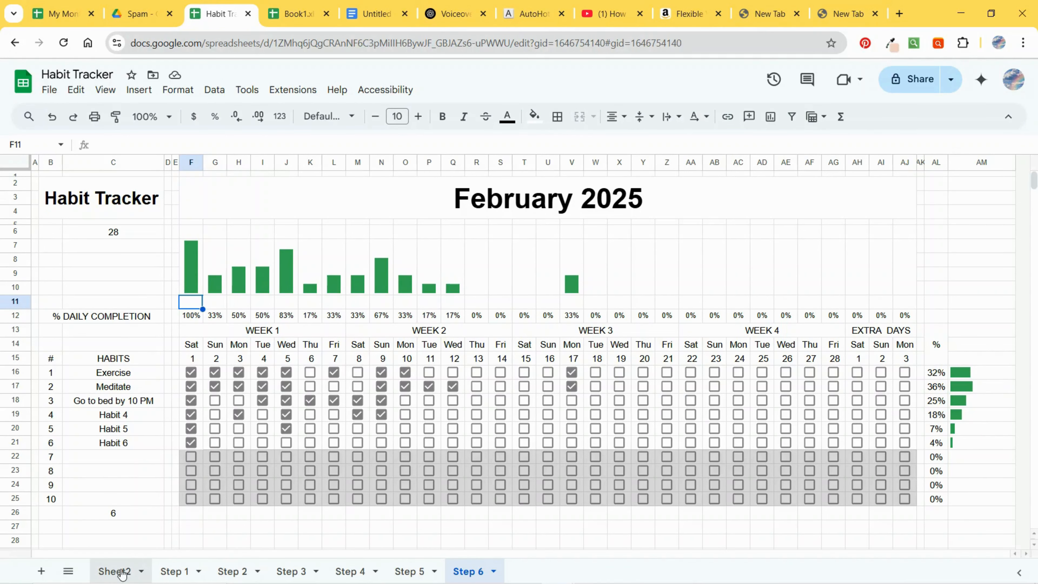
left_click(122, 573)
left_click(198, 308)
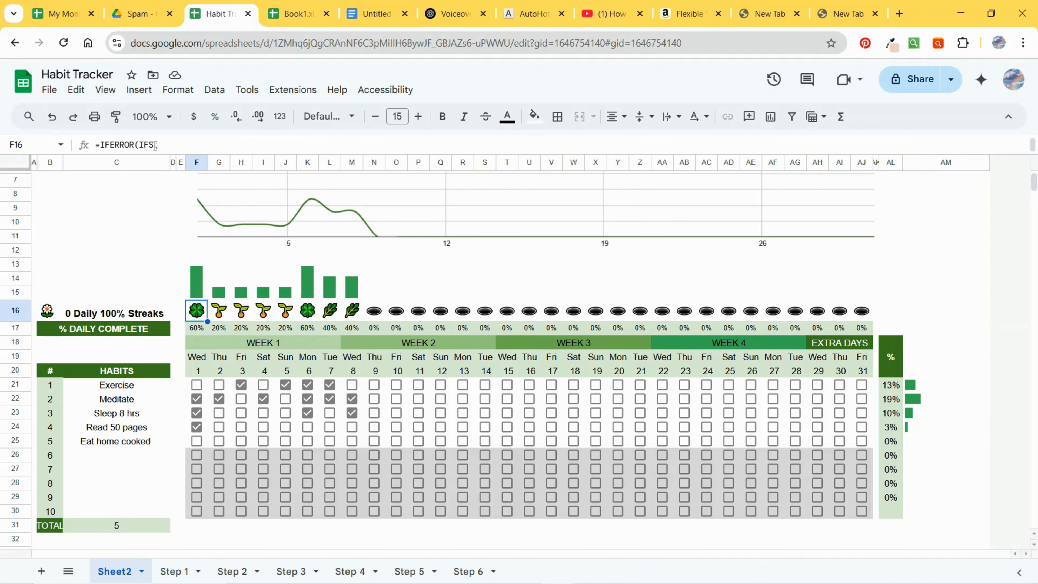
left_click(164, 145)
left_click_drag(254, 447, 182, 326)
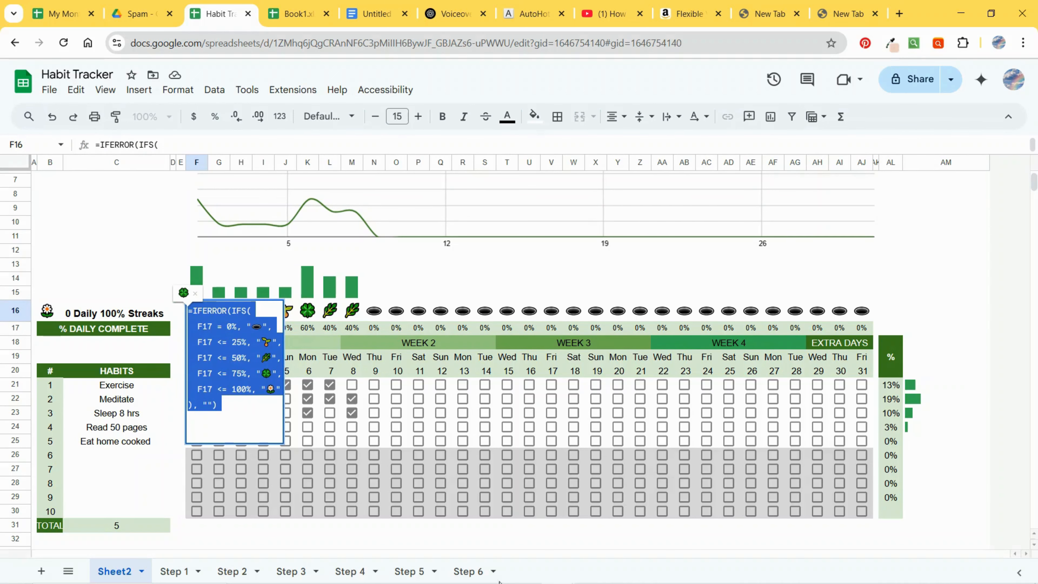
Step: Try to paste the emoji progress formula into F11 on the Step 6 sheet
left_click(474, 571)
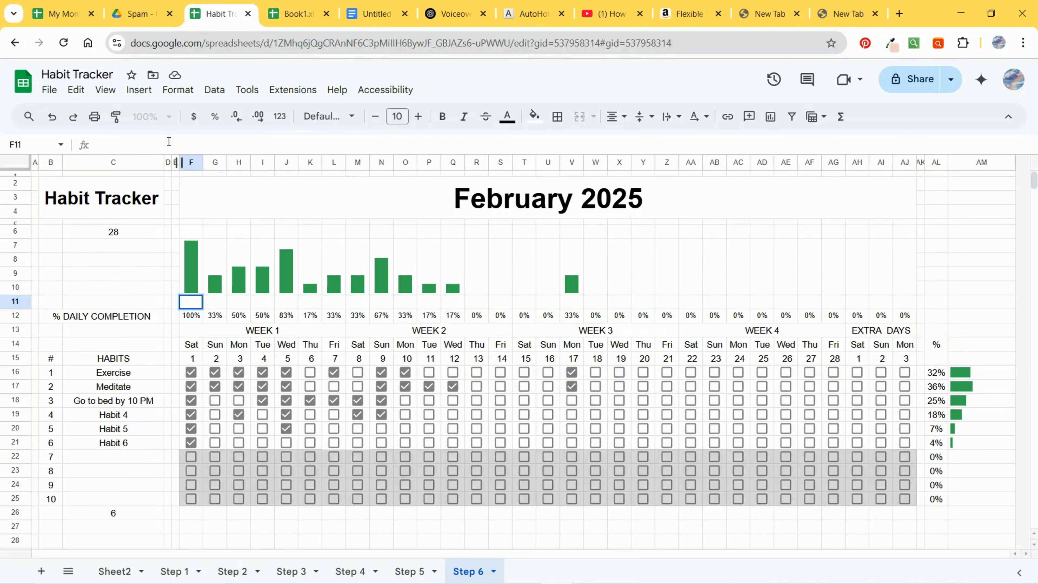
left_click(170, 144)
key("ctrl+v")
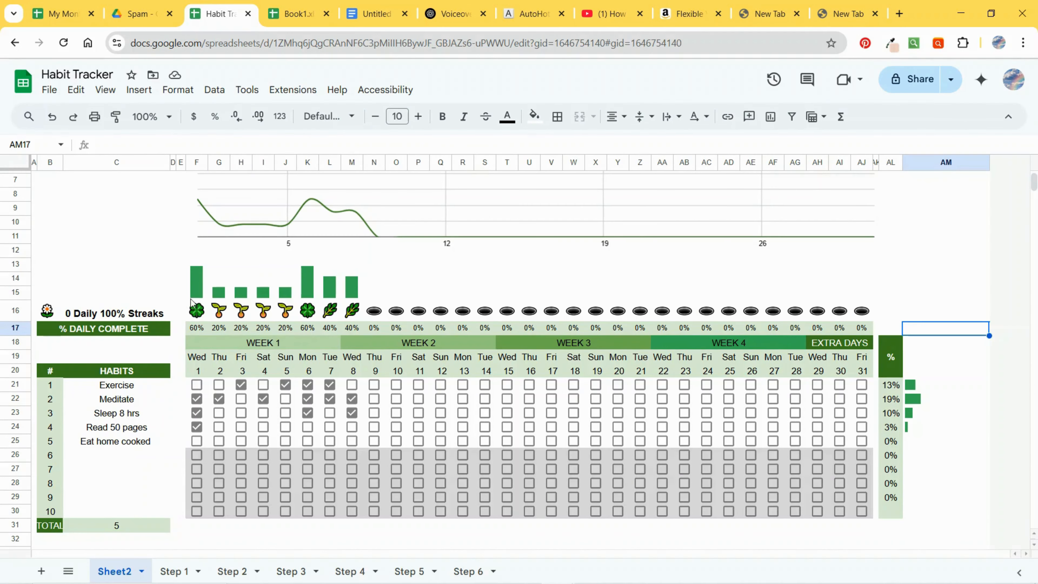
left_click(197, 309)
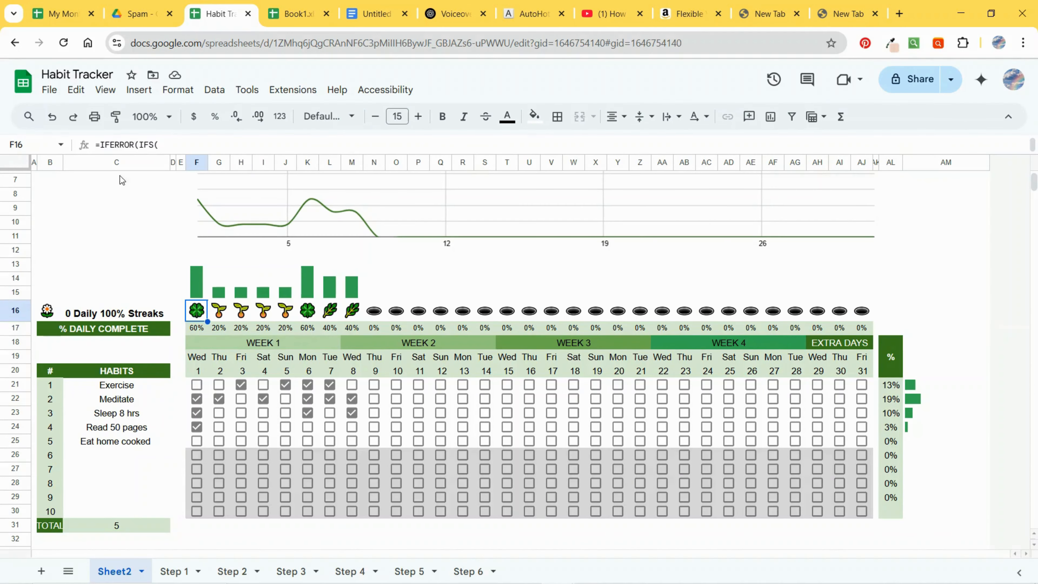
key("Return")
Step: Paste the IFS emoji progress formula into F11 above the first day on the Step 6 sheet
left_click_drag(230, 414, 183, 327)
key("ctrl+c")
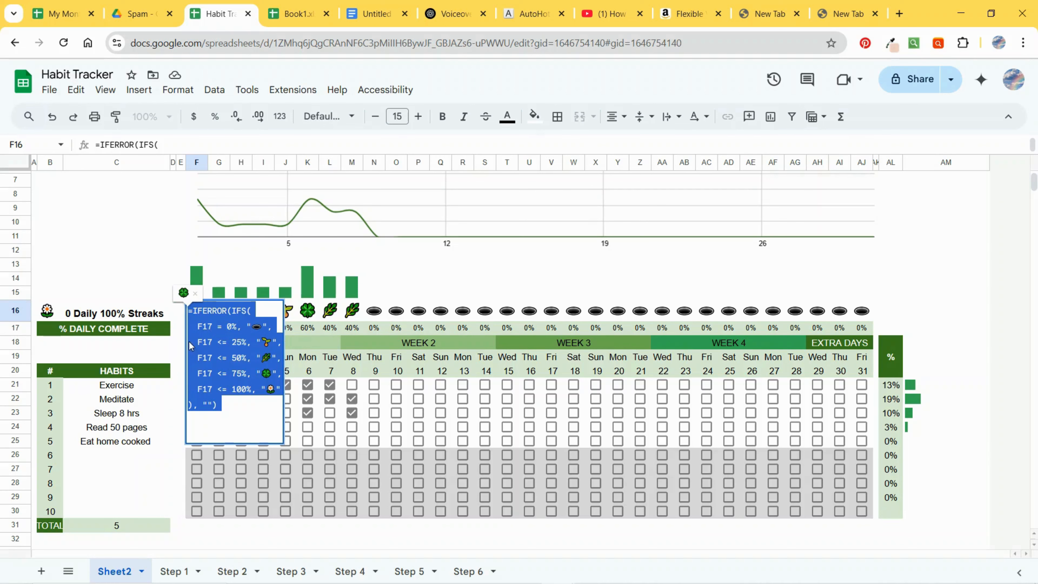
left_click(470, 571)
left_click(170, 143)
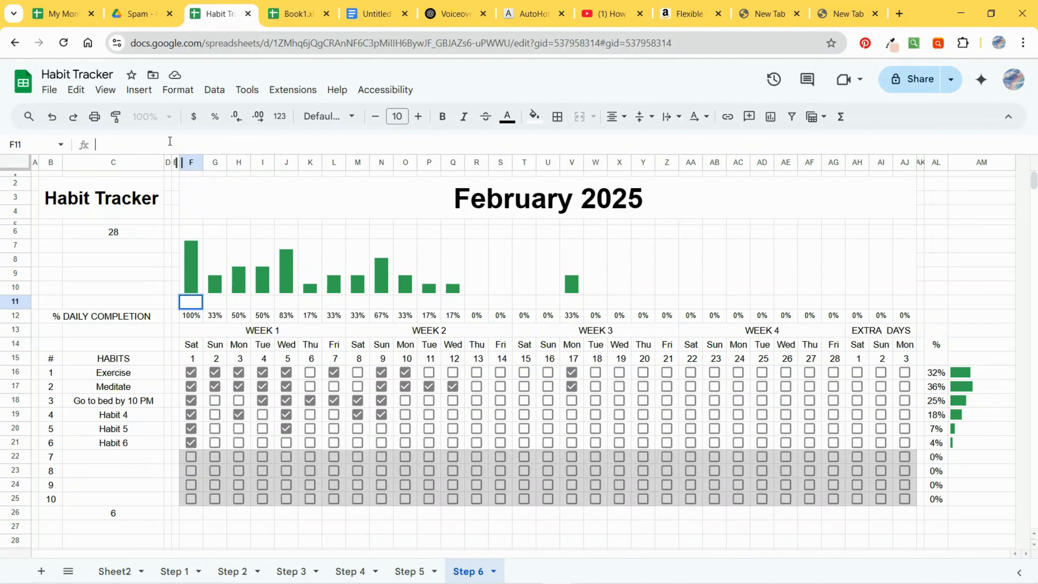
key("ctrl+v")
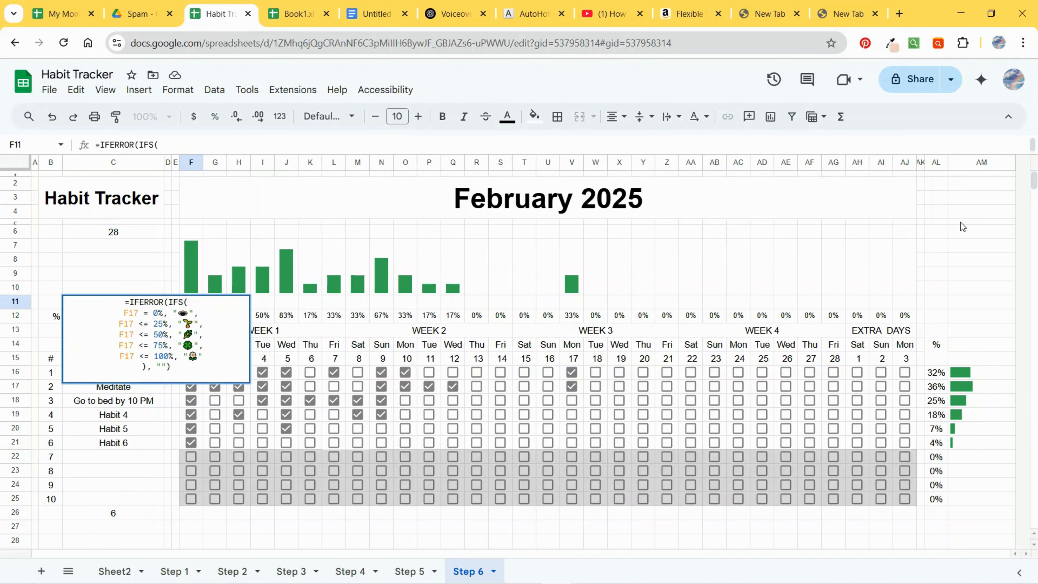
key("Return")
key("Return")
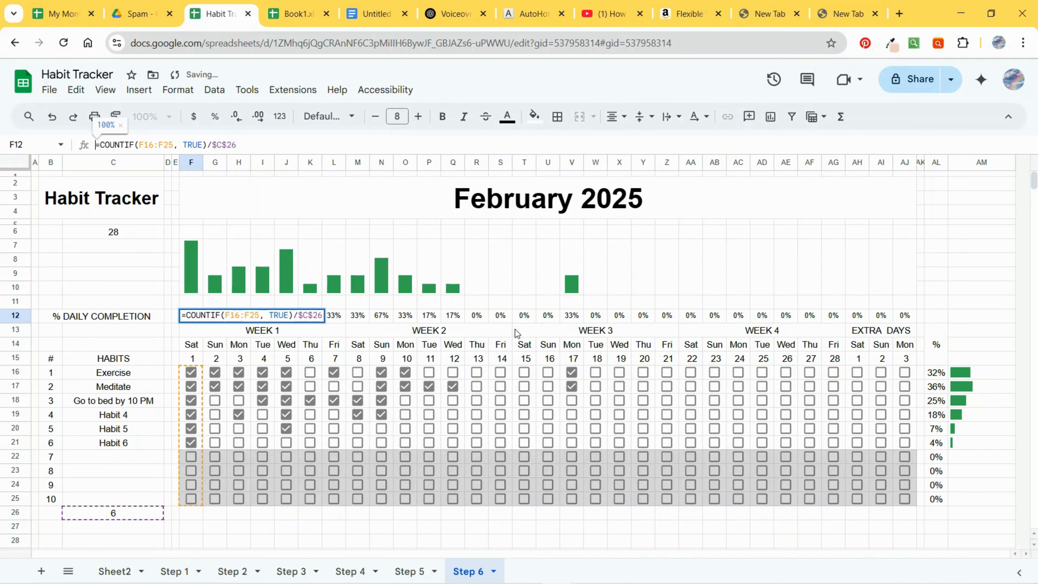
left_click(969, 274)
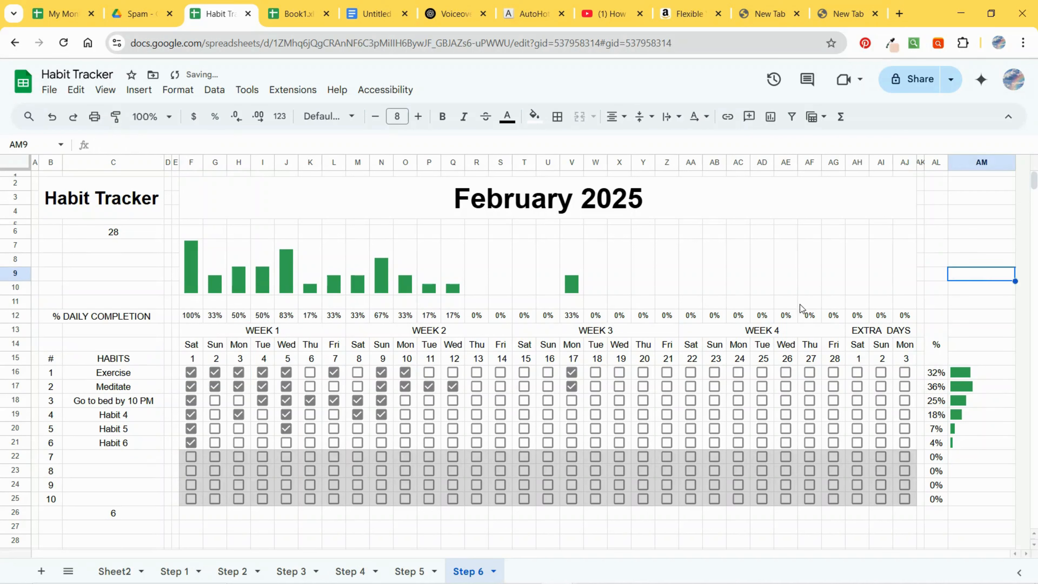
left_click(196, 301)
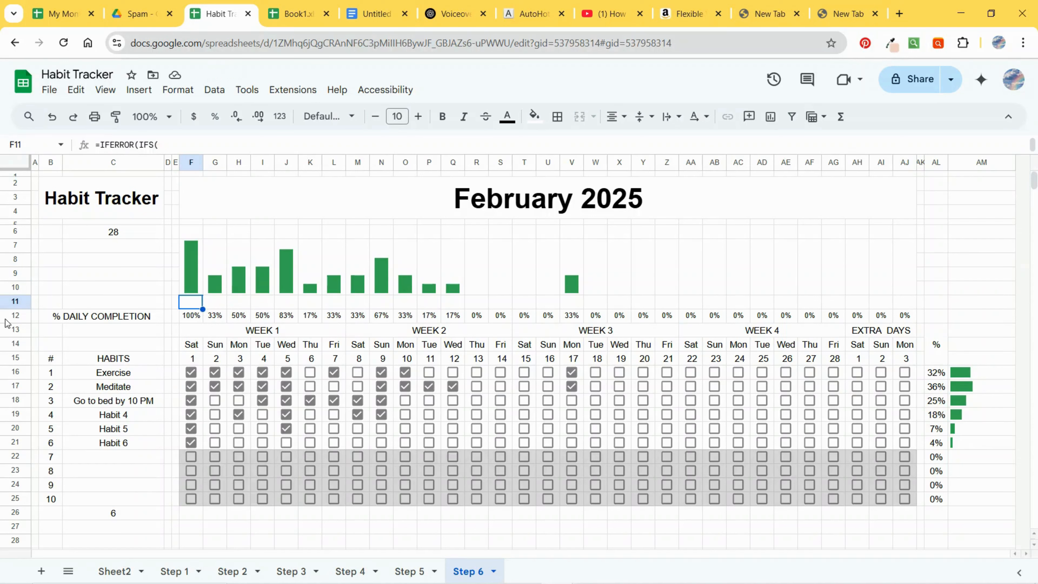
Step: Change the emoji progress formula in F11 so its conditions reference F12 instead of F17
left_click(191, 315)
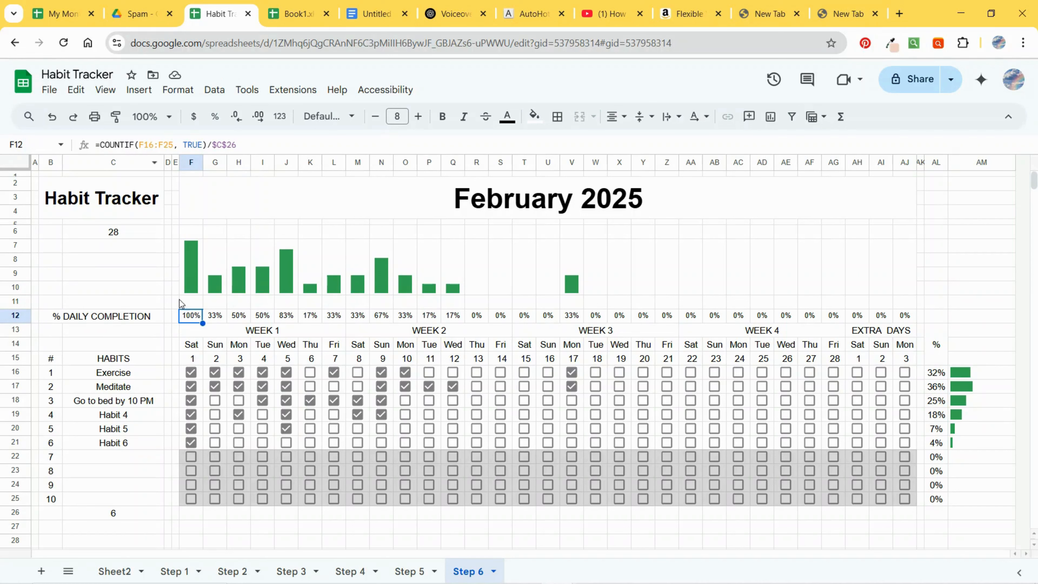
left_click(185, 305)
left_click(152, 146)
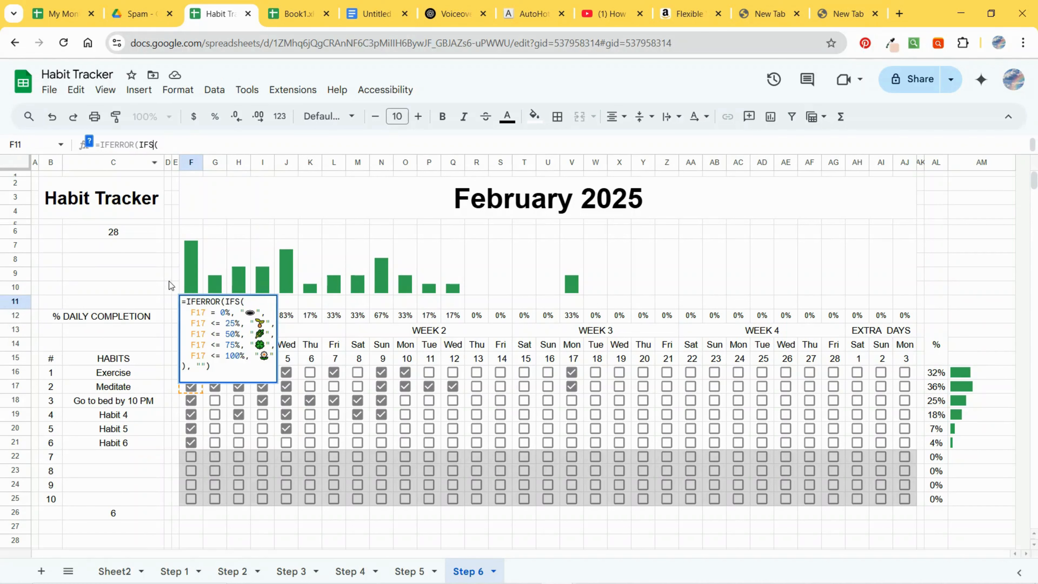
left_click(199, 313)
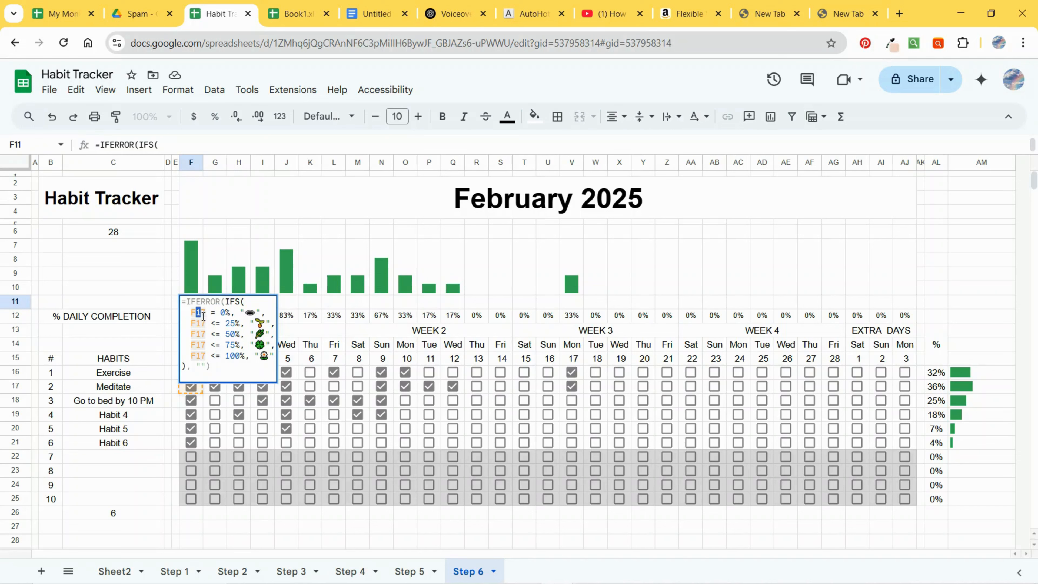
type("12")
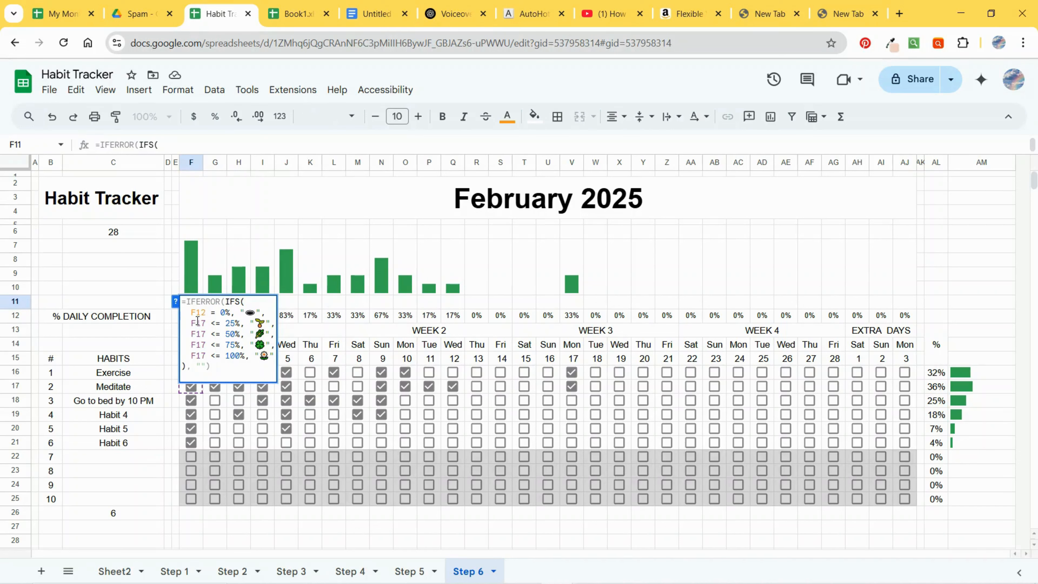
type("222")
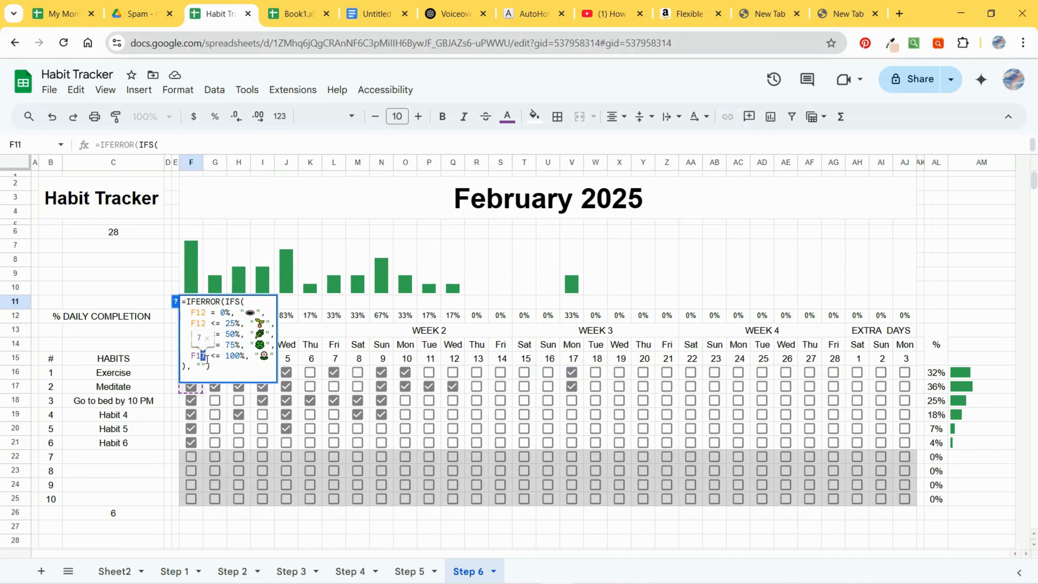
type("2")
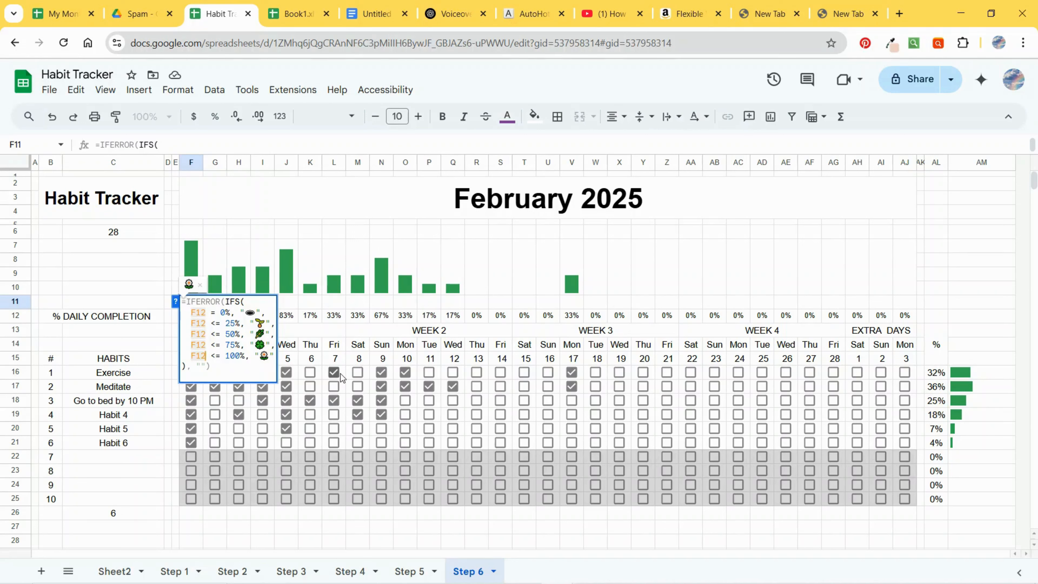
key("Return")
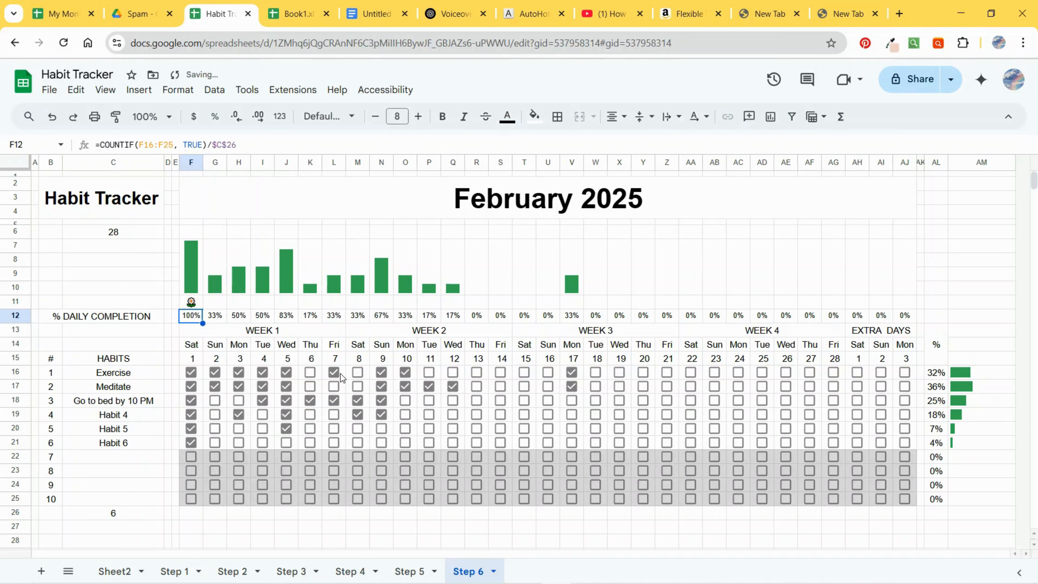
Step: Fill the emoji formula from F11 across to AJ11 and enlarge the font size of that row
left_click(193, 305)
left_click_drag(202, 310, 905, 313)
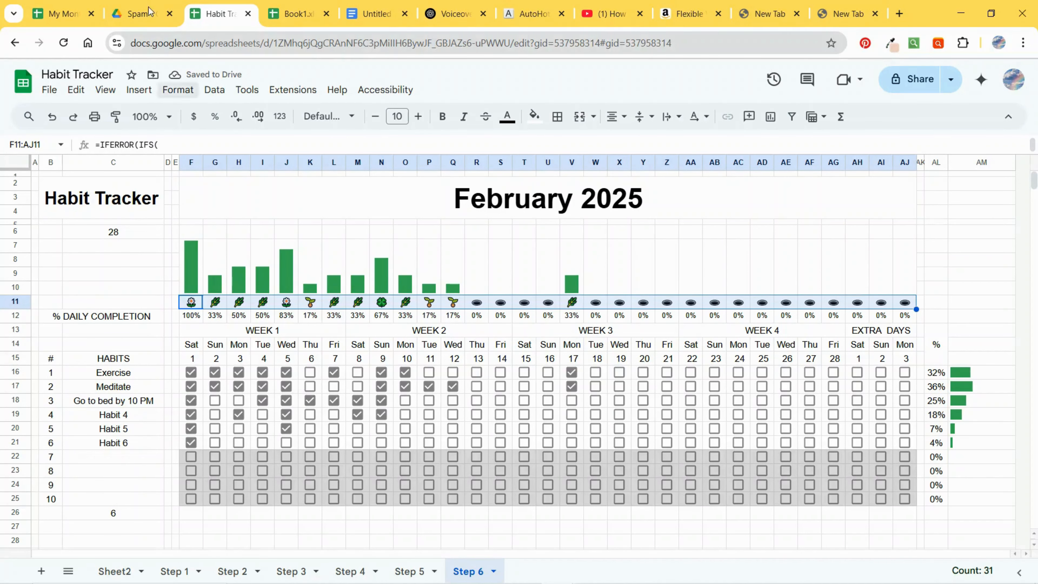
left_click(421, 117)
left_click(421, 117)
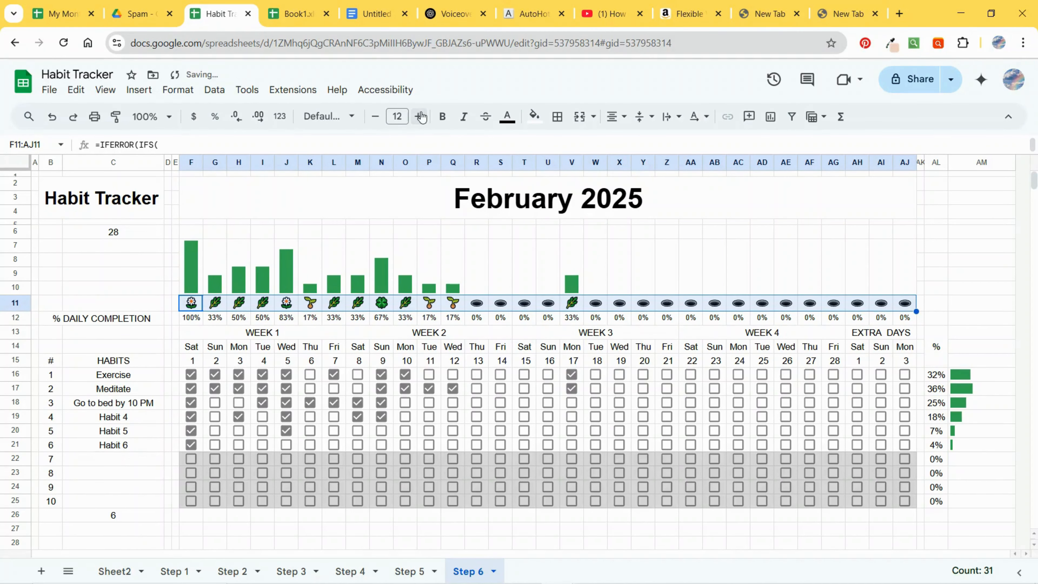
left_click(421, 117)
left_click(421, 116)
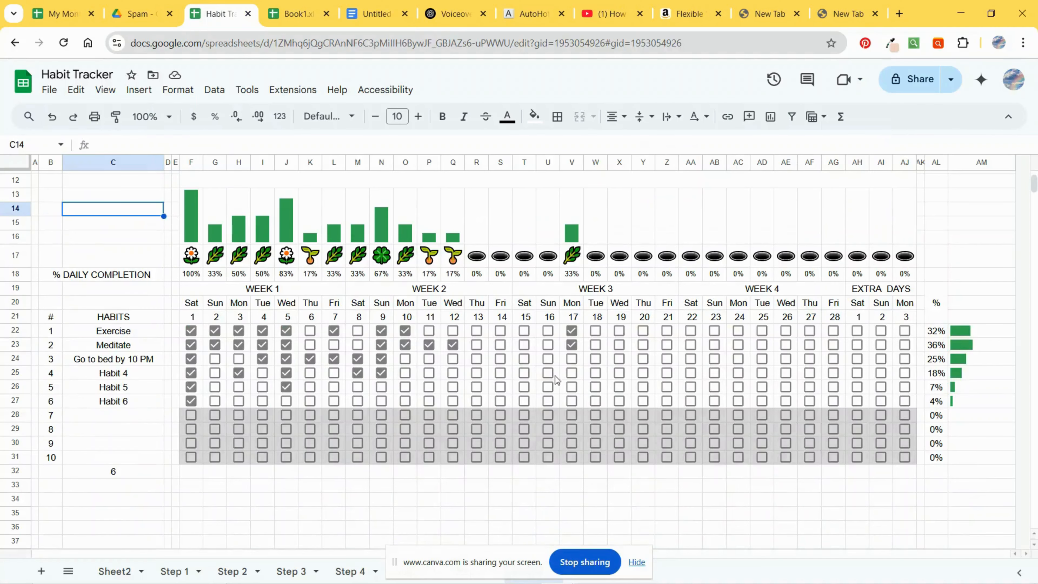
Step: Insert a chart from the day numbers F21:AJ21 and the daily completion percentages F18:AJ18 on the next sheet
scroll(525, 385, "up", 2)
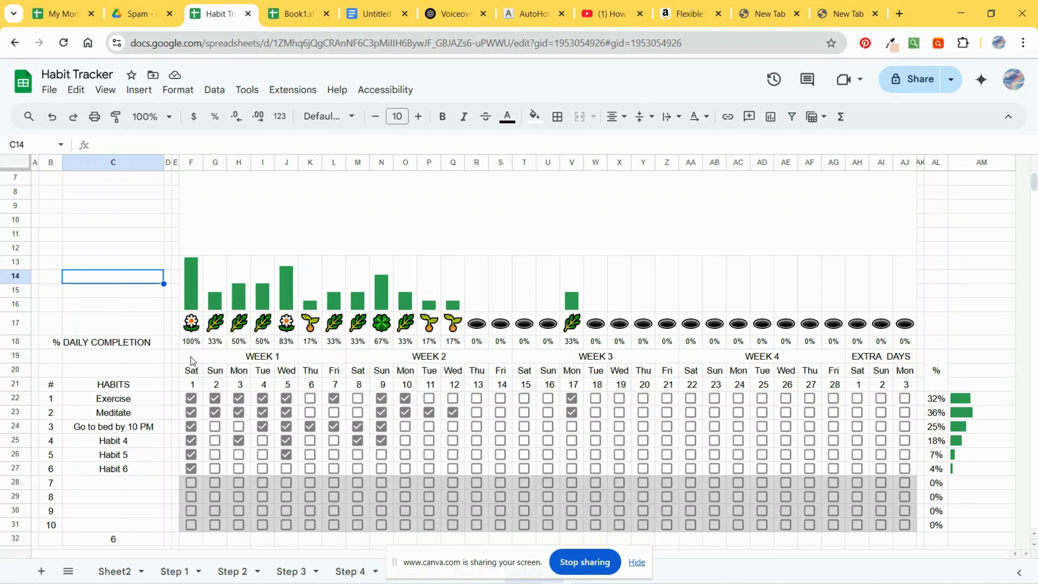
scroll(250, 379, "up", 2)
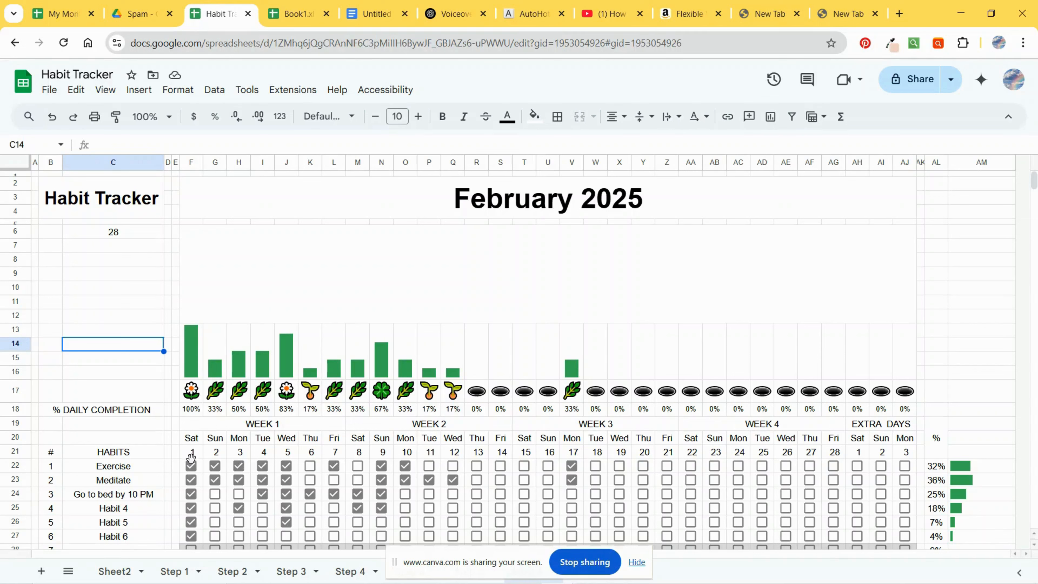
left_click(978, 373)
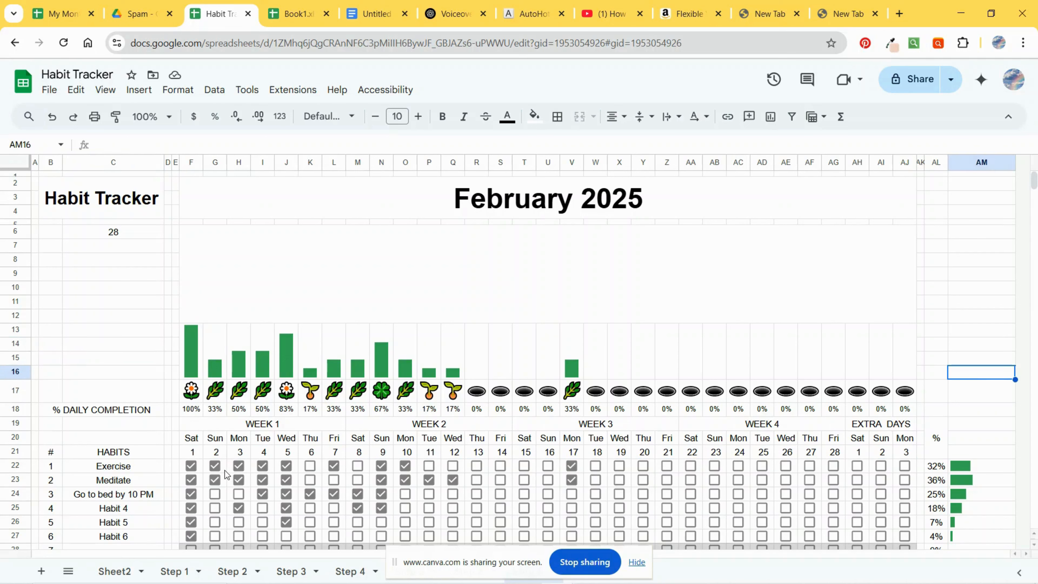
left_click(192, 453)
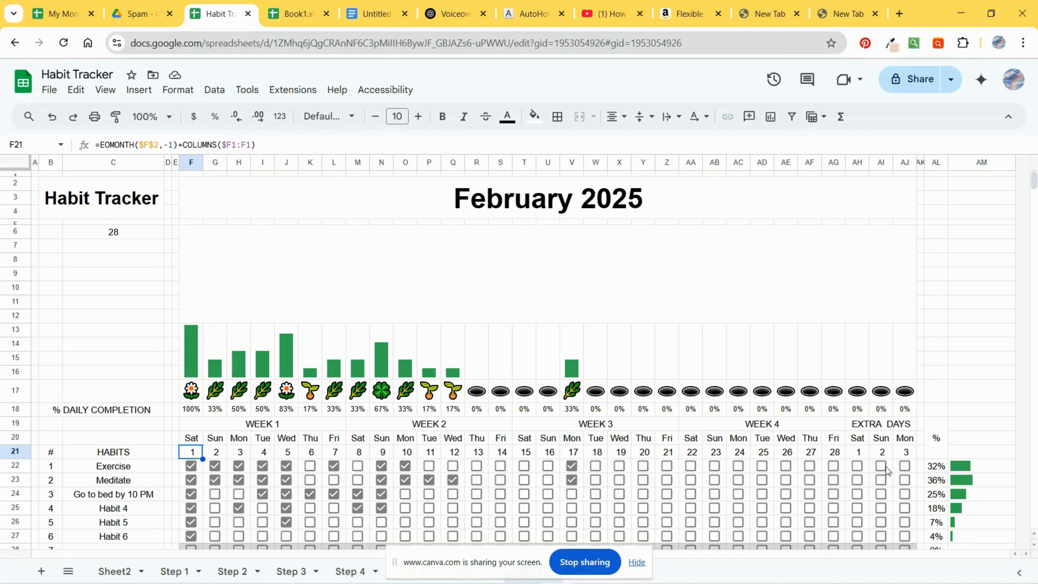
key("ctrl+shift+Right")
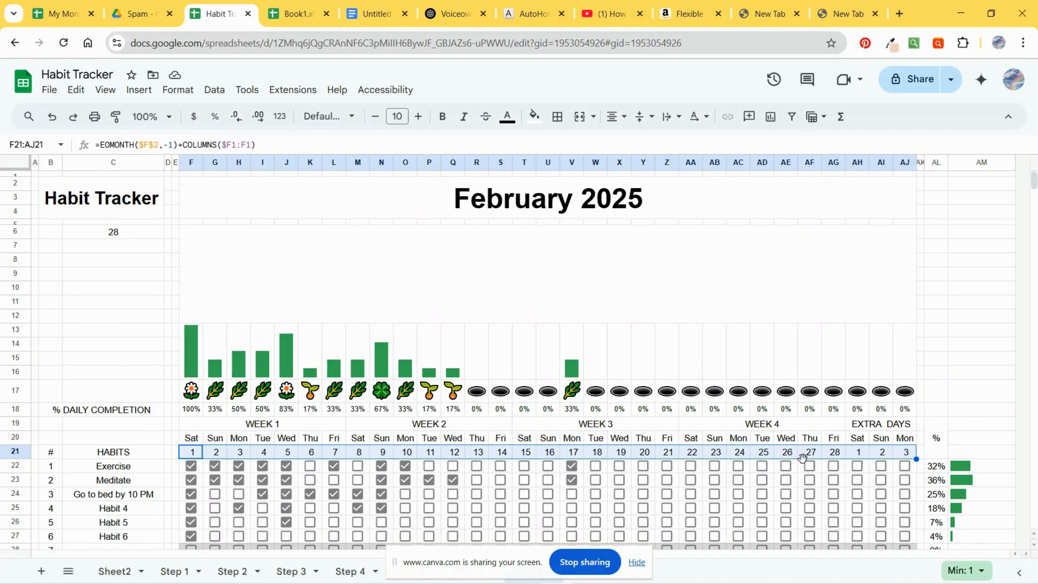
left_click(190, 409)
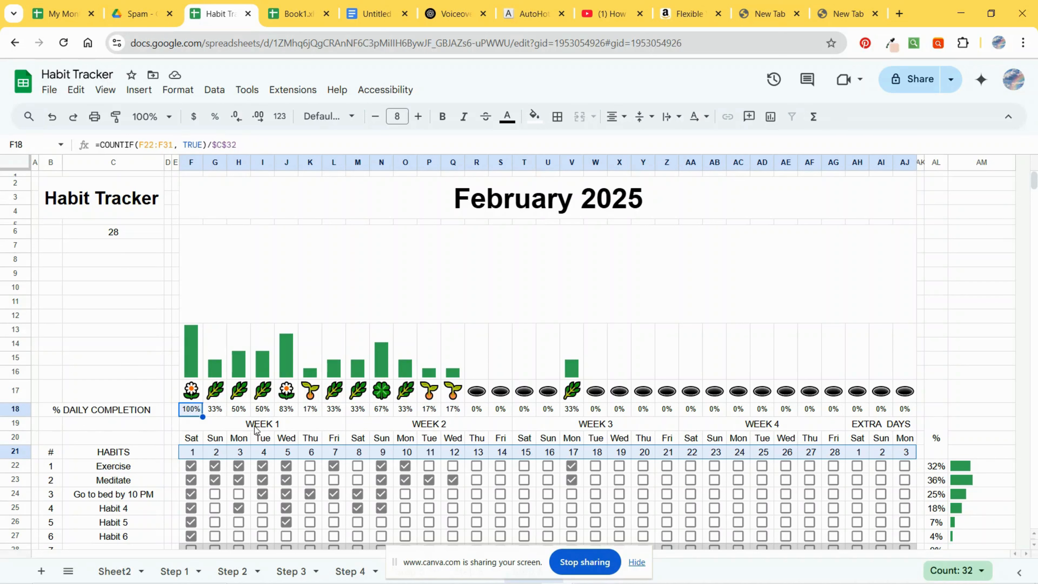
left_click(906, 411, "shift")
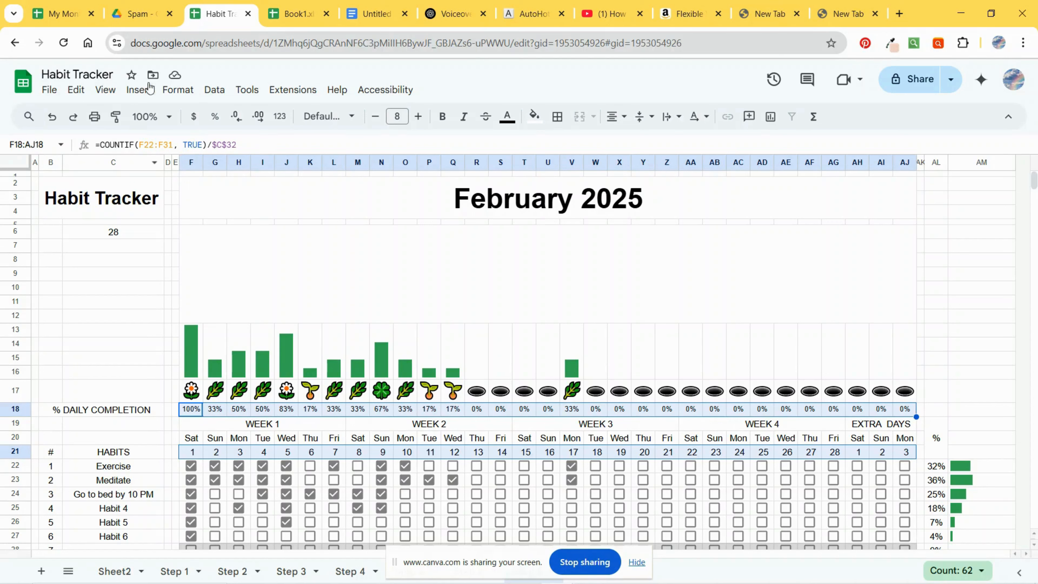
left_click(143, 94)
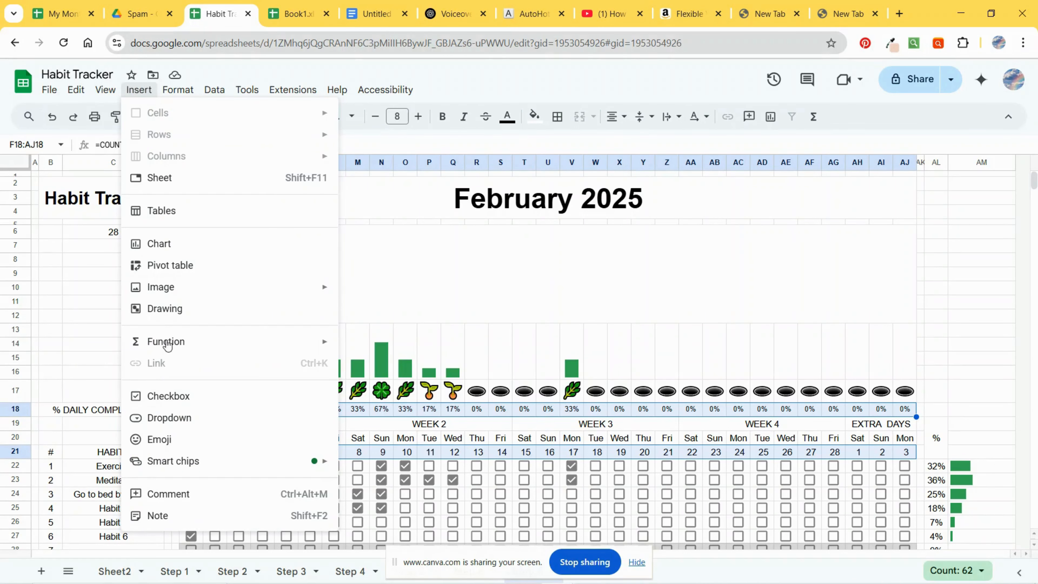
left_click(193, 247)
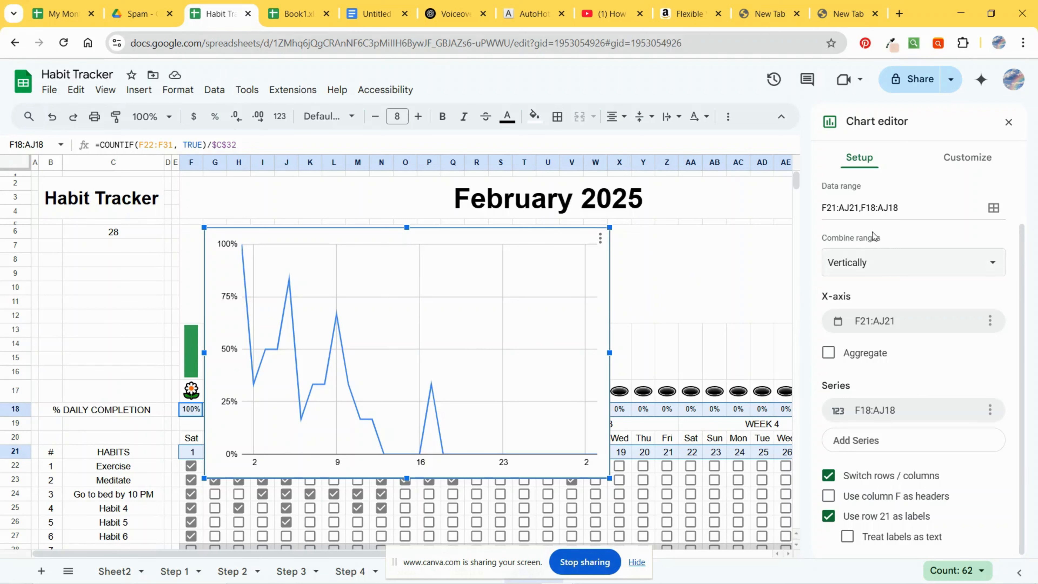
Step: Turn on the Smooth option in the chart style customization
left_click(970, 163)
left_click(862, 190)
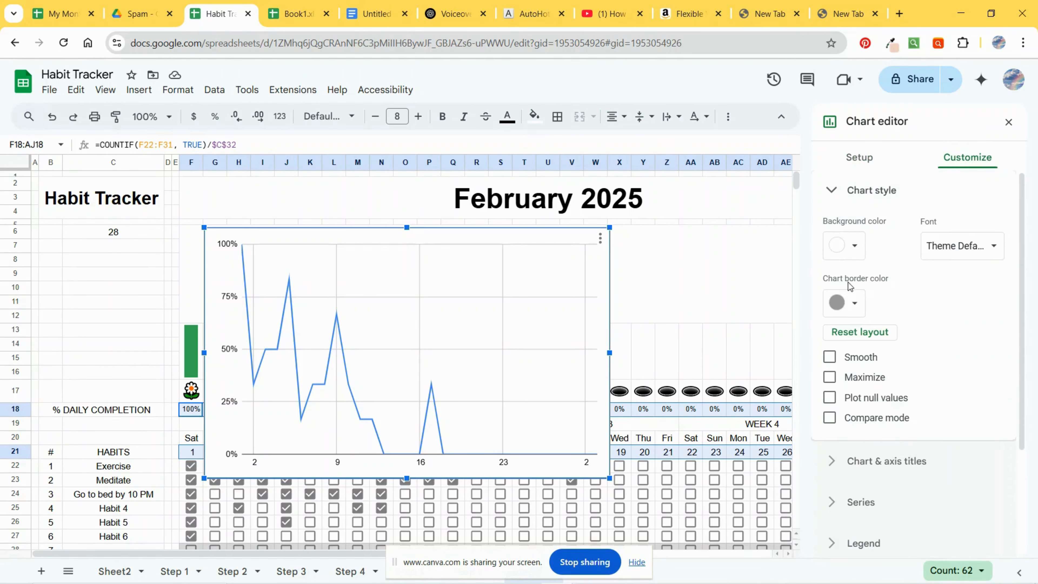
left_click(829, 357)
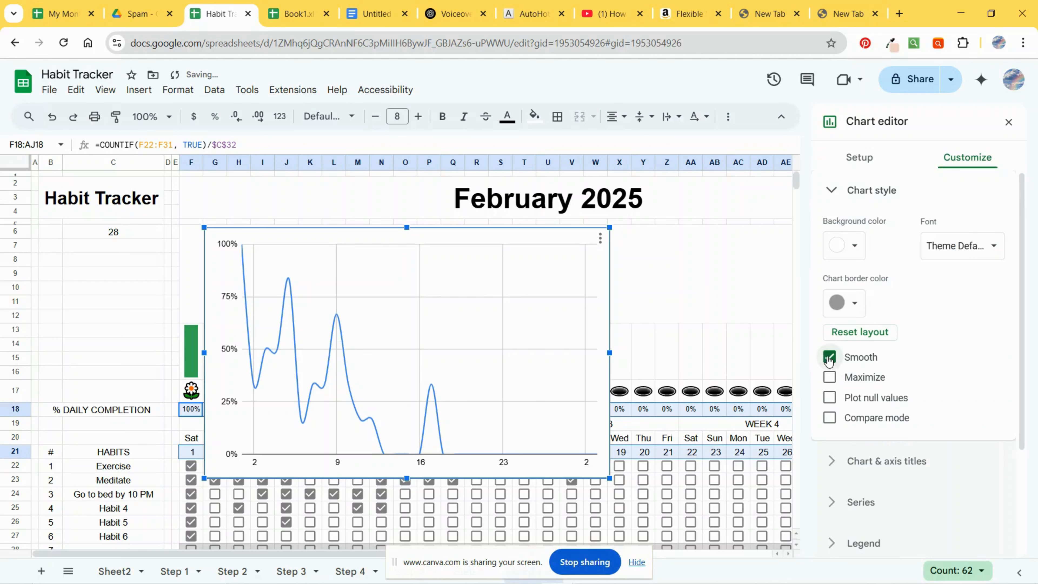
Step: Resize the line chart to span the day columns above the bar sparklines, about rows 5 to 12
left_click_drag(609, 353, 737, 353)
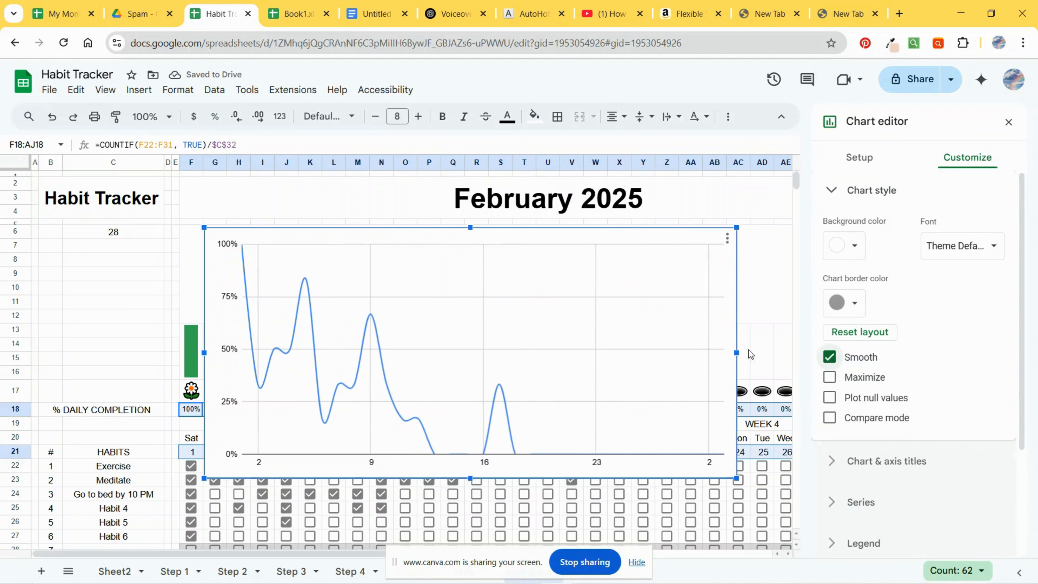
left_click(1009, 122)
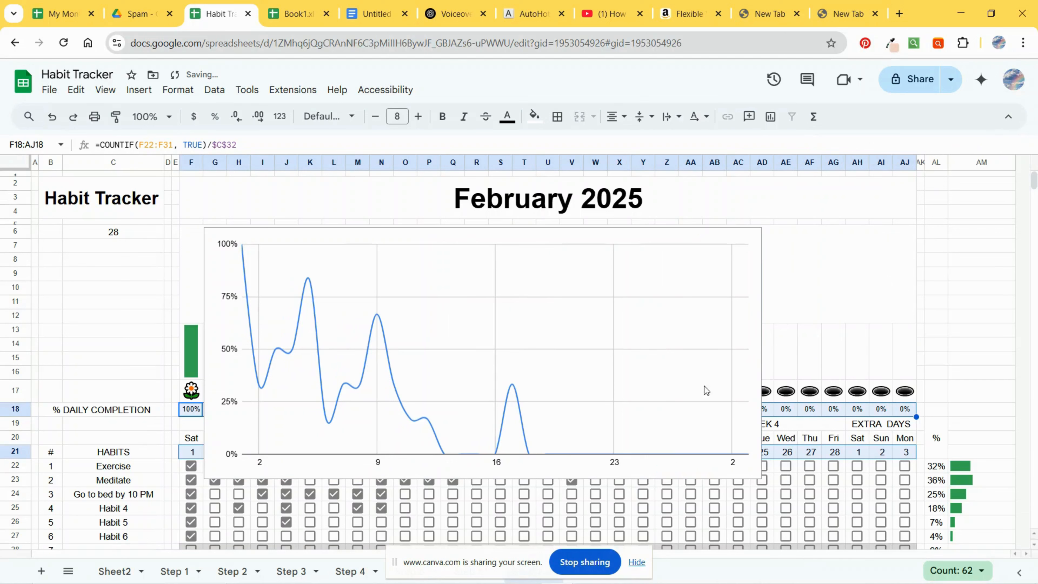
left_click(650, 383)
left_click_drag(766, 352, 918, 352)
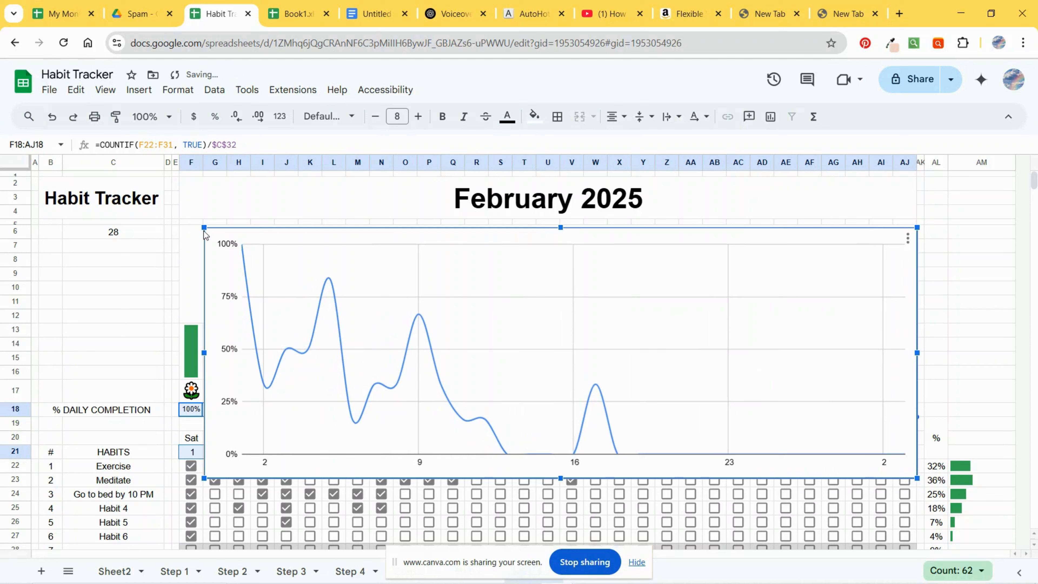
left_click_drag(204, 353, 181, 352)
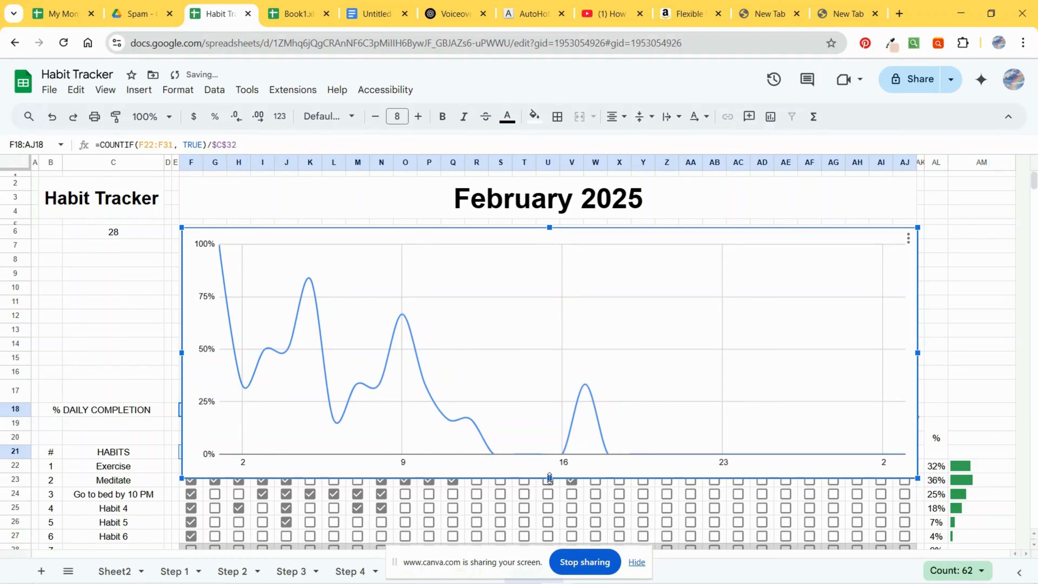
left_click_drag(550, 478, 549, 323)
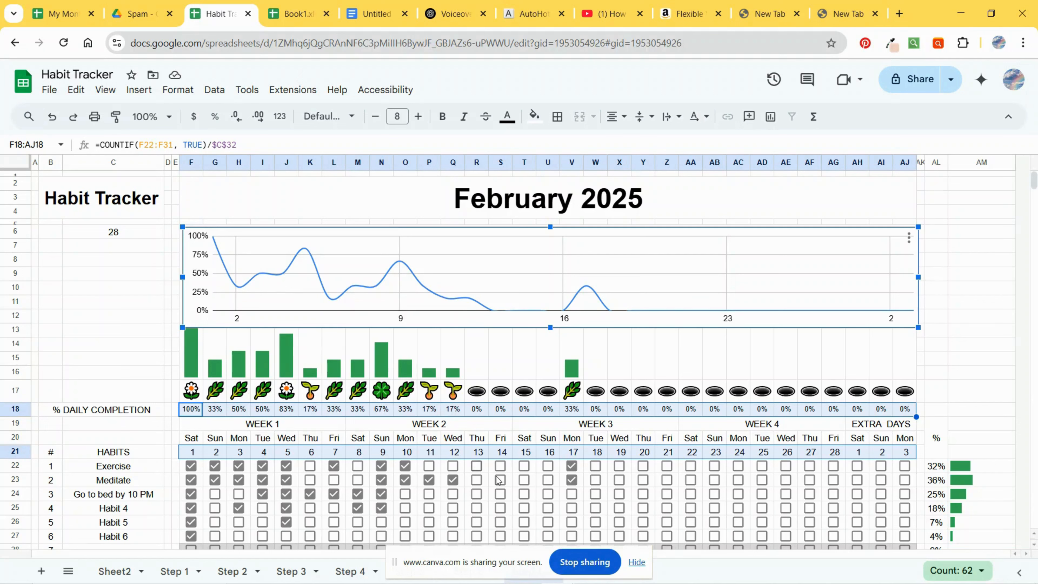
Step: Tick the Exercise checkboxes for days 13 and 14
left_click(476, 466)
left_click(500, 466)
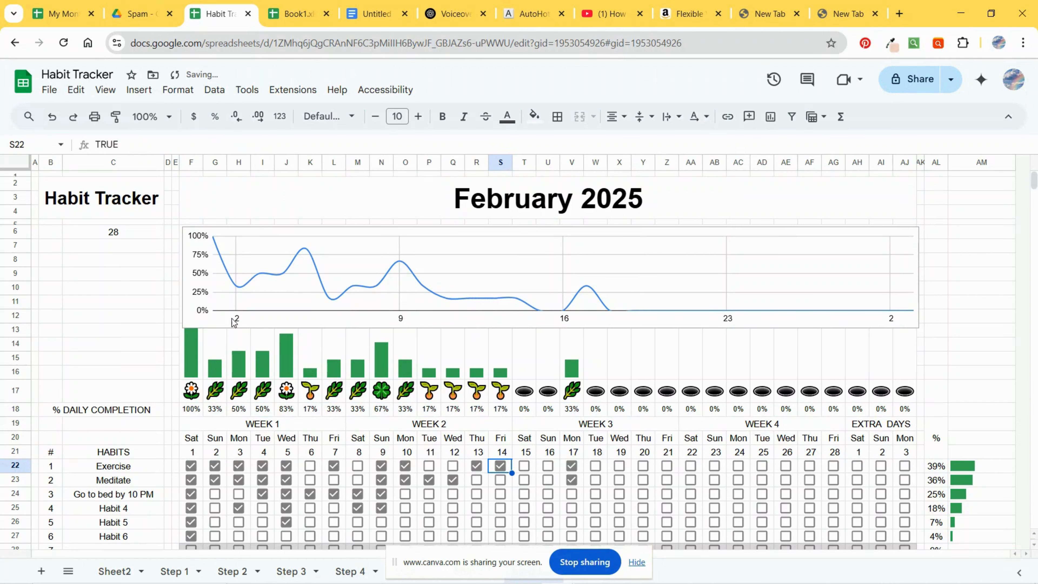
Step: Extend the line chart's left edge slightly past column F
left_click(190, 277)
left_click_drag(176, 275, 157, 274)
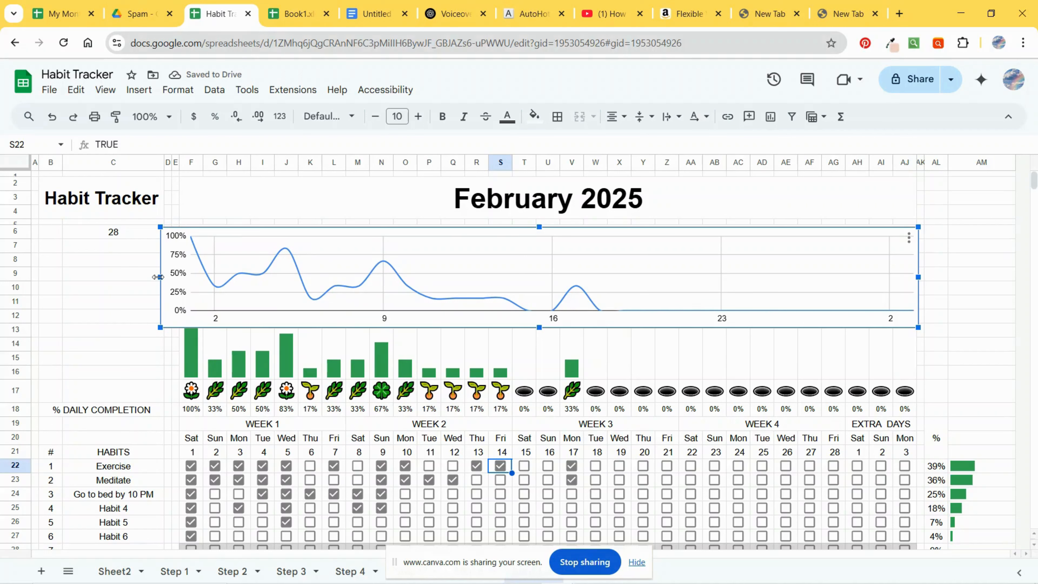
key("Right")
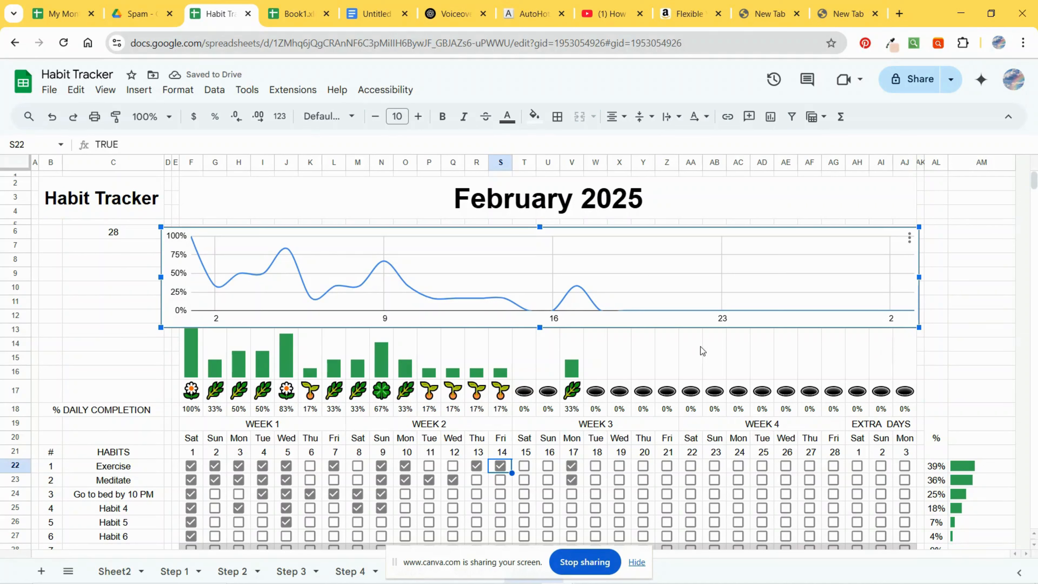
Step: Tick the Exercise checkboxes for days 15, 16, 18, 19, 21 and 22
left_click(524, 467)
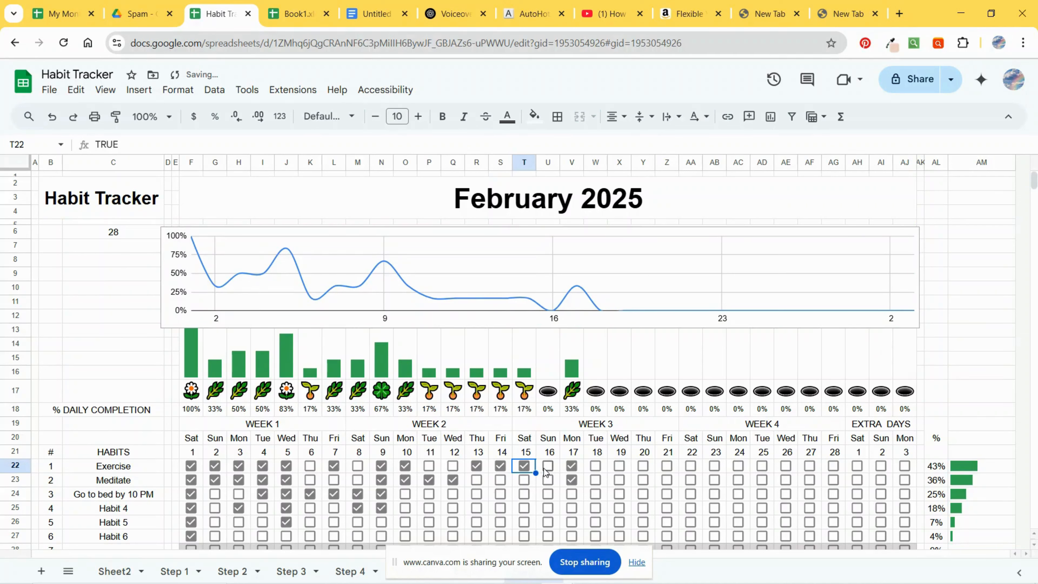
left_click(548, 467)
left_click(596, 468)
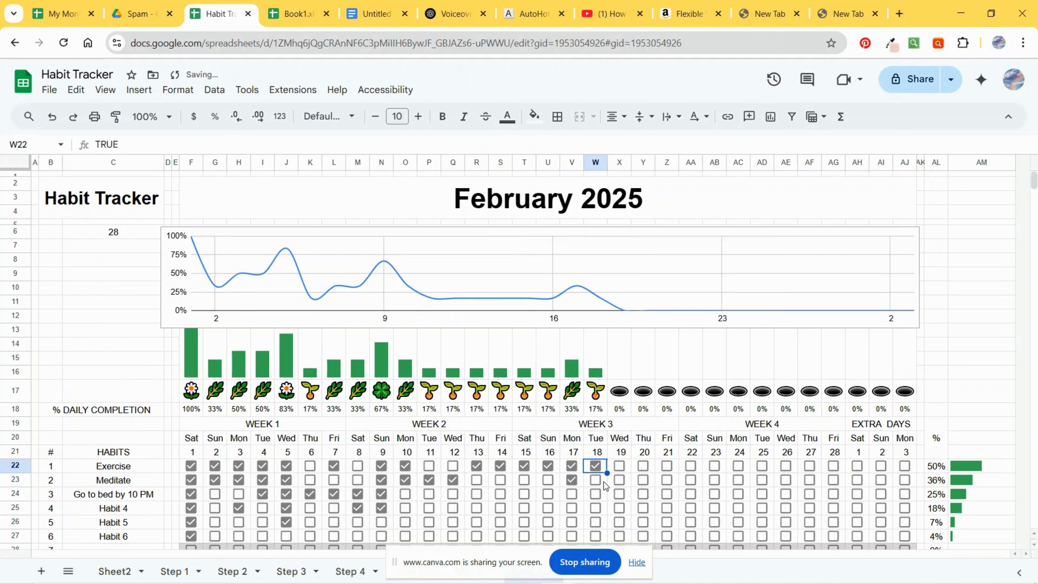
left_click(621, 469)
left_click(656, 474)
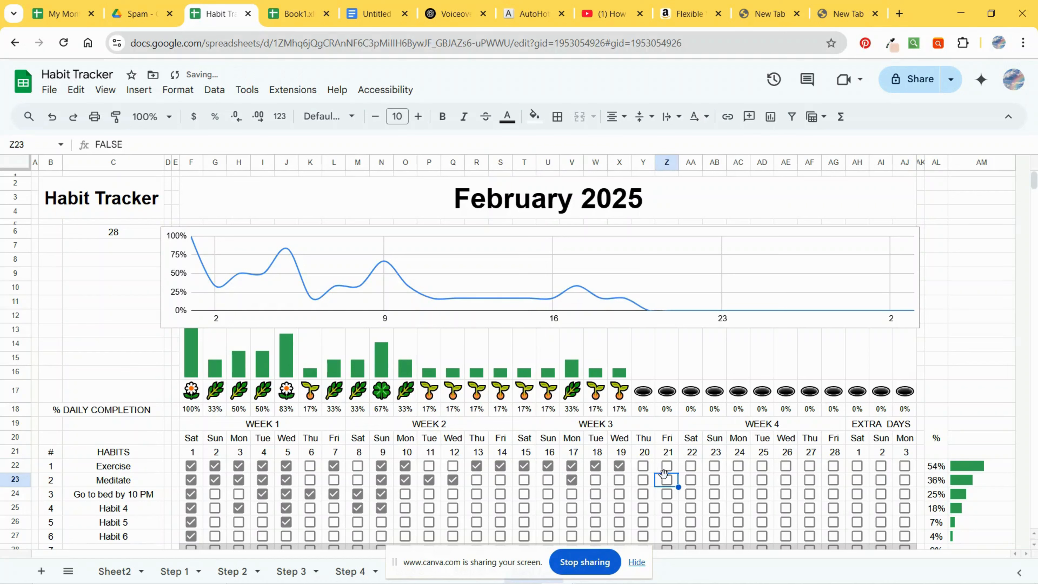
left_click(689, 466)
left_click(667, 466)
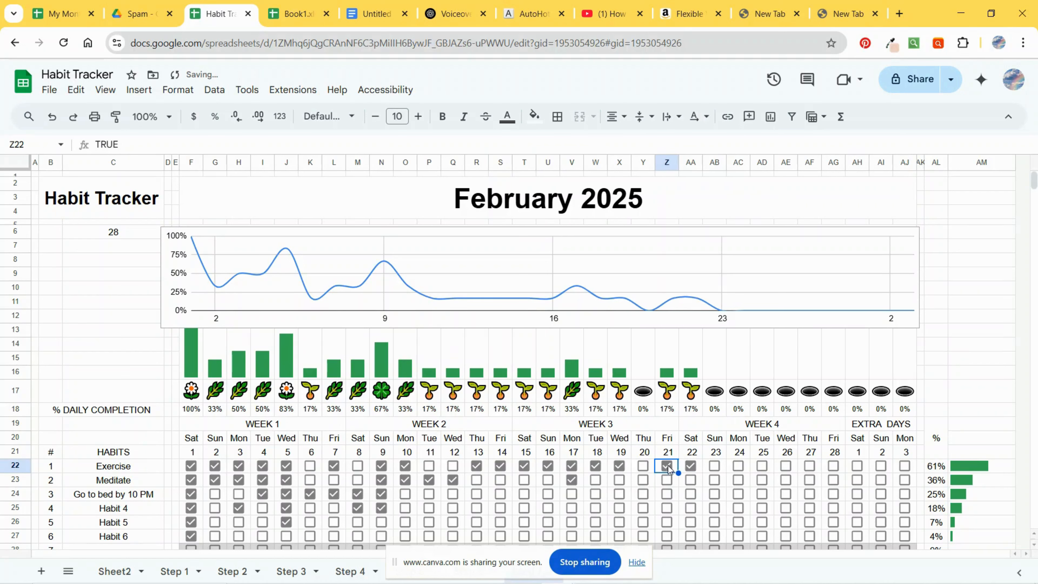
Step: Open the chart editor for the line chart
left_click(291, 248)
left_click(909, 238)
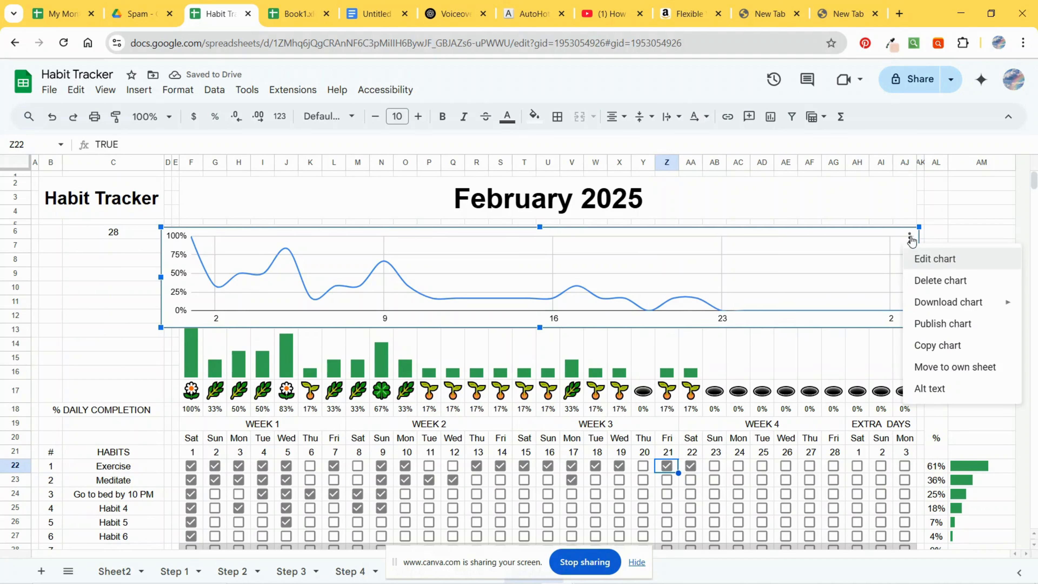
left_click(928, 259)
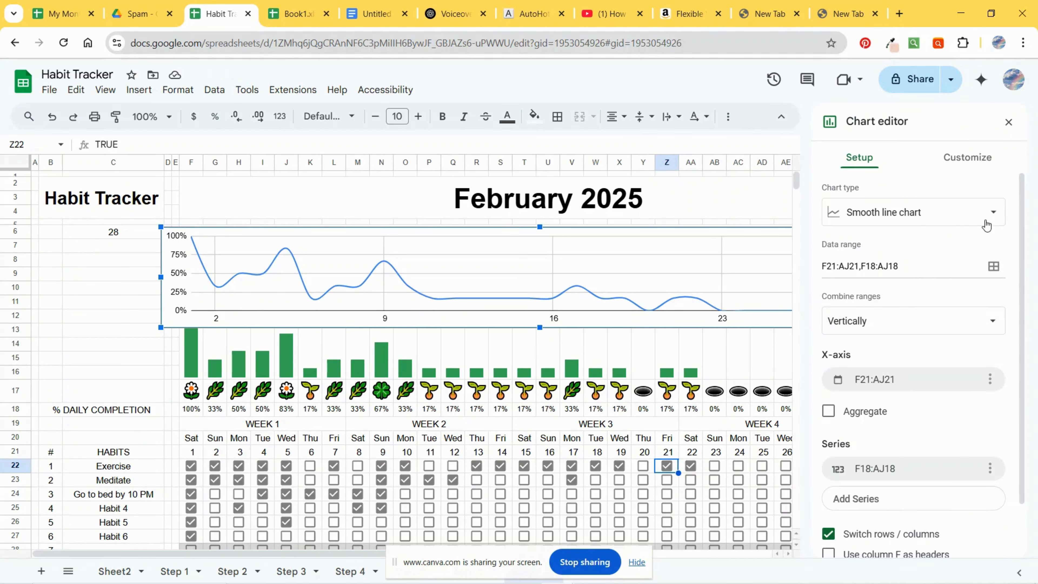
Step: Set the line chart's vertical axis label text colour to white
left_click(993, 212)
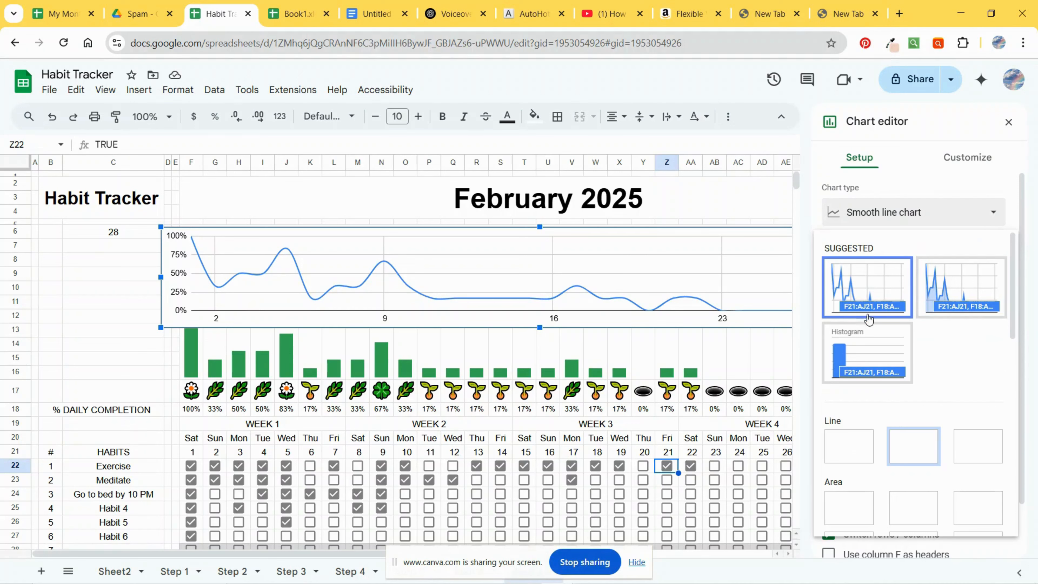
left_click(965, 159)
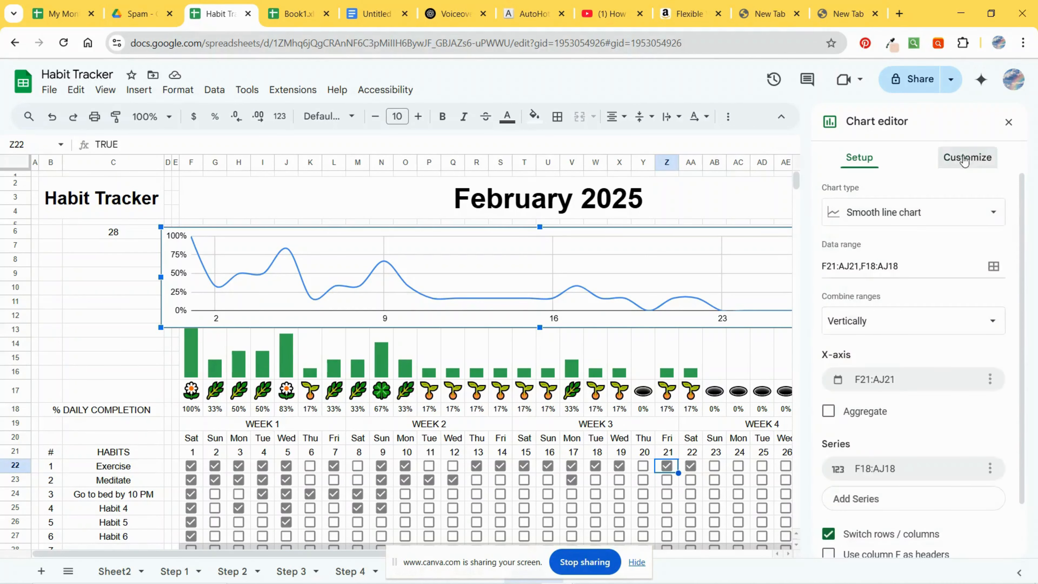
left_click(965, 159)
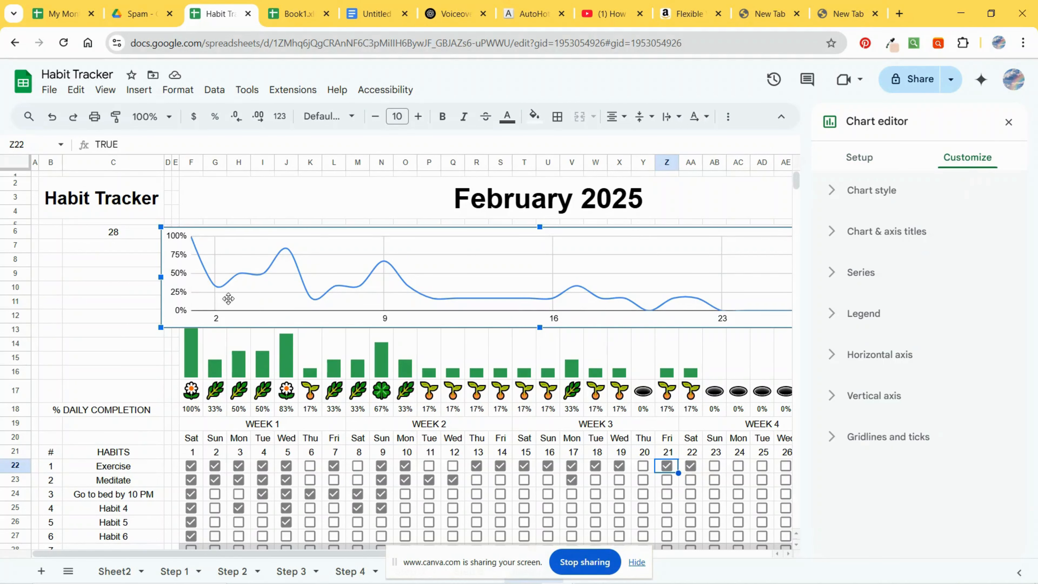
left_click(836, 395)
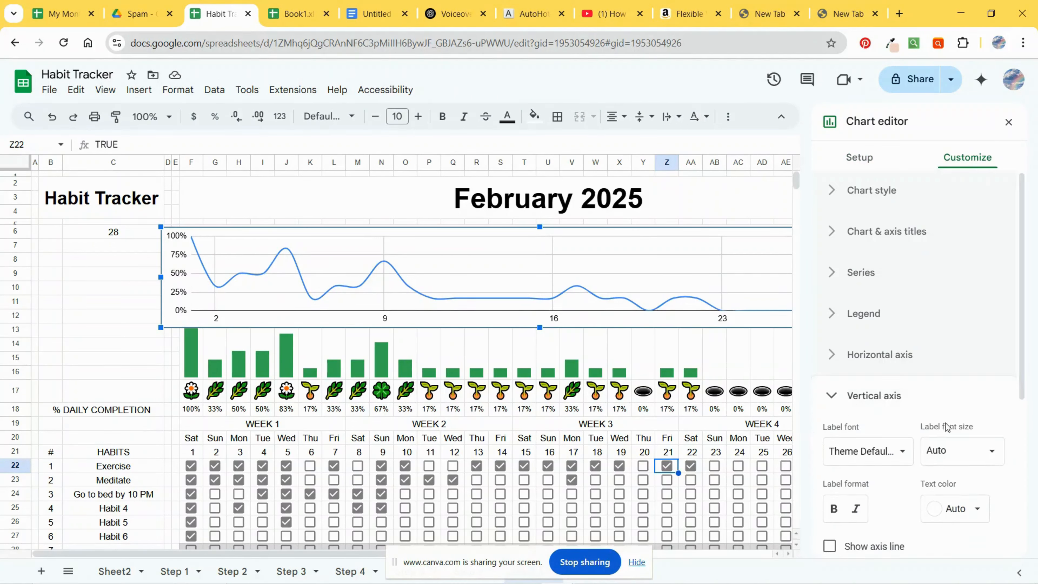
scroll(912, 424, "down", 2)
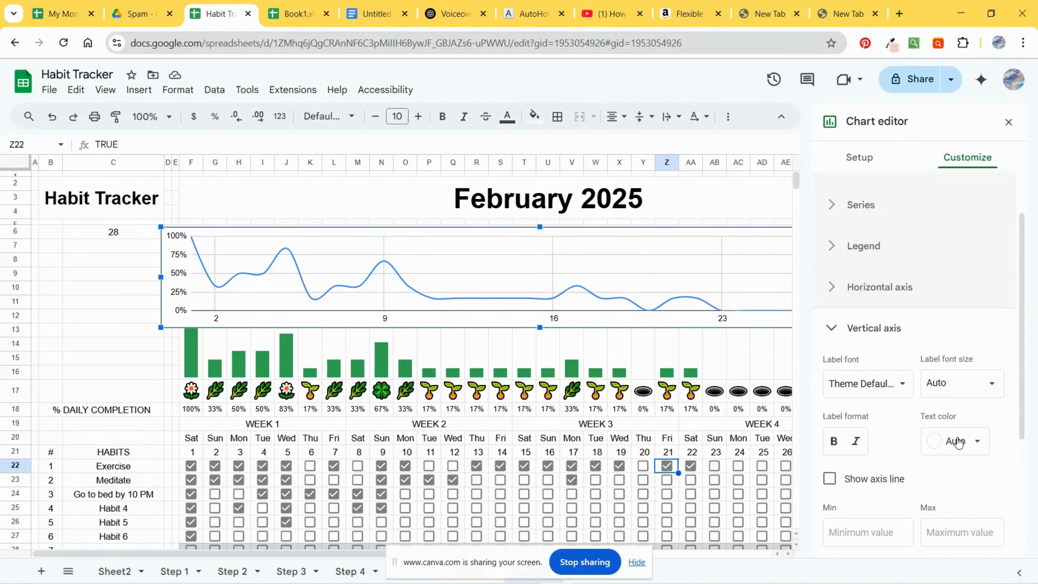
left_click(969, 452)
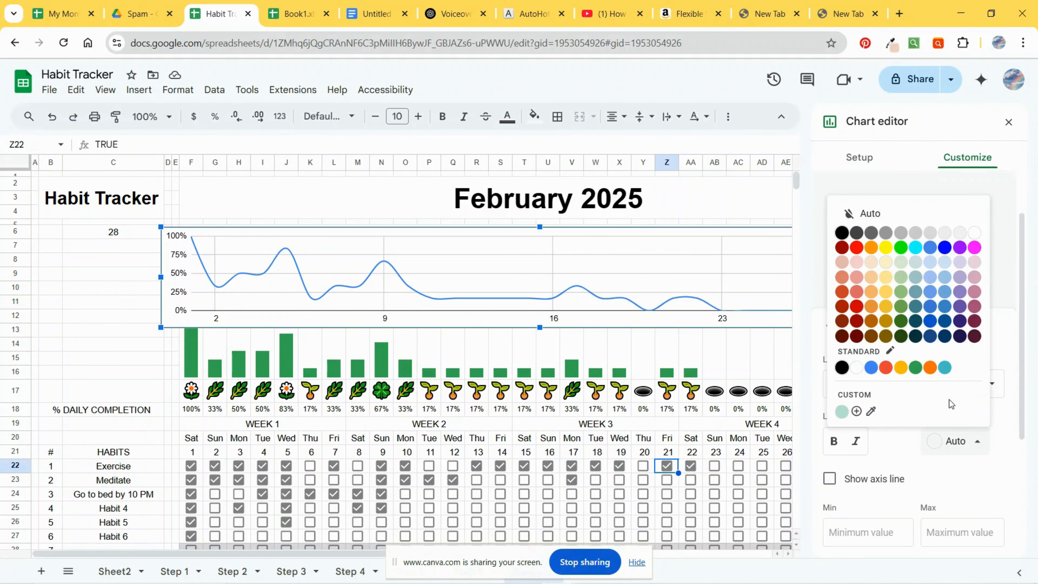
left_click(978, 238)
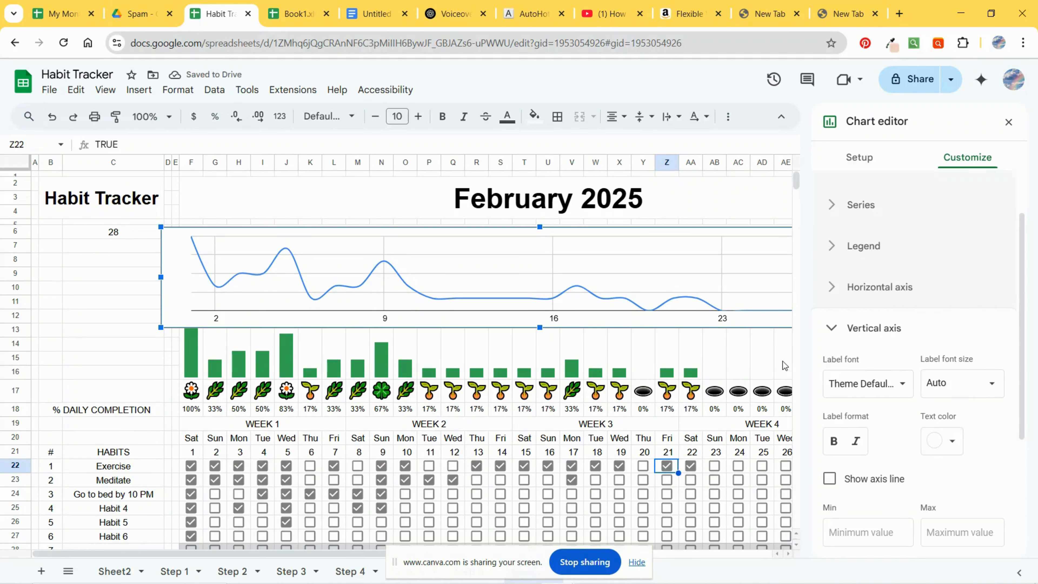
Step: Set the line chart's border colour to None in the chart style options
left_click(836, 335)
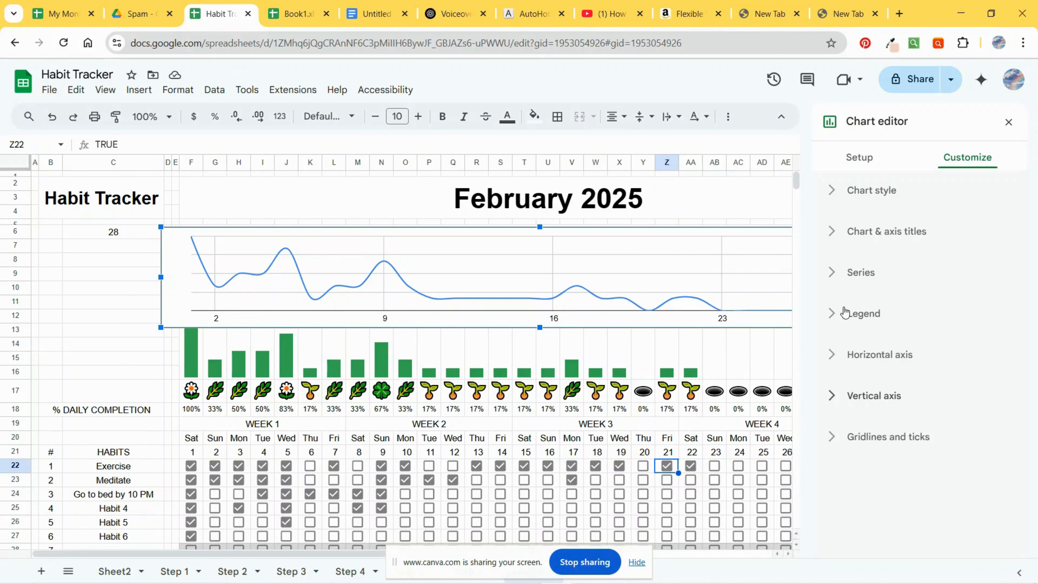
left_click(834, 319)
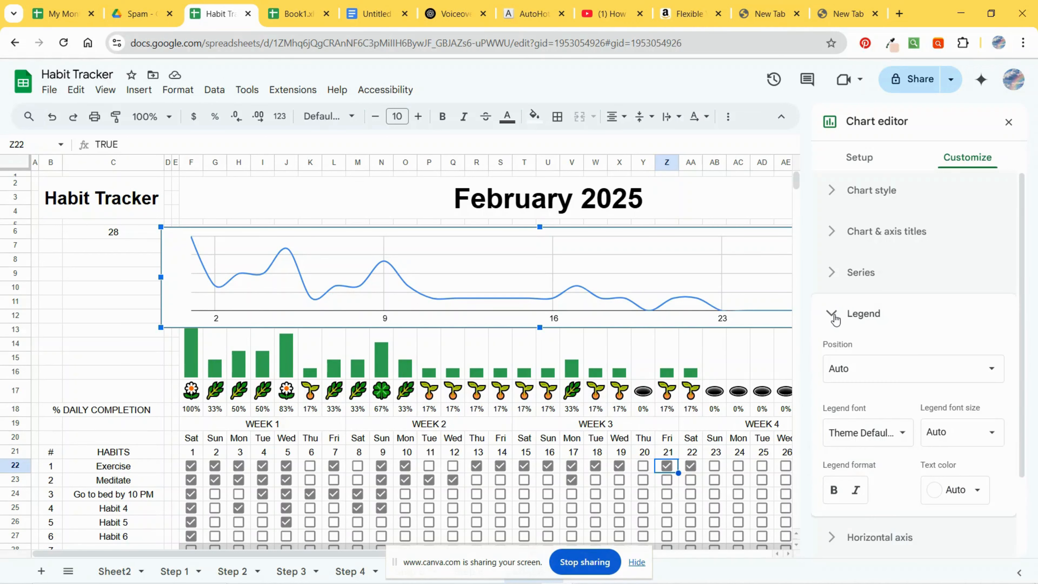
left_click(835, 319)
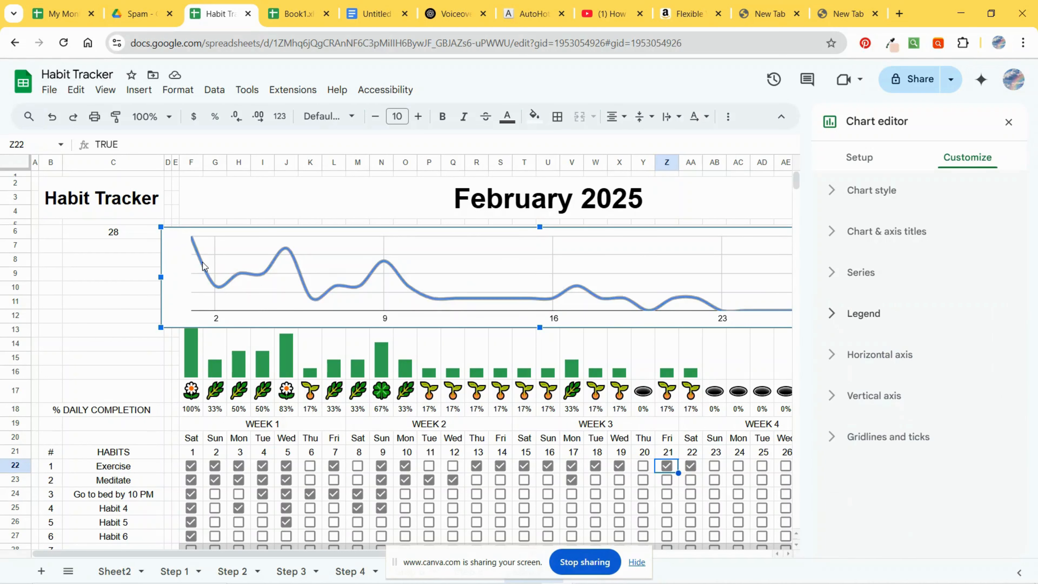
left_click(865, 191)
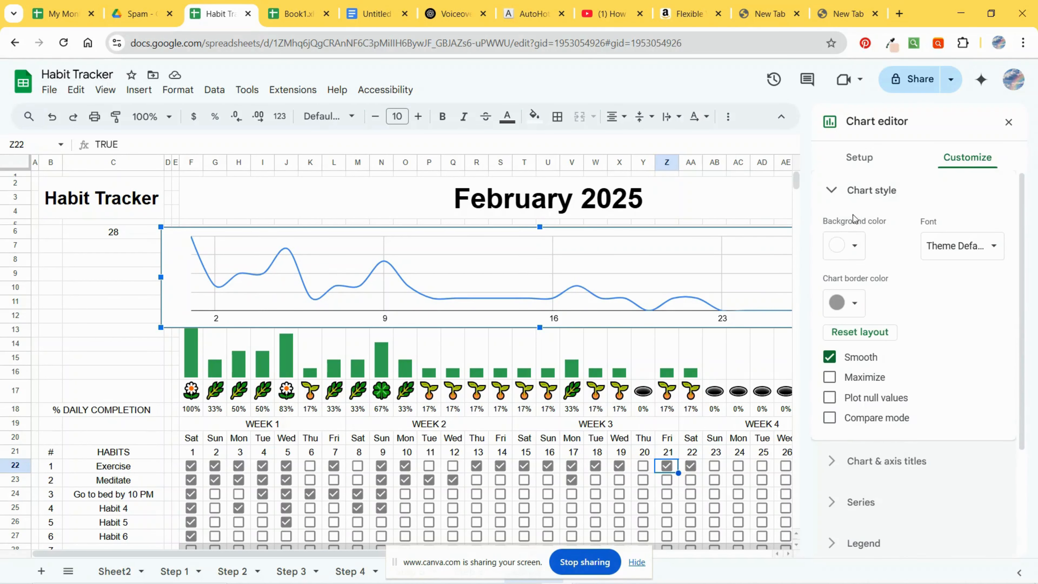
left_click(862, 309)
left_click(861, 336)
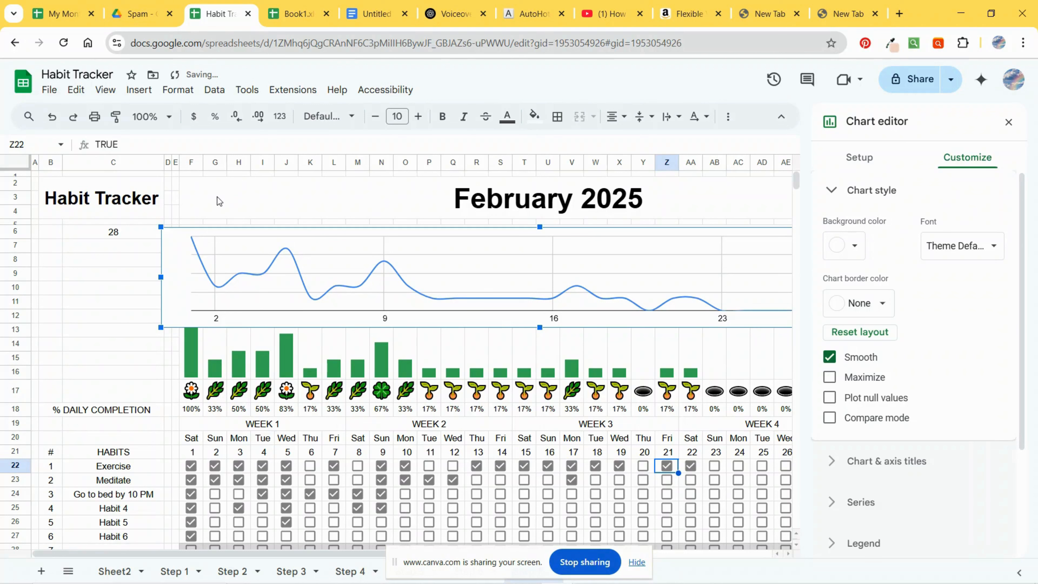
left_click(131, 319)
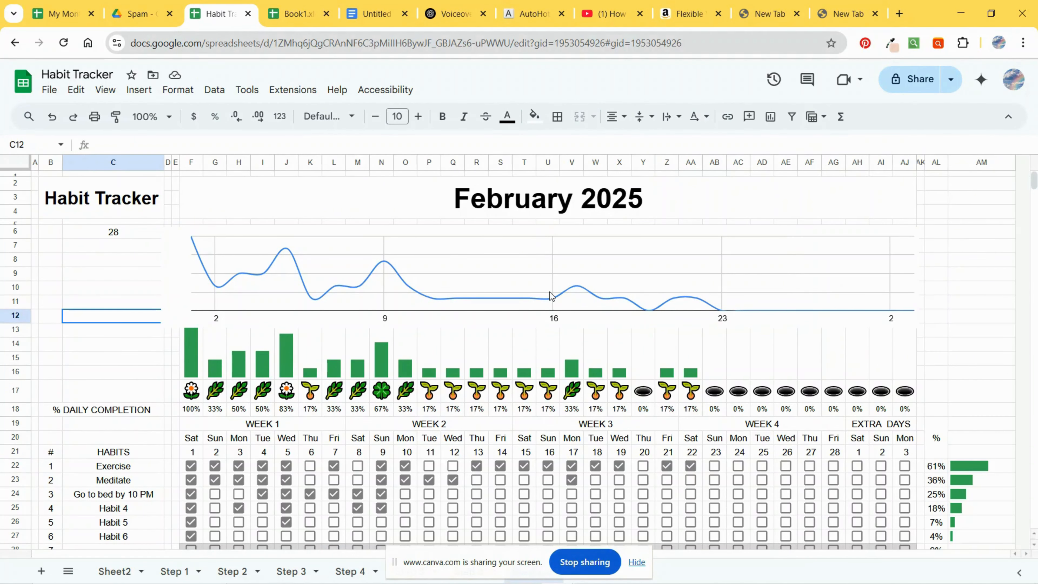
left_click(129, 358)
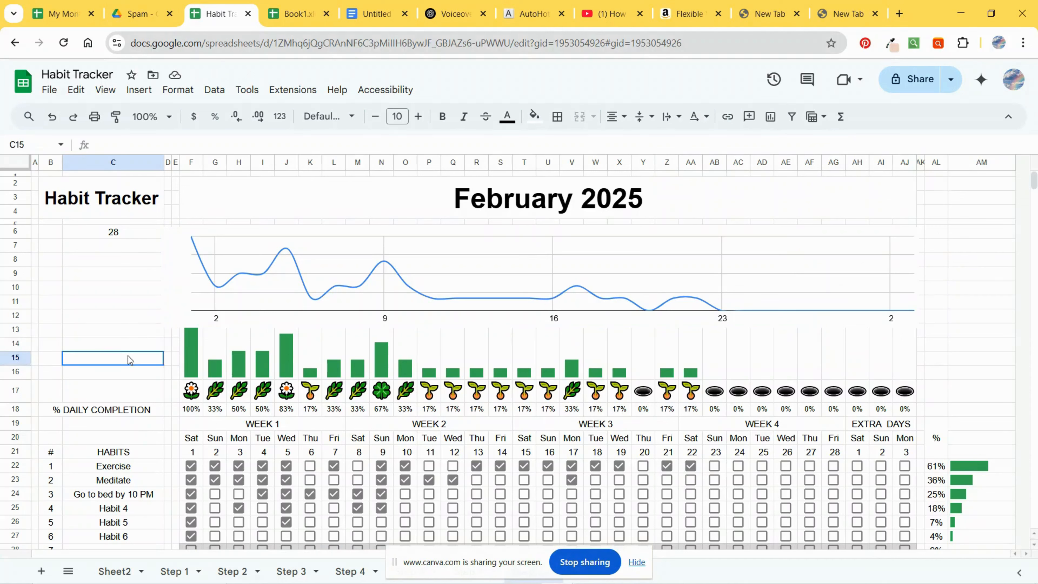
left_click(936, 261)
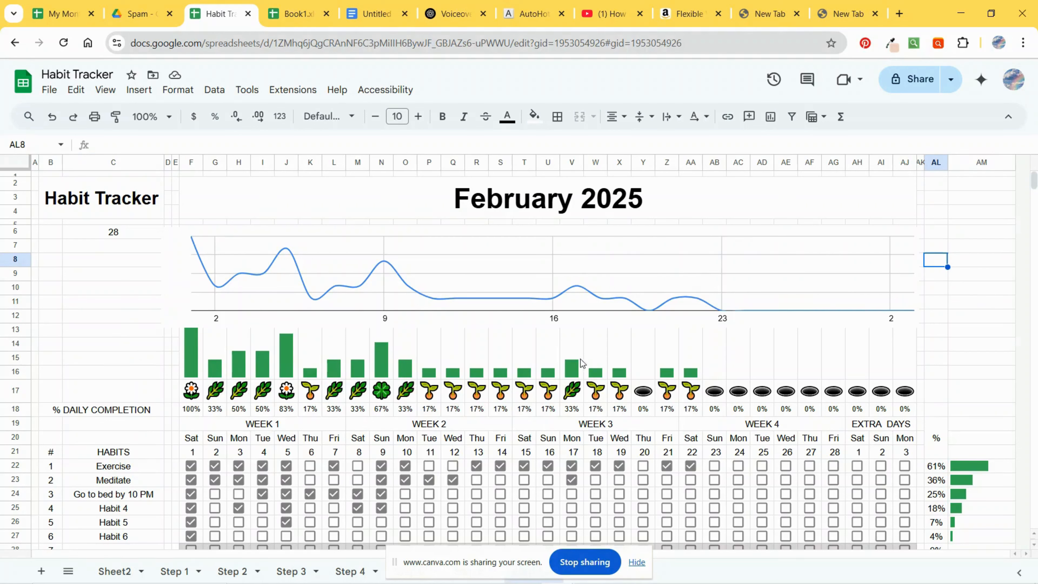
scroll(936, 342, "down", 2)
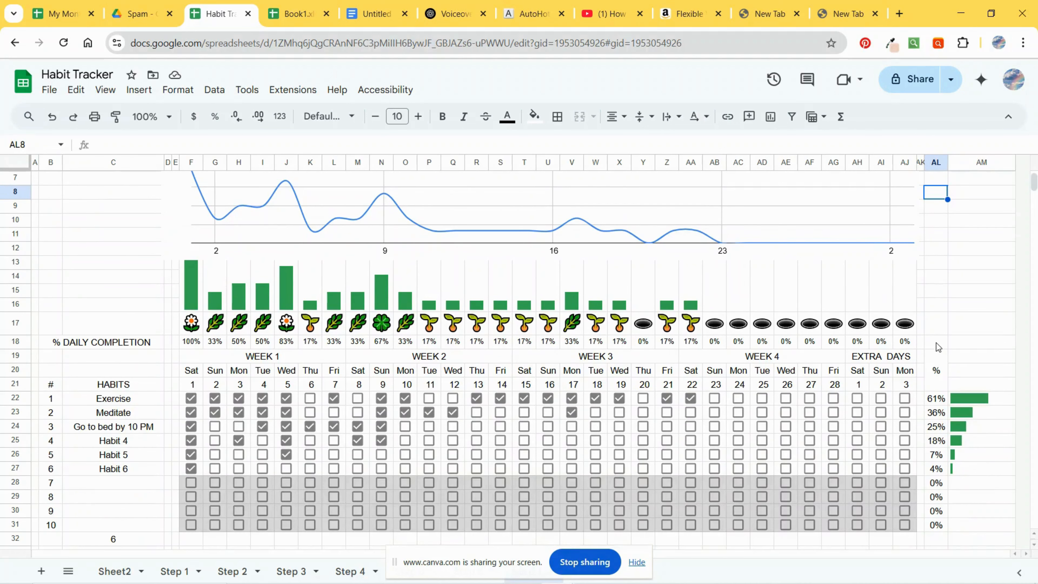
scroll(882, 395, "up", 2)
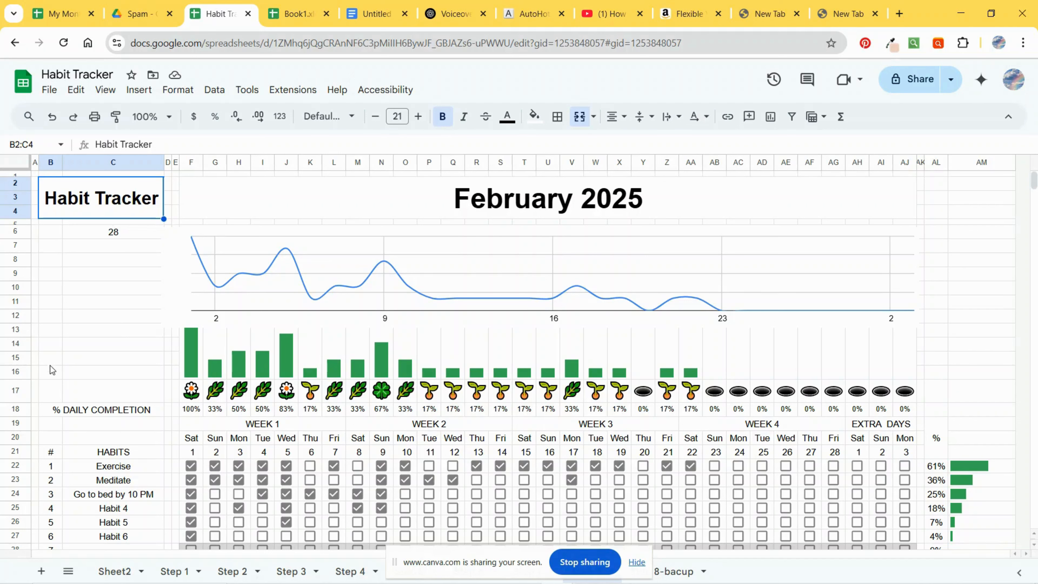
Step: Make the "% DAILY COMPLETION" label and the "# HABITS" header row bold
left_click(48, 411)
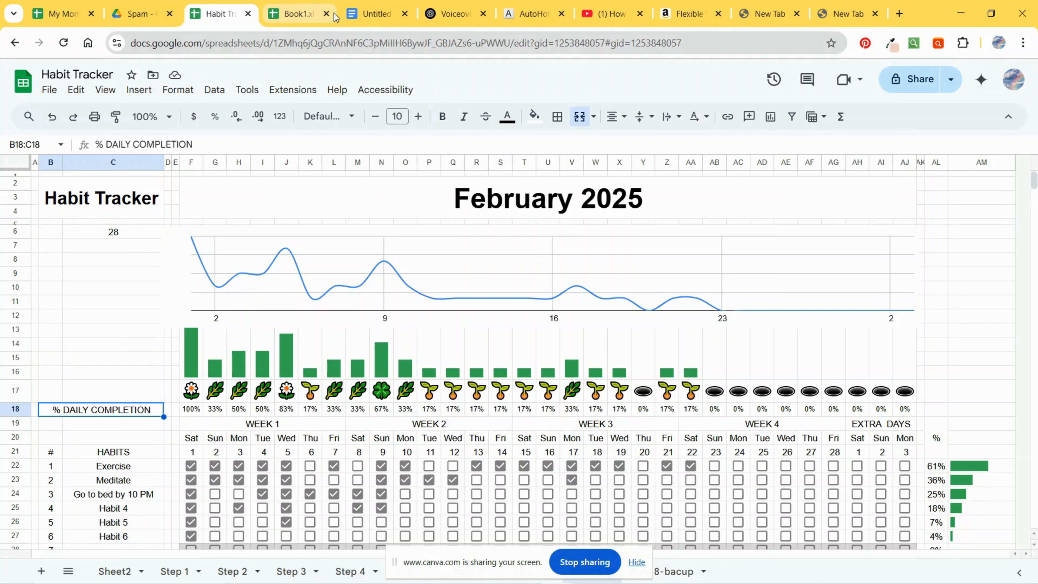
key("ctrl+b")
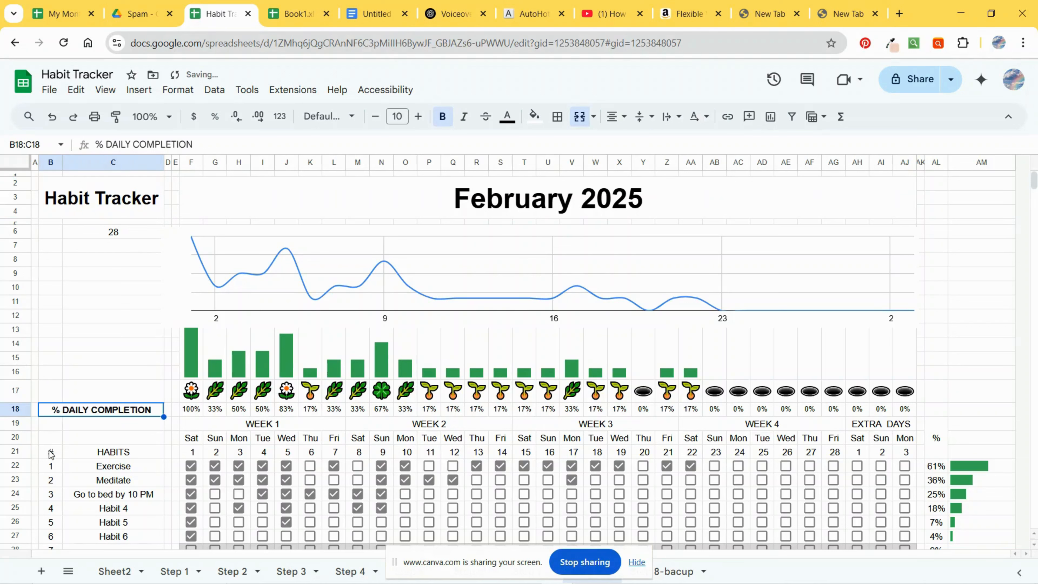
left_click_drag(49, 450, 107, 453)
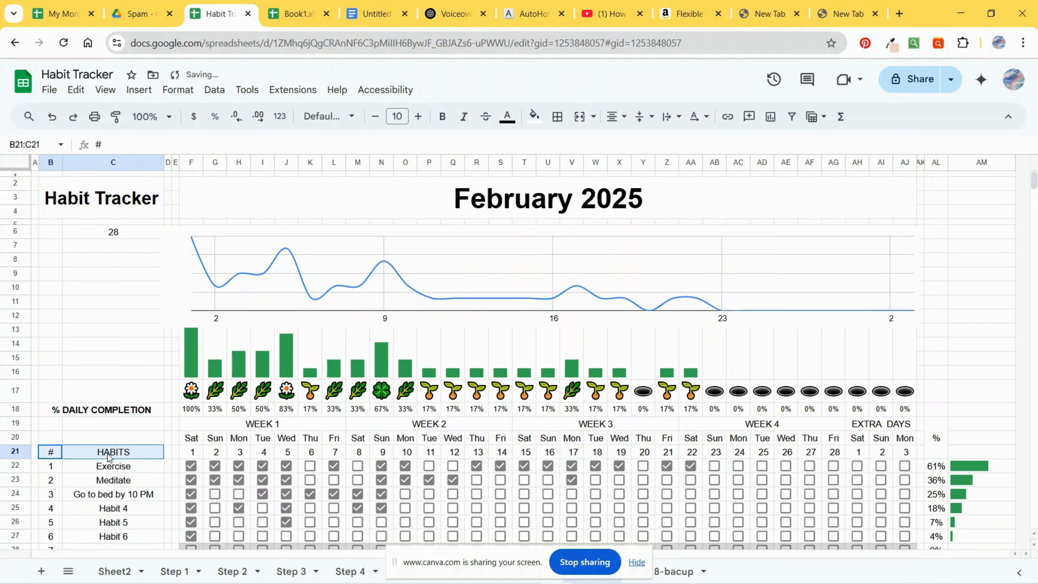
left_click(443, 122)
Step: Select the title, daily completion label, habits header and % column header cells and make them bold
scroll(179, 469, "down", 3)
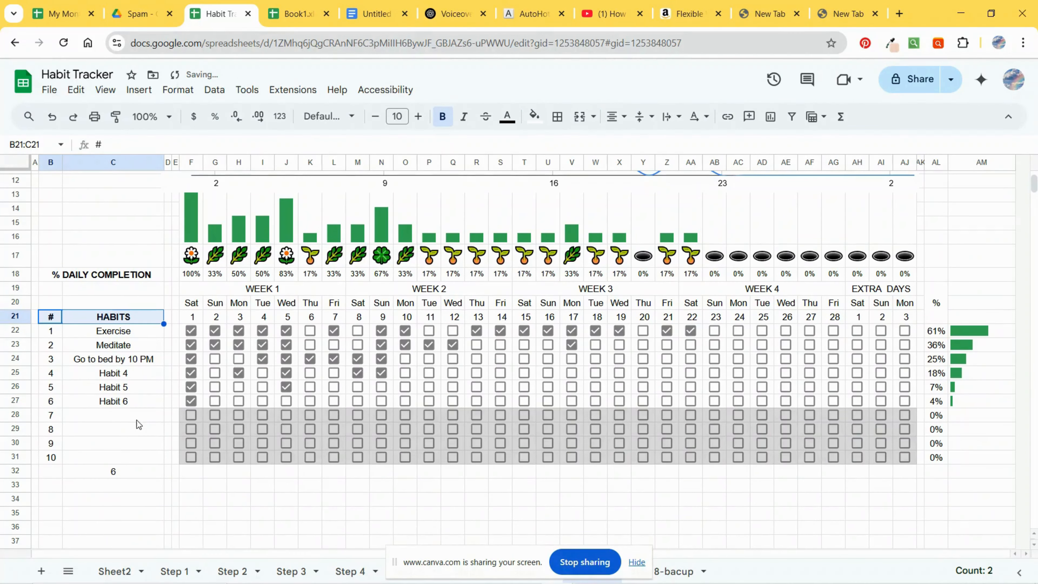
scroll(138, 424, "up", 3)
left_click(124, 200)
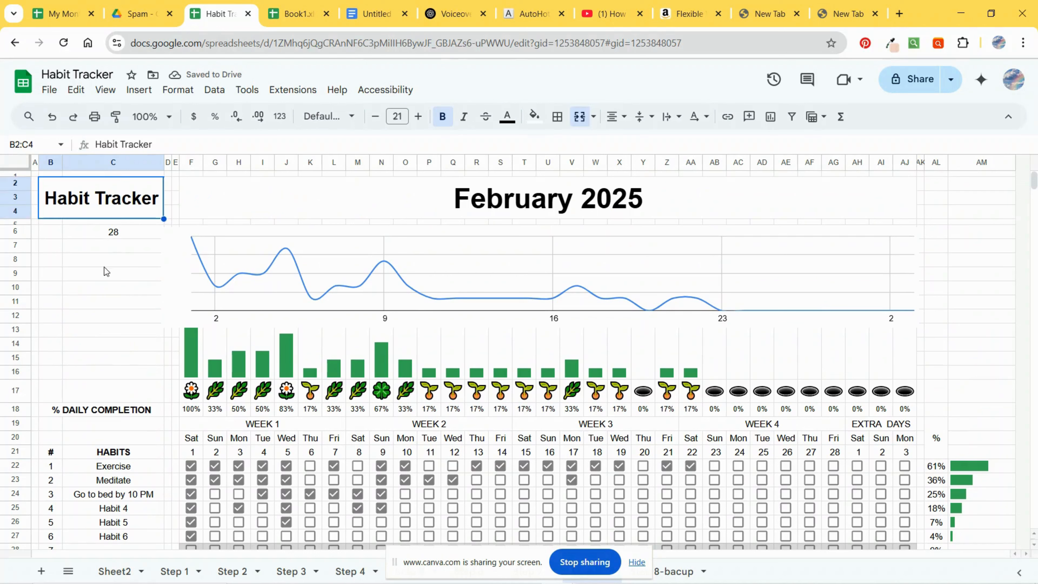
left_click(77, 413, "ctrl")
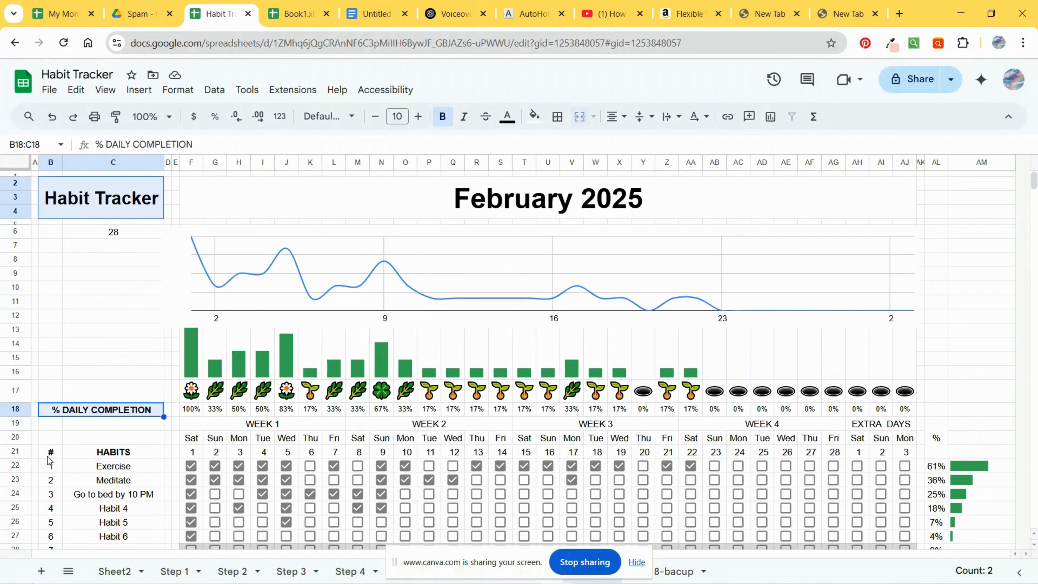
left_click_drag(48, 454, 98, 459)
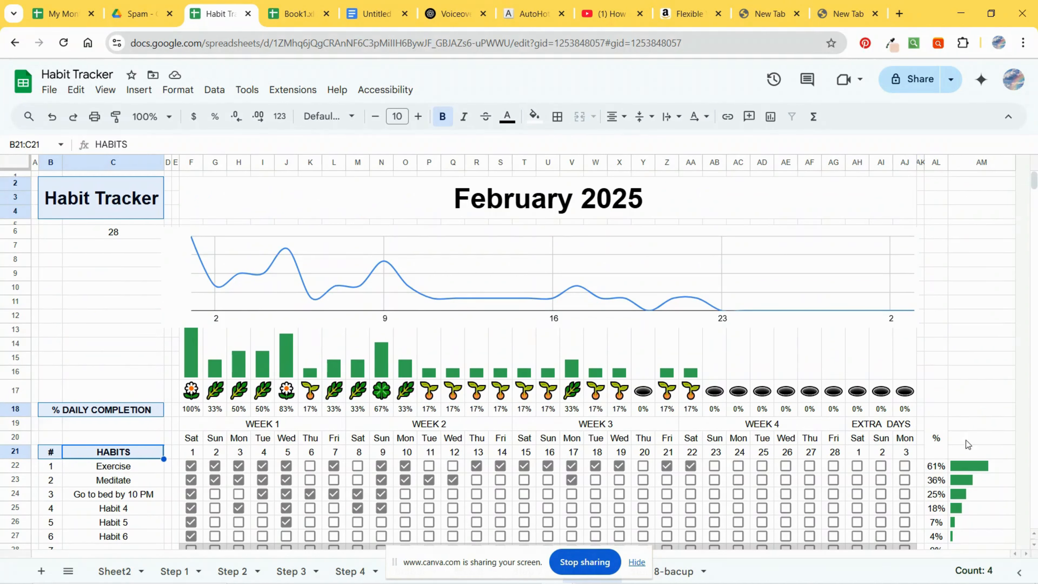
left_click(943, 454, "ctrl")
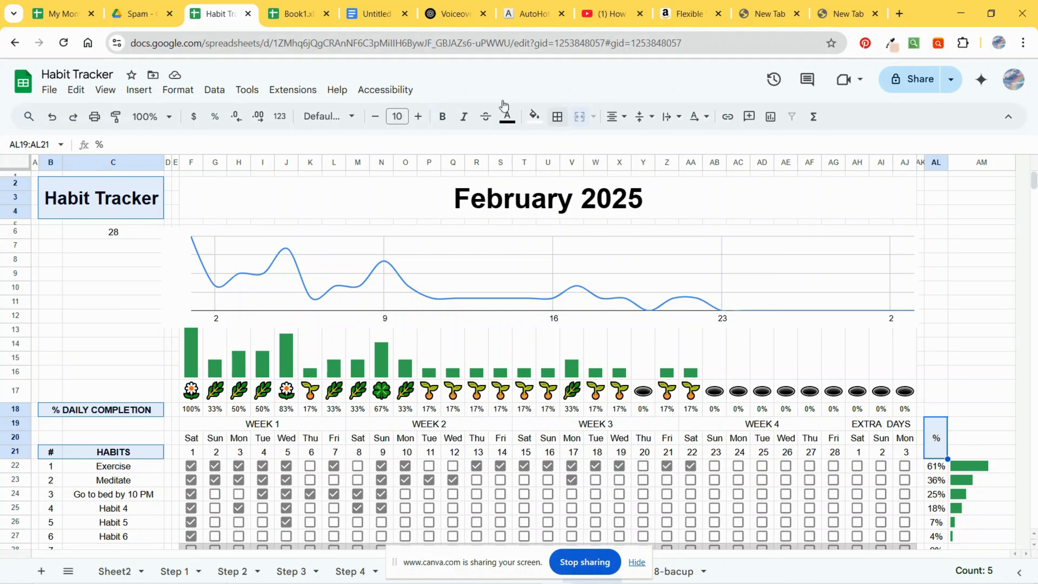
left_click(445, 120)
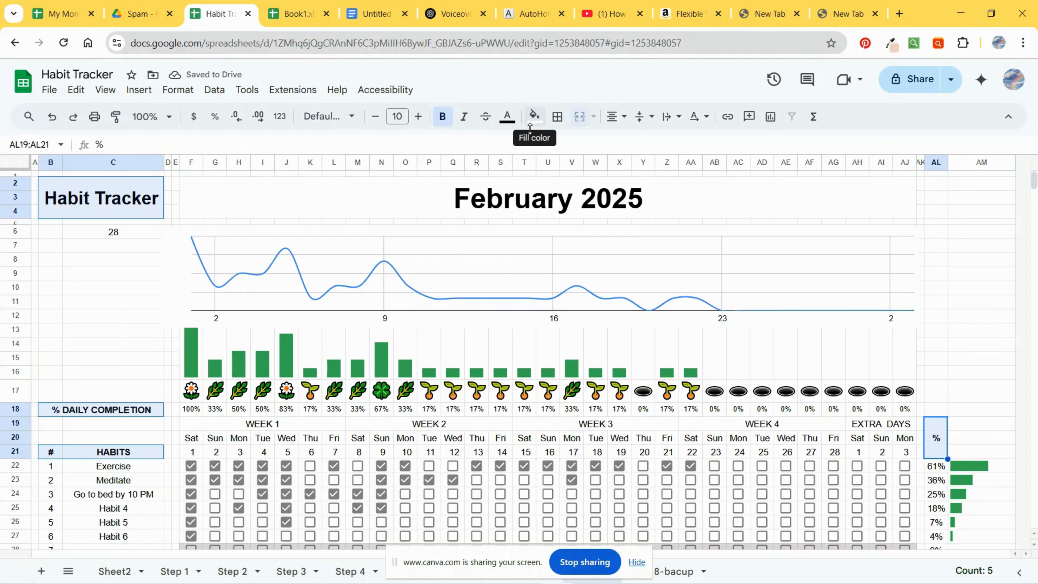
Step: Fill the selected header cells dark green and set their text colour to white
left_click(535, 116)
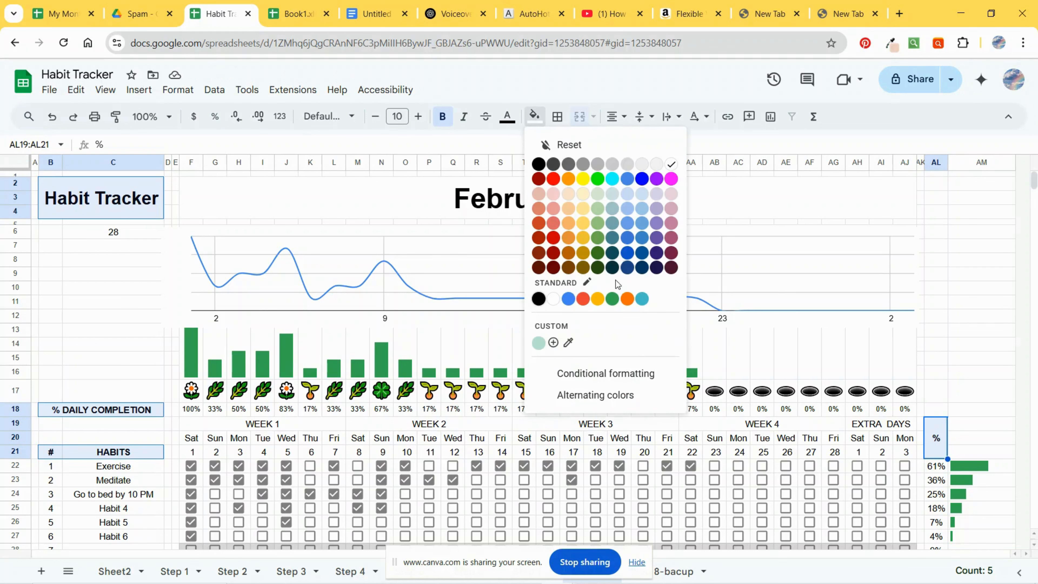
left_click(612, 256)
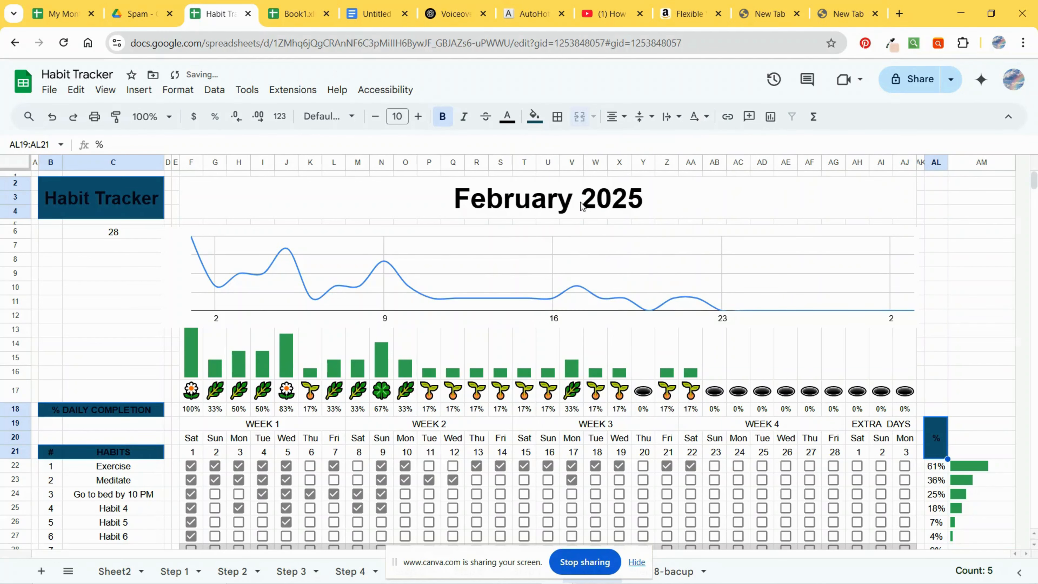
left_click(534, 117)
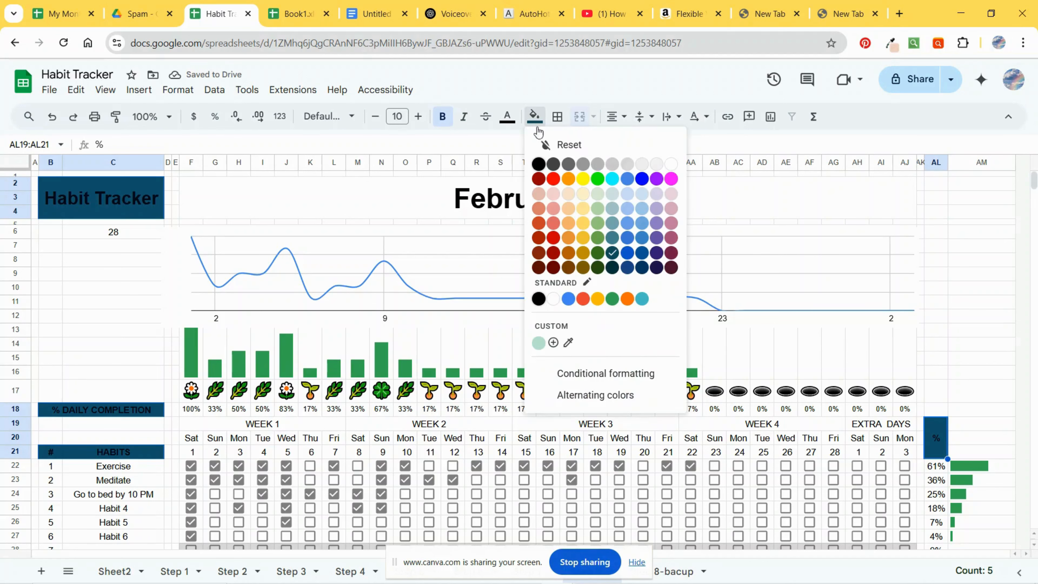
left_click(598, 255)
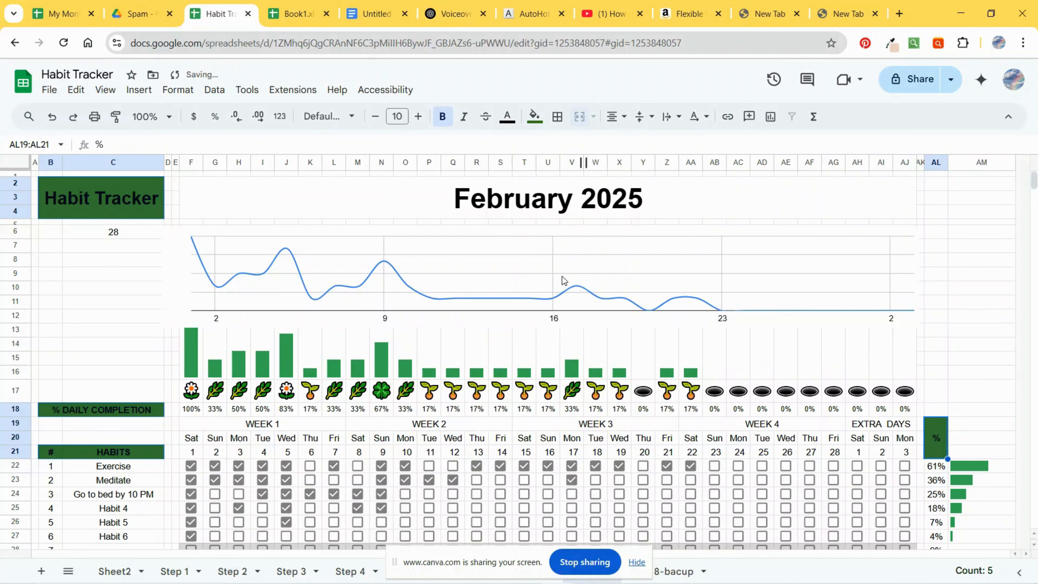
left_click(508, 117)
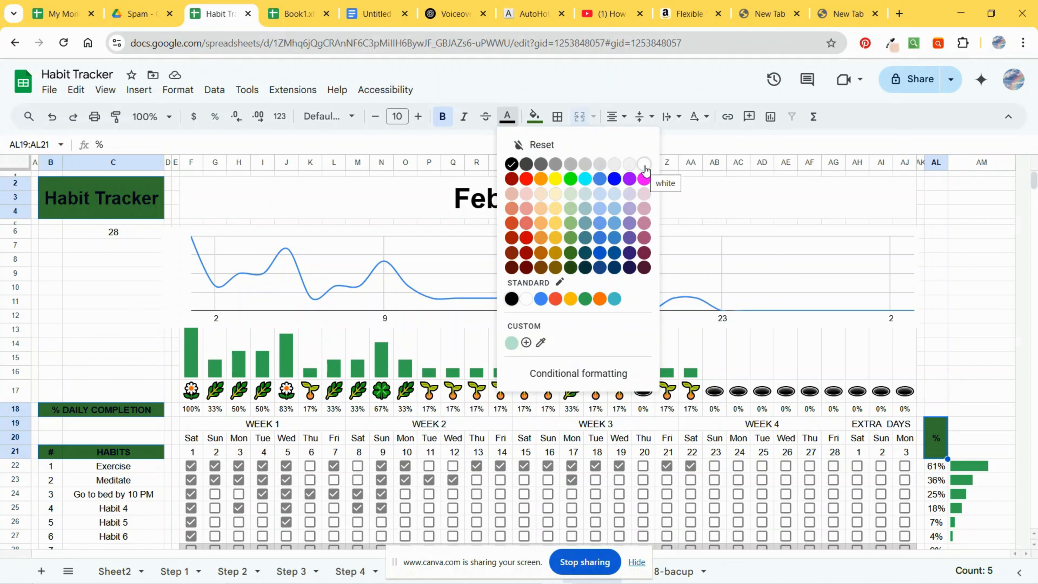
left_click(645, 167)
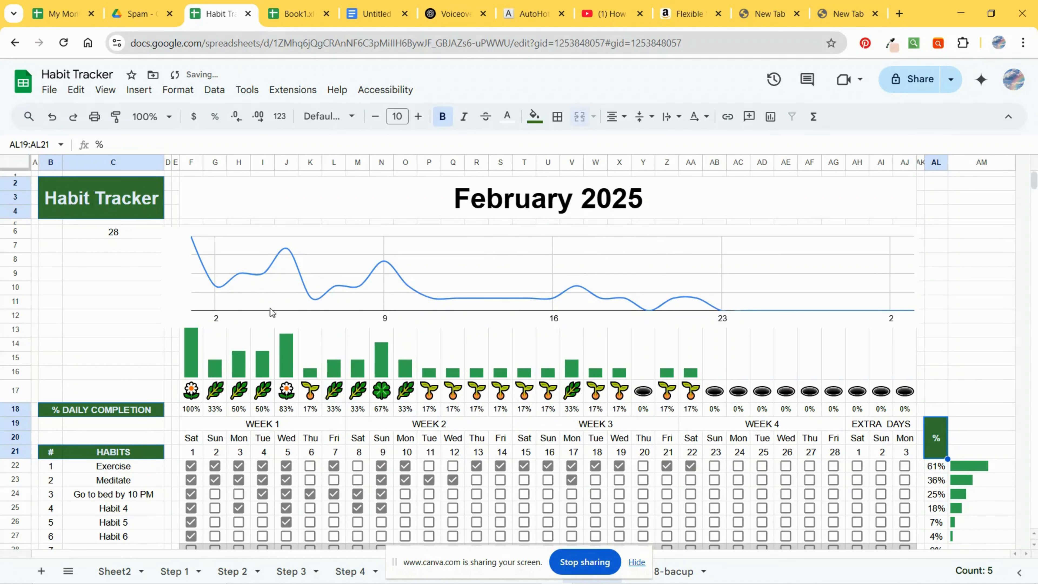
Step: Fill the habit numbers, day header rows, percentage column and daily completion row with light green
scroll(162, 437, "down", 2)
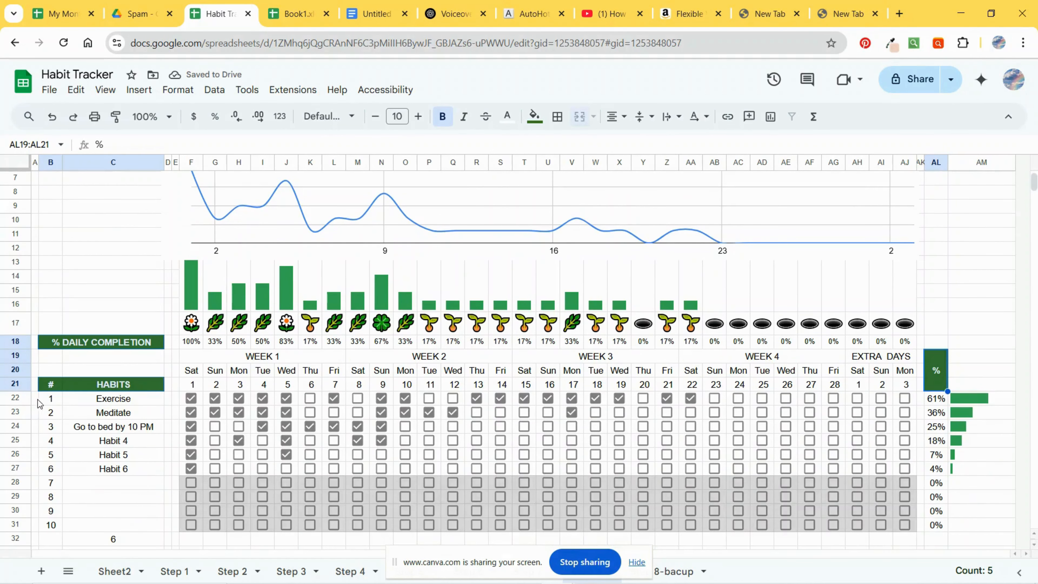
left_click_drag(52, 402, 49, 533)
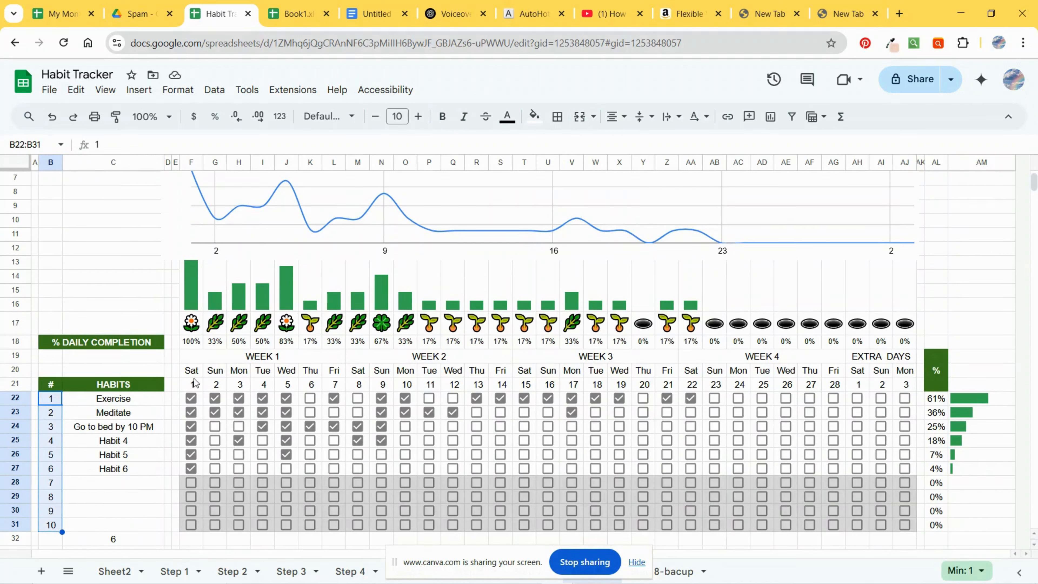
left_click_drag(191, 376, 947, 523)
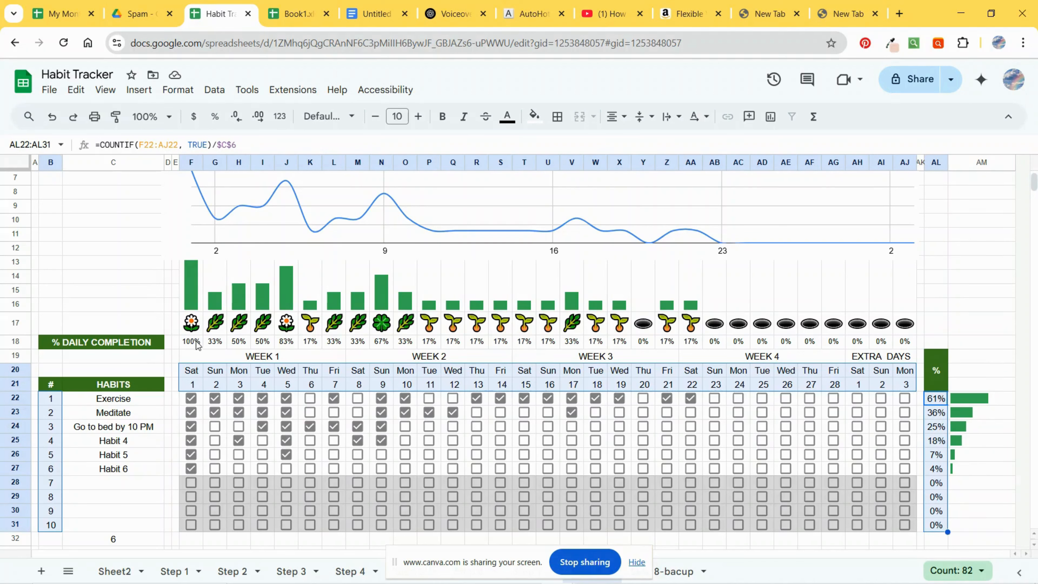
left_click_drag(195, 345, 919, 343)
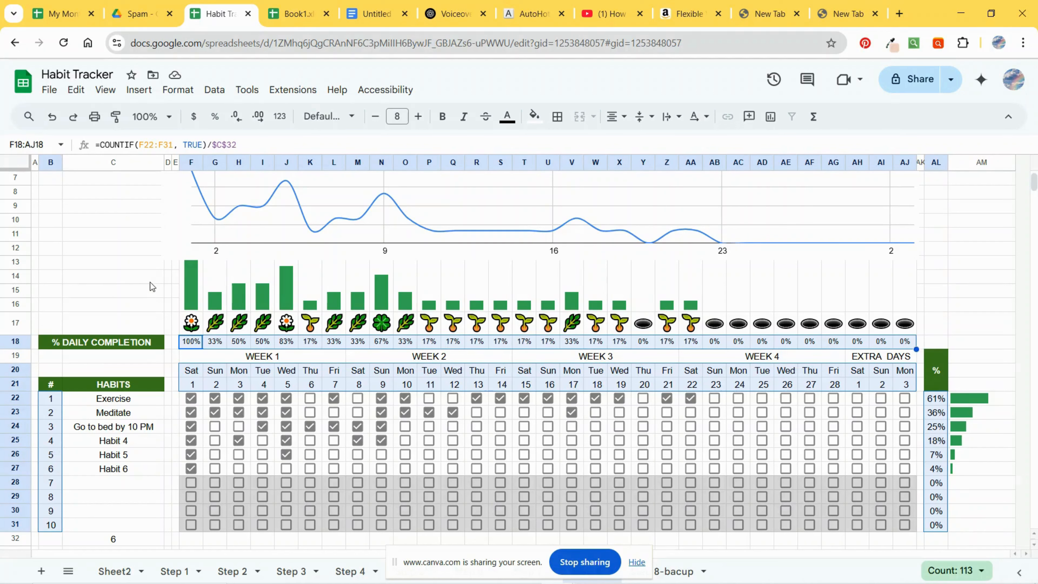
left_click(535, 117)
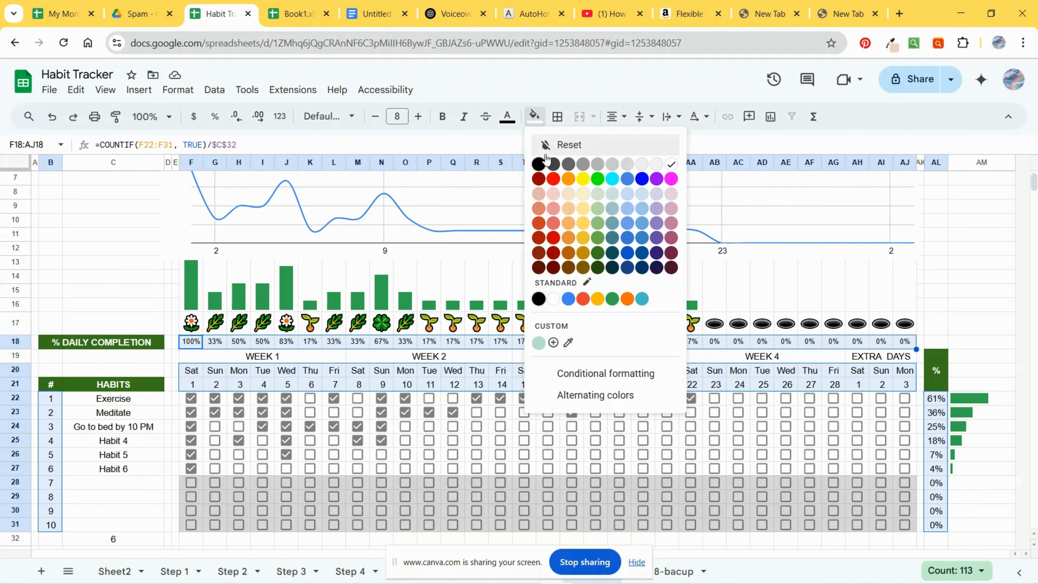
left_click(594, 195)
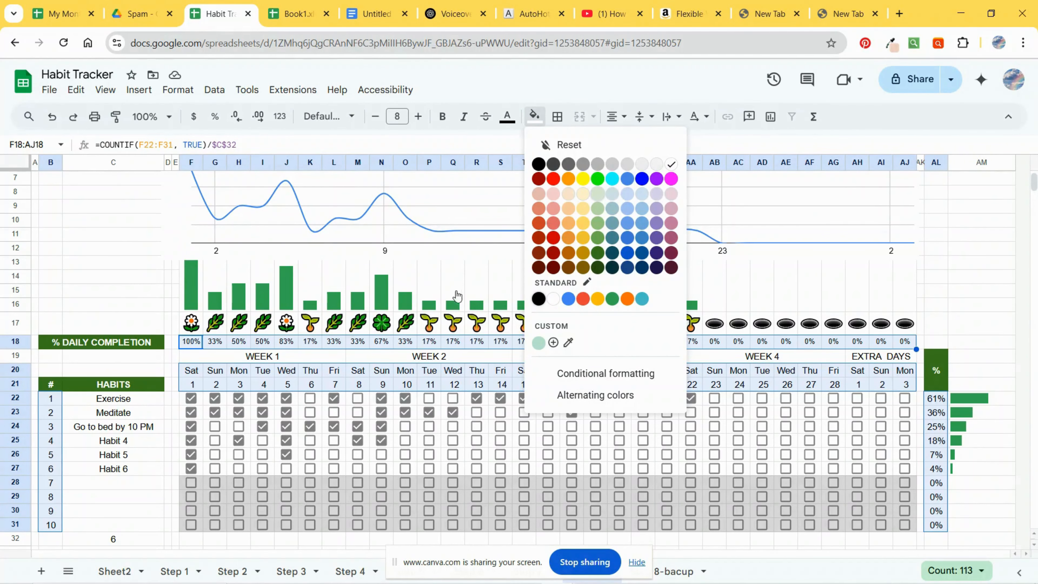
Step: Fill the days-in-month cell under the title with the same light green
scroll(413, 356, "up", 2)
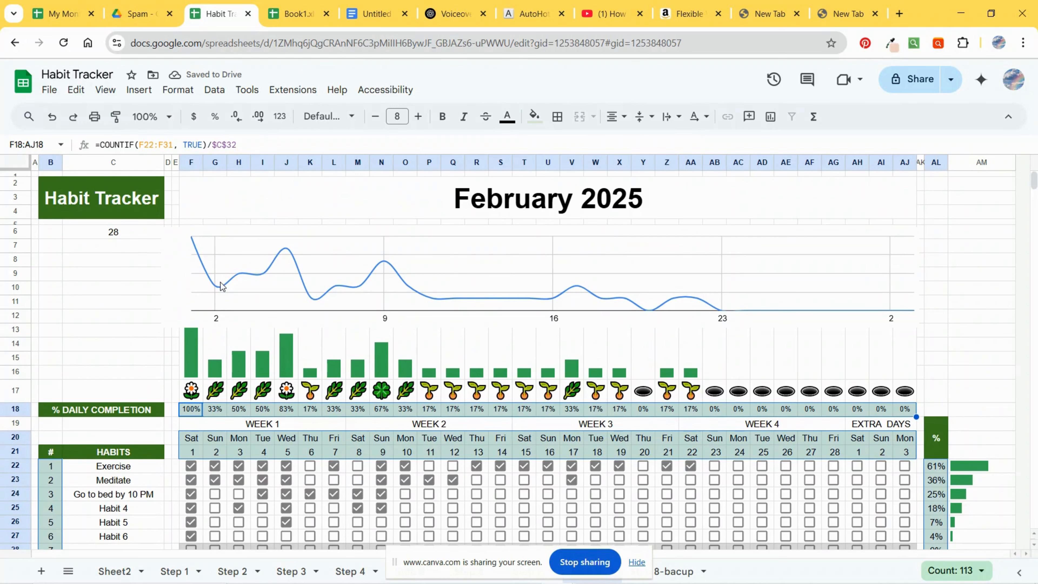
left_click(114, 232)
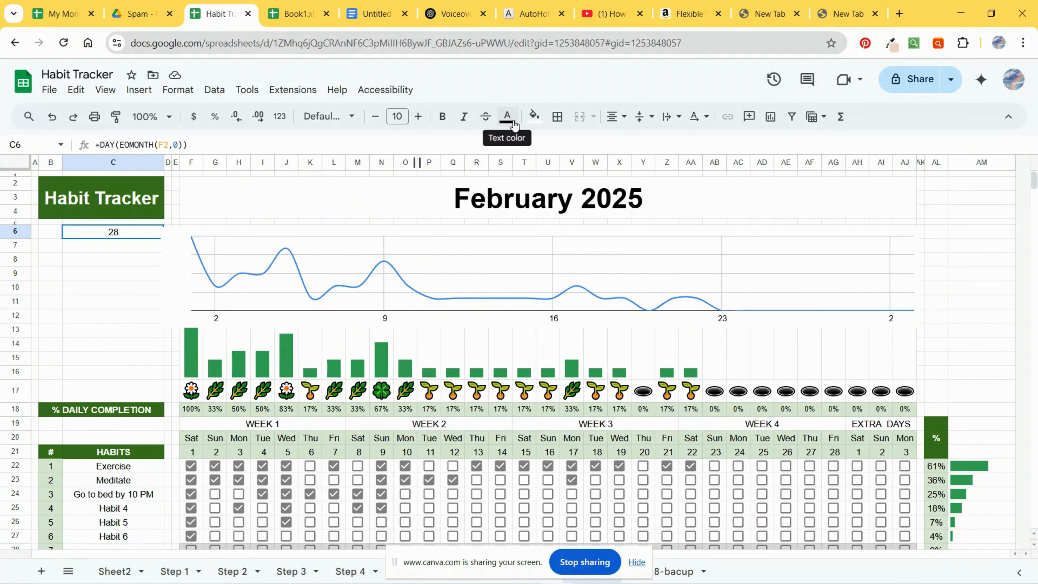
left_click(535, 117)
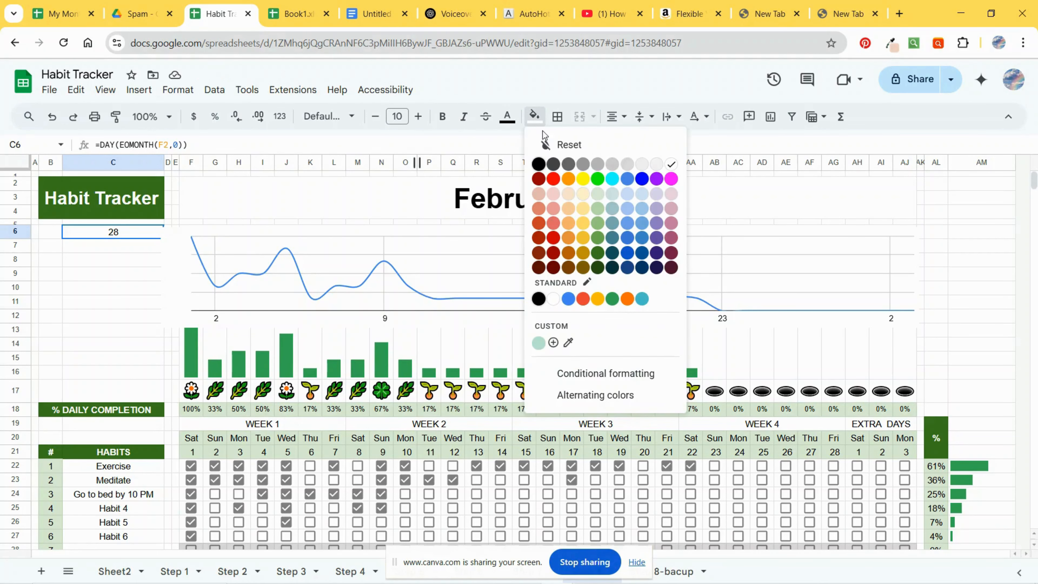
left_click(599, 196)
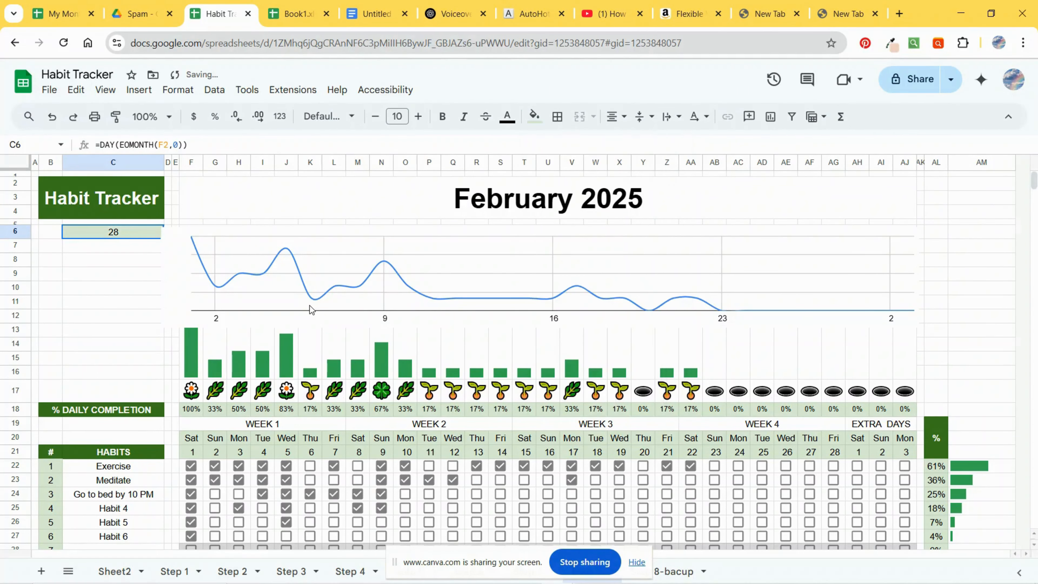
Step: Fill the WEEK 1, WEEK 2 and WEEK 3 headers with progressively darker shades of green
scroll(310, 305, "down", 3)
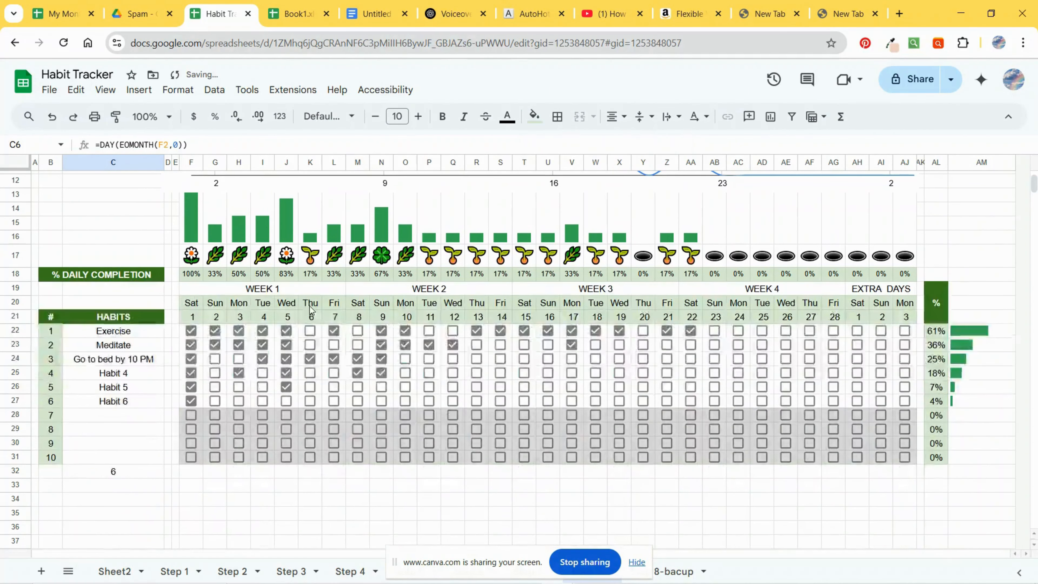
left_click(214, 289)
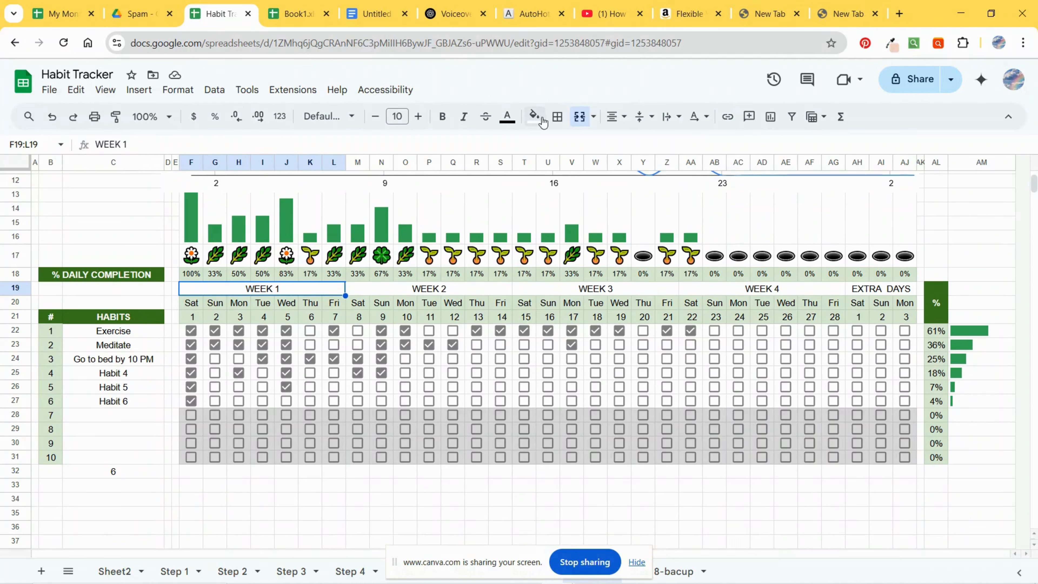
left_click(542, 120)
left_click(601, 202)
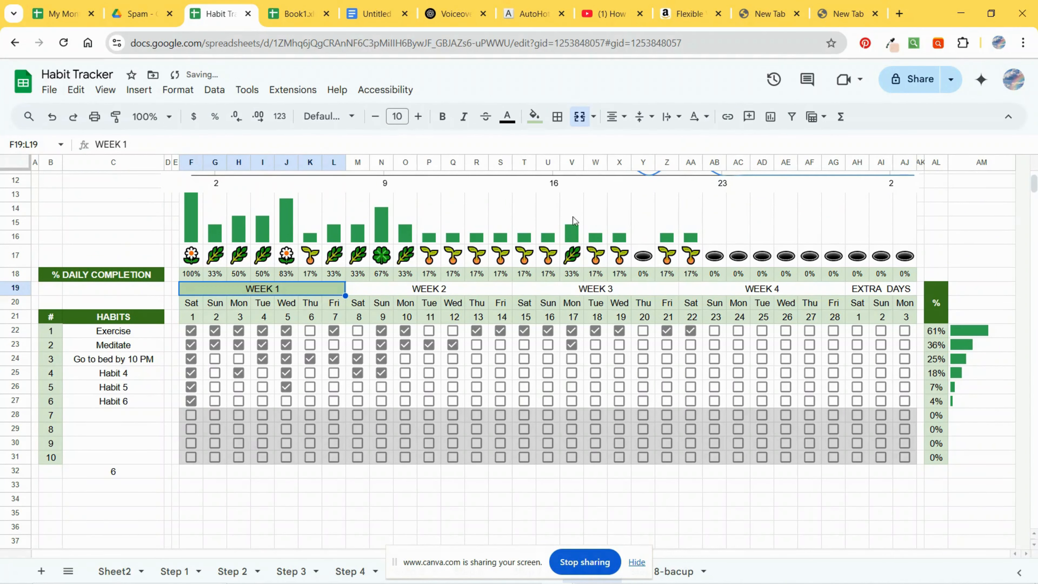
left_click(437, 290)
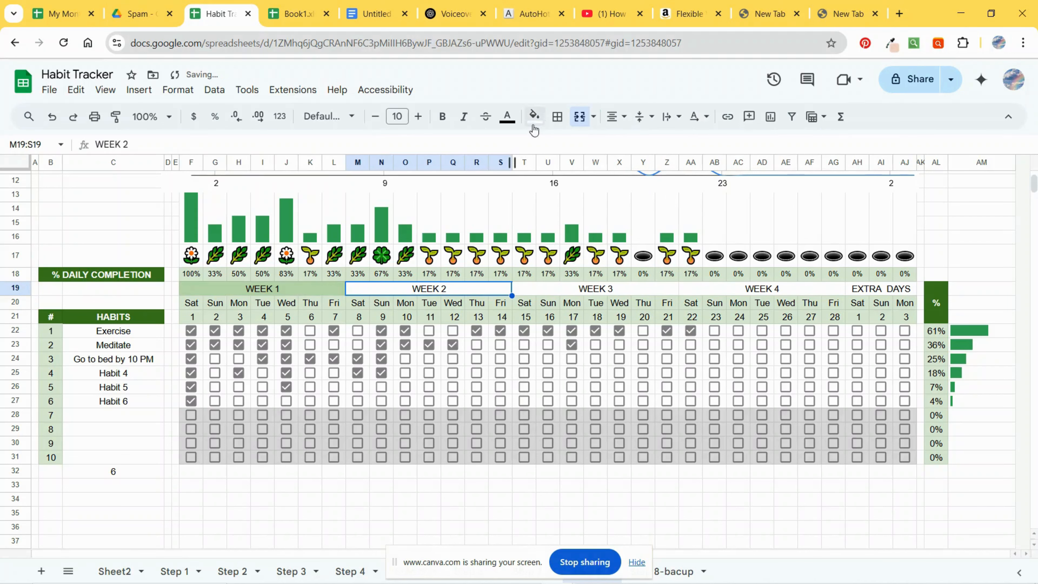
left_click(535, 117)
left_click(589, 224)
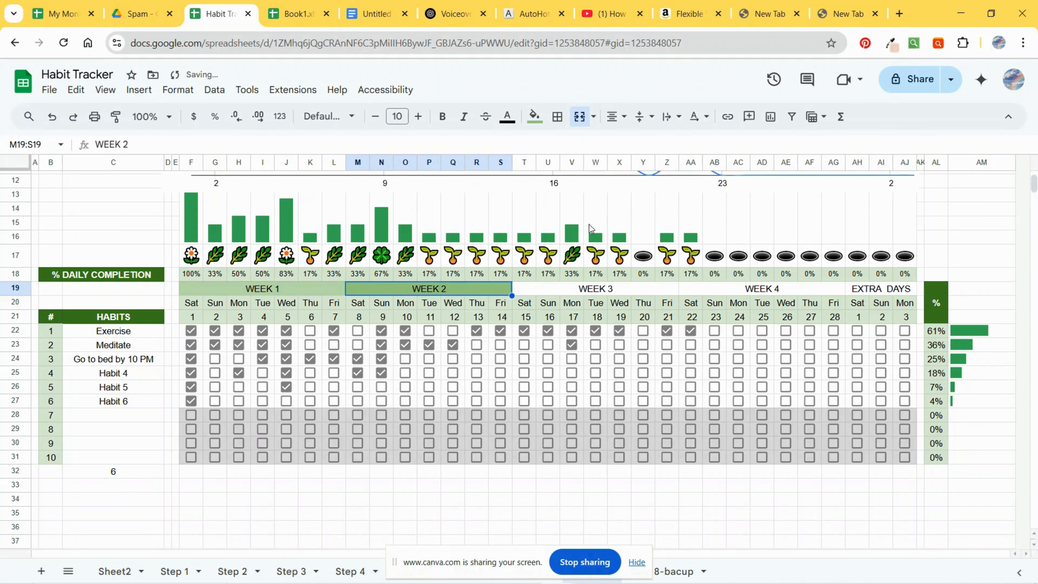
left_click(578, 292)
left_click(534, 118)
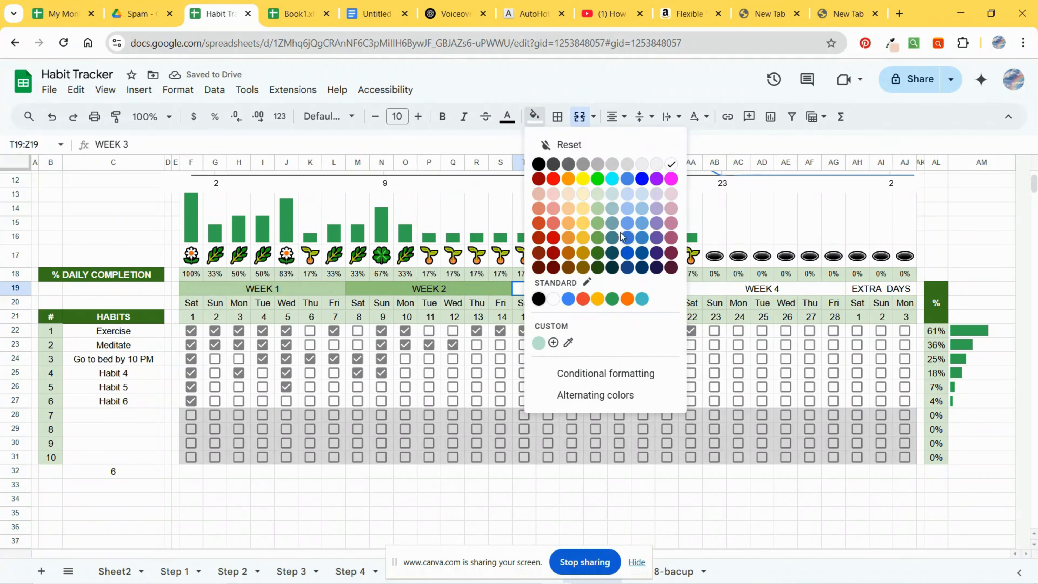
left_click(589, 249)
Step: Fill the WEEK 4 header with standard green and the EXTRA DAYS header with dark green 3
left_click(695, 288)
left_click(535, 118)
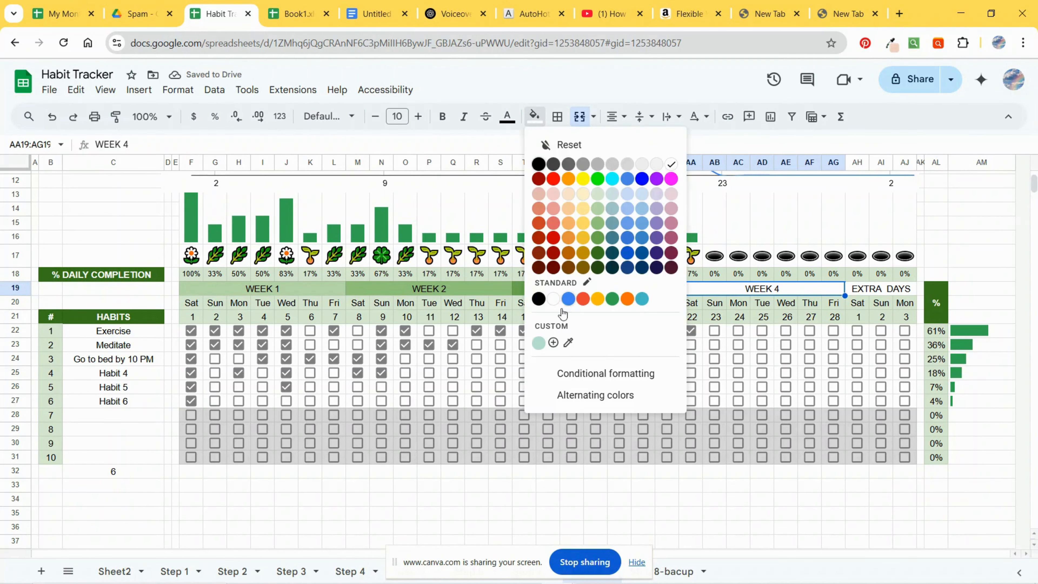
left_click(614, 301)
left_click(862, 291)
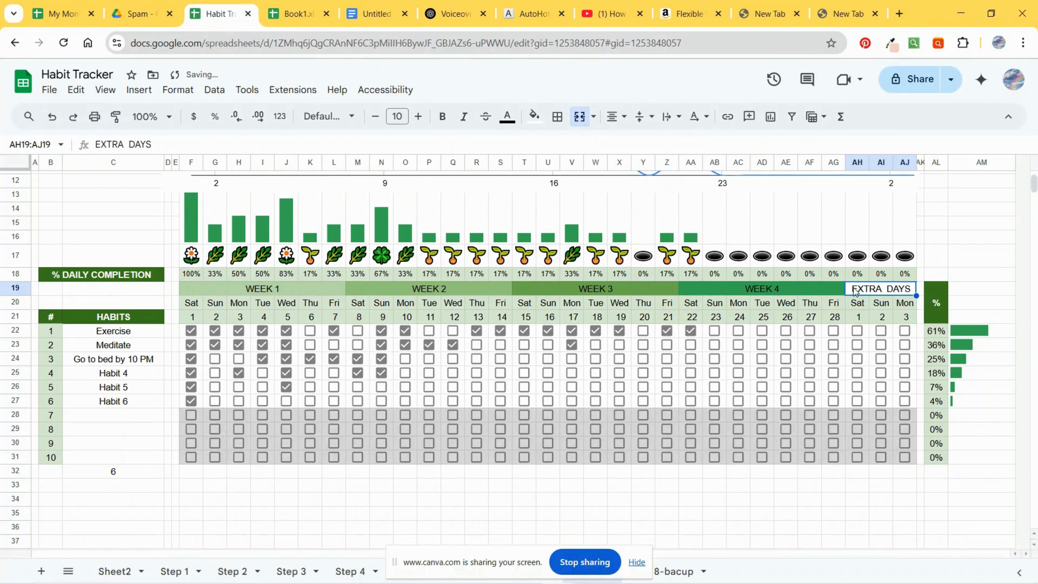
left_click(534, 117)
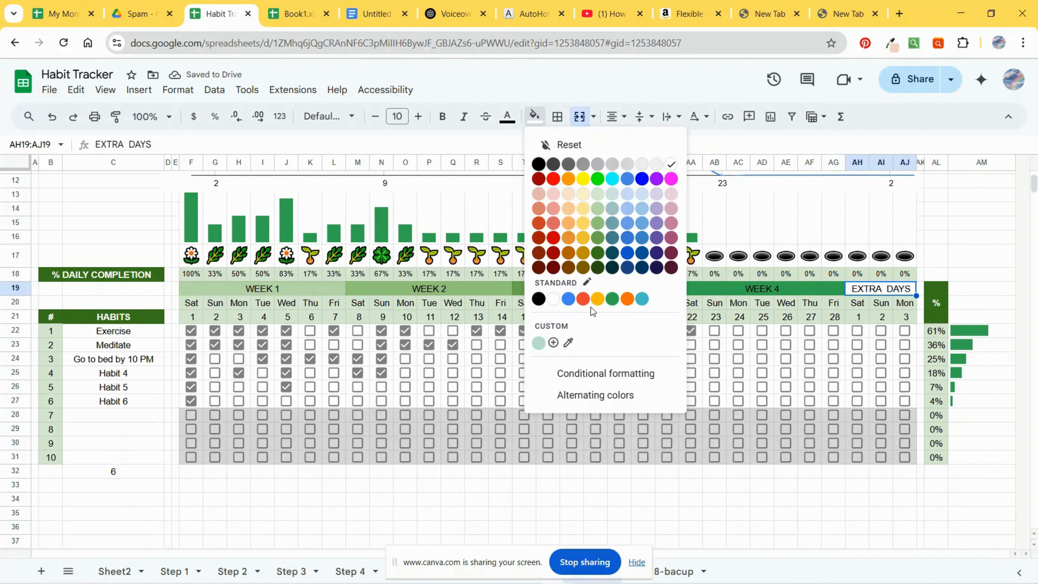
left_click(597, 267)
left_click(535, 118)
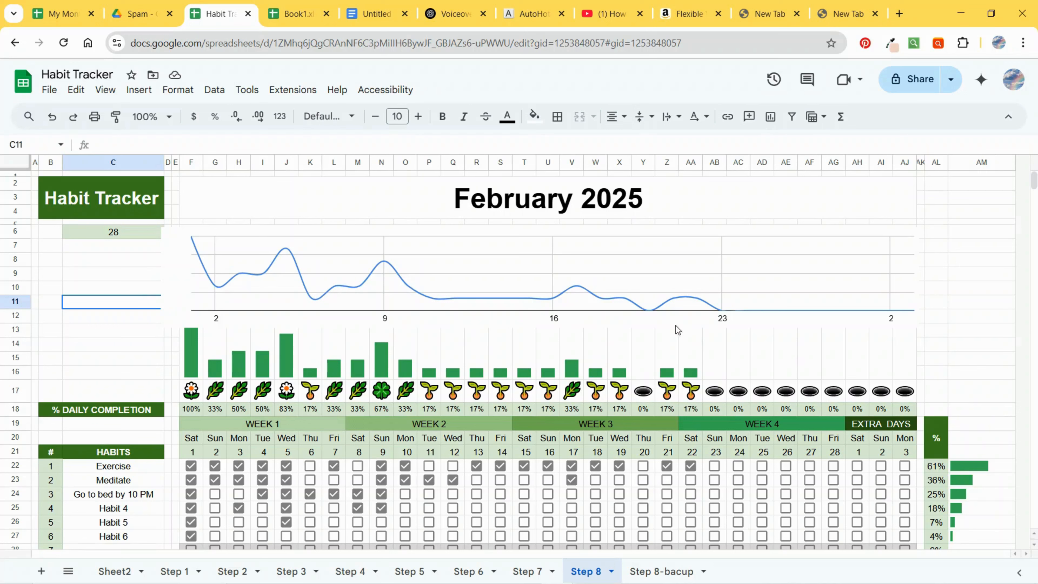
Step: Open the line chart's editor and set the series line colour to green under Customize
left_click(782, 275)
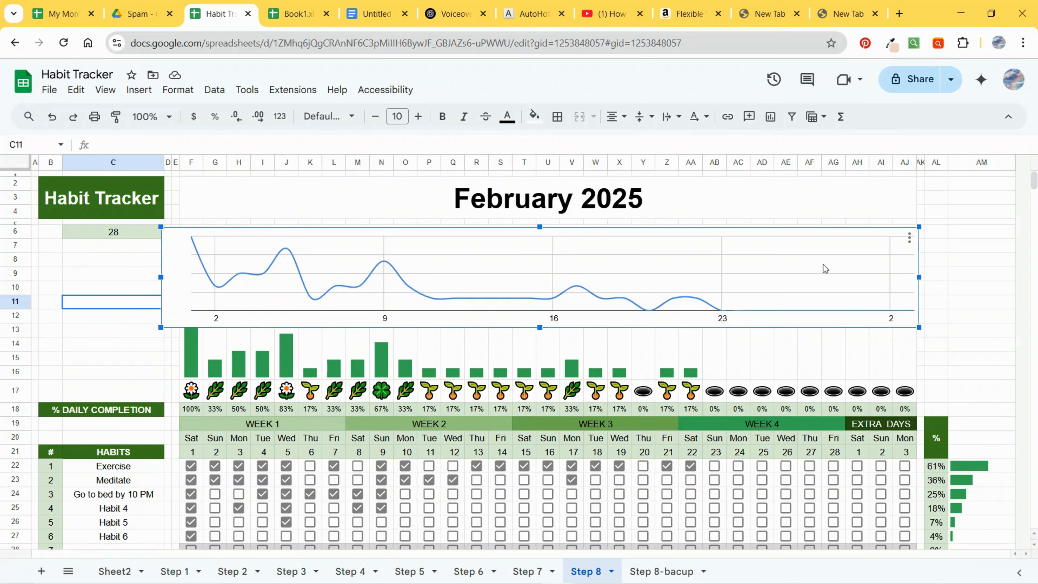
left_click(910, 237)
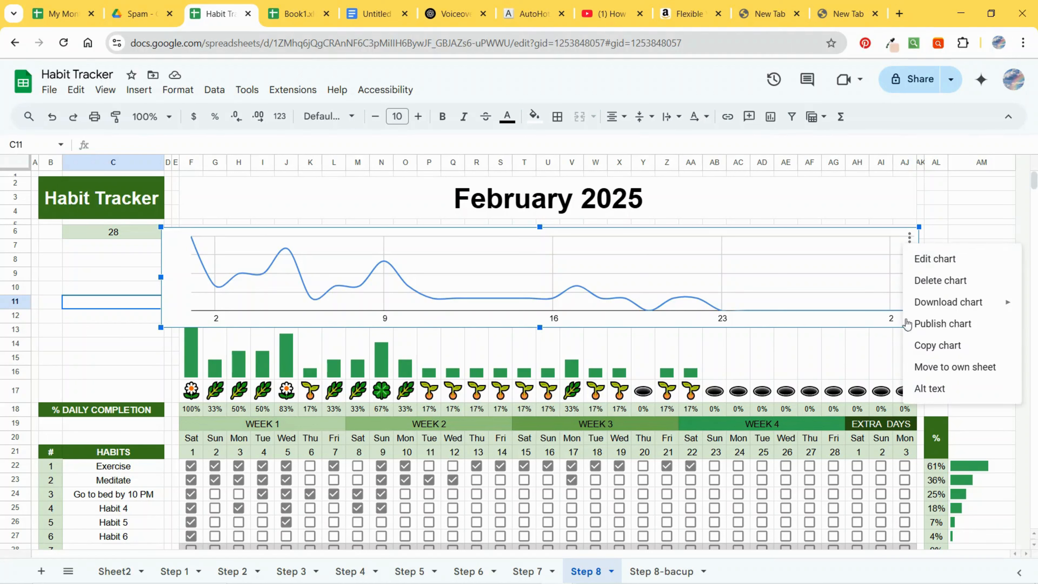
left_click(952, 257)
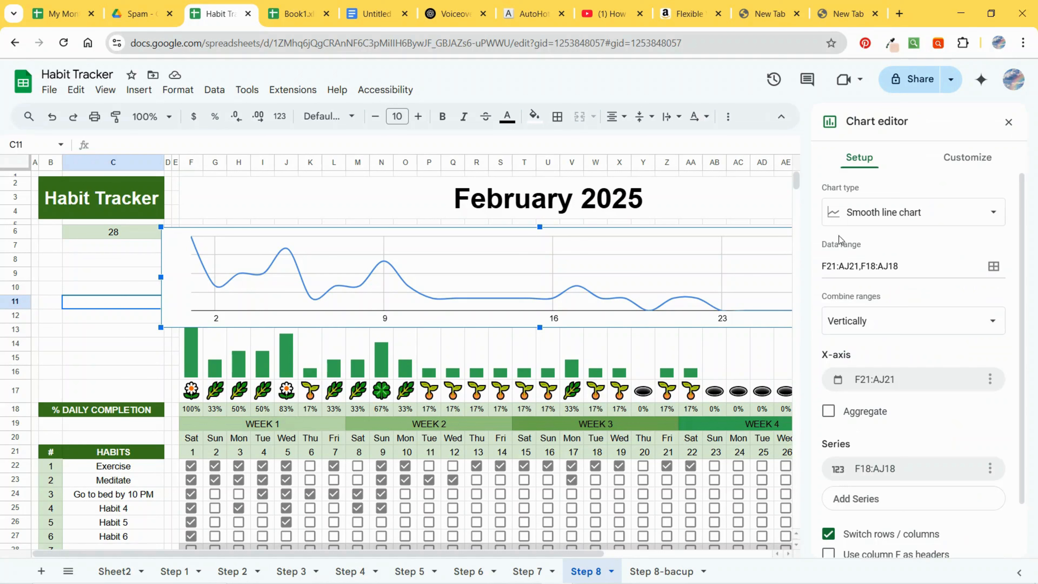
left_click(953, 160)
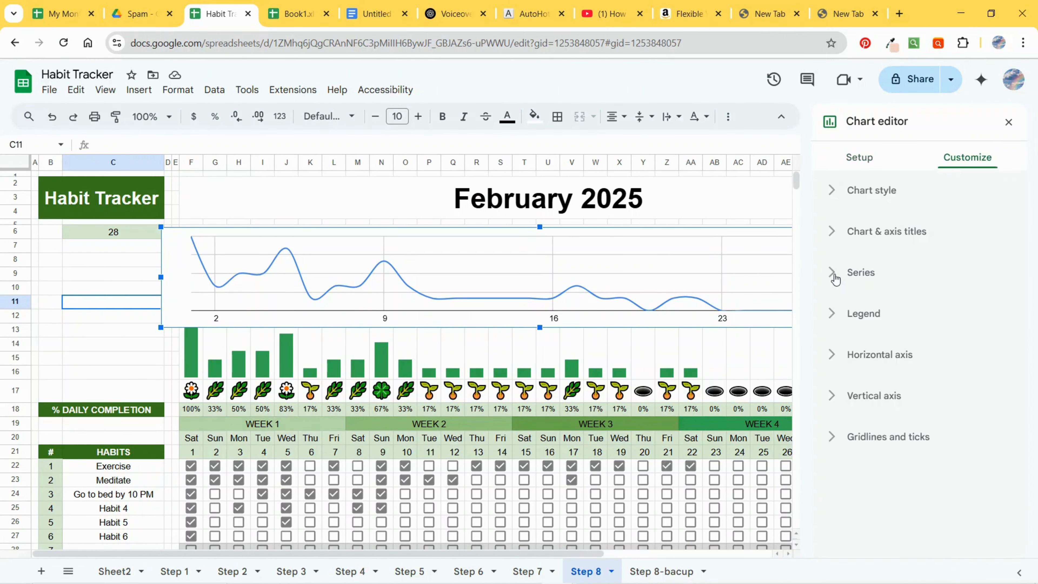
left_click(833, 273)
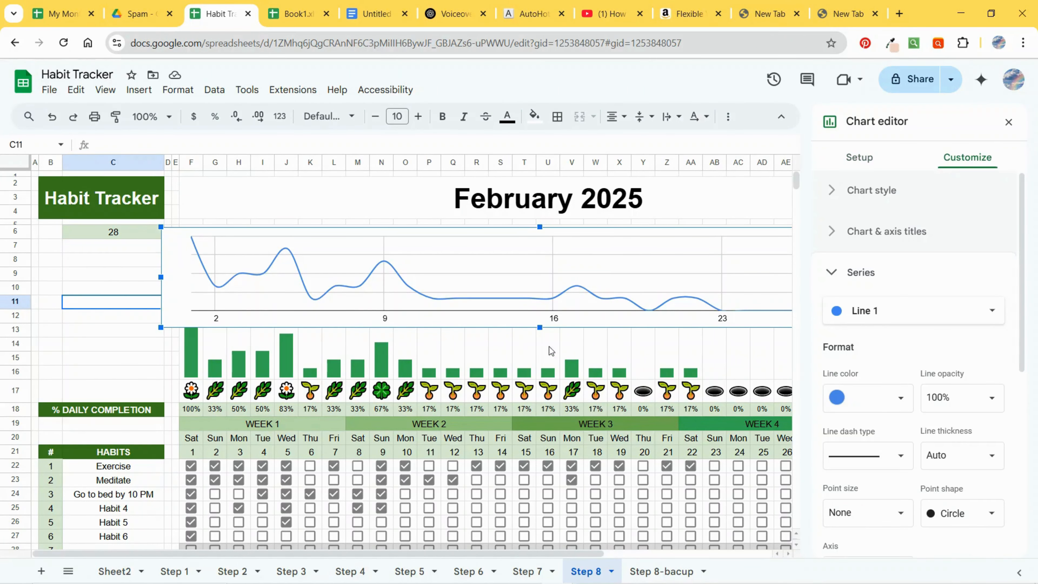
left_click(869, 397)
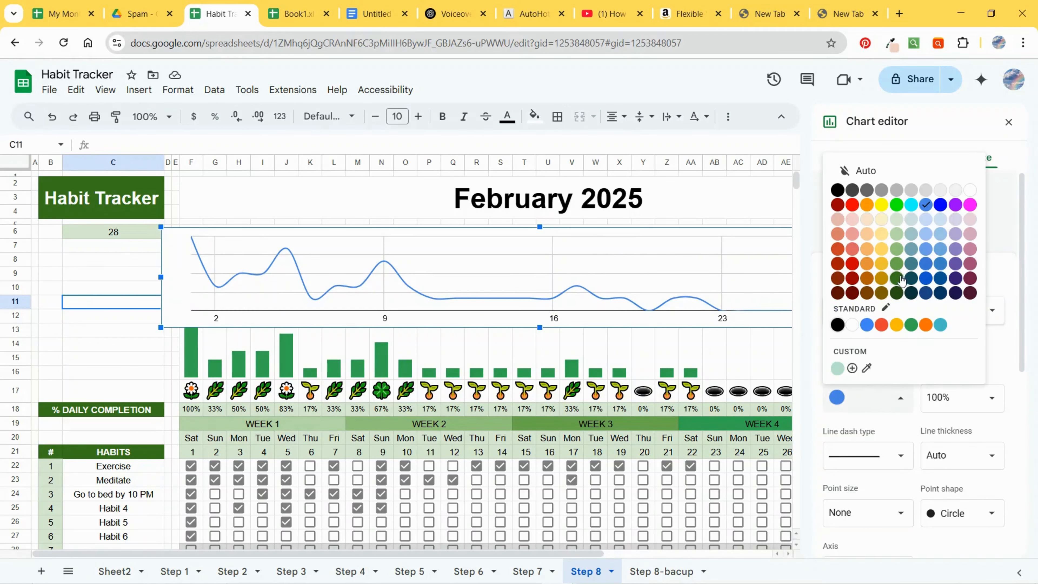
left_click(896, 263)
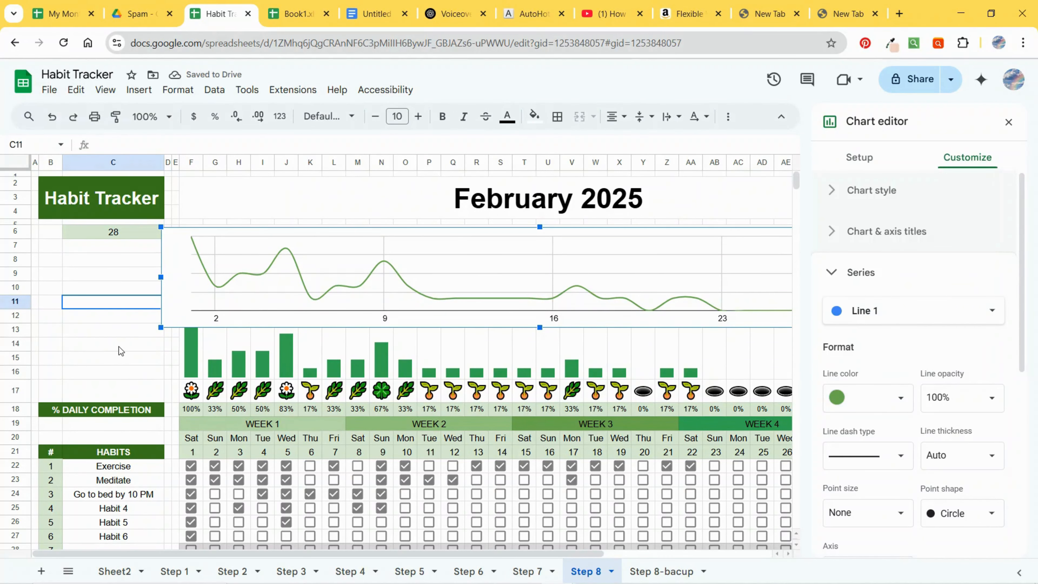
key("Escape")
left_click(955, 261)
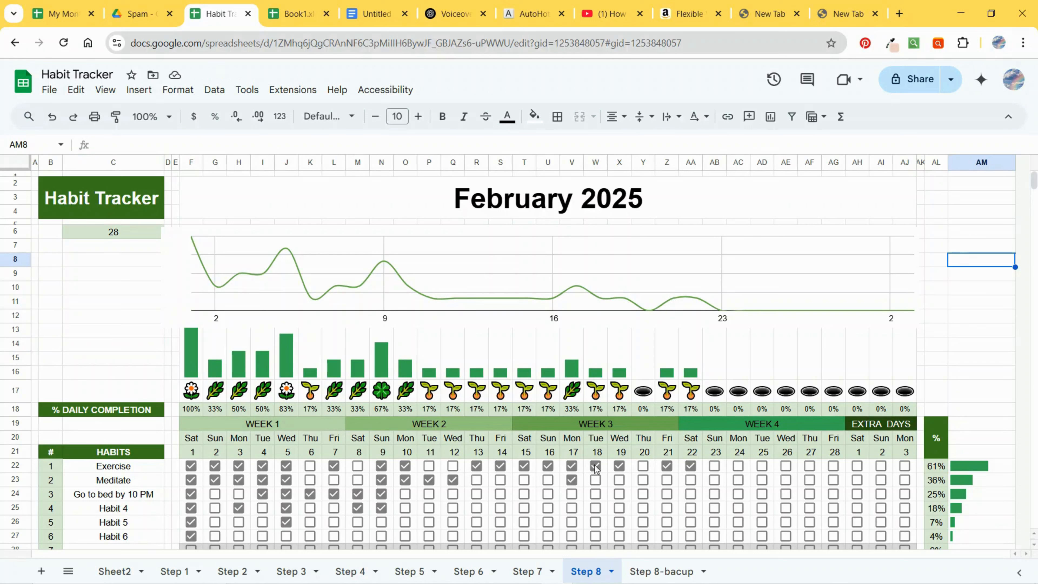
Step: Tick the Exercise checkboxes for days 23 and 24 and the Meditate checkbox for day 24
left_click(714, 466)
left_click(738, 467)
left_click(738, 481)
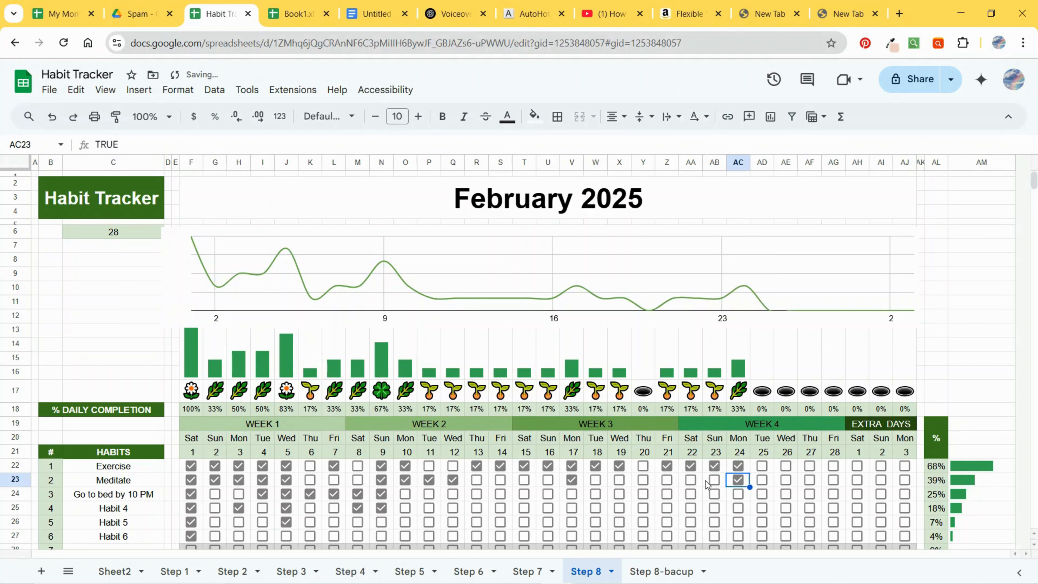
left_click(704, 482)
left_click(681, 483)
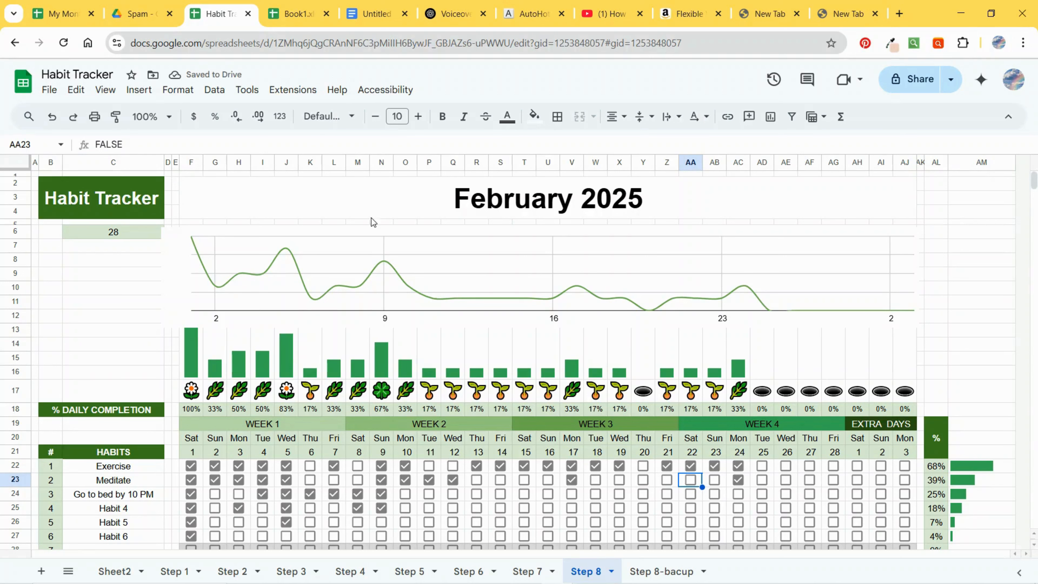